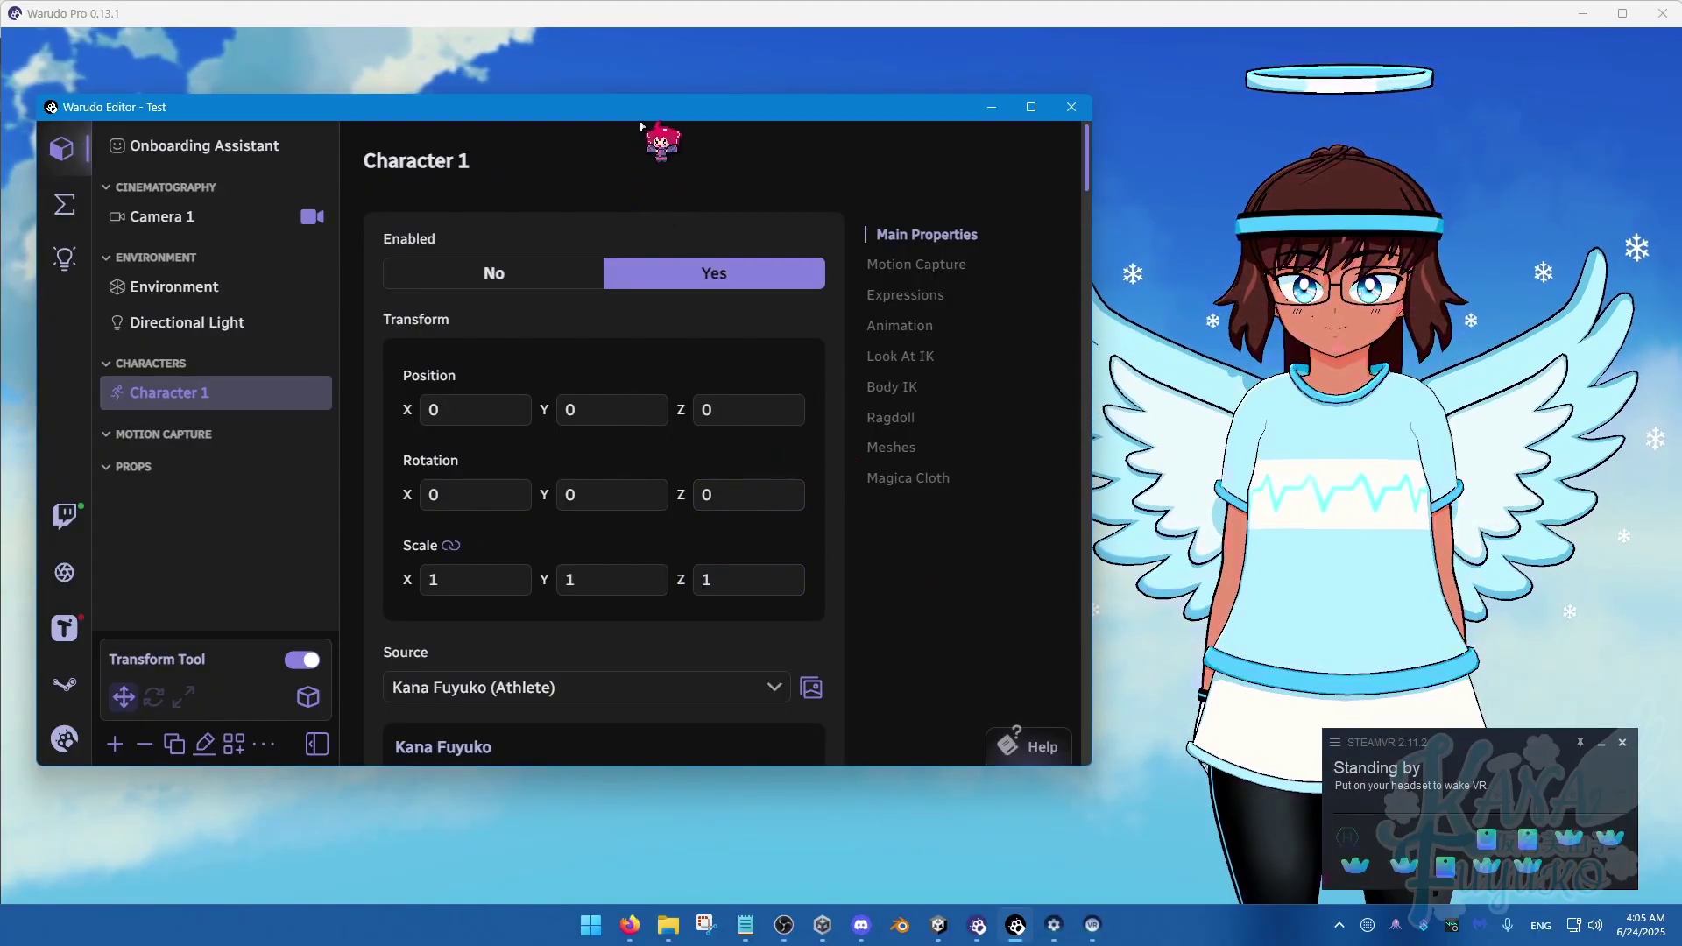
Move the editor window slightly and open the Onboarding Assistant from the scene's asset list.
left_click_drag(648, 110, 677, 108)
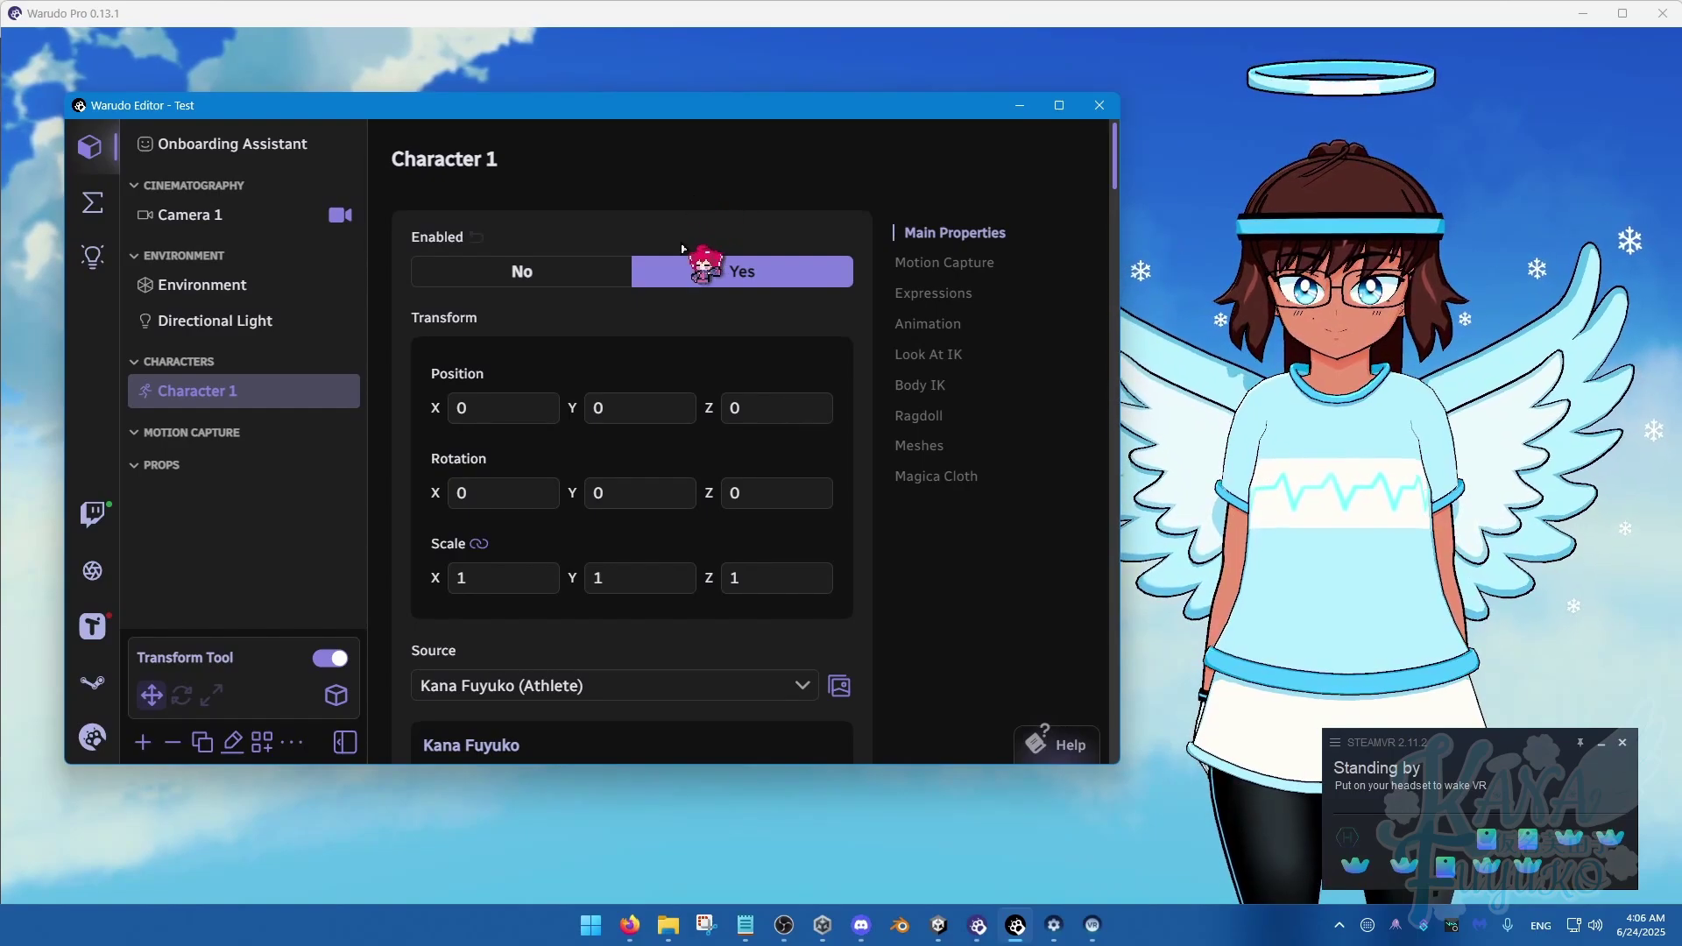
left_click(285, 148)
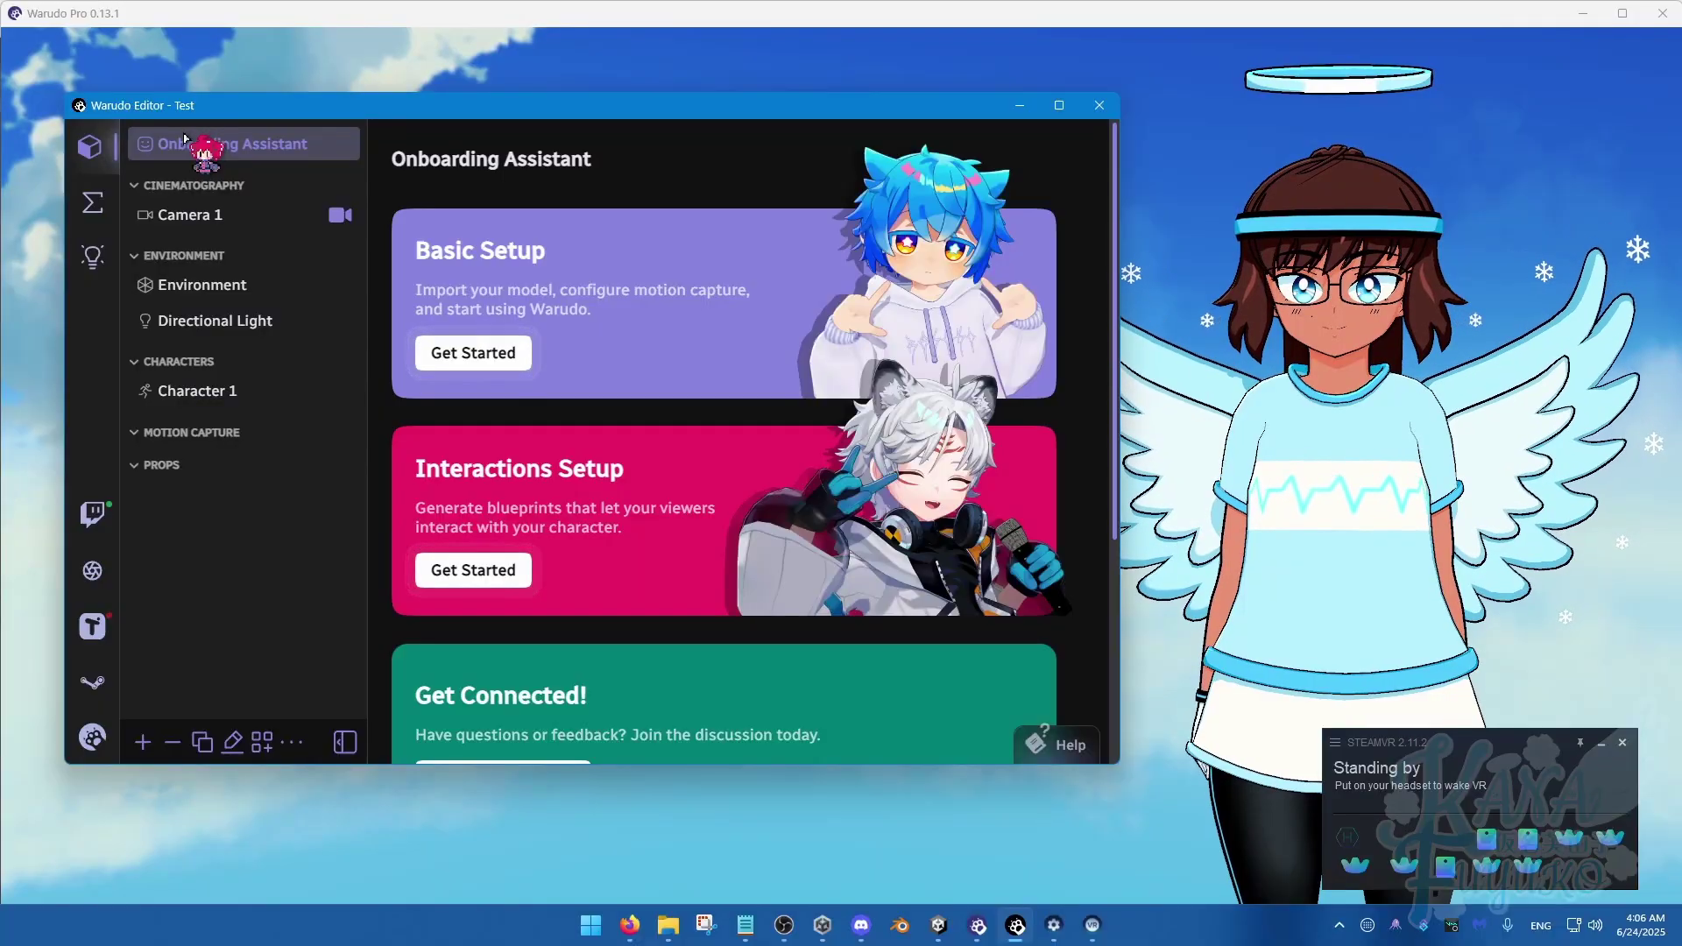
left_click(244, 154)
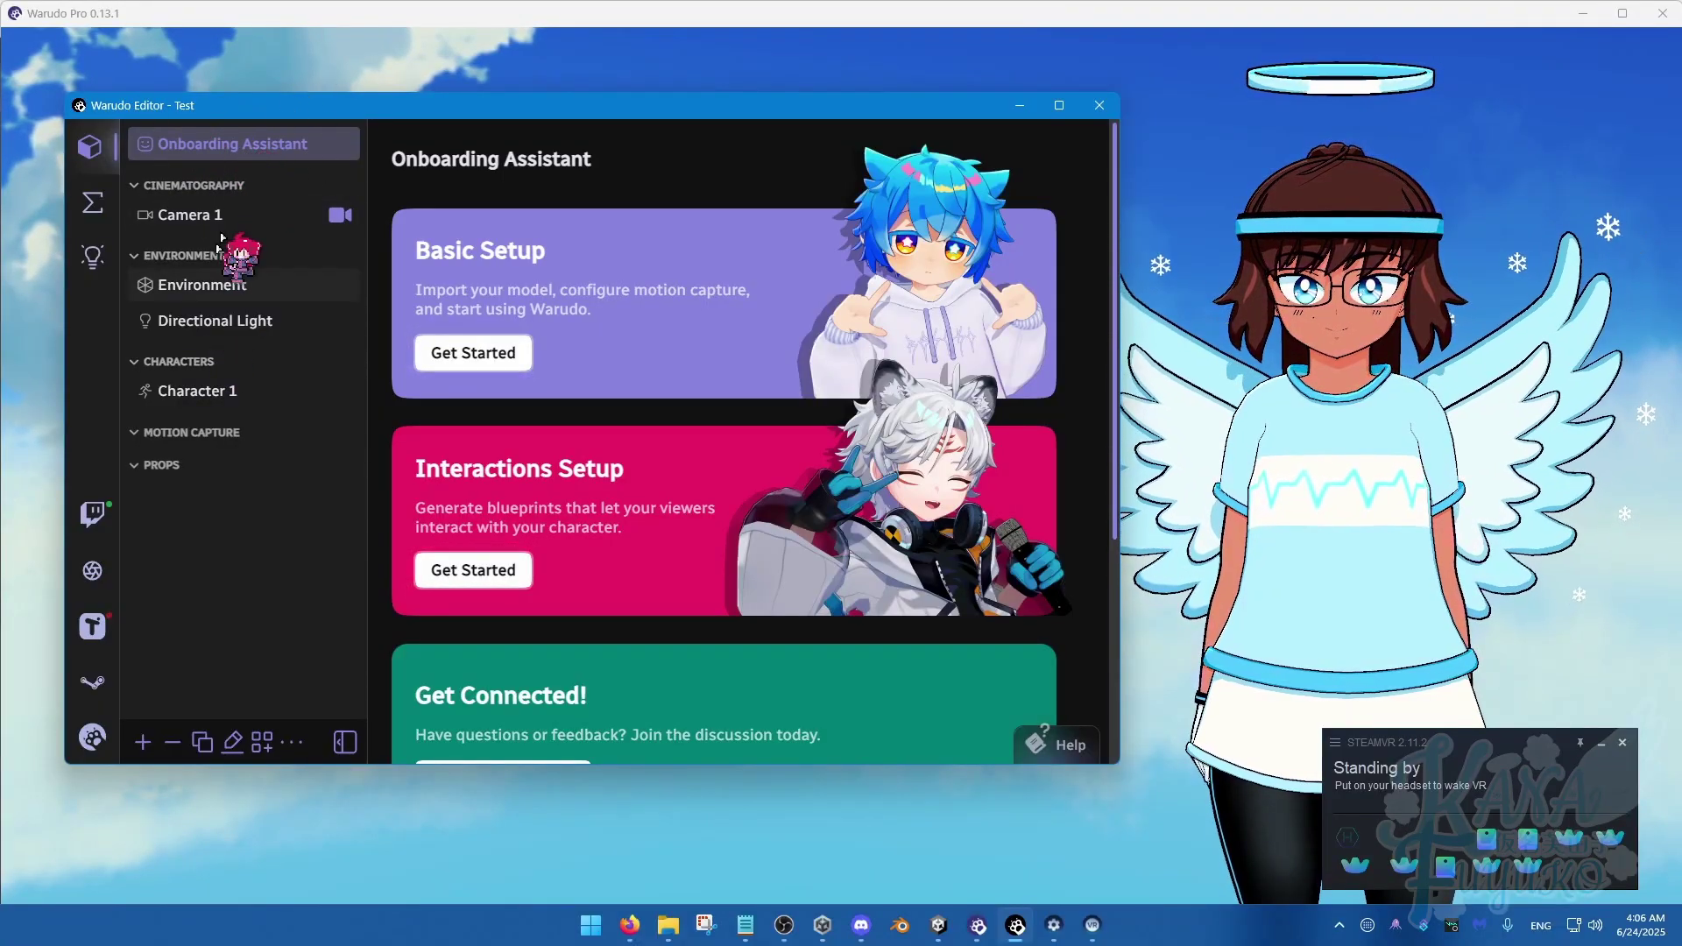
left_click(241, 146)
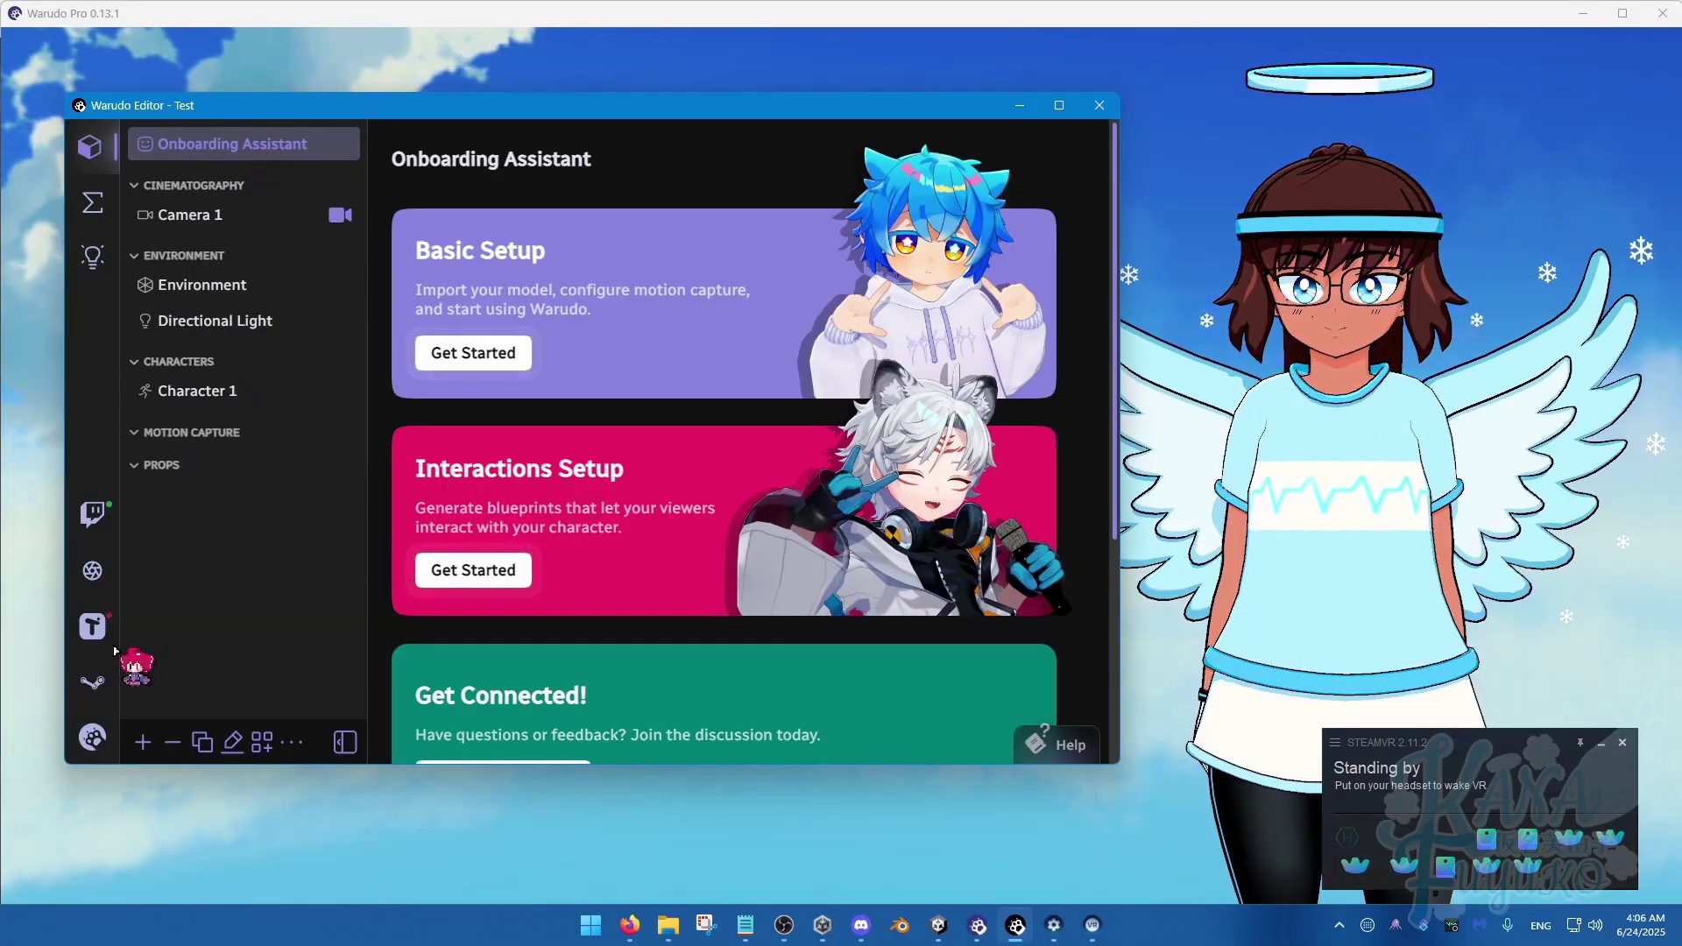
Look up the Onboarding Assistant among the Miscellaneous assets that can be added, and close the asset chooser.
left_click(143, 742)
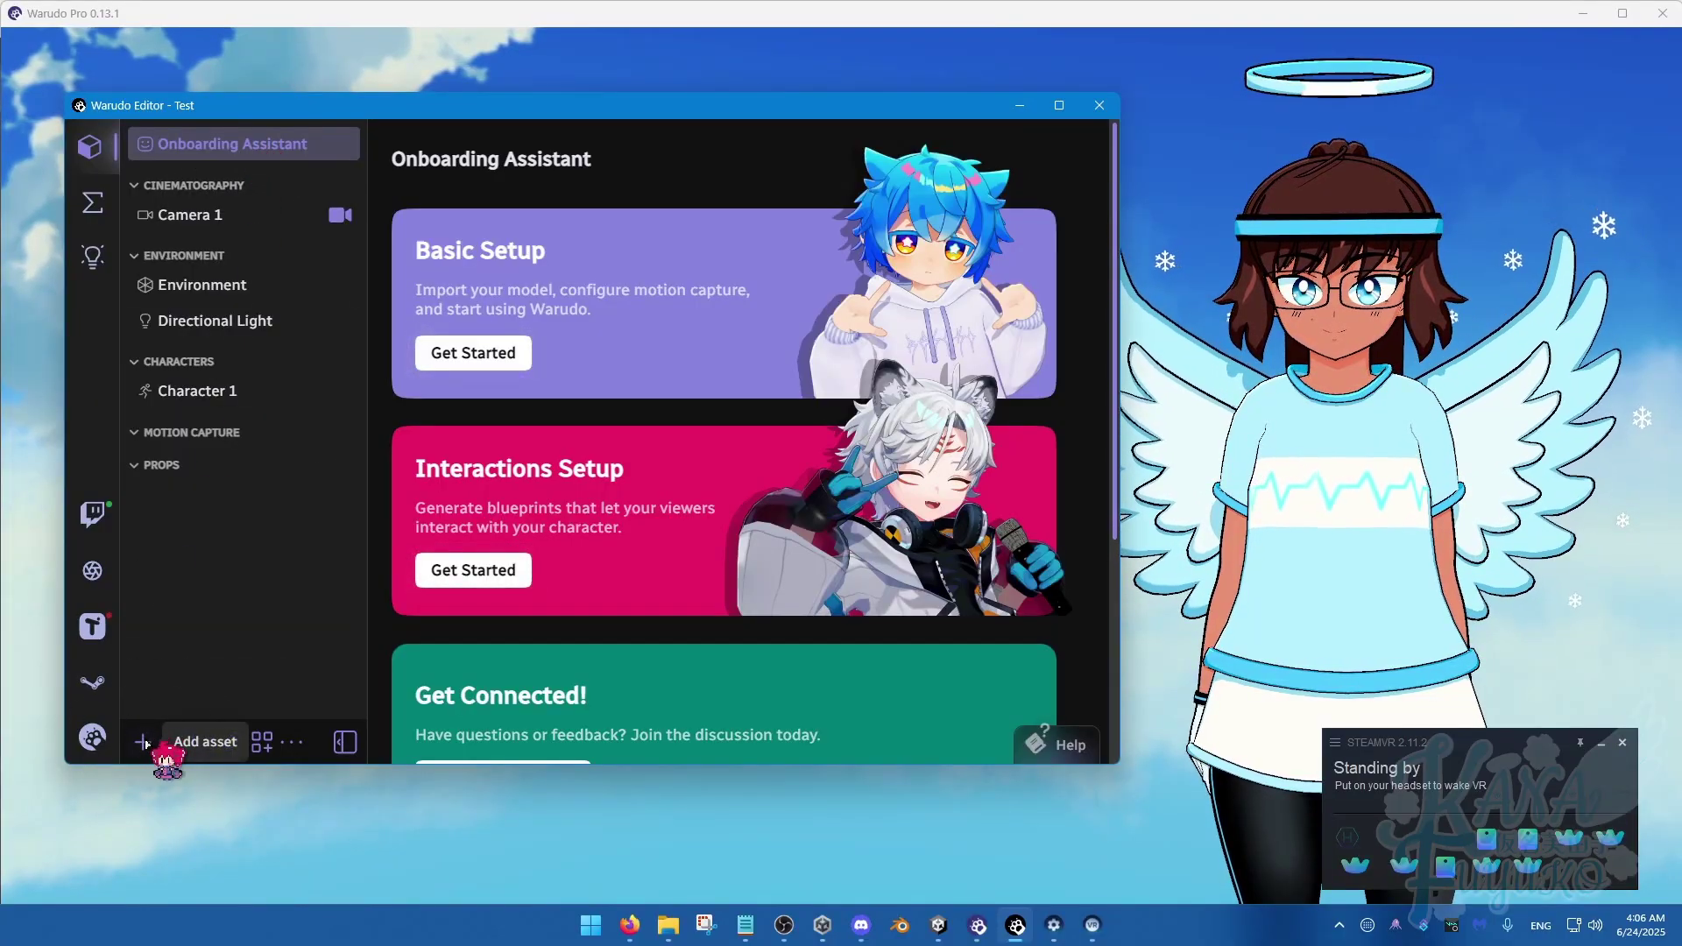
scroll(219, 663, "down", 5)
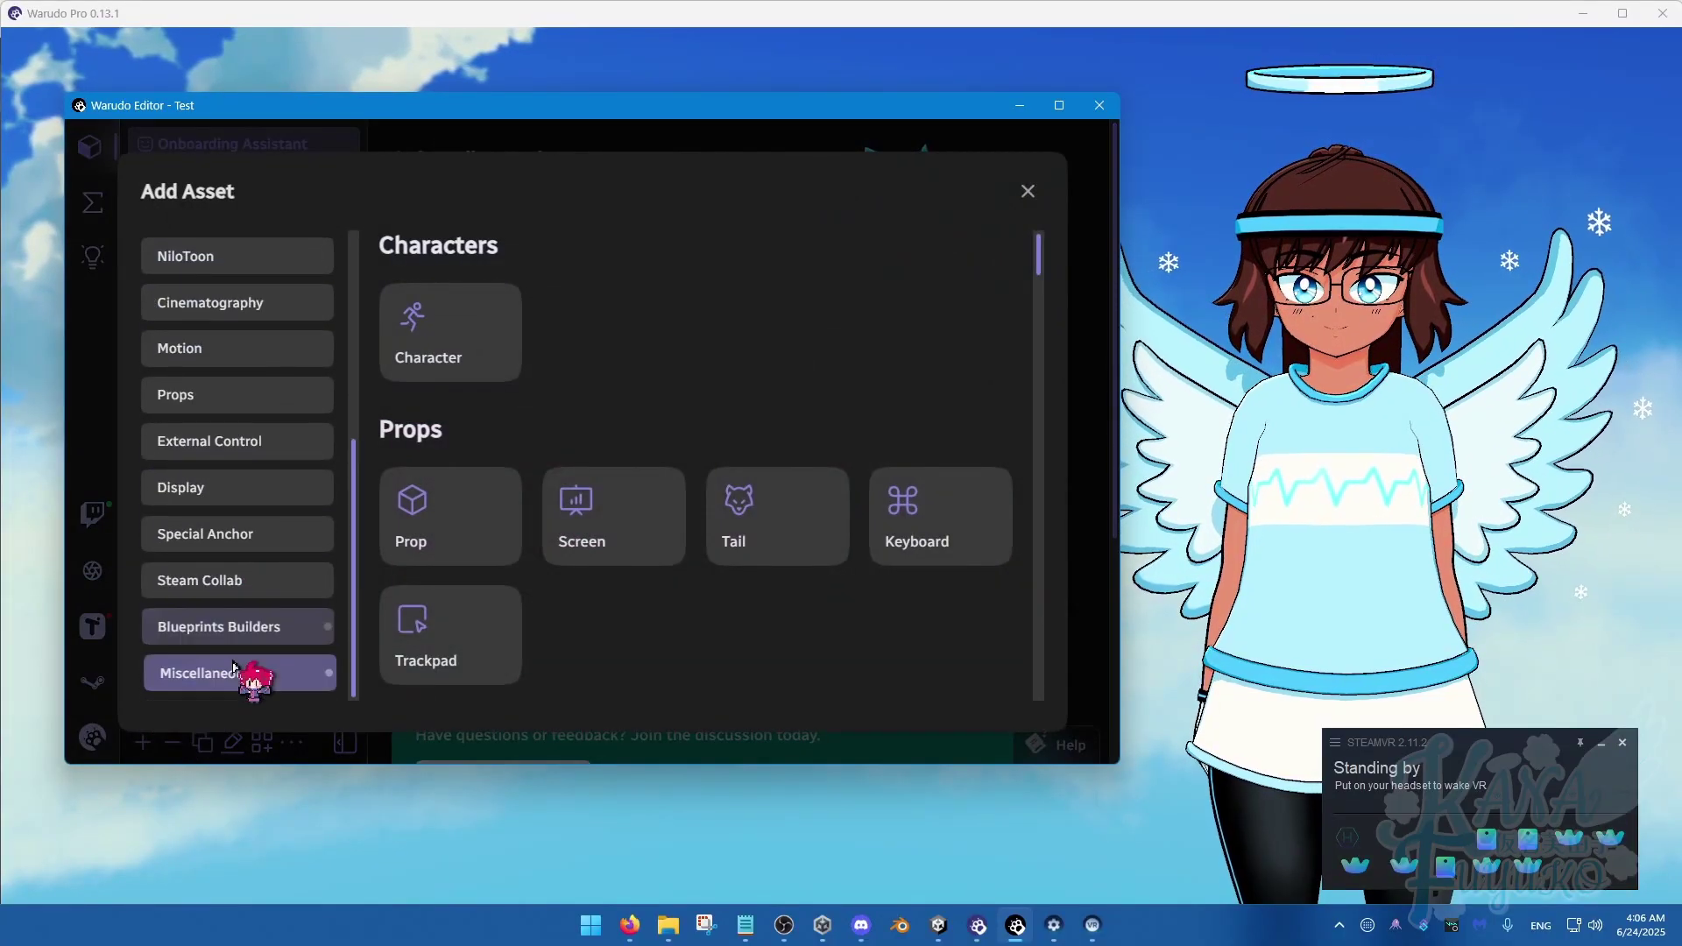
left_click(234, 680)
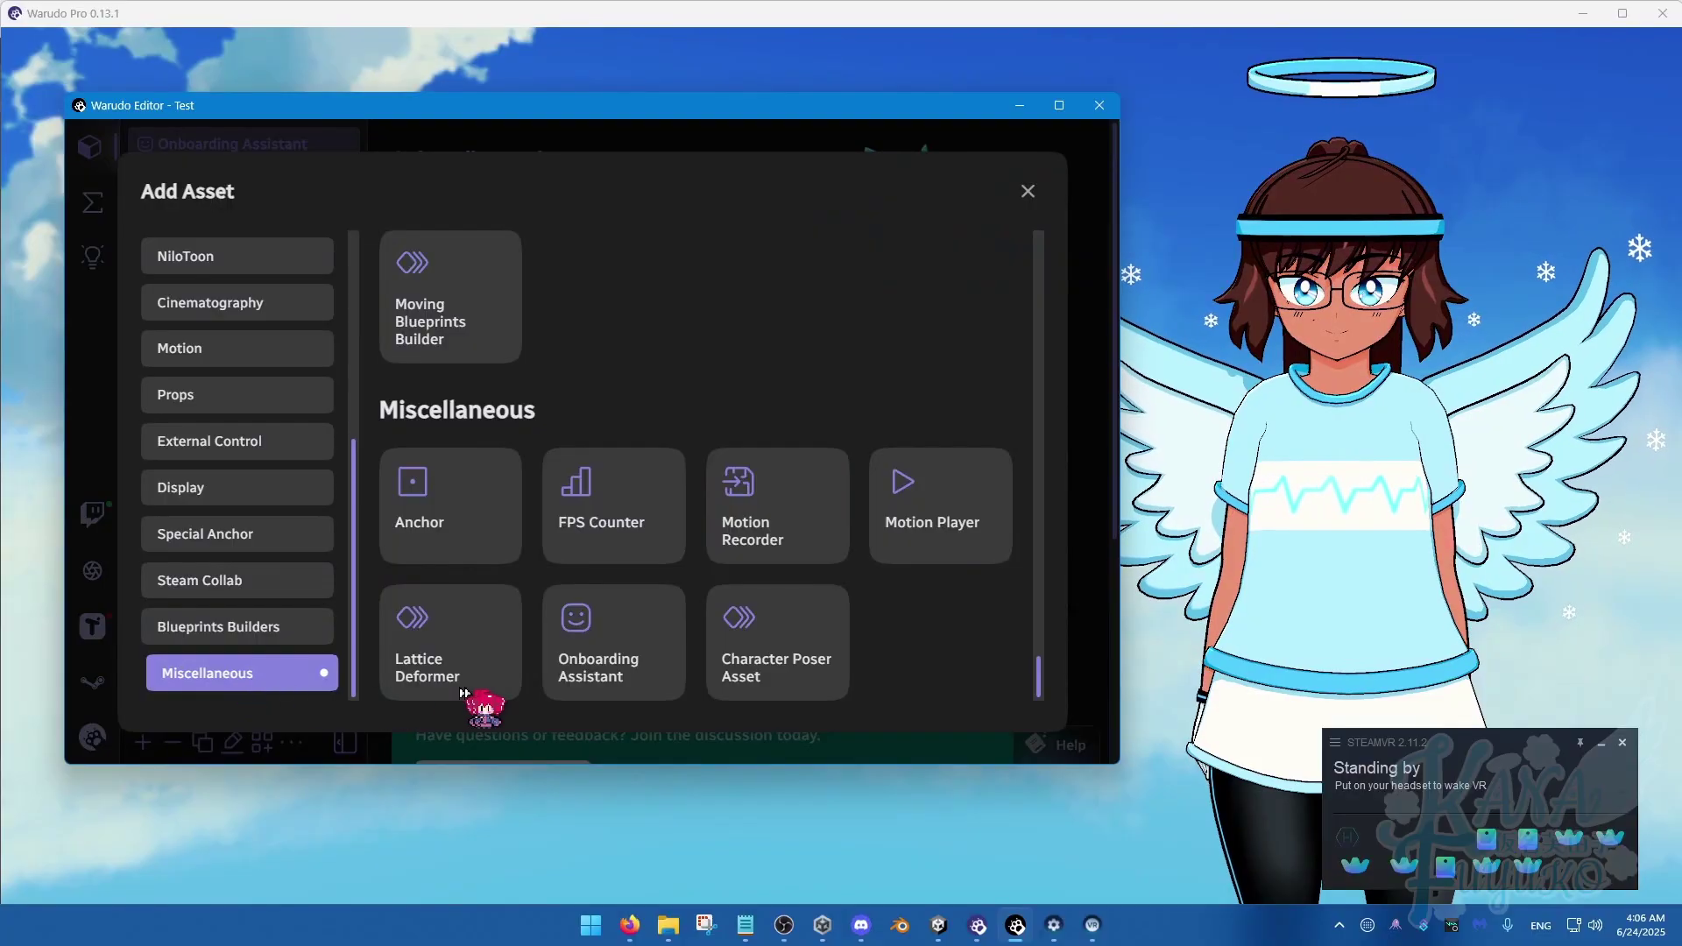
left_click(613, 661)
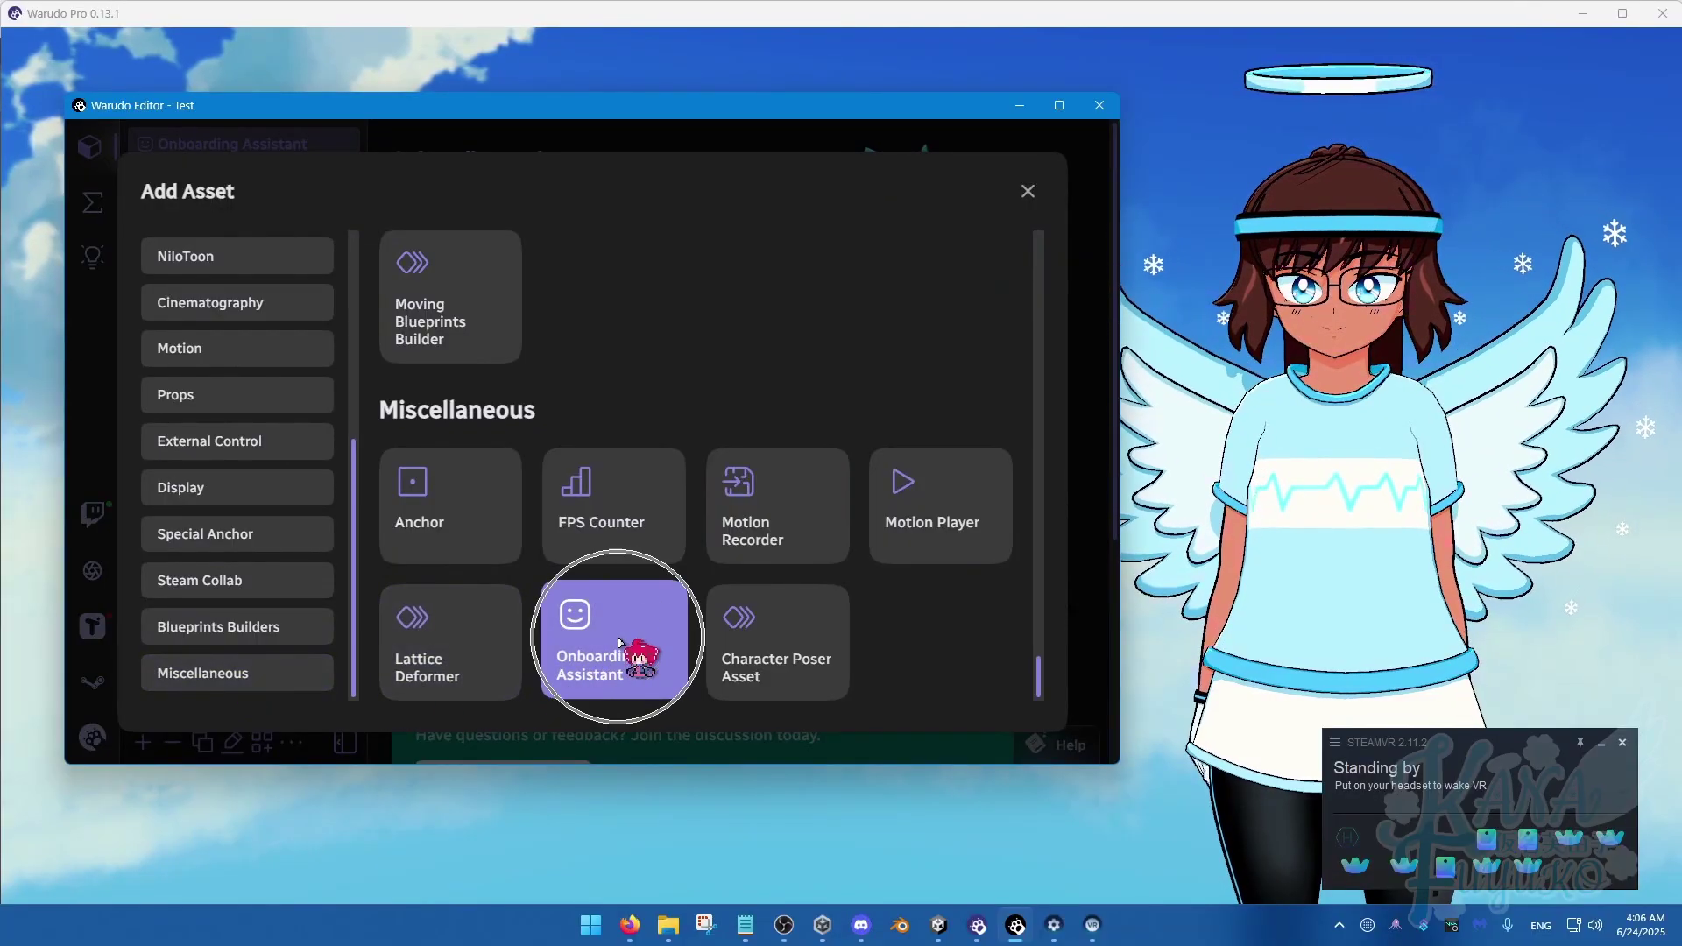
left_click(1034, 187)
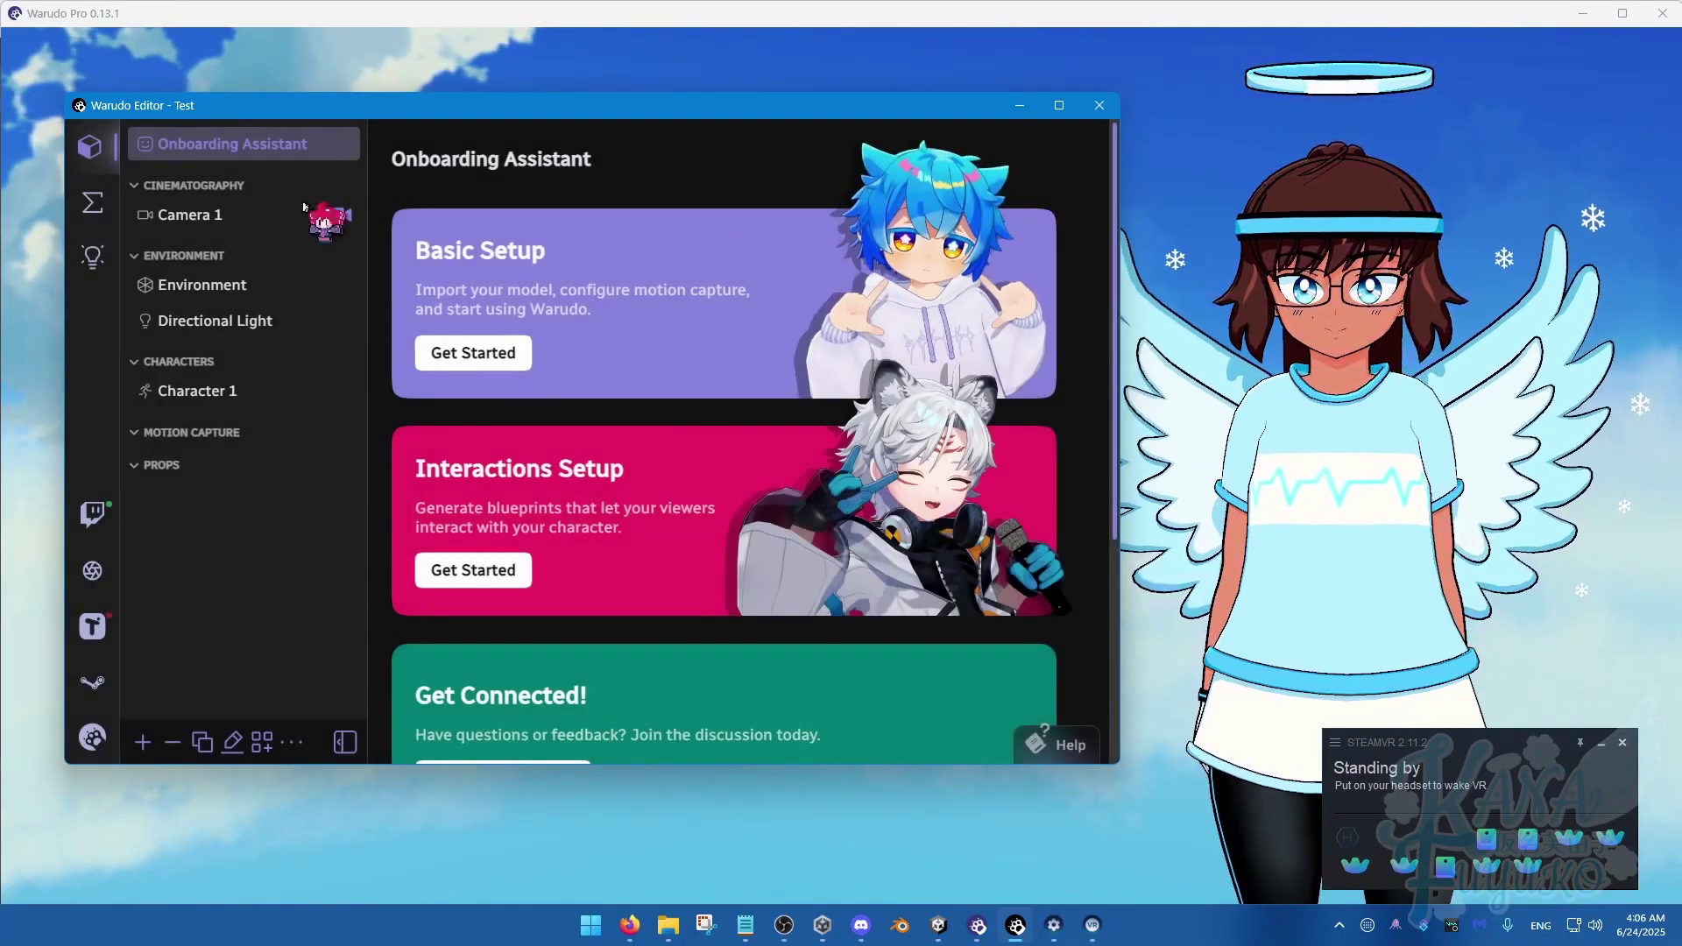
Start the Basic Setup with the already selected character and answer "No, I know what I'm going to use" for motion capture.
left_click(480, 354)
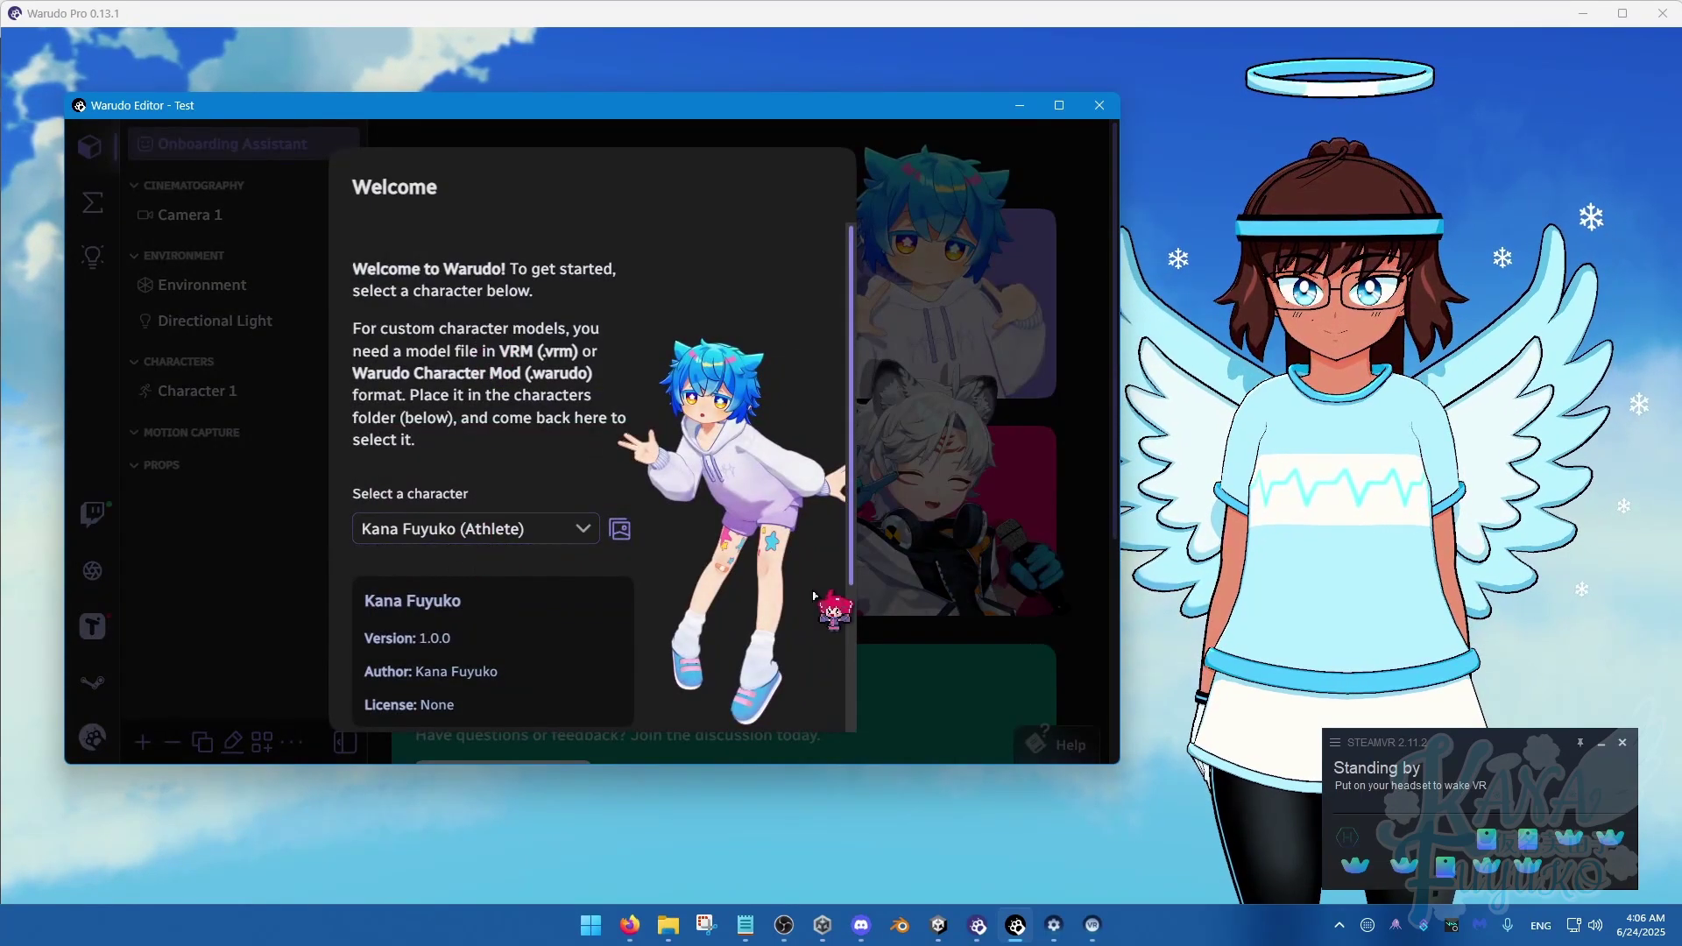
scroll(818, 605, "down", 3)
left_click(785, 687)
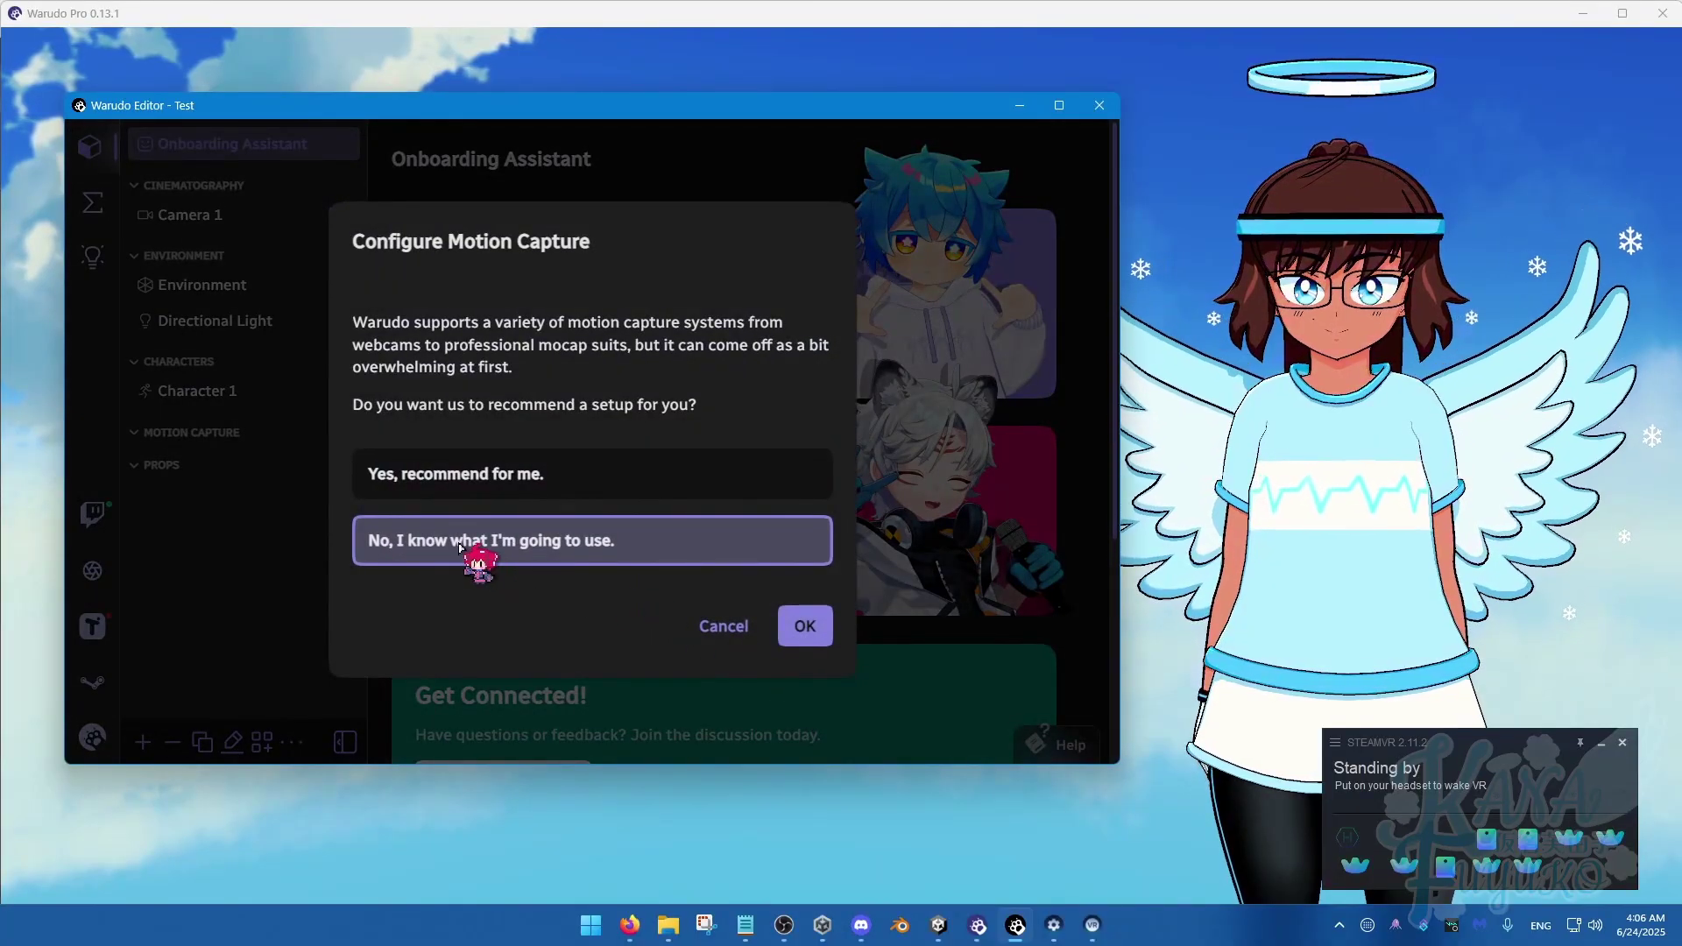
left_click(798, 625)
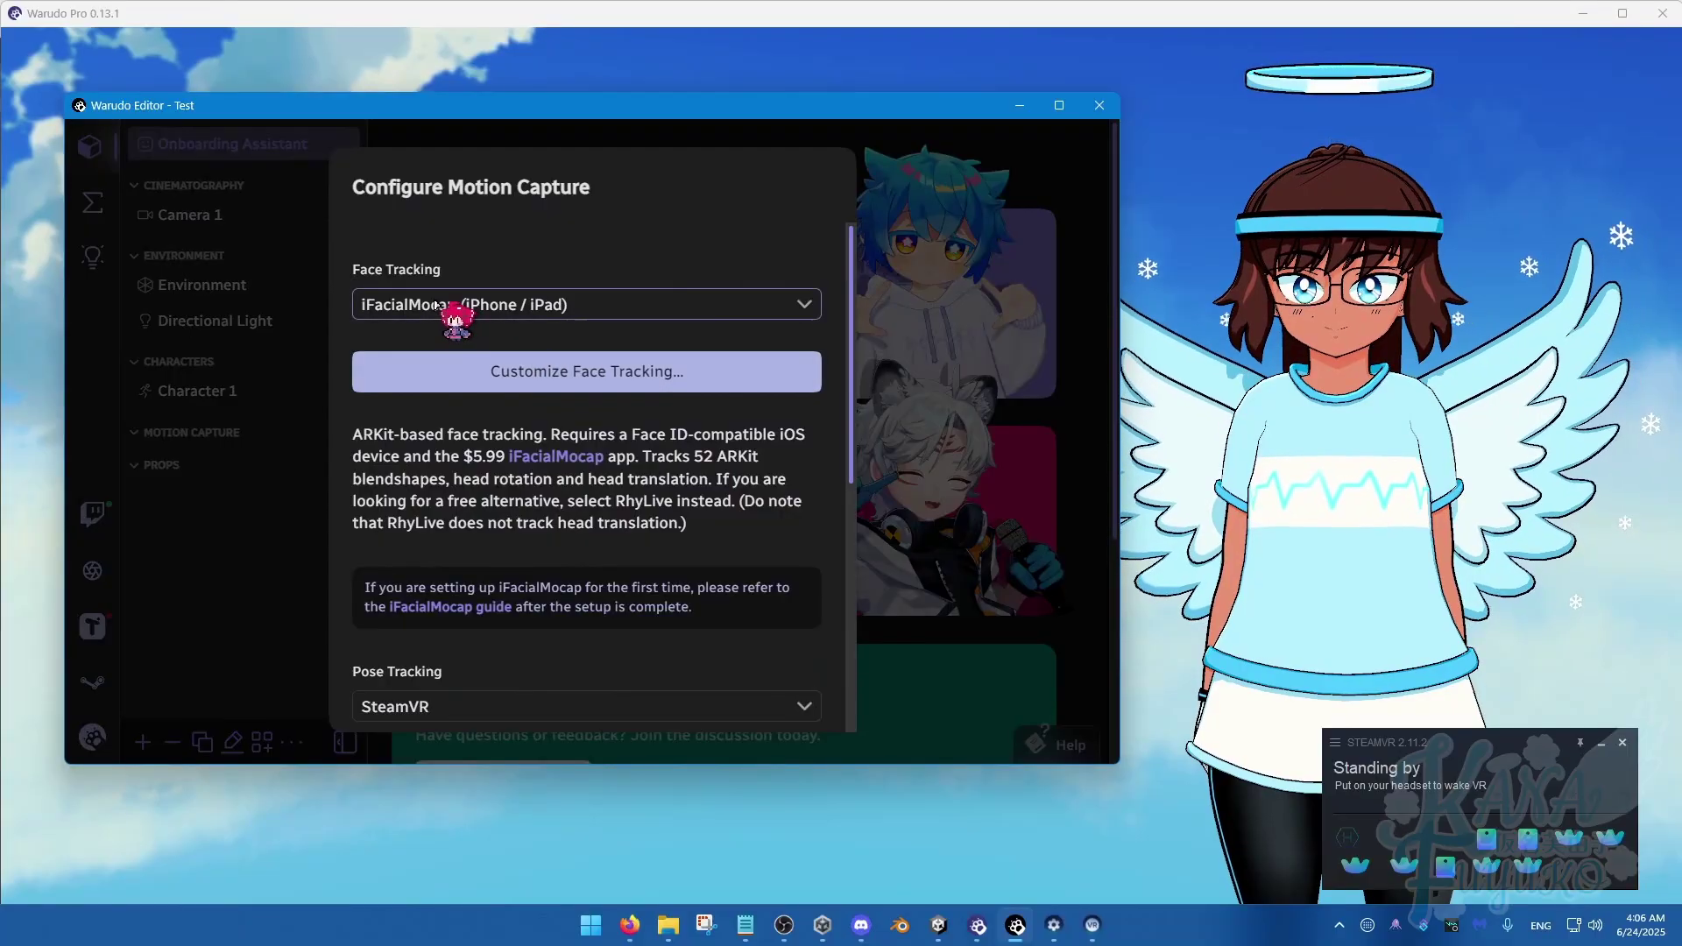
Choose iFacialMocap (iPhone / iPad) for face tracking and disable head and body movements in its customization.
left_click(451, 308)
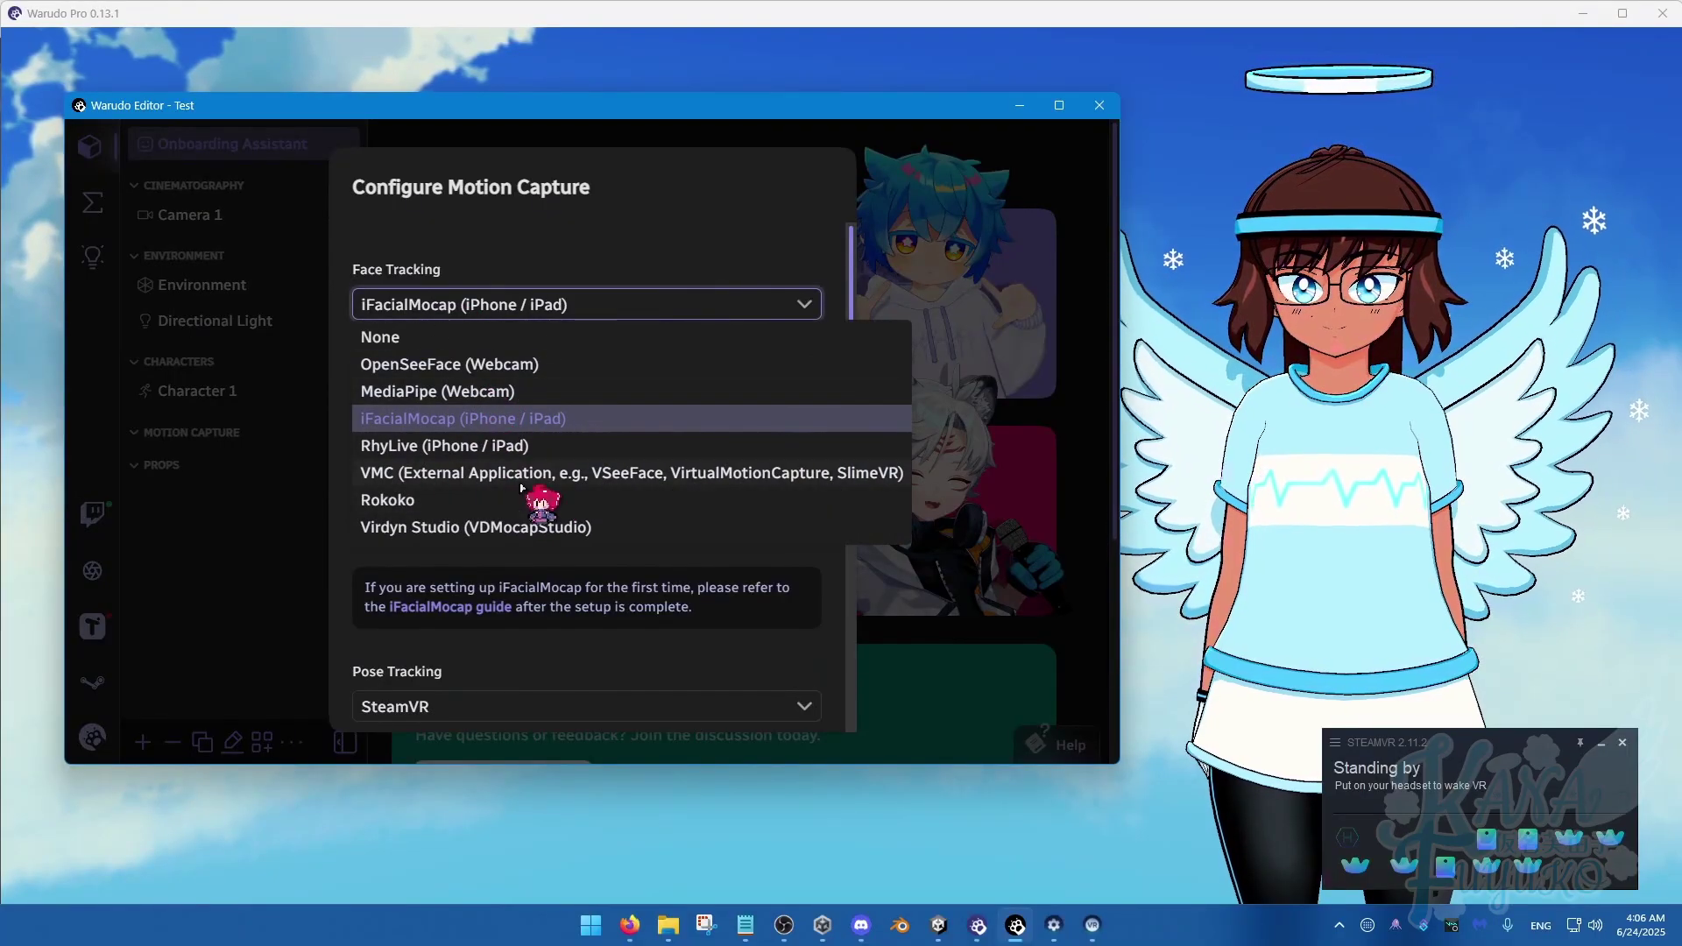
left_click(484, 417)
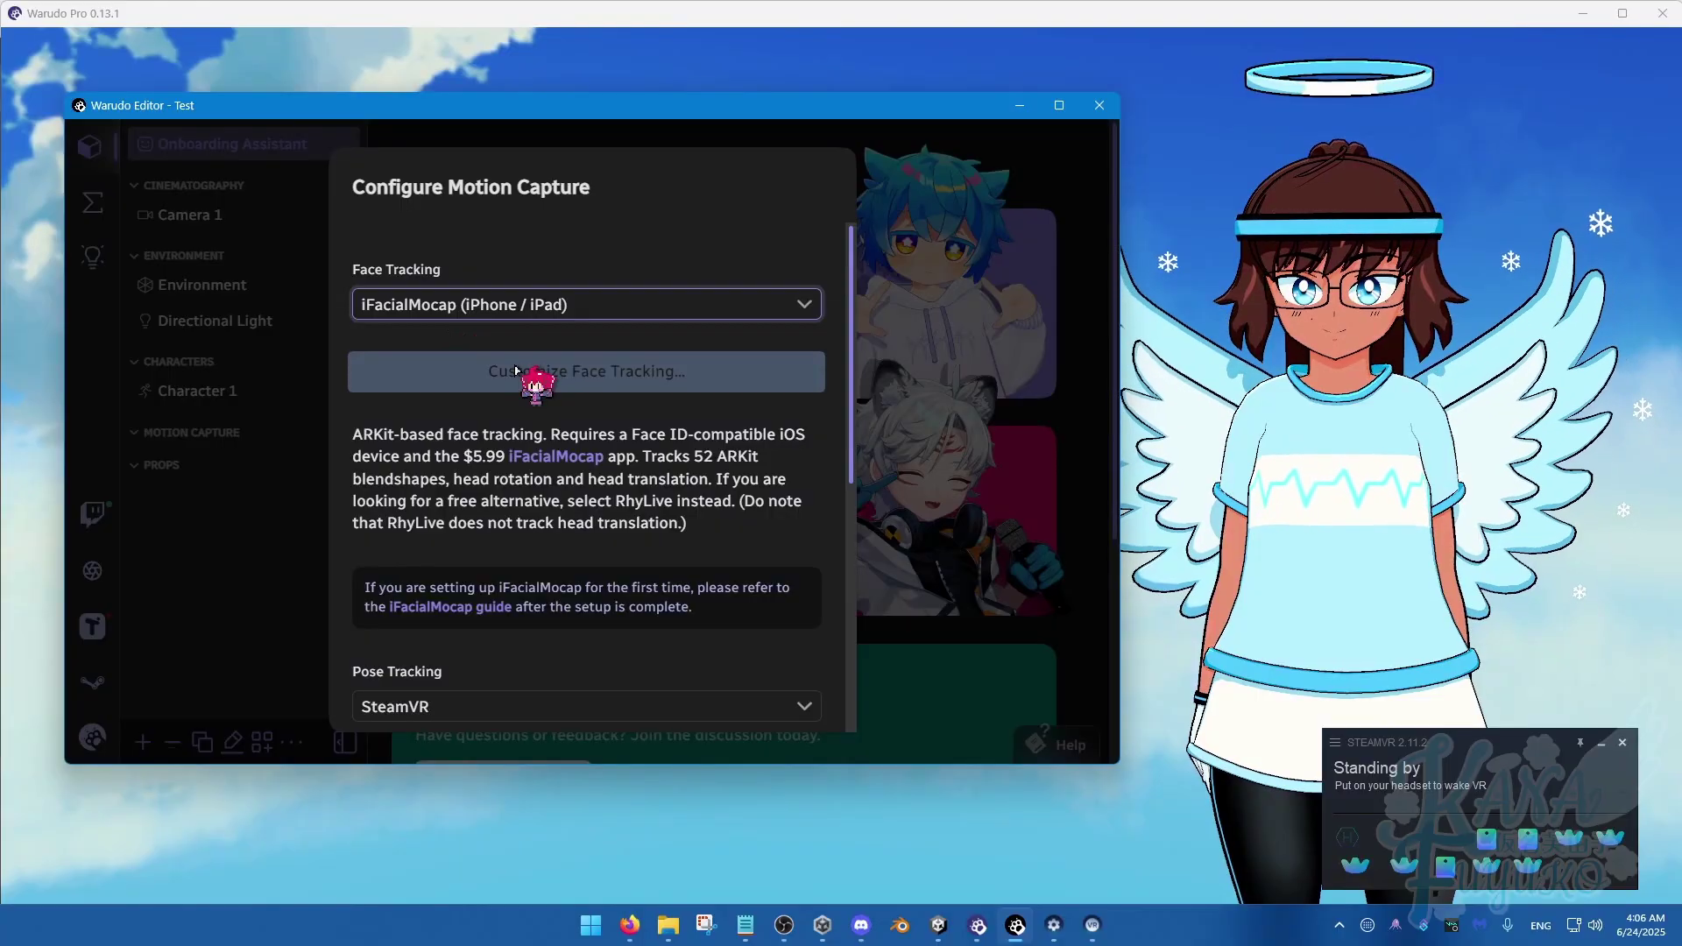
left_click(553, 376)
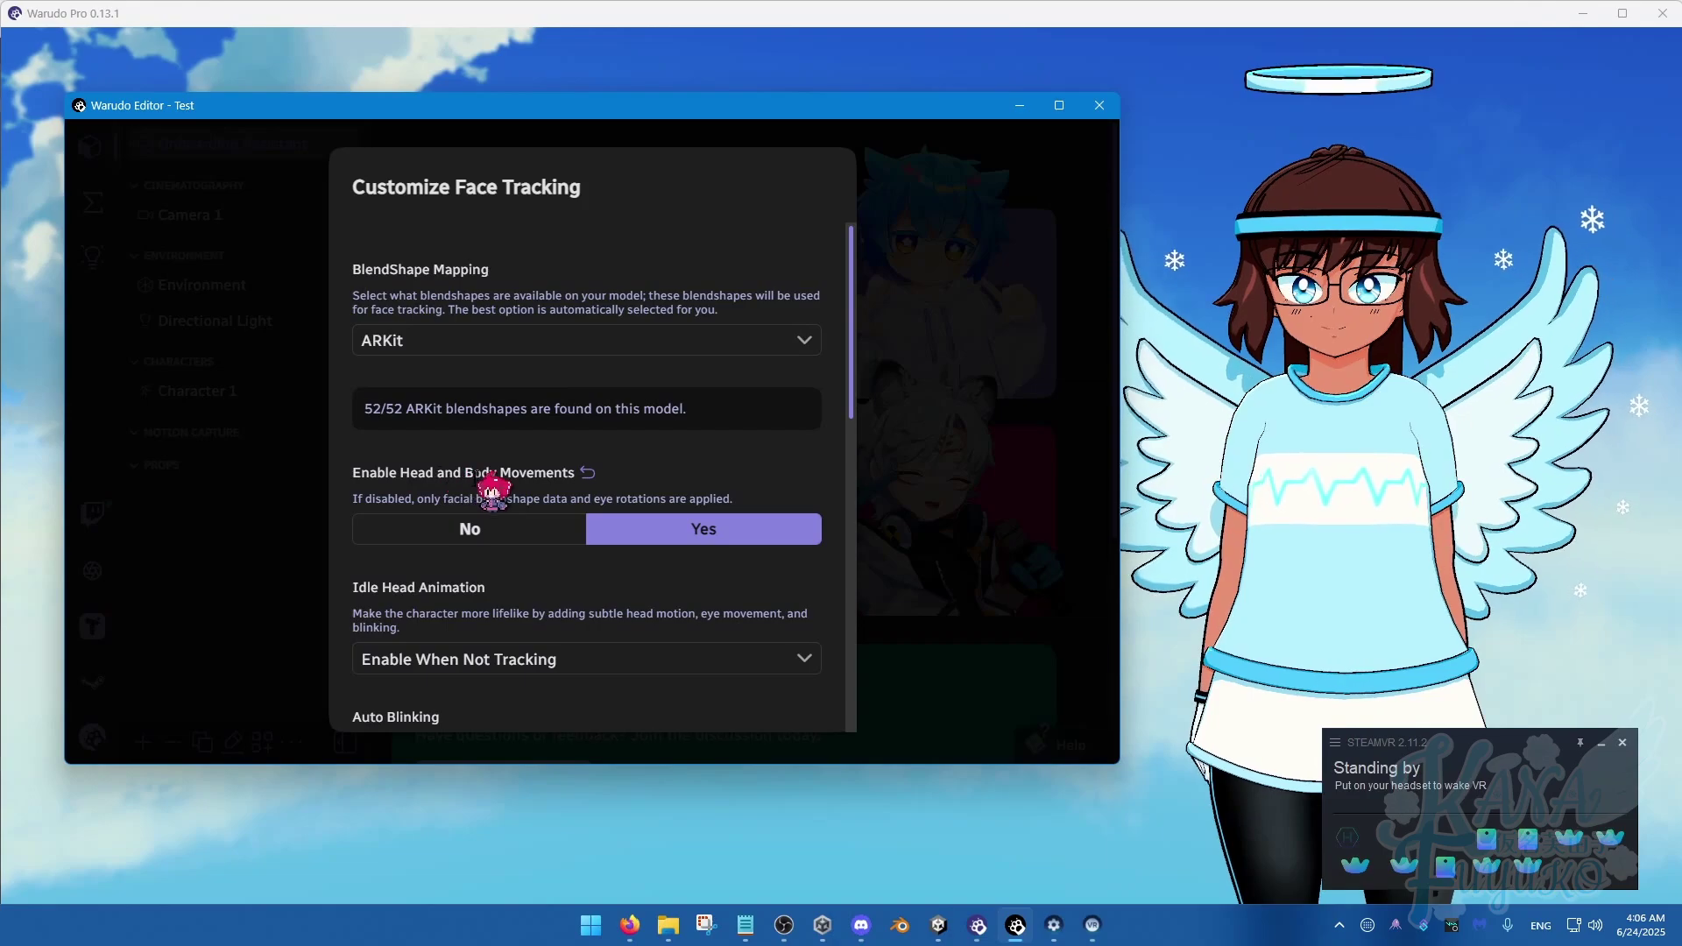
left_click(461, 534)
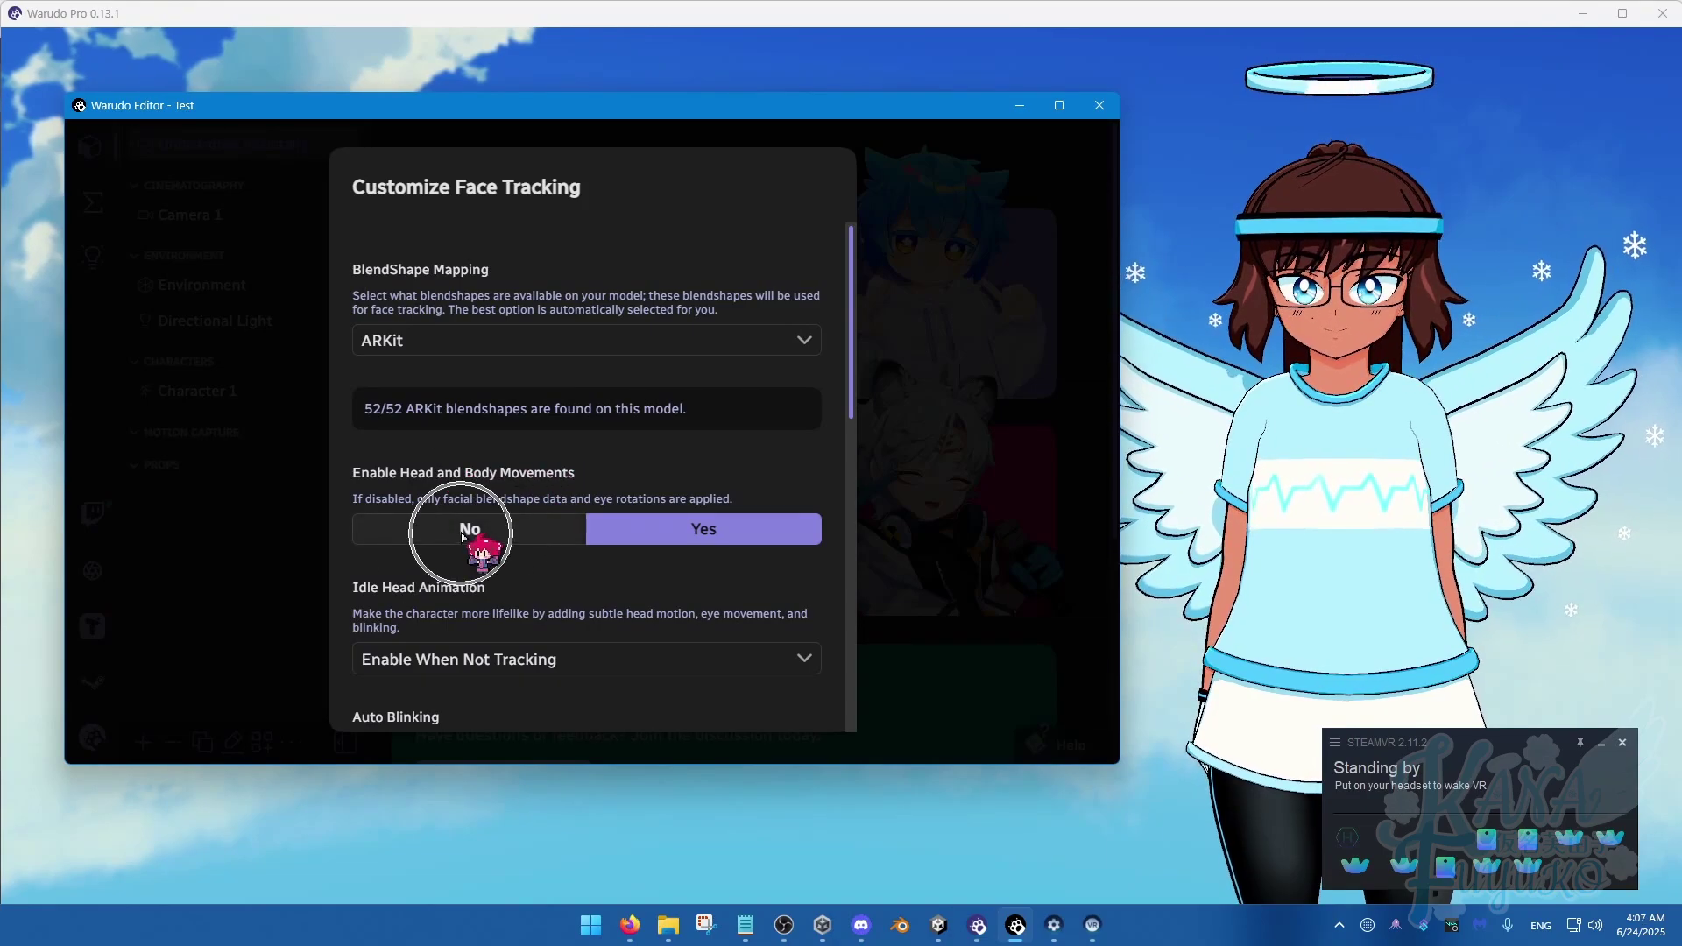
Set Idle Head Animation to Disabled, keep Lip Sync disabled, and apply the face tracking customization.
scroll(465, 557, "down", 3)
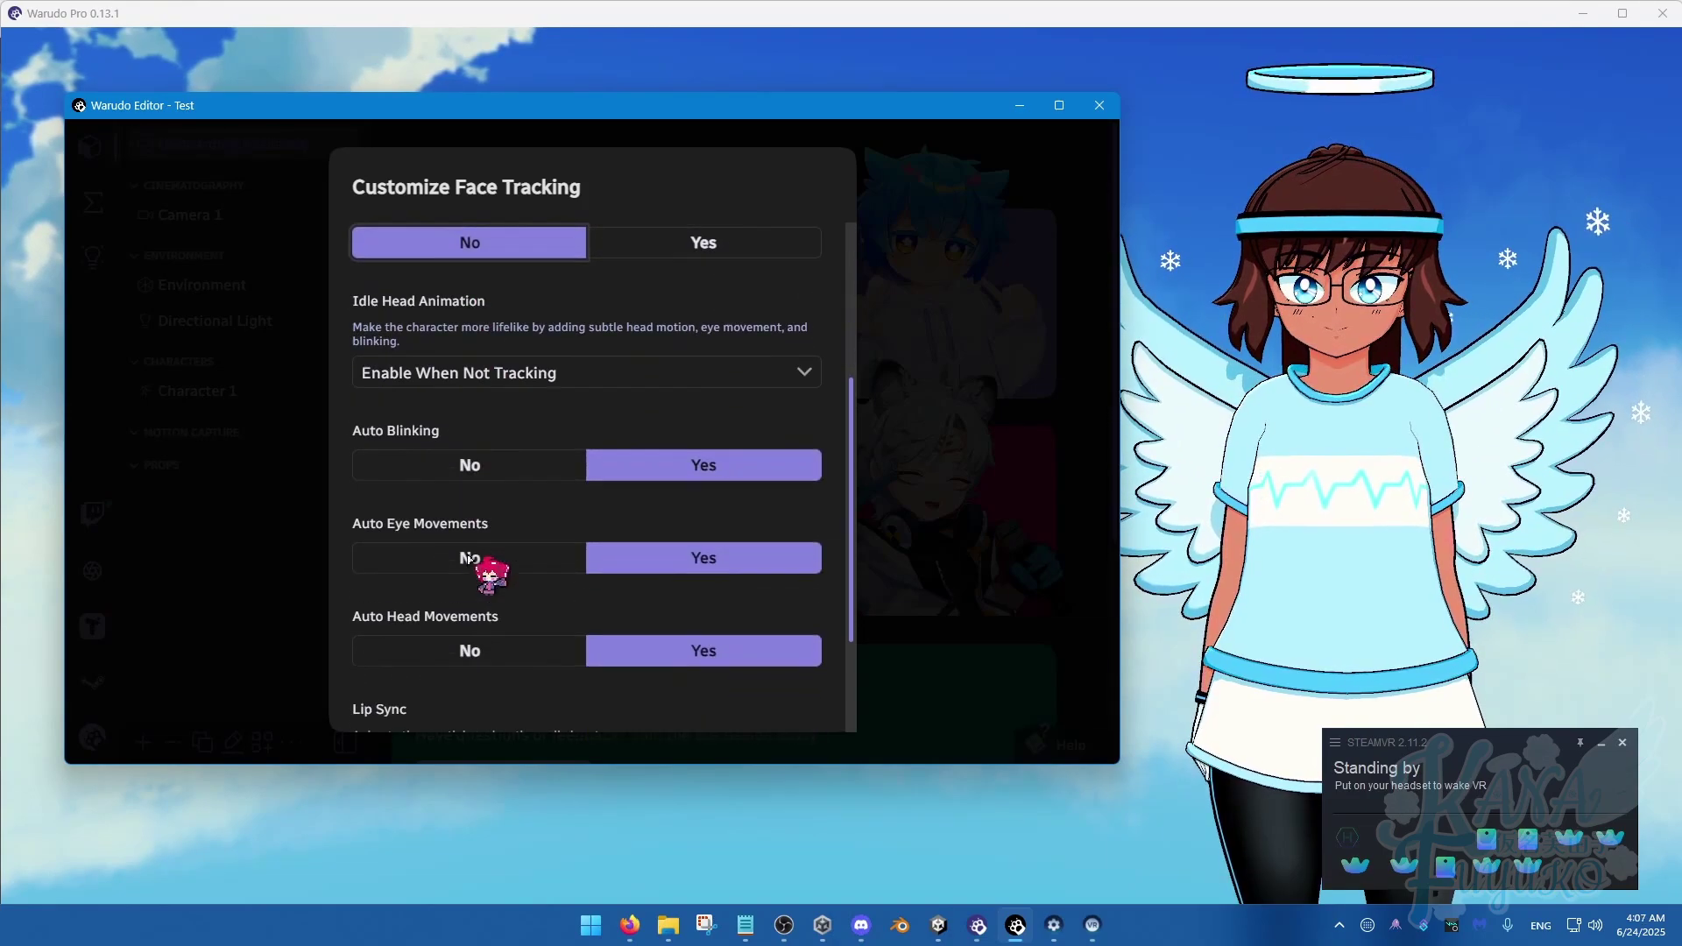
left_click(514, 363)
left_click(461, 399)
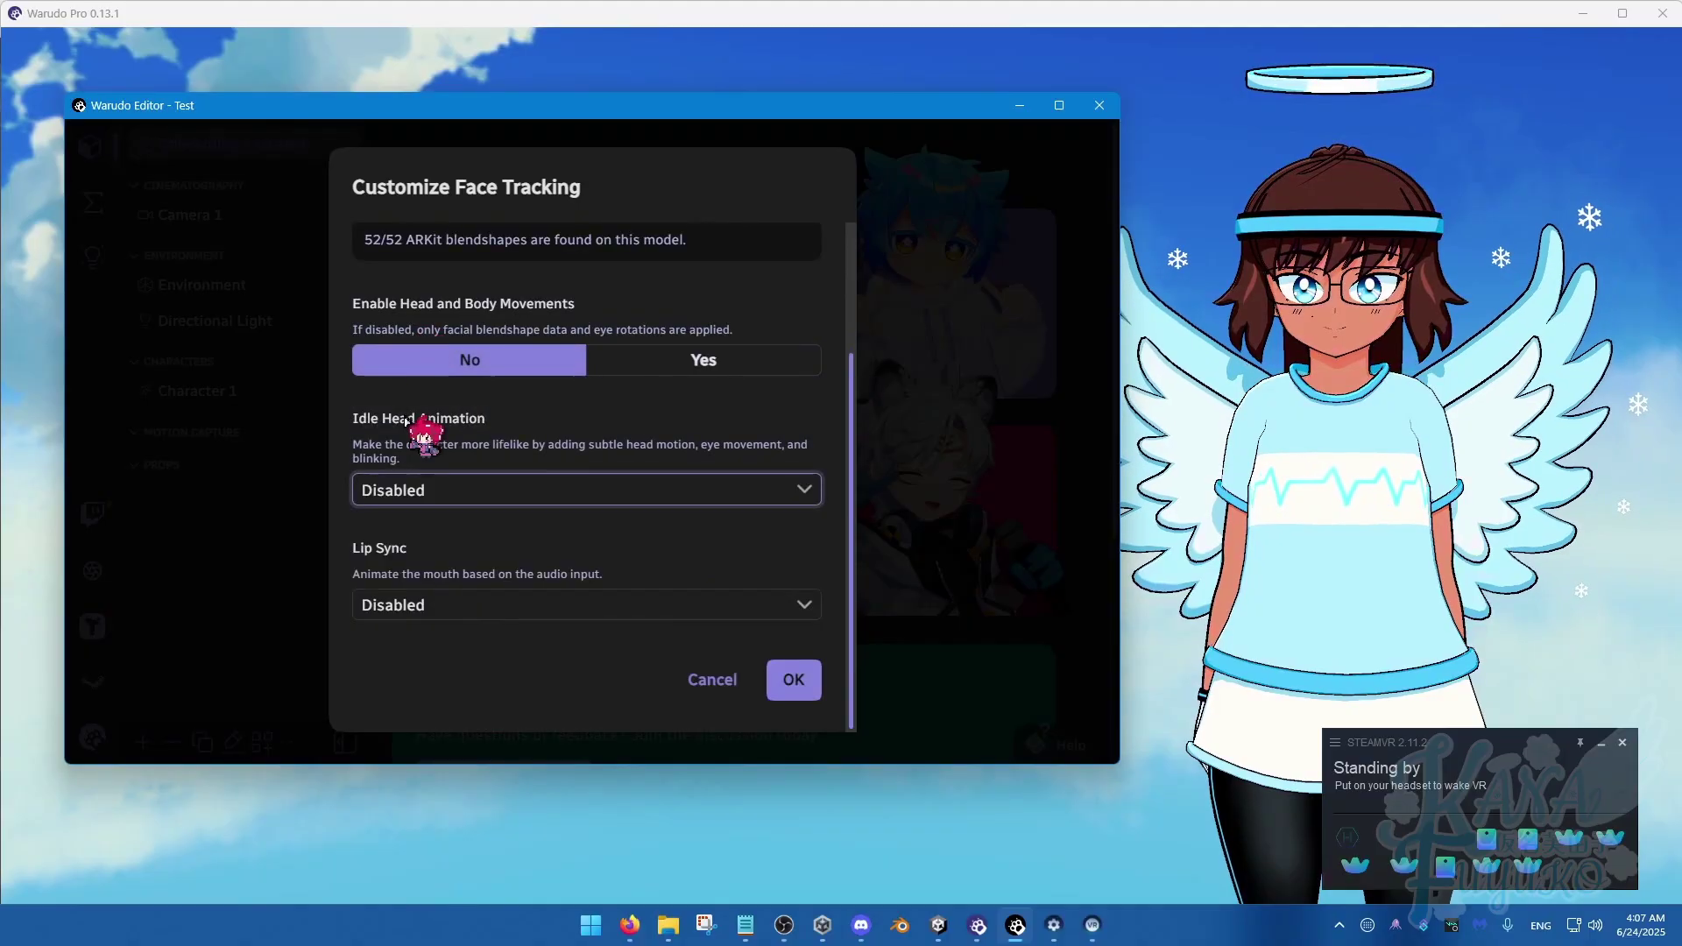
left_click(468, 491)
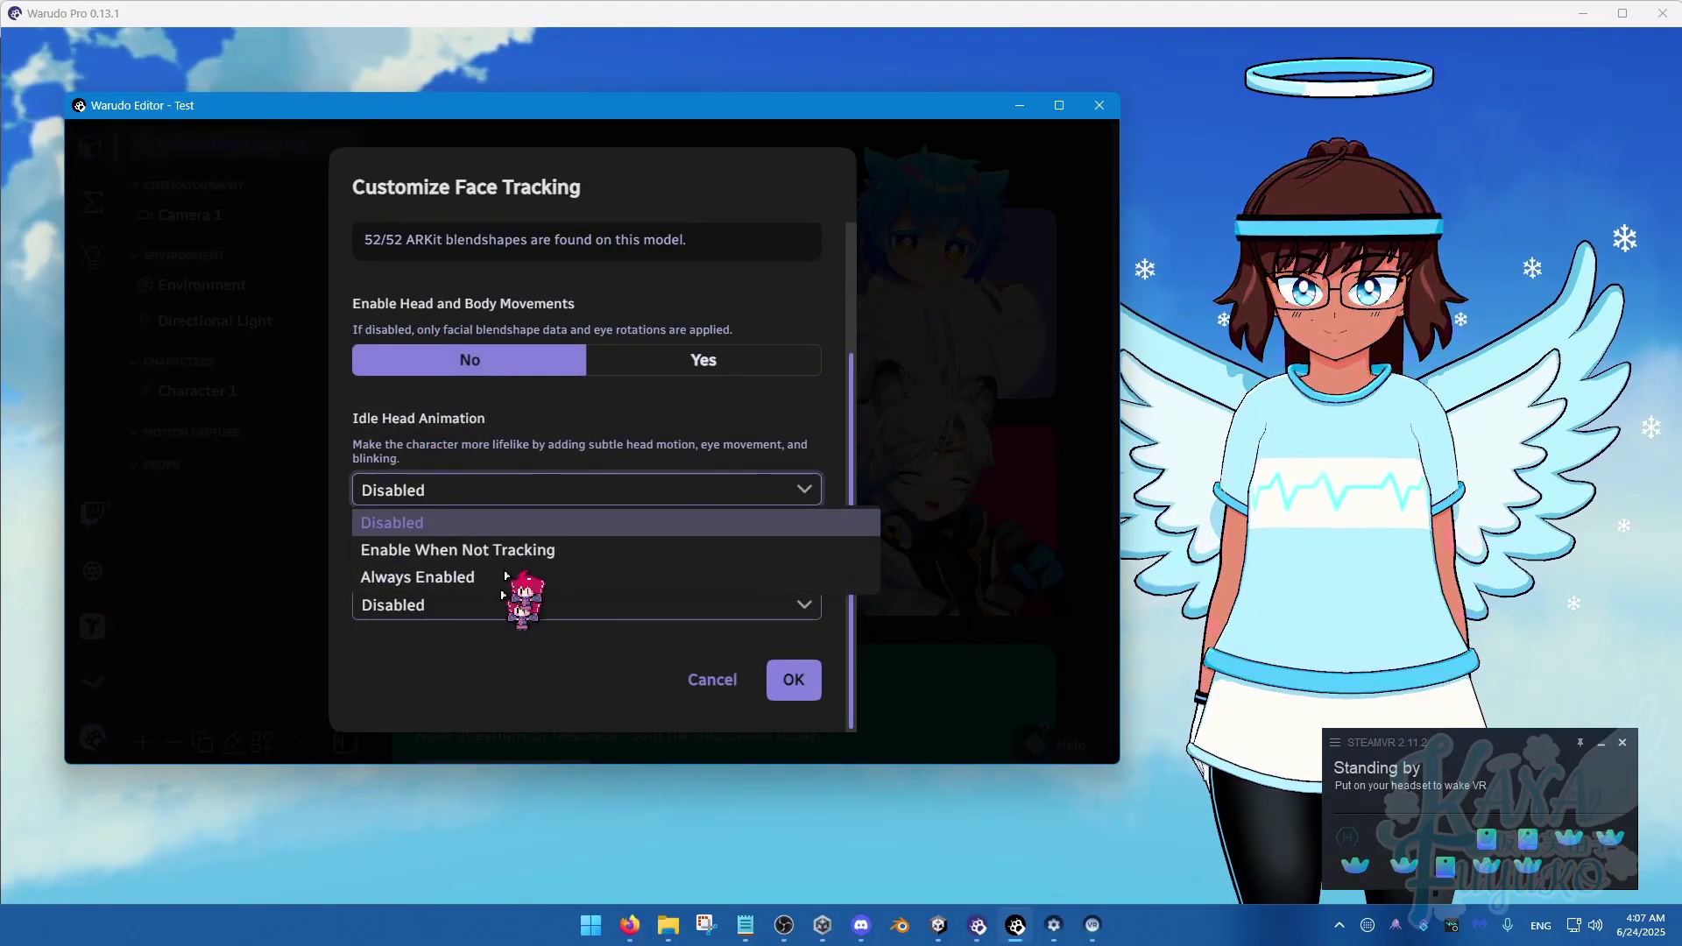
left_click(444, 489)
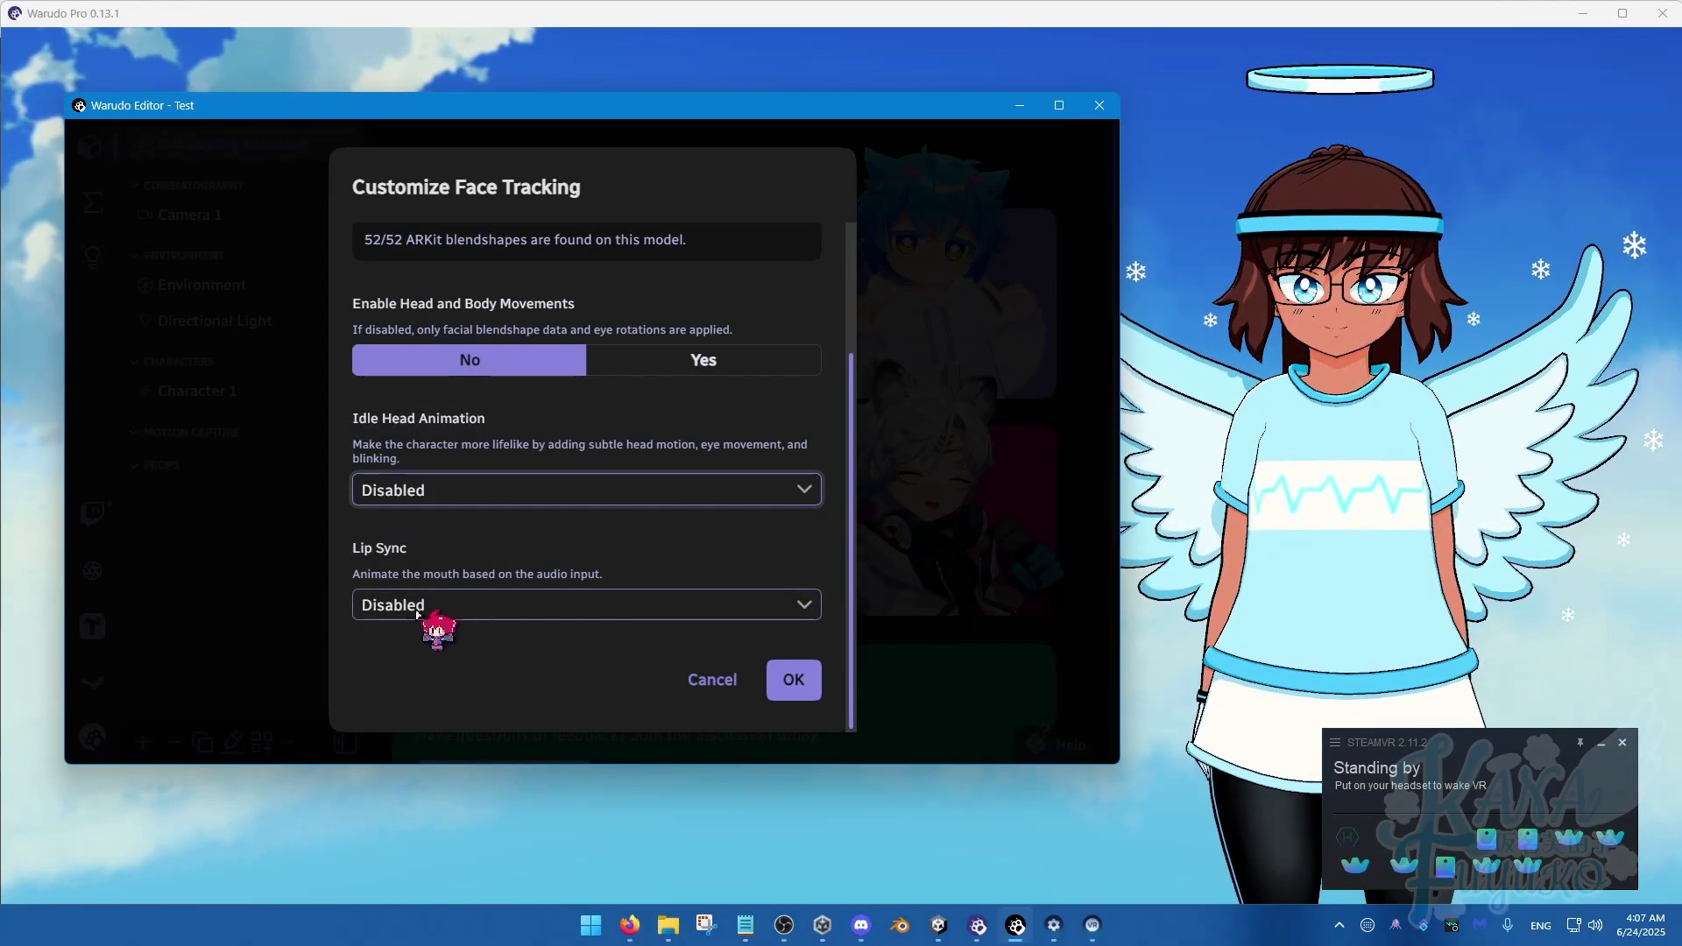
left_click(415, 613)
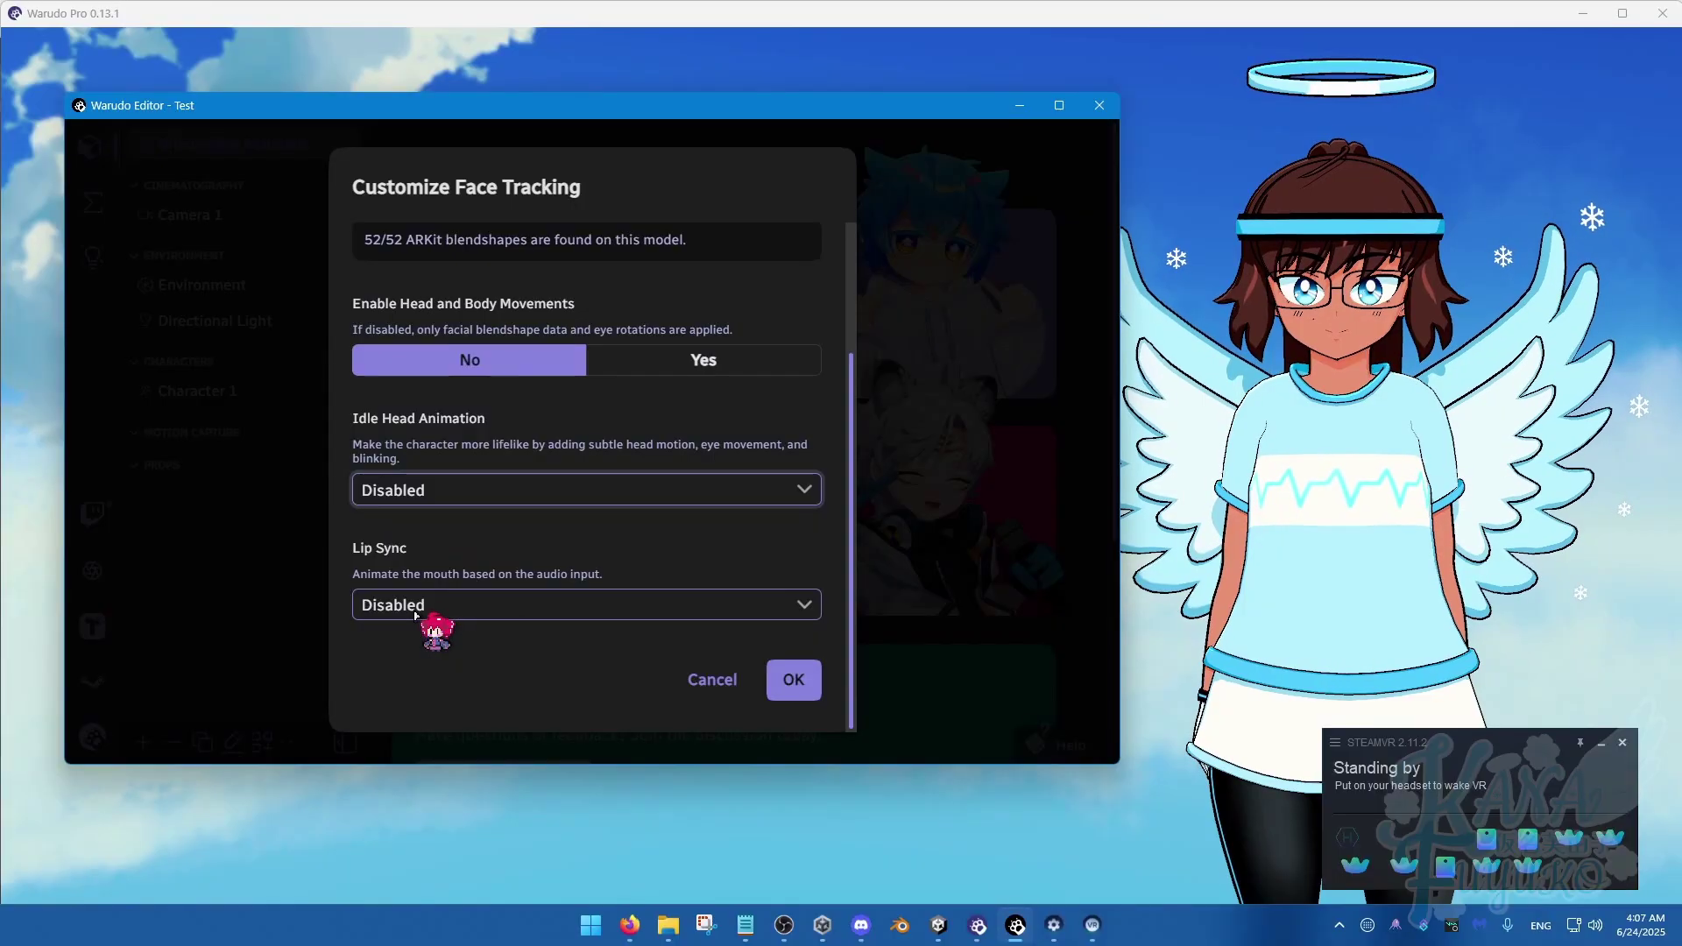
left_click(798, 692)
left_click(800, 692)
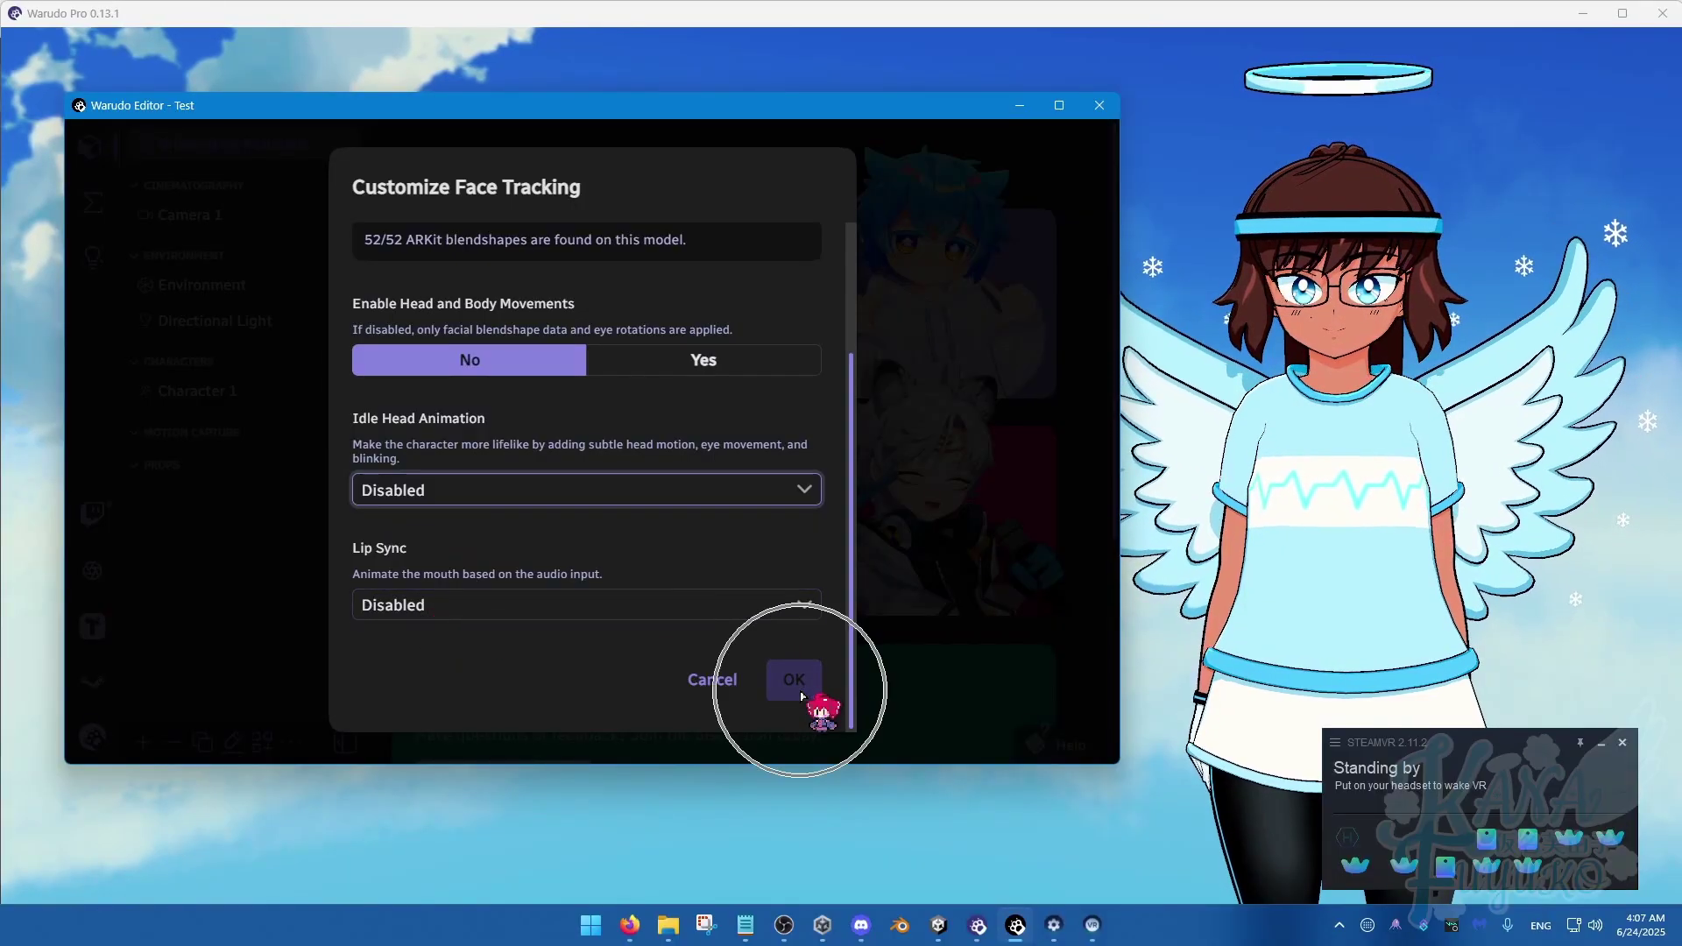
Keep SteamVR as the pose tracking system and open its customization with Track Full Body set to Yes.
scroll(568, 544, "down", 3)
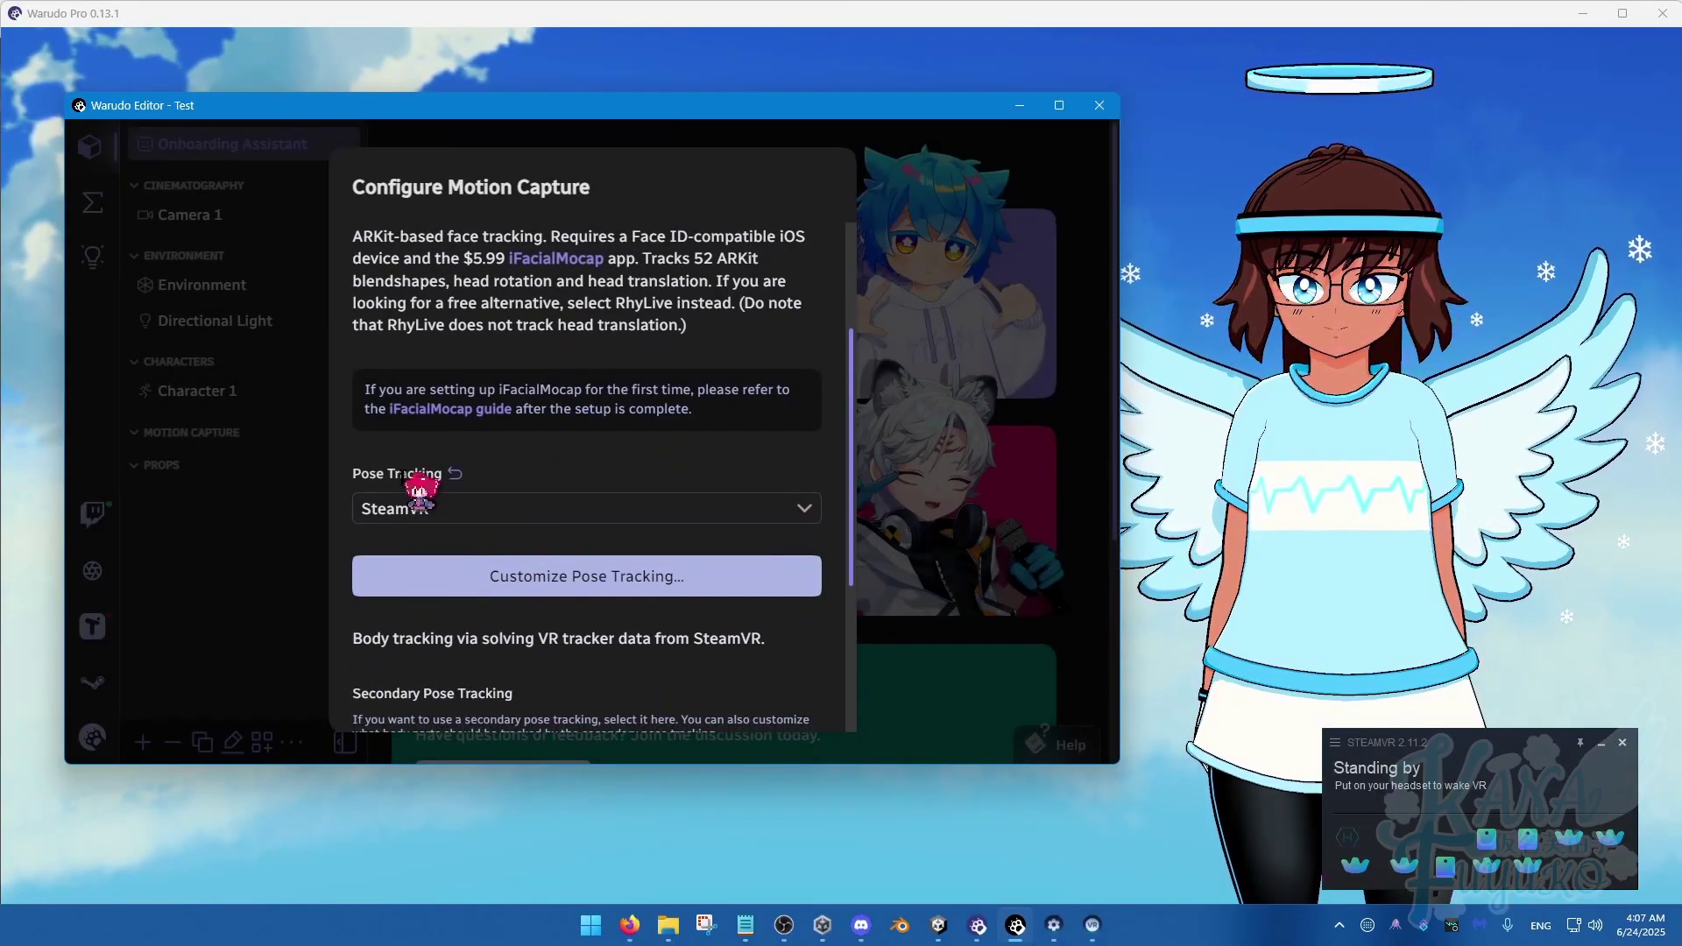
left_click(450, 501)
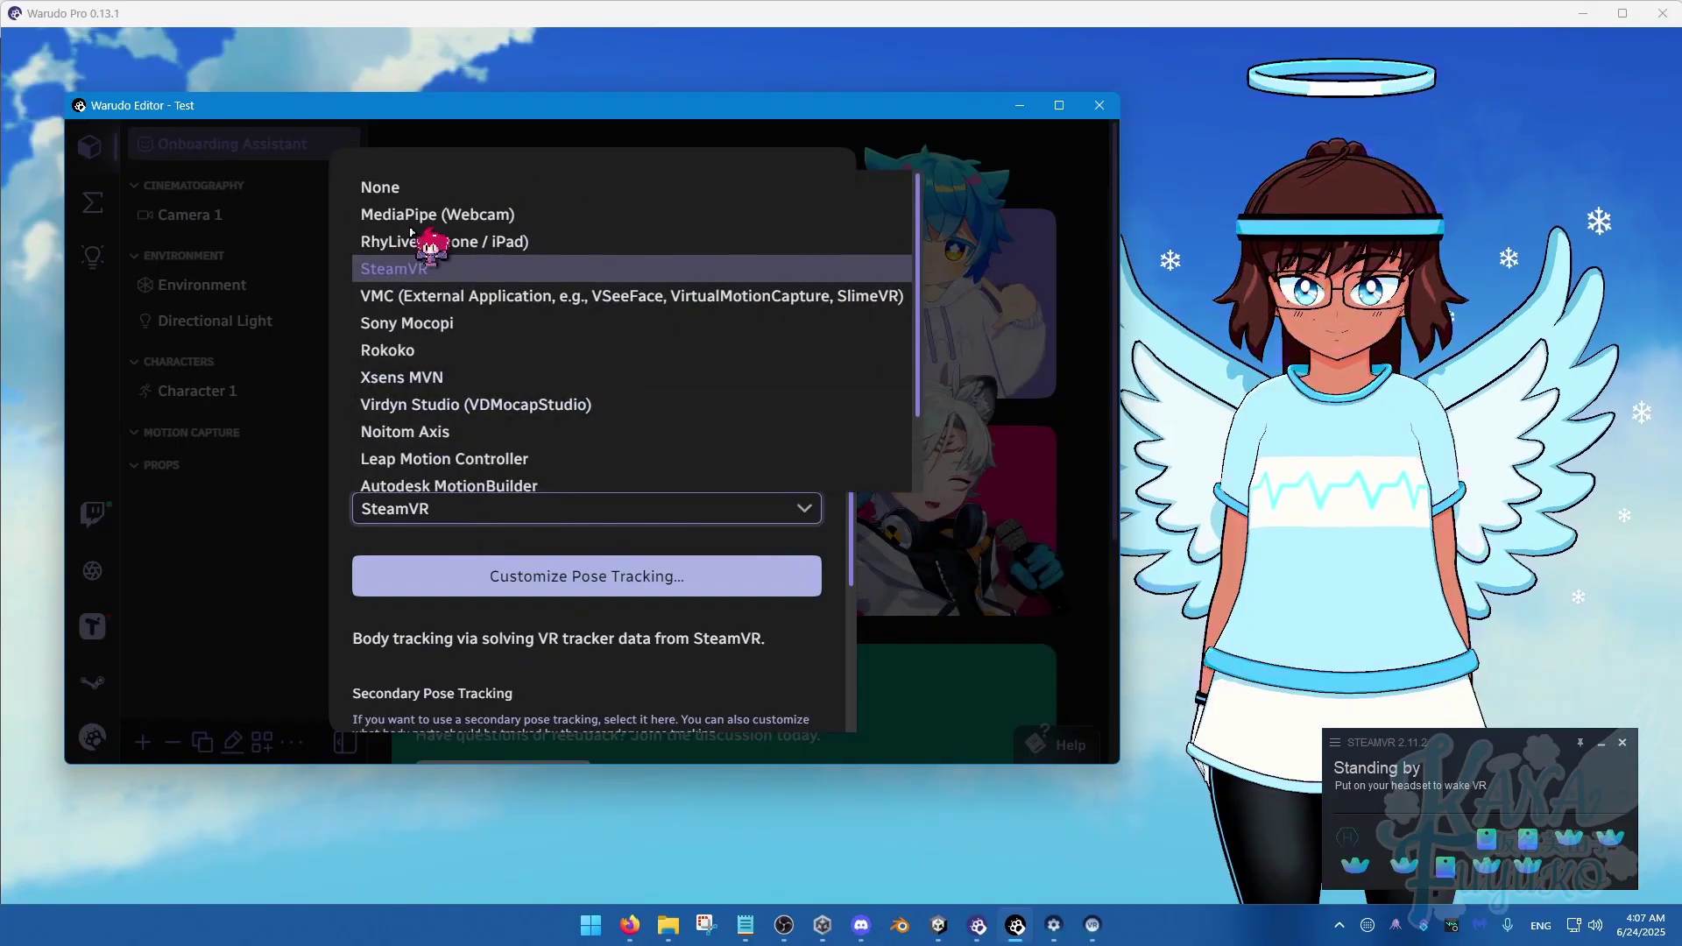
left_click(430, 505)
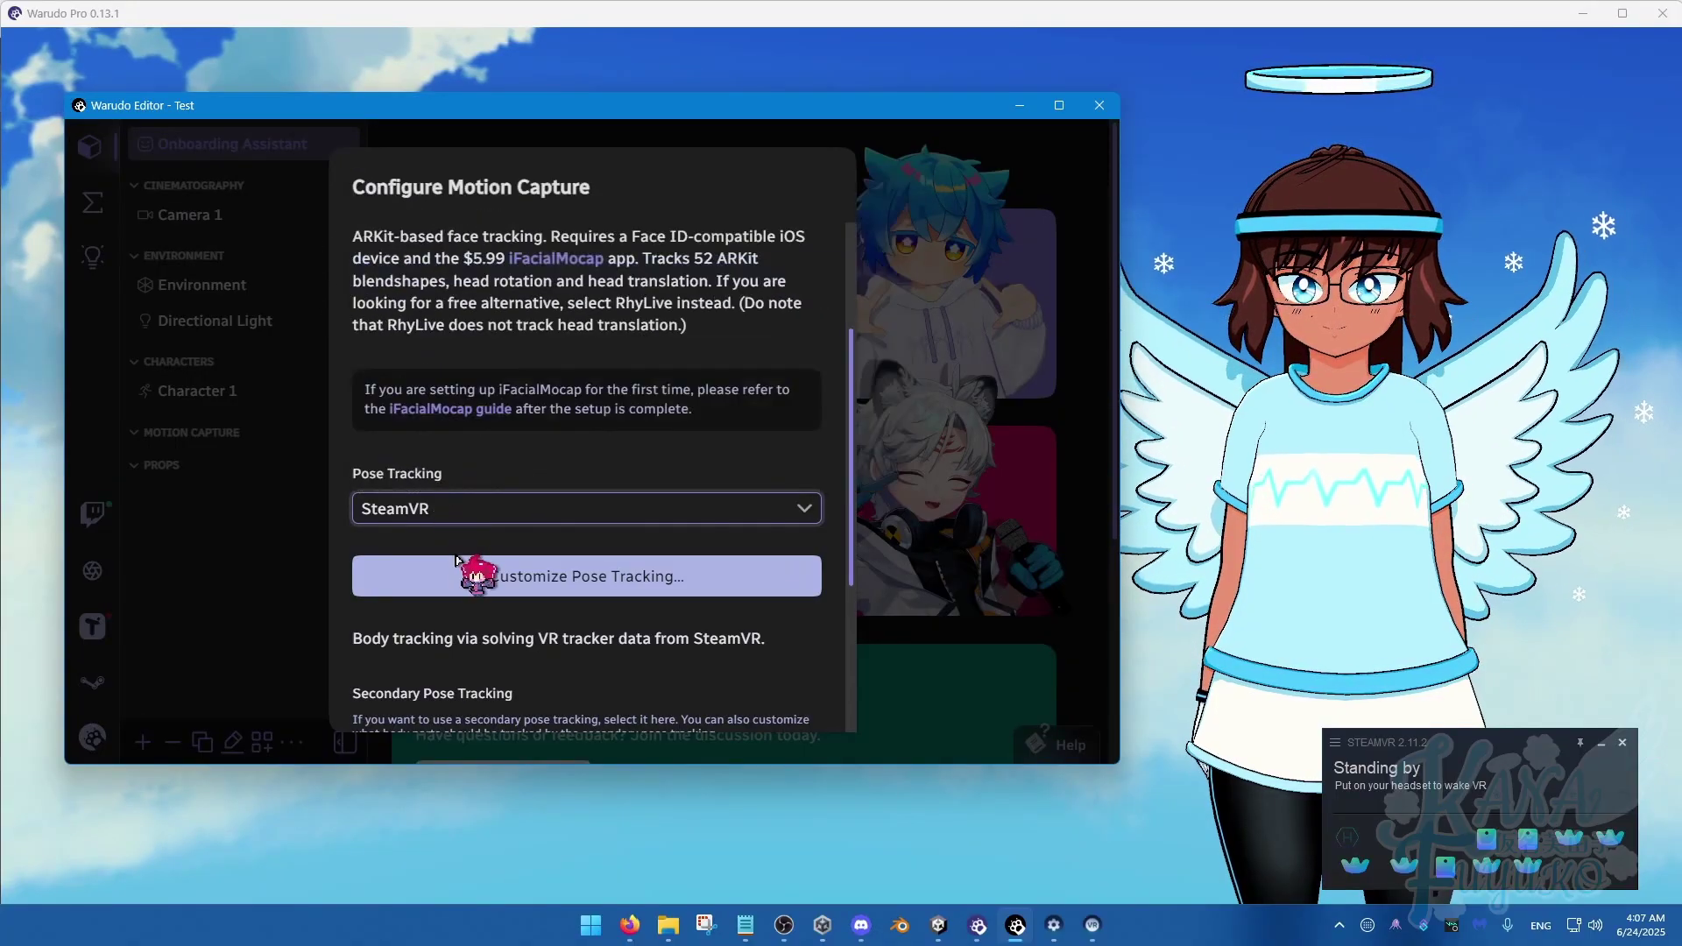
left_click(523, 588)
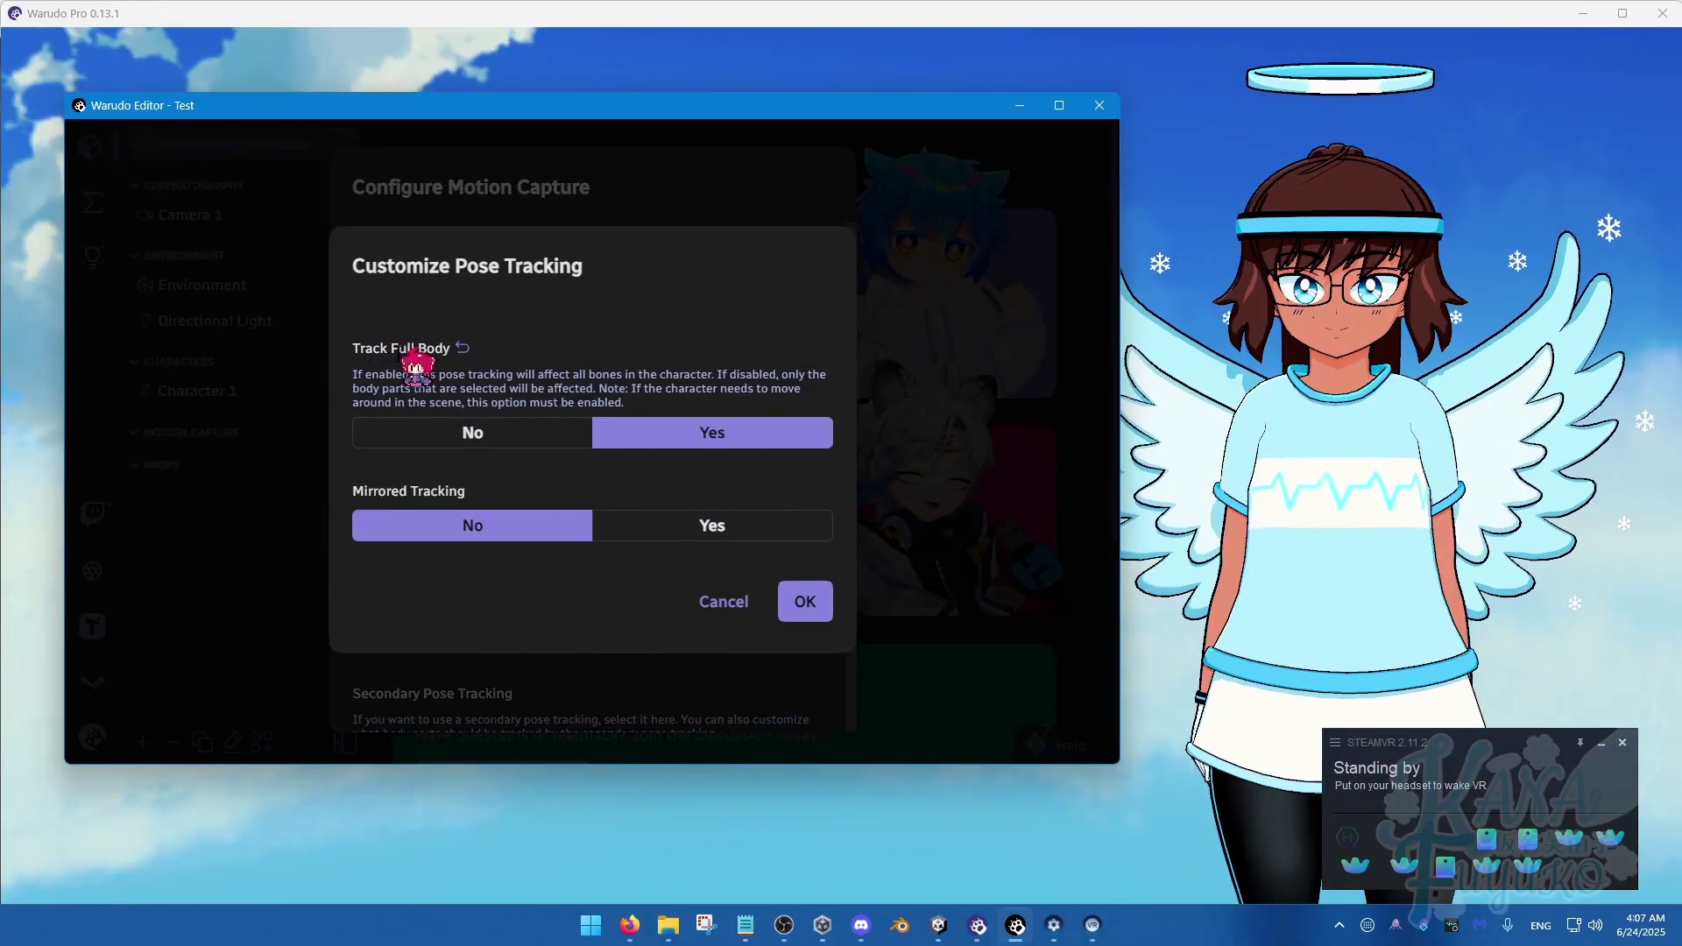
left_click(393, 352)
left_click(736, 429)
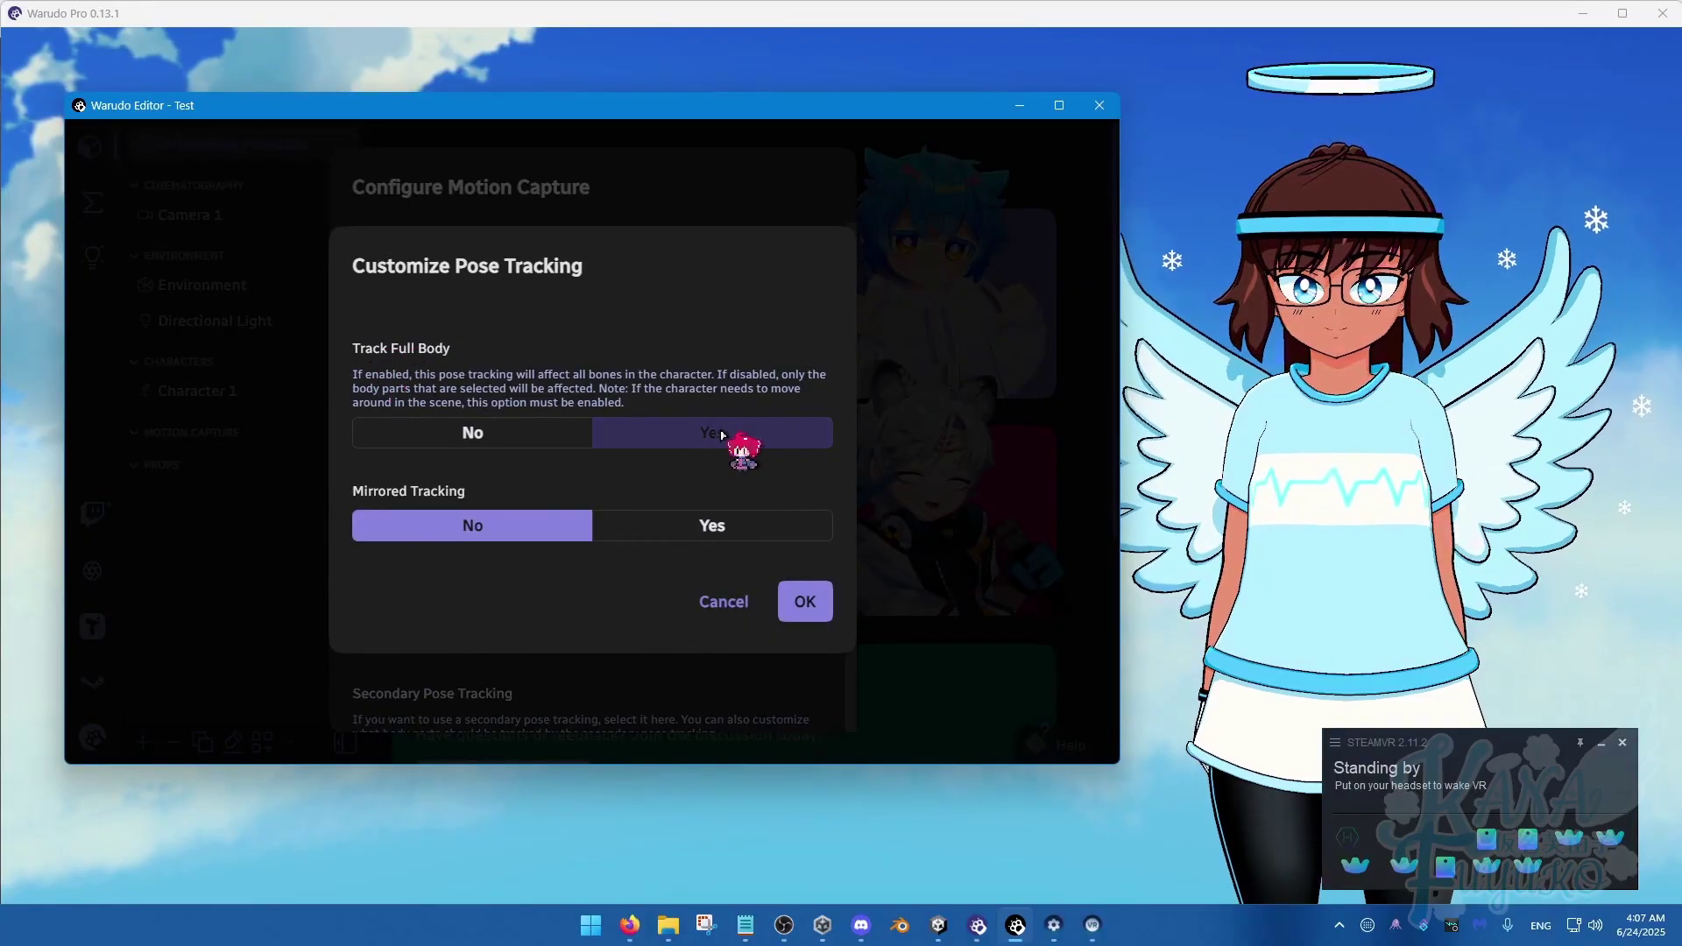
Switch Track Full Body to No to review the list of individually tracked body parts.
left_click(498, 434)
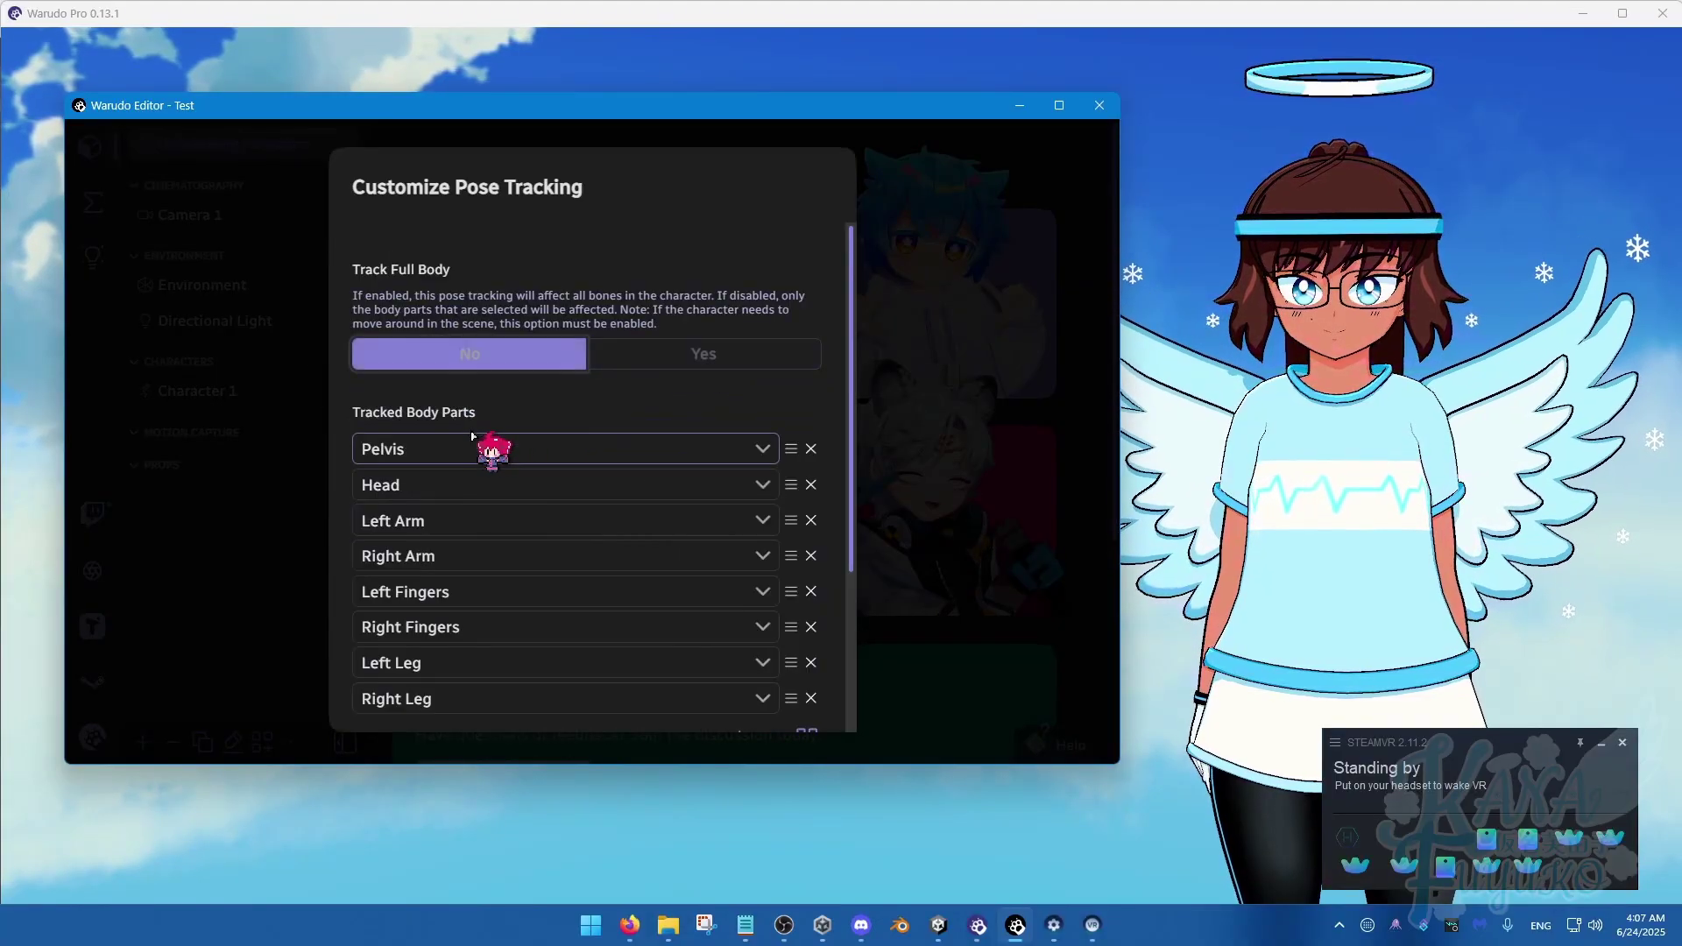
scroll(557, 464, "down", 3)
scroll(586, 473, "up", 3)
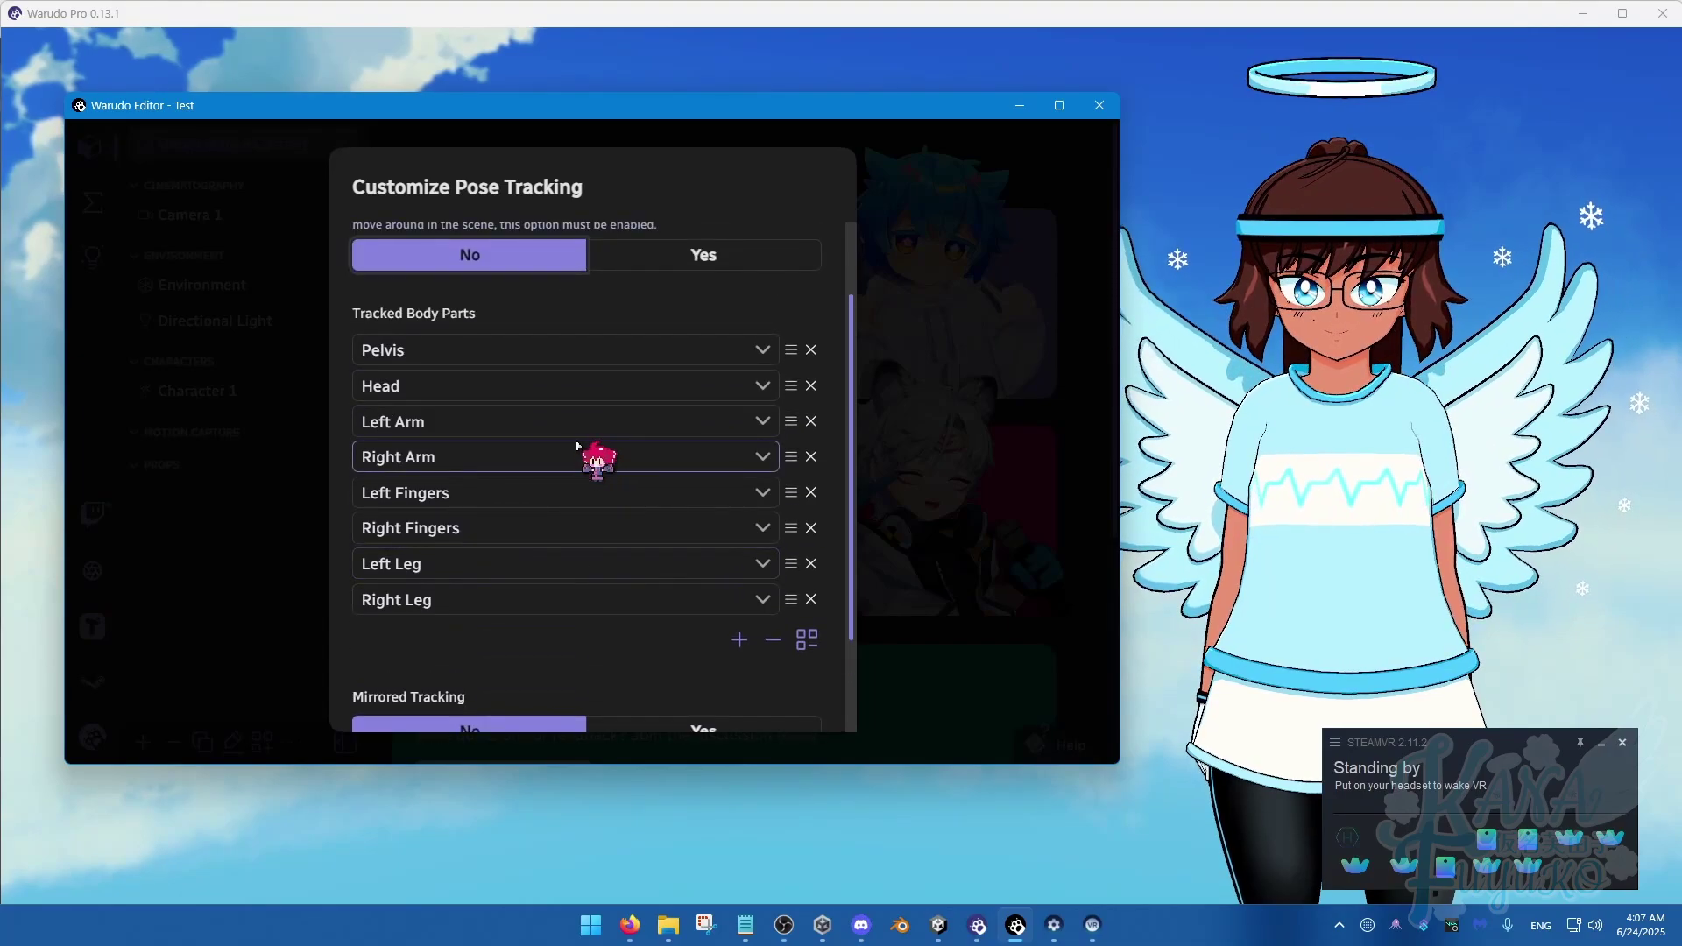
scroll(613, 451, "up", 2)
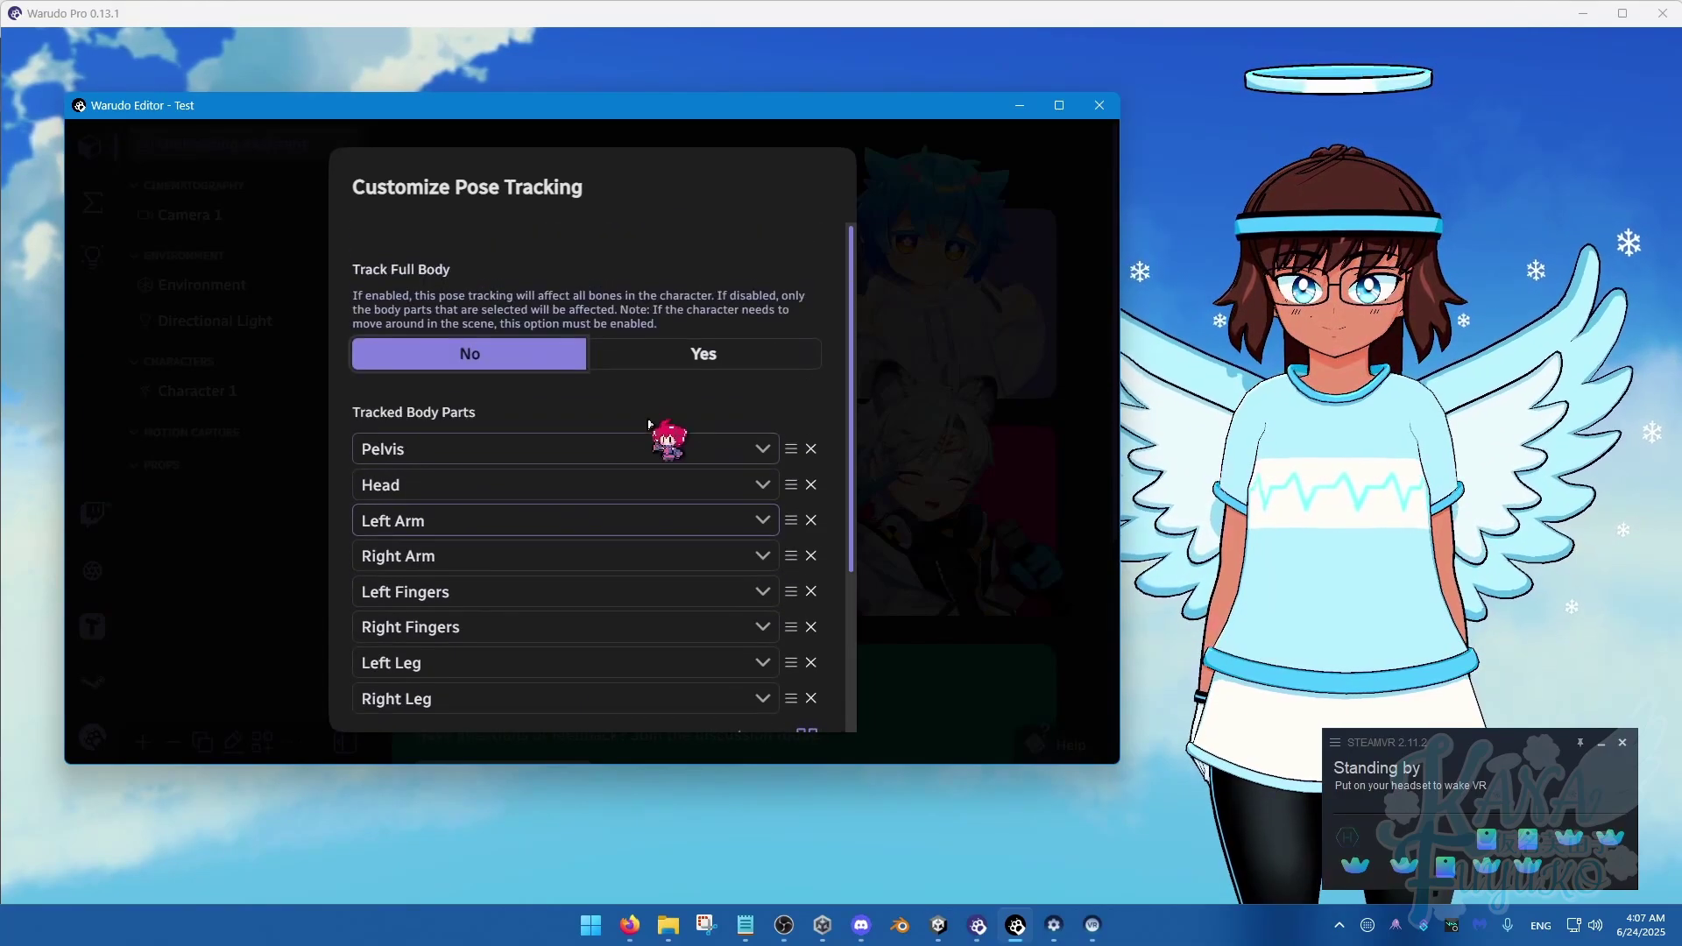
left_click(673, 359)
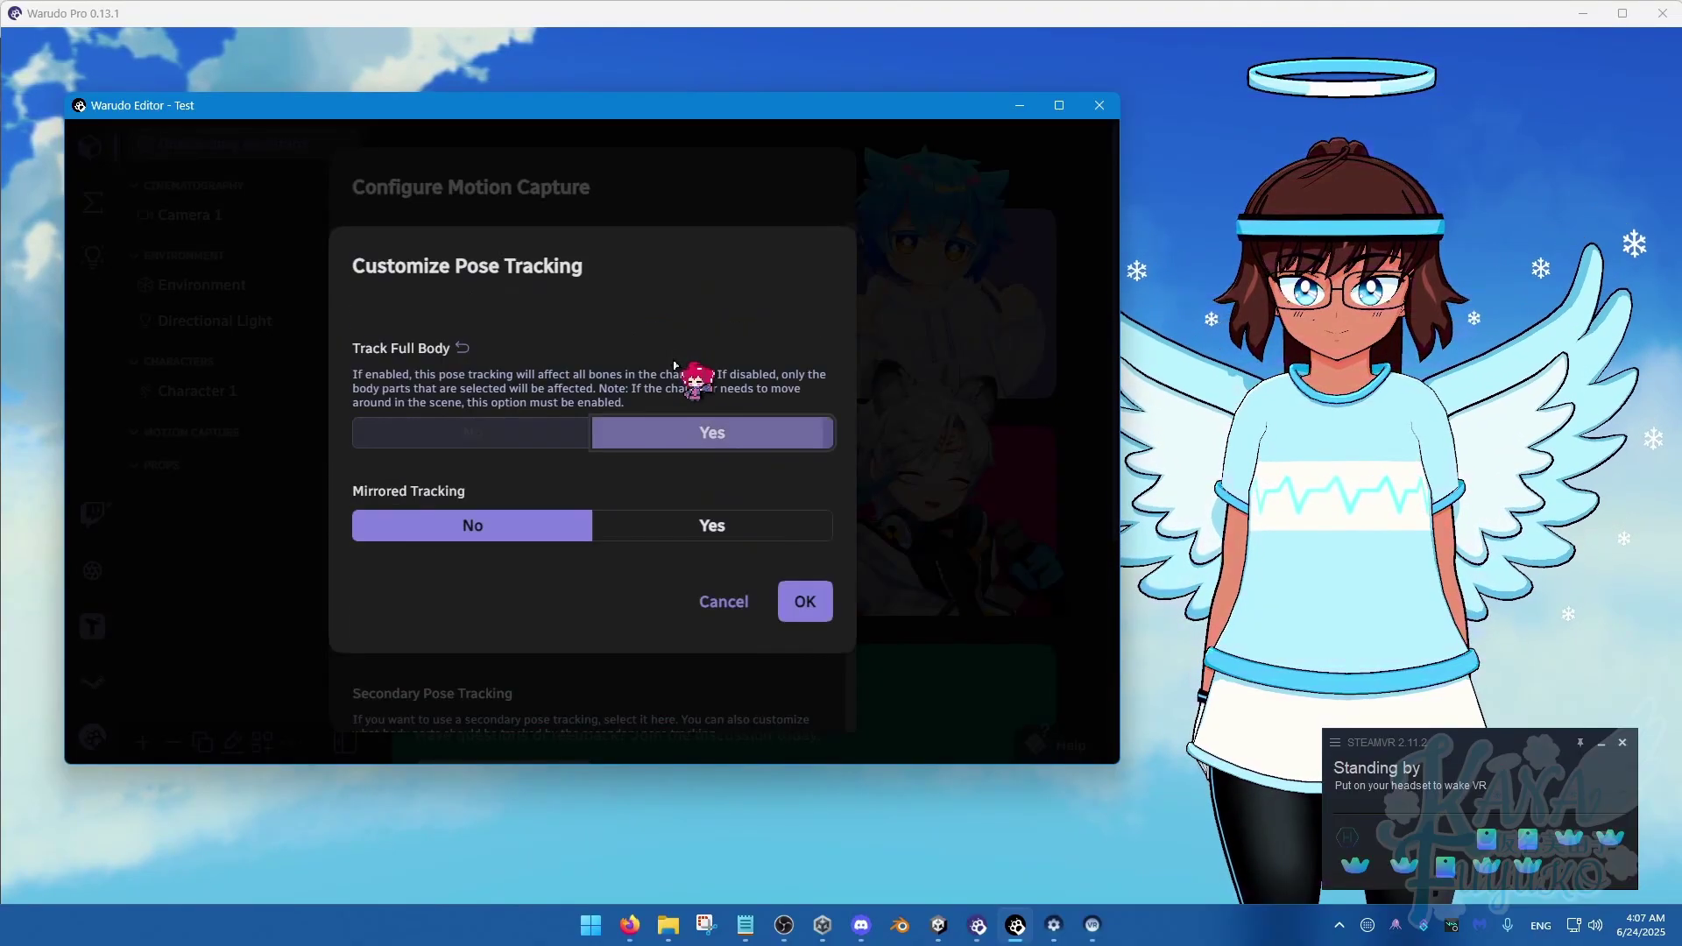
left_click(513, 431)
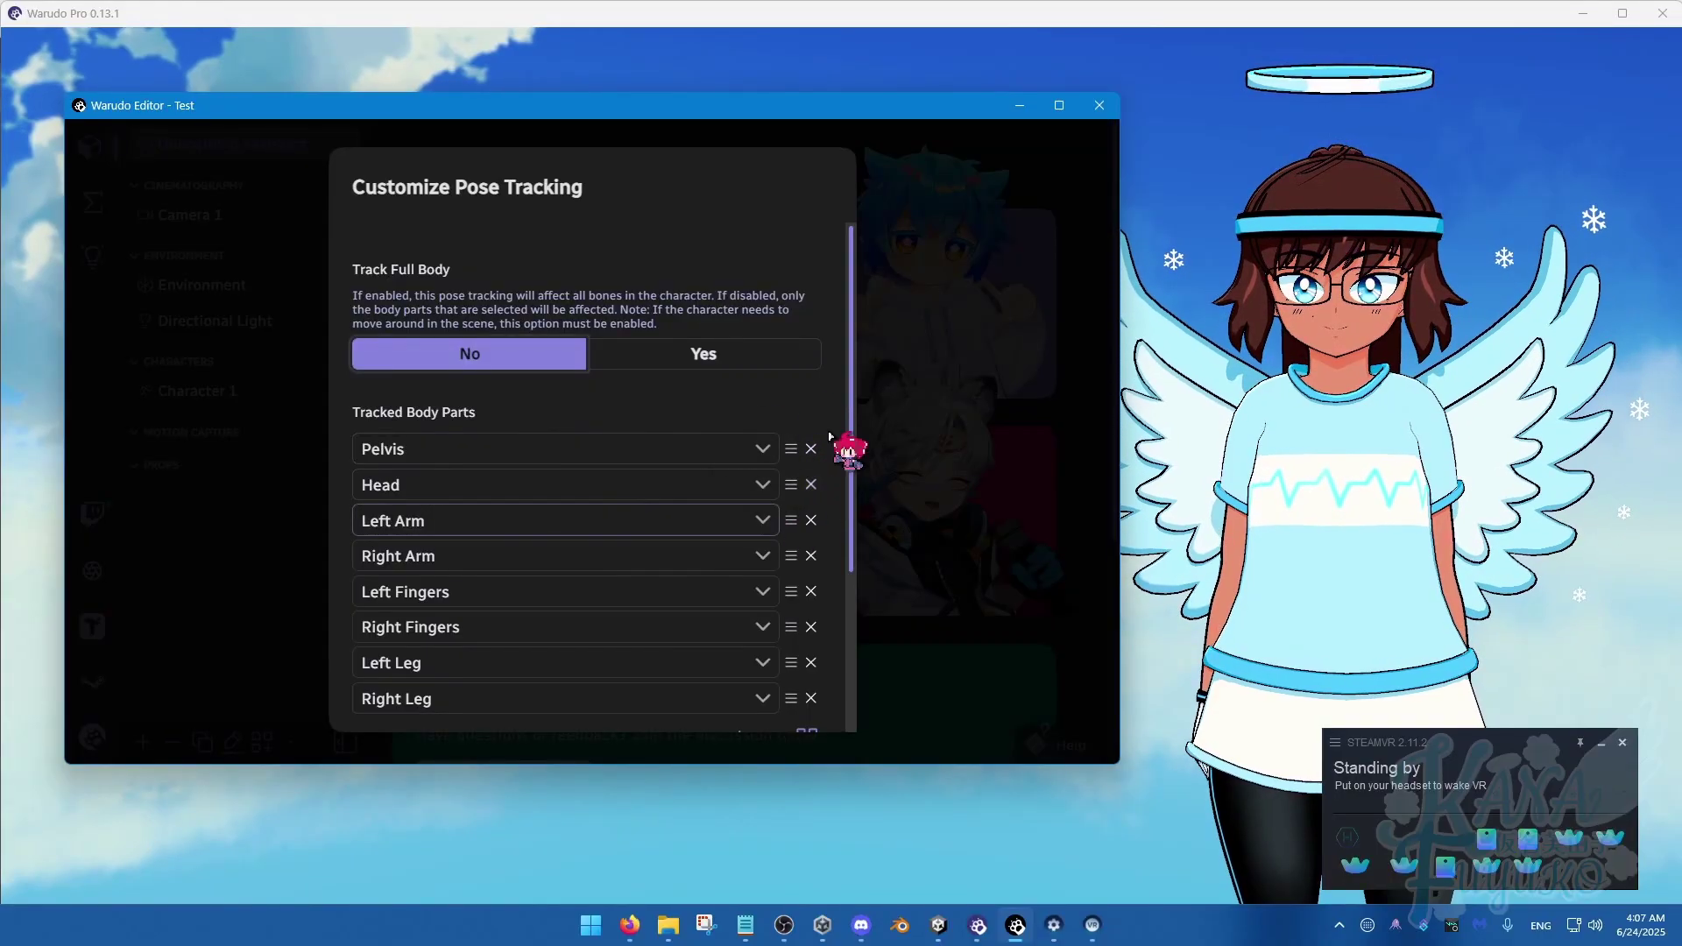
Set Track Full Body to Yes and apply the pose tracking customization.
left_click(706, 361)
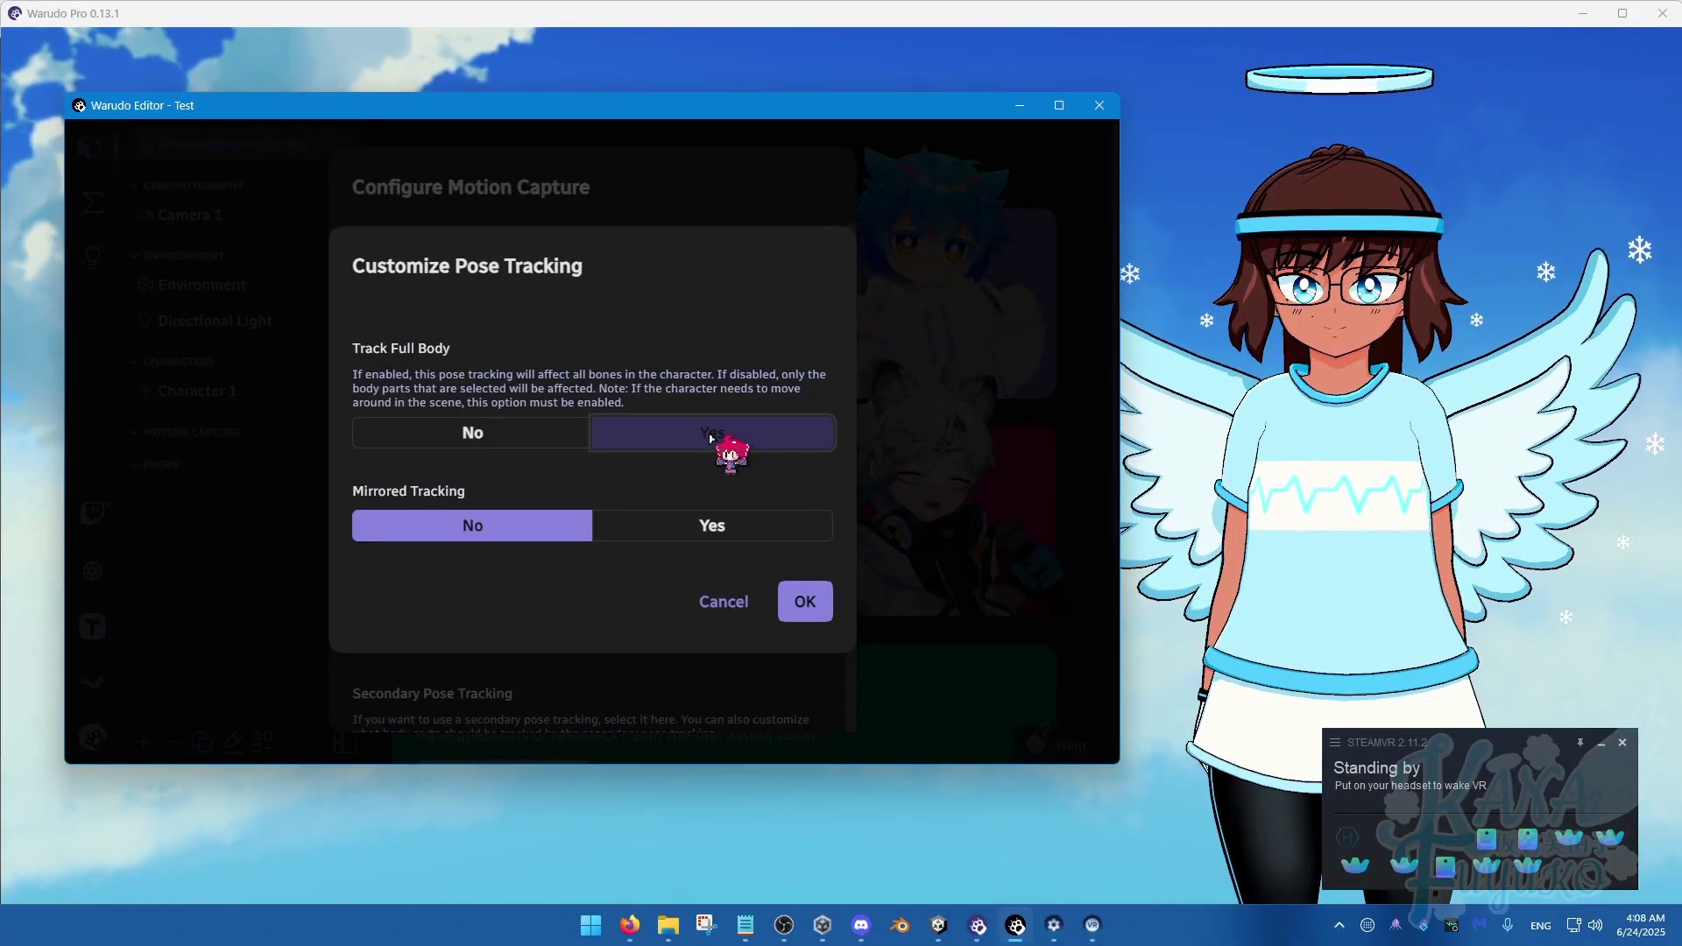
left_click(710, 438)
left_click(804, 603)
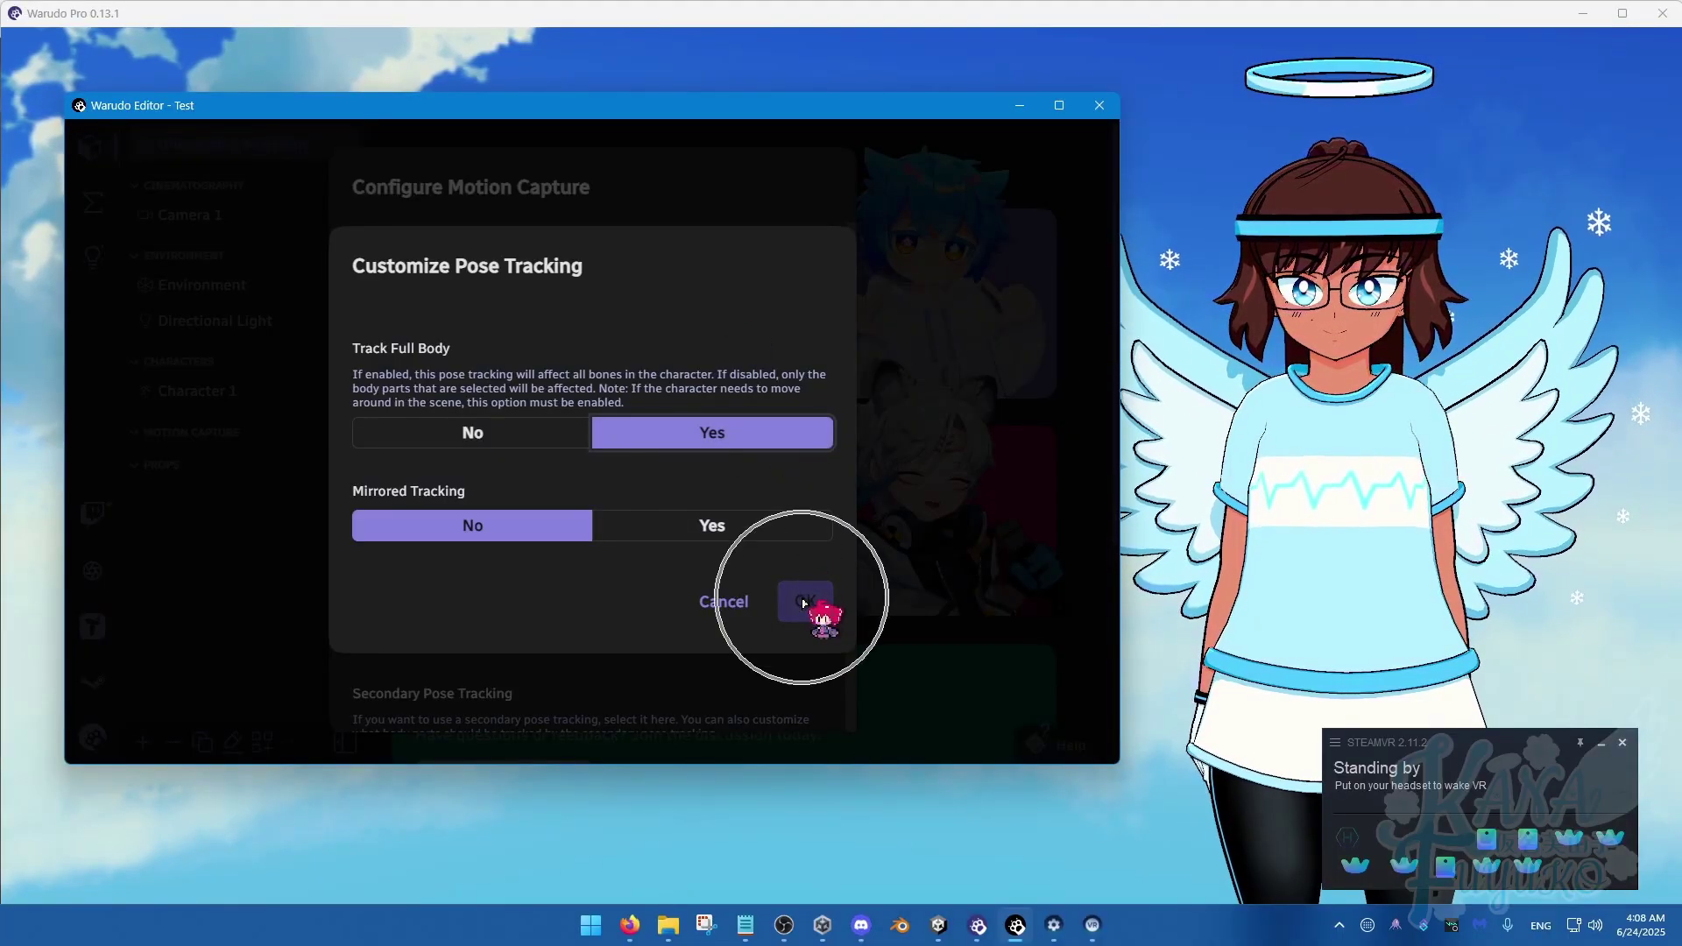
scroll(516, 508, "down", 2)
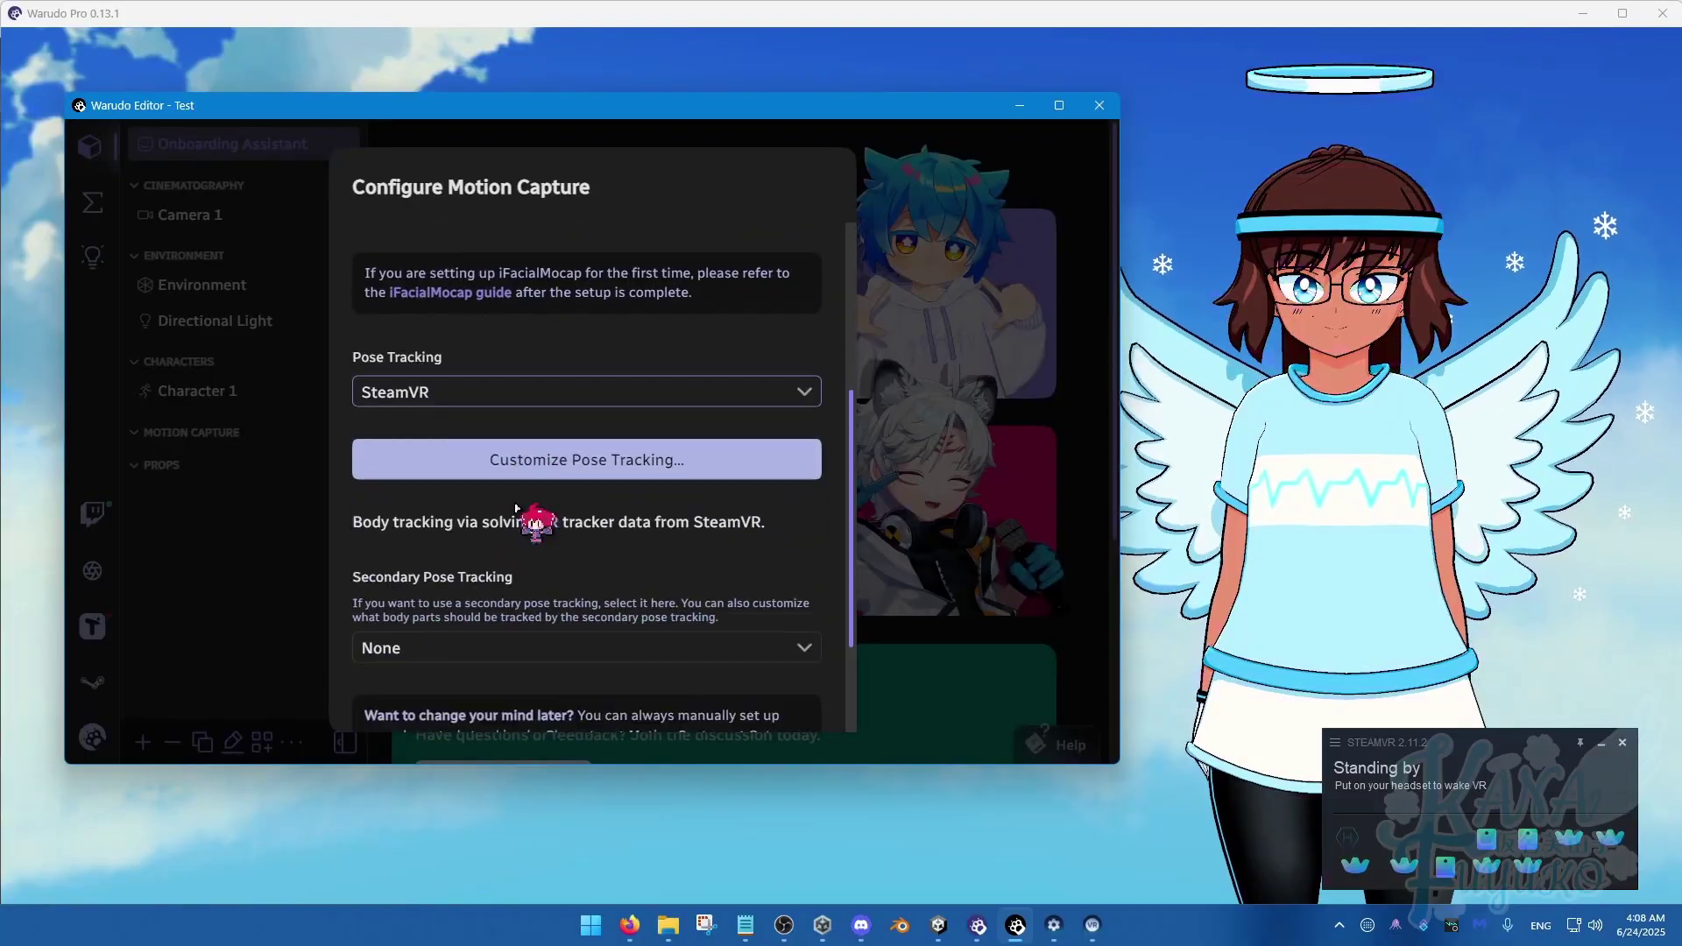
Review the Secondary Pose Tracking options and leave the selection at None.
scroll(516, 508, "down", 3)
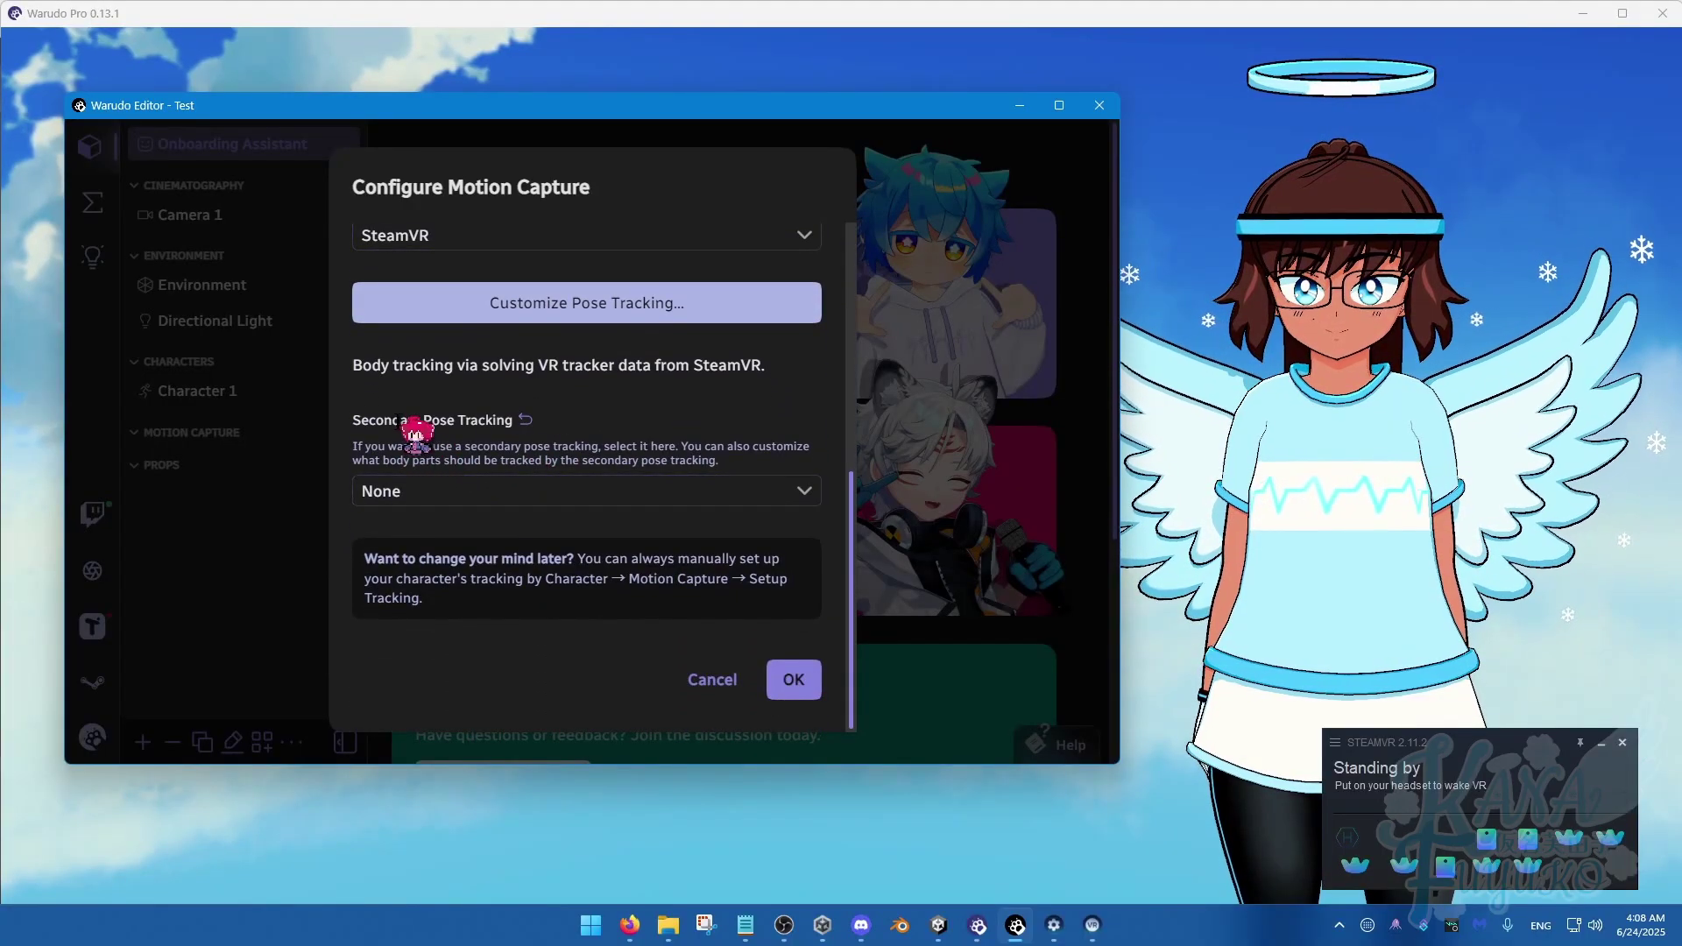
left_click(443, 494)
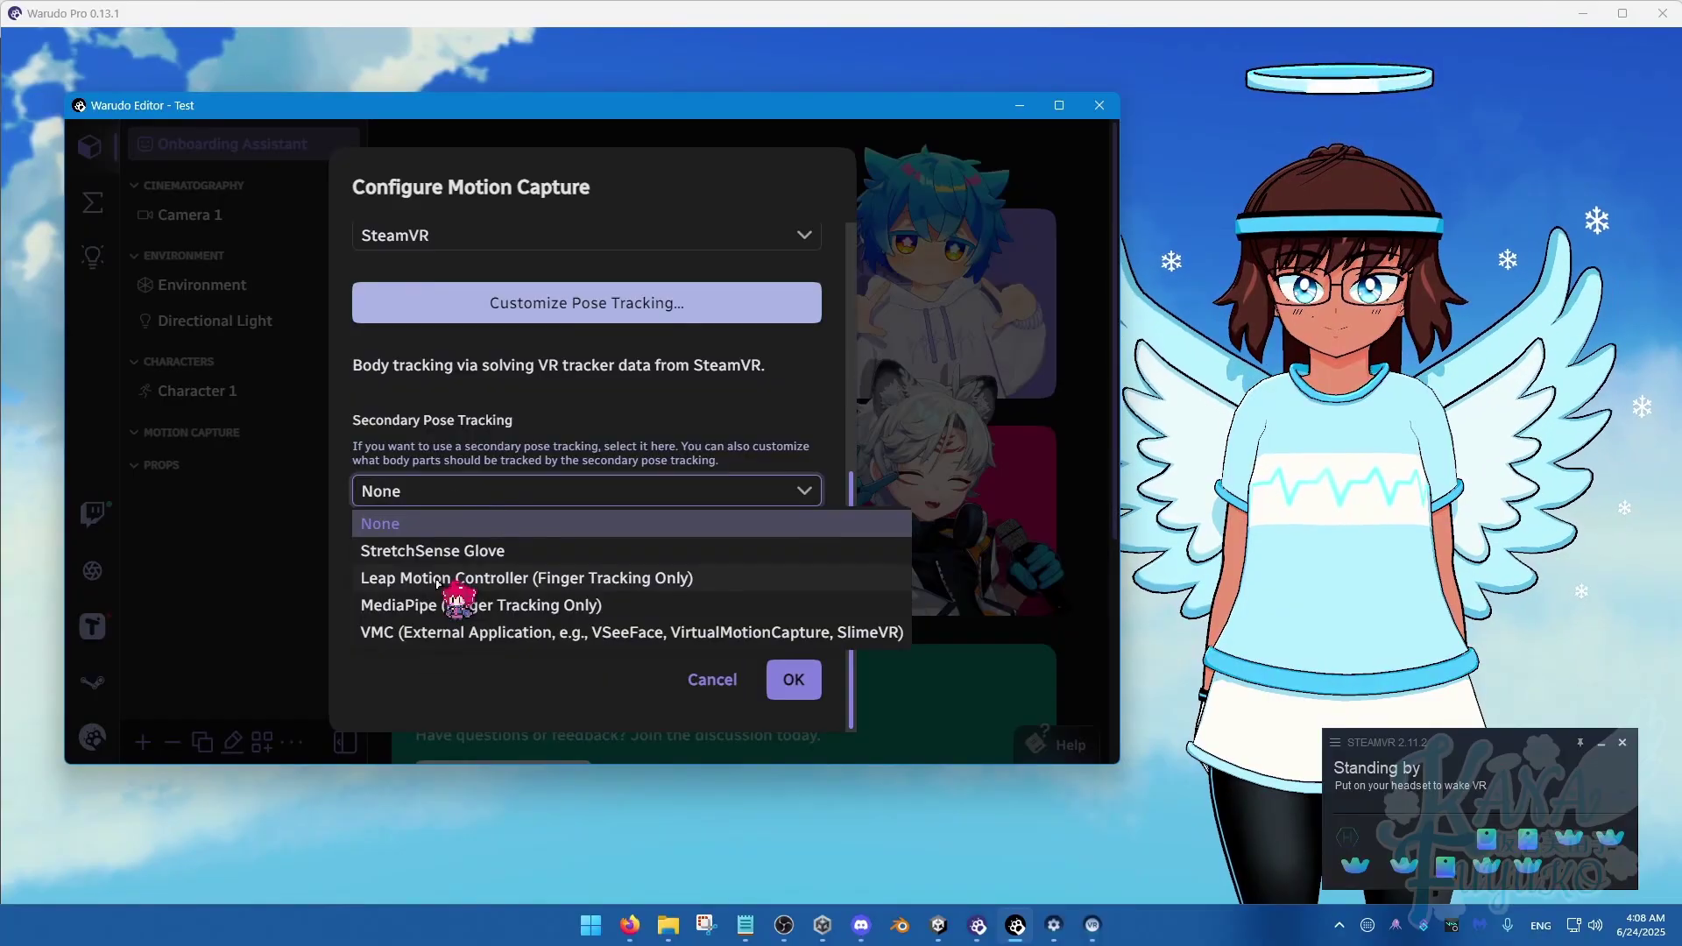
left_click(412, 468)
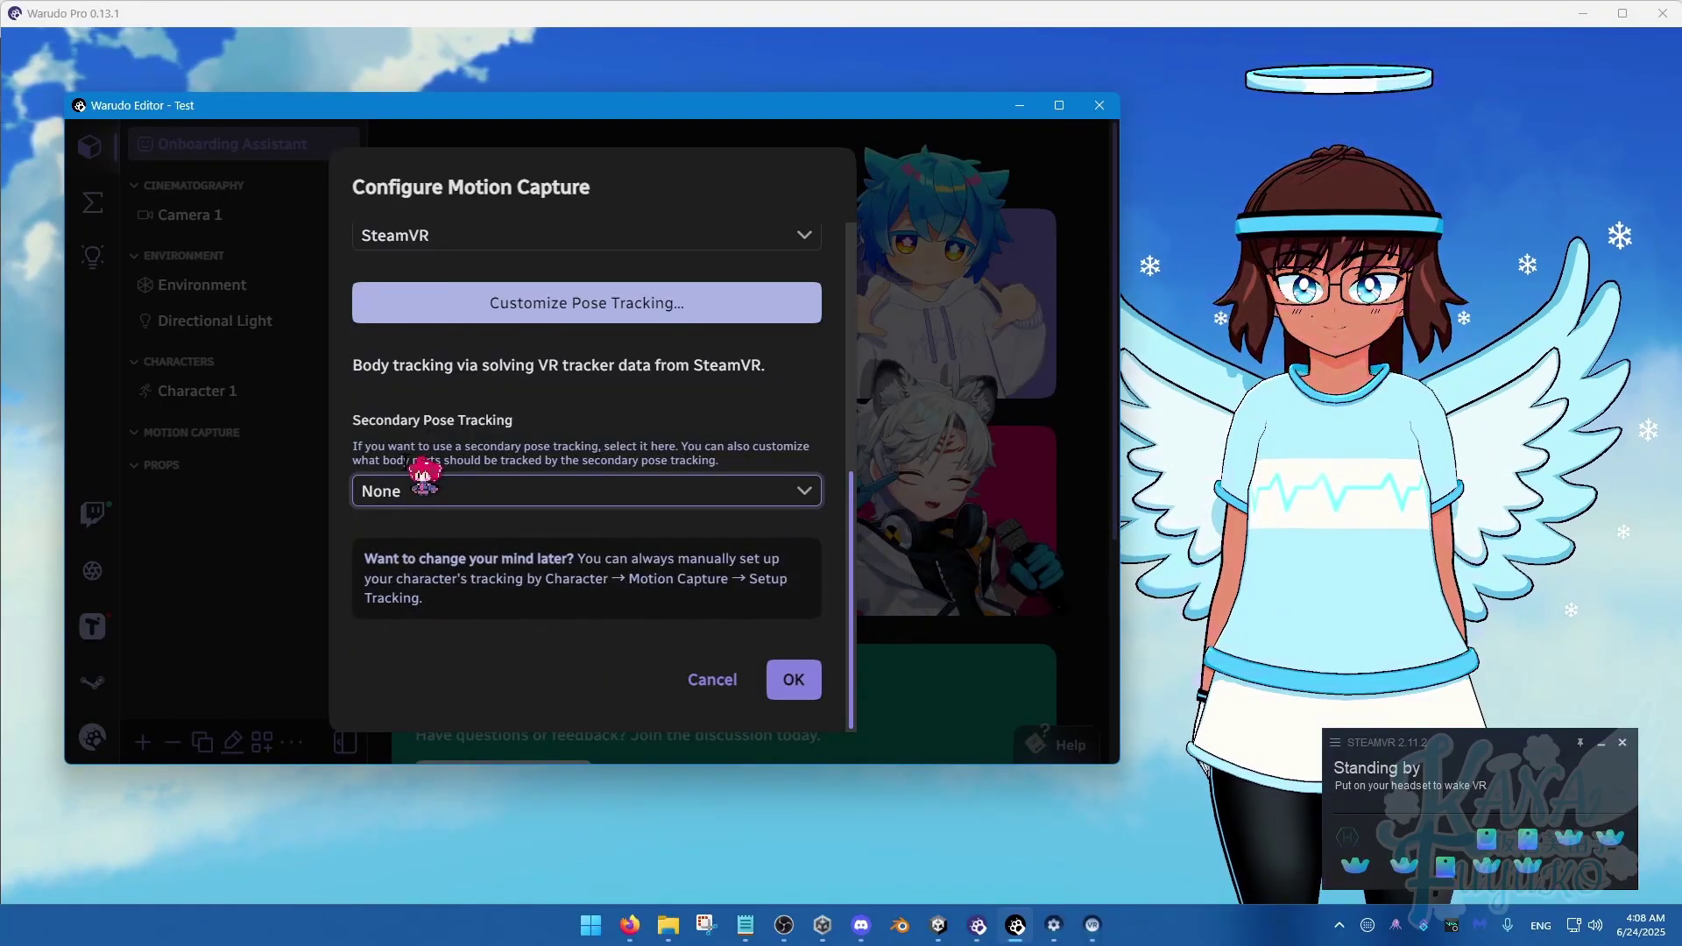
scroll(488, 556, "up", 2)
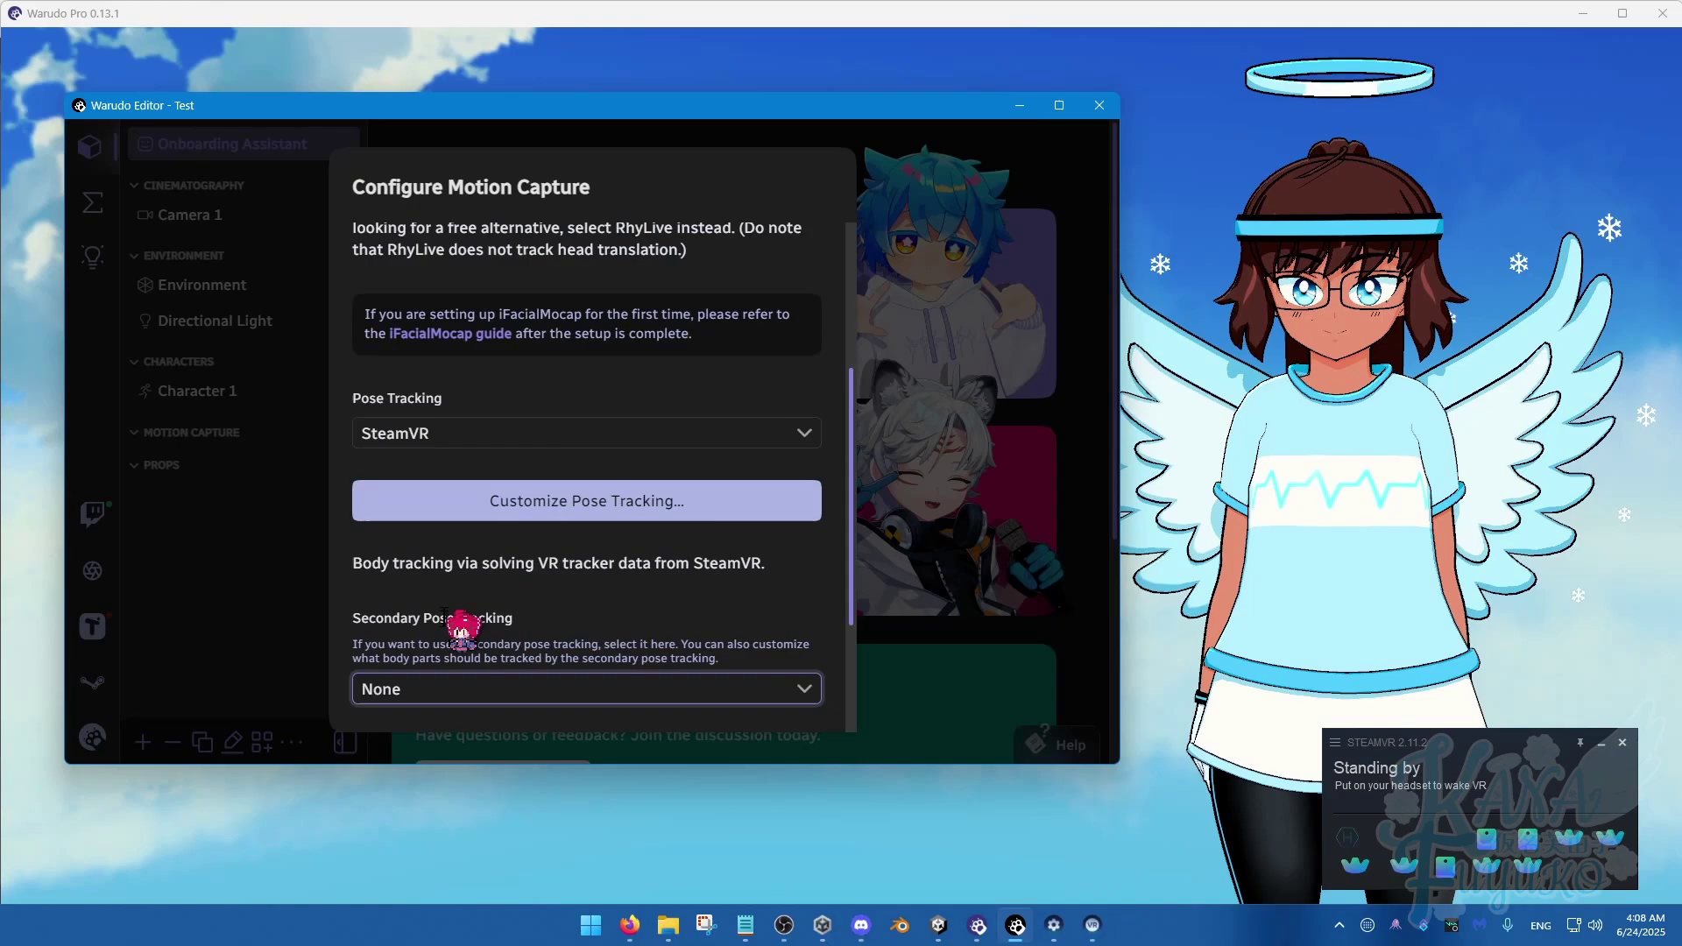
left_click(418, 689)
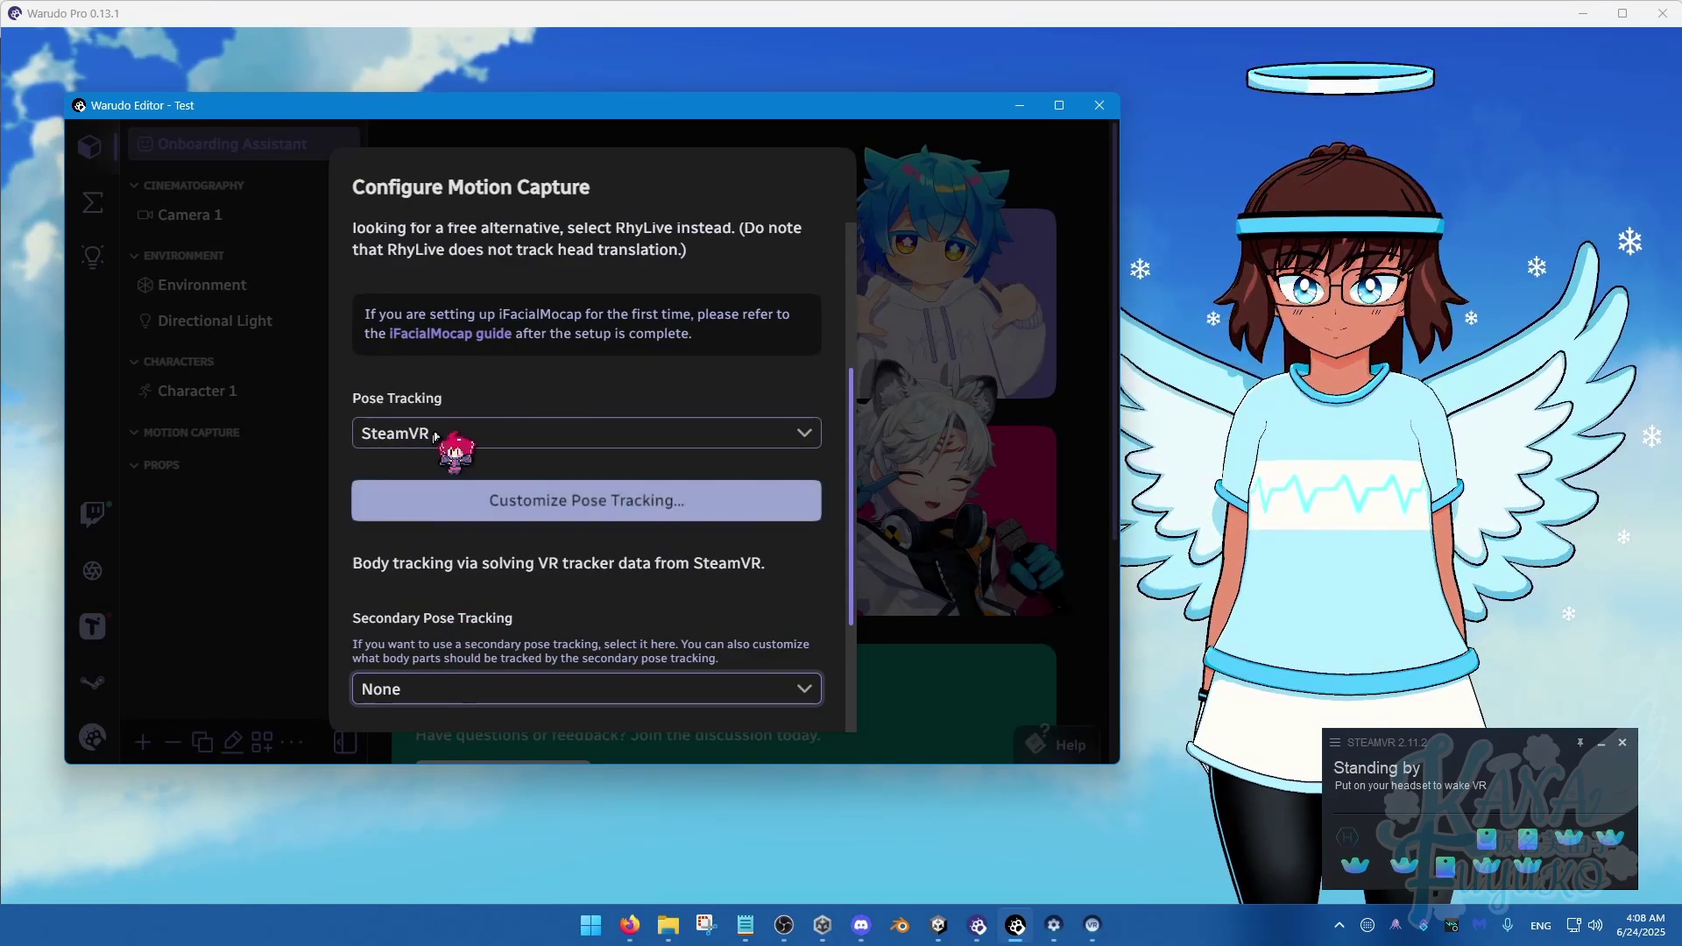
scroll(561, 526, "down", 2)
scroll(554, 540, "down", 2)
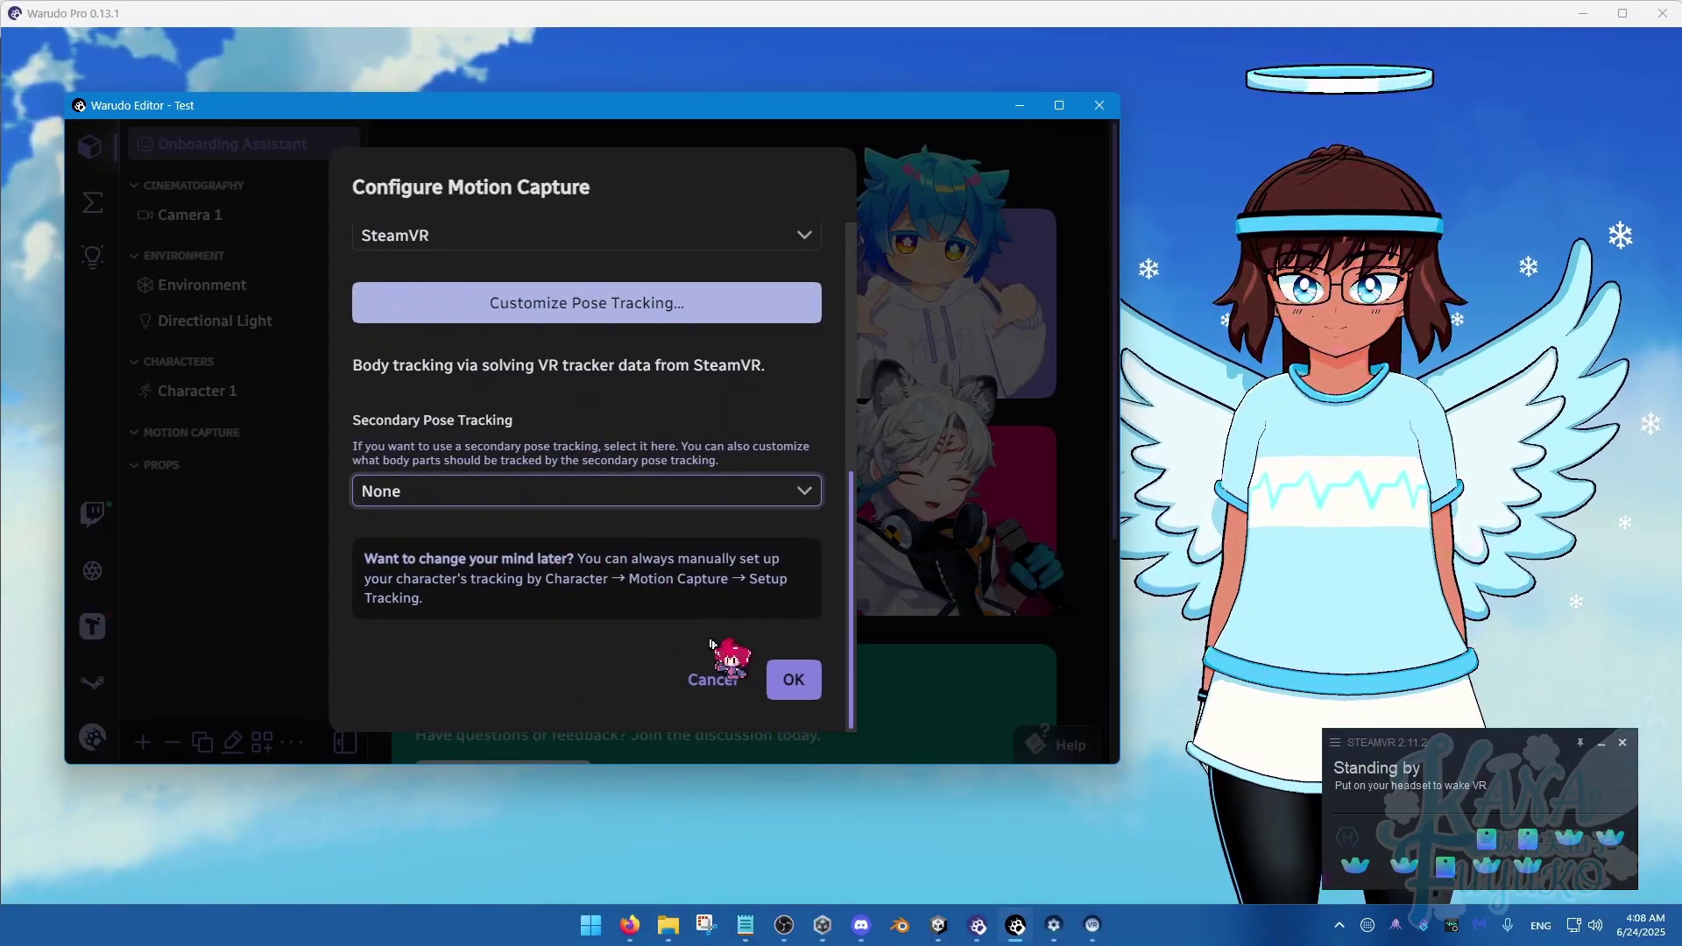
Confirm the motion capture configuration and finish the onboarding with the current background kept.
left_click(793, 681)
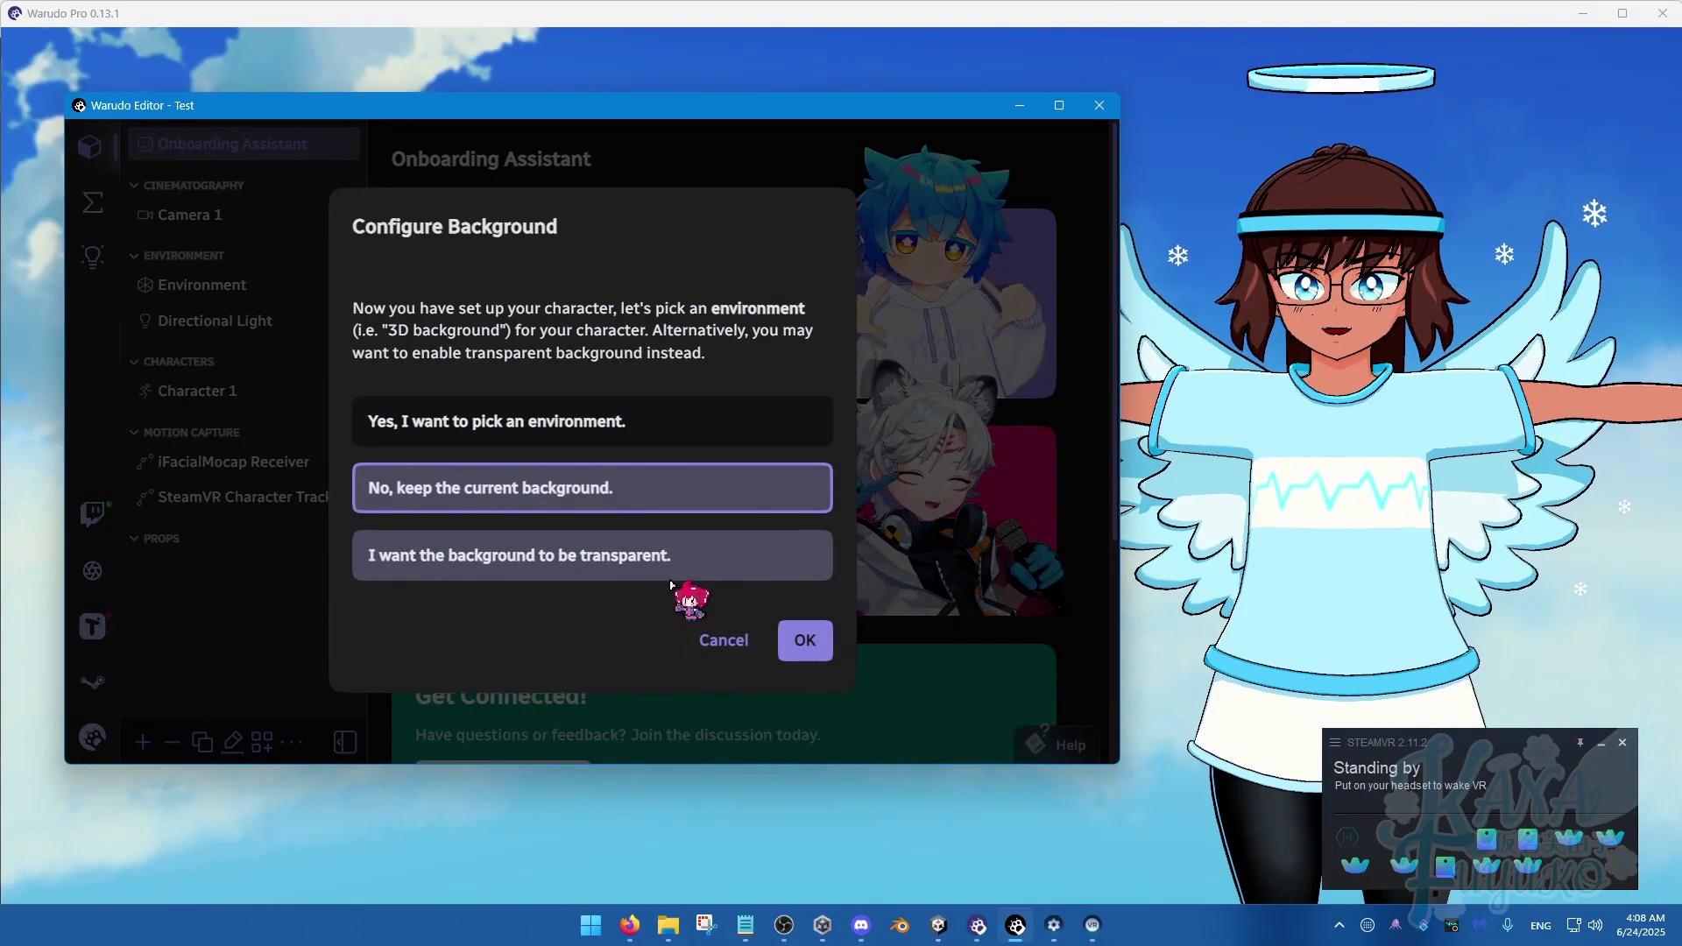
left_click(810, 643)
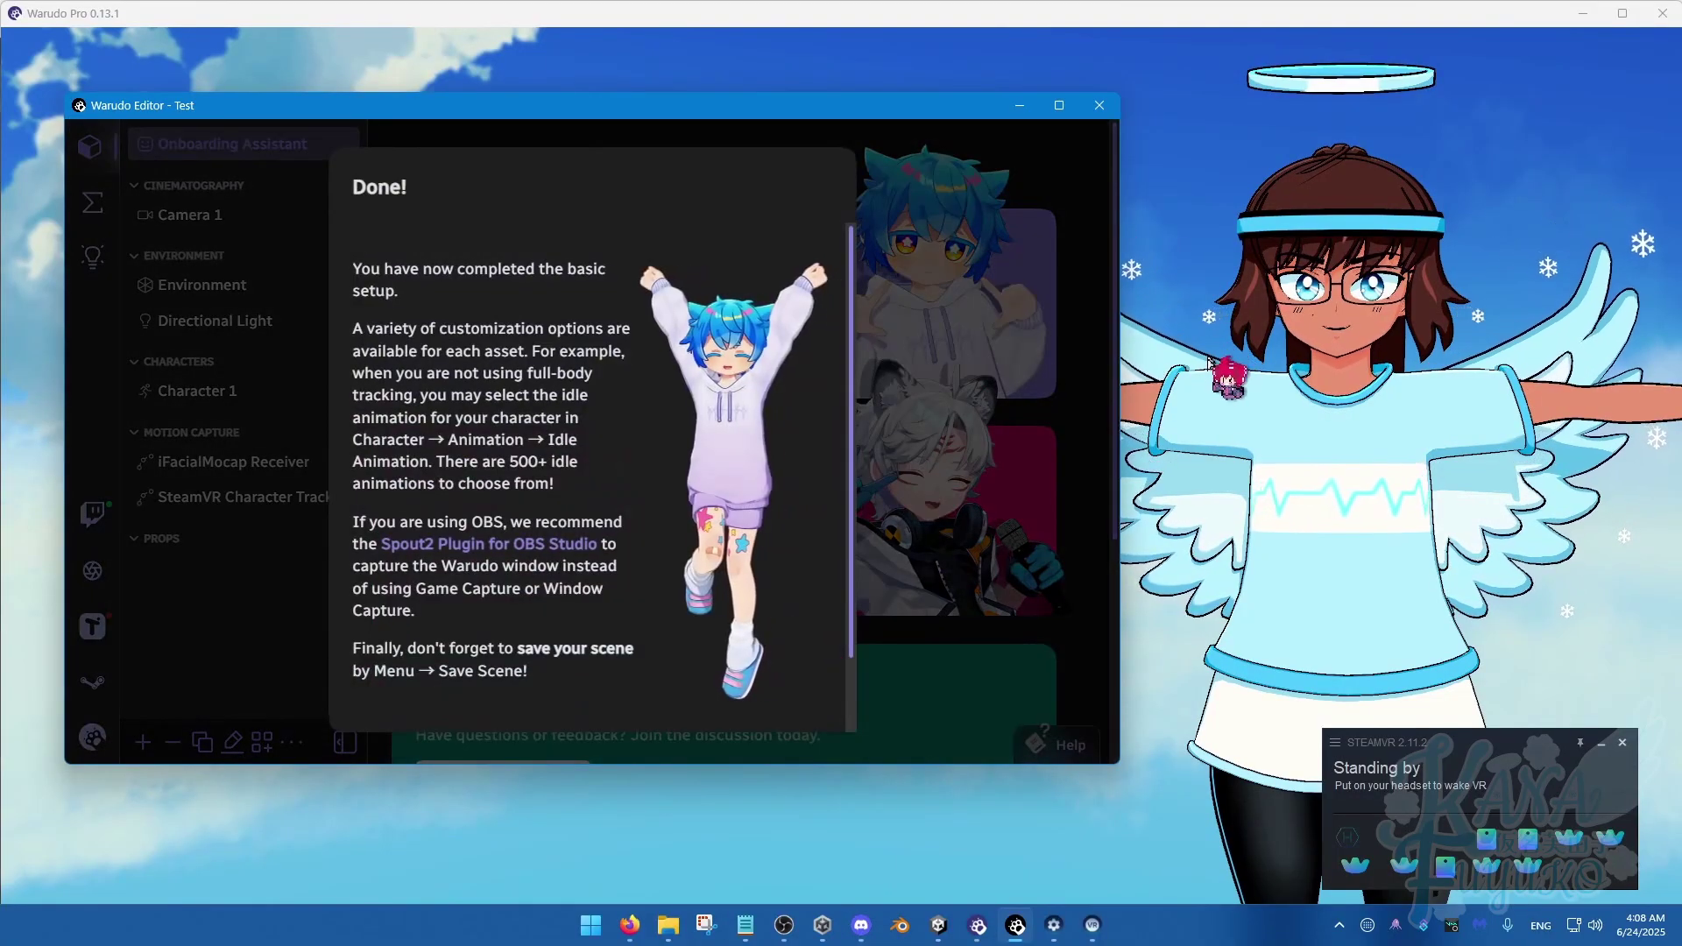
left_click(802, 680)
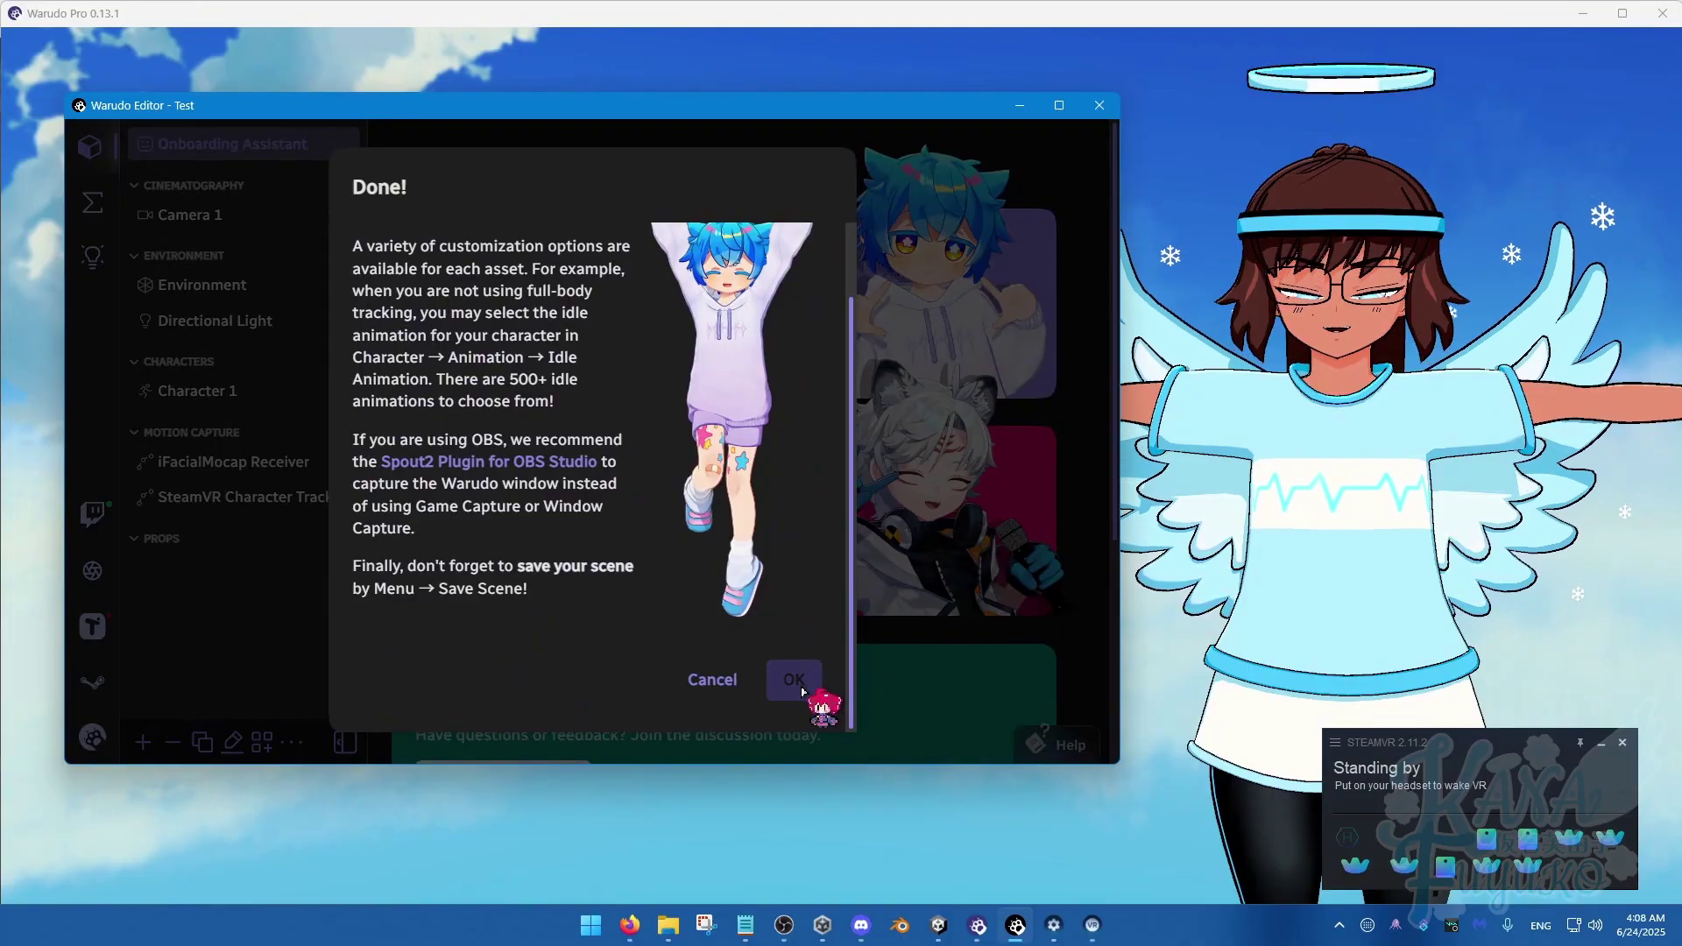
Open the SteamVR Character Tracker asset and list the devices available for the Head Tracker.
left_click(244, 502)
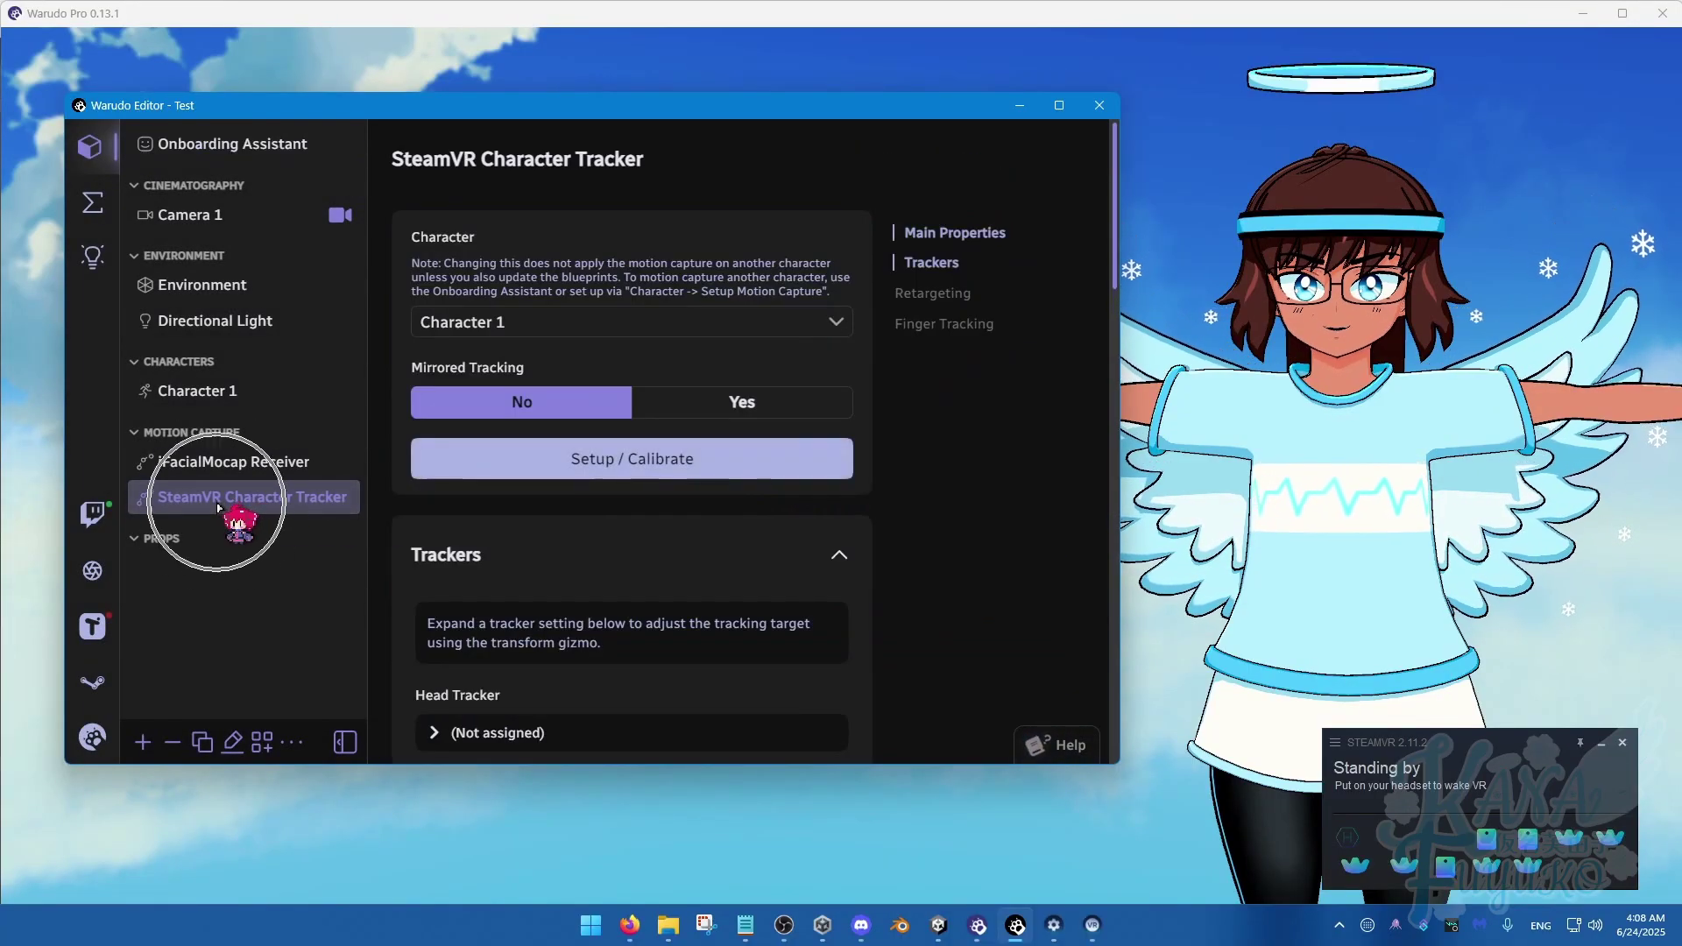
scroll(663, 507, "down", 5)
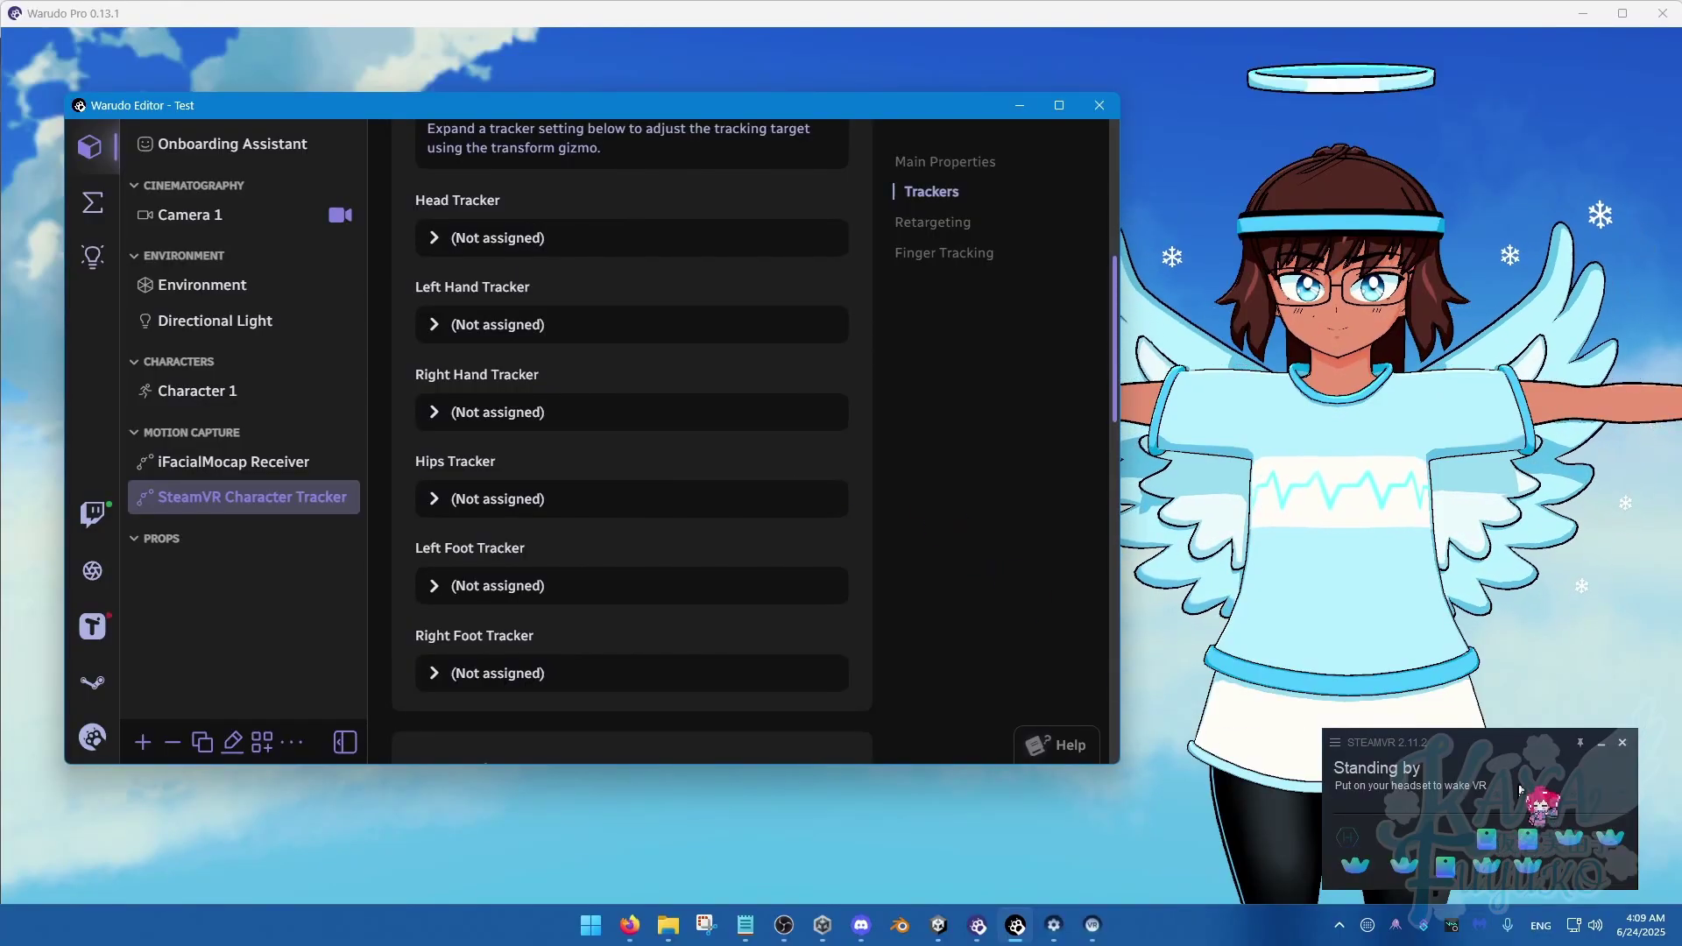
left_click_drag(1515, 753, 1523, 753)
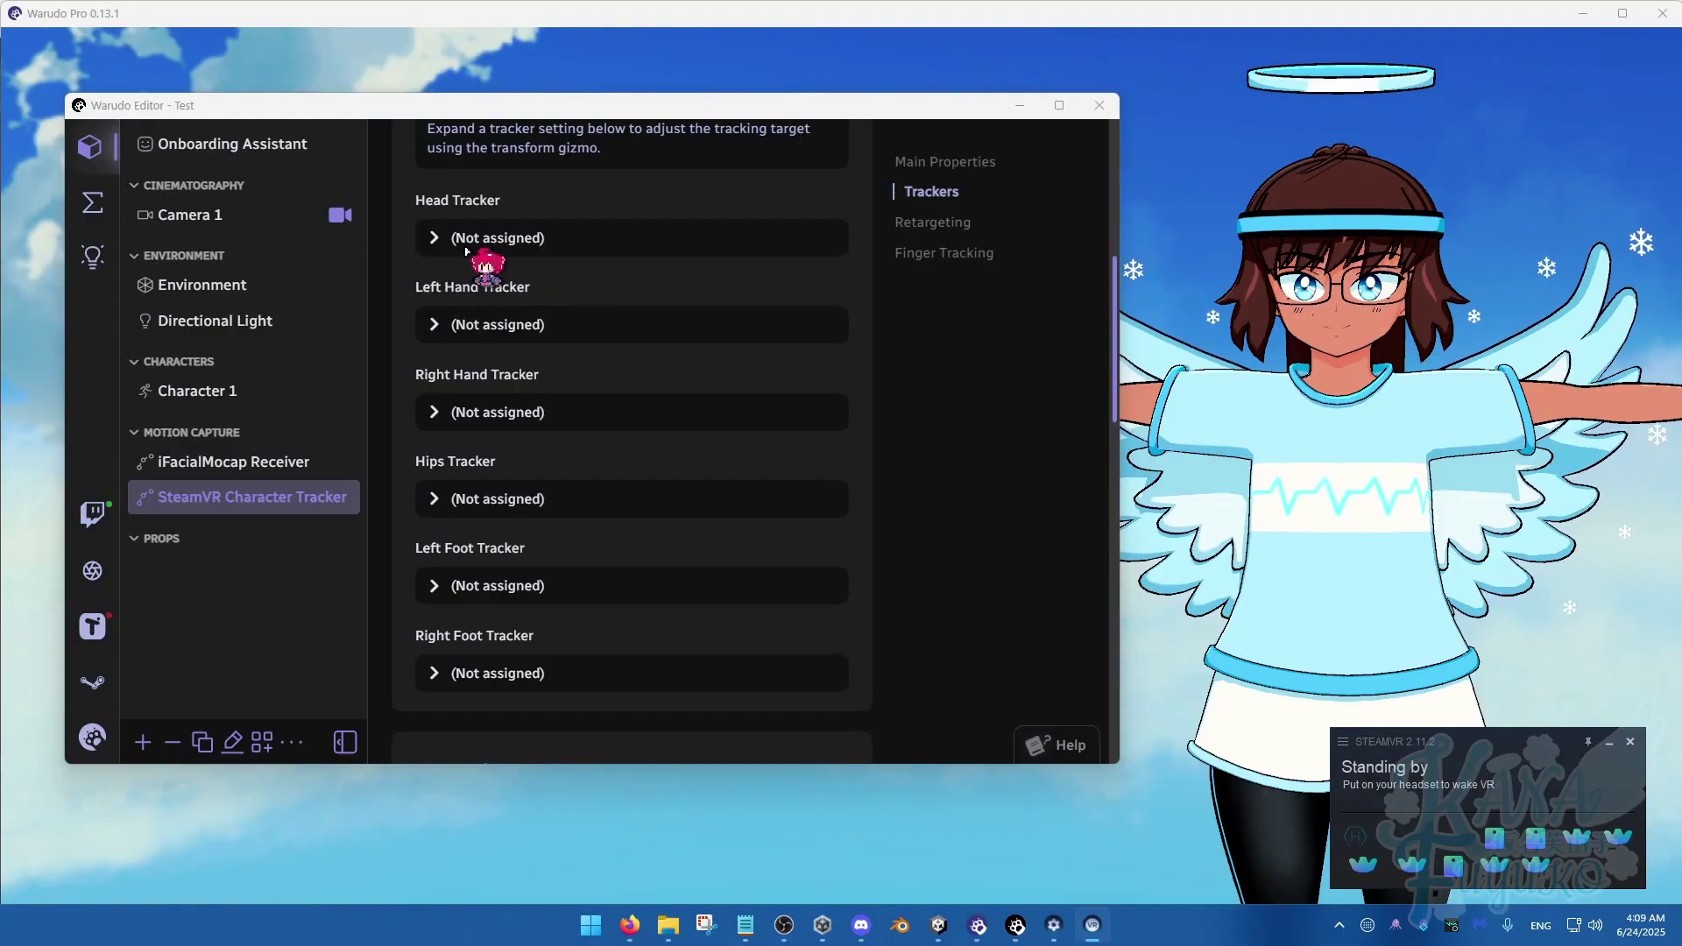
left_click(465, 251)
left_click(814, 319)
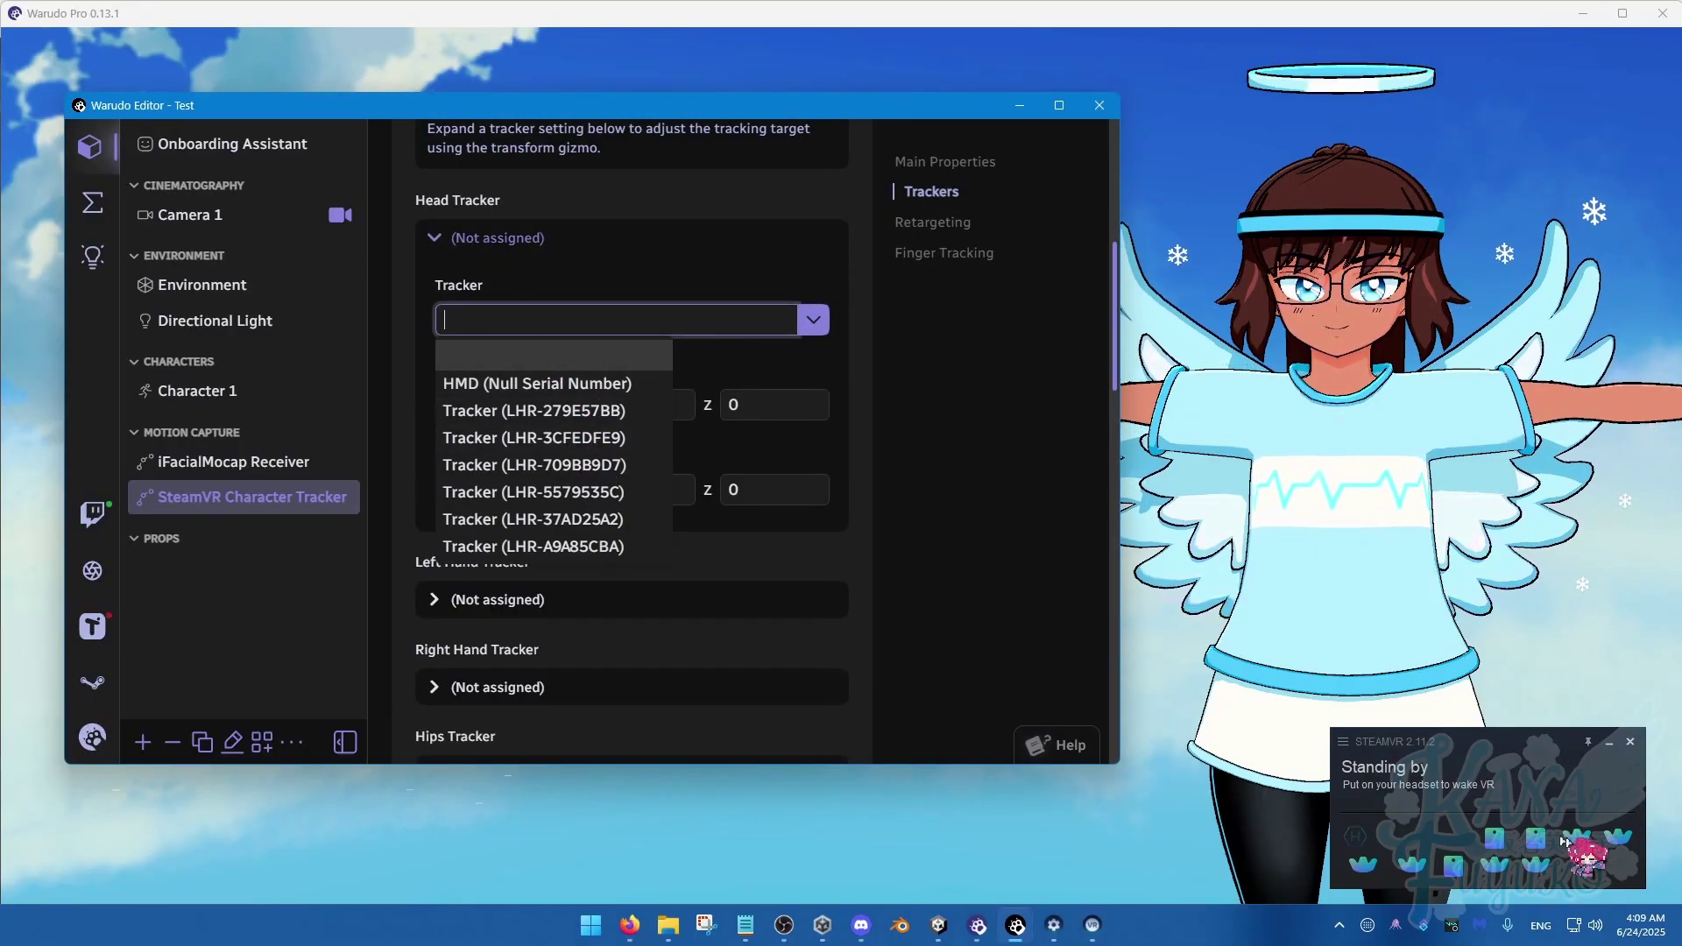
Switch to SteamVR, open its Vive tracker management, and place that window over the editor.
right_click(1574, 838)
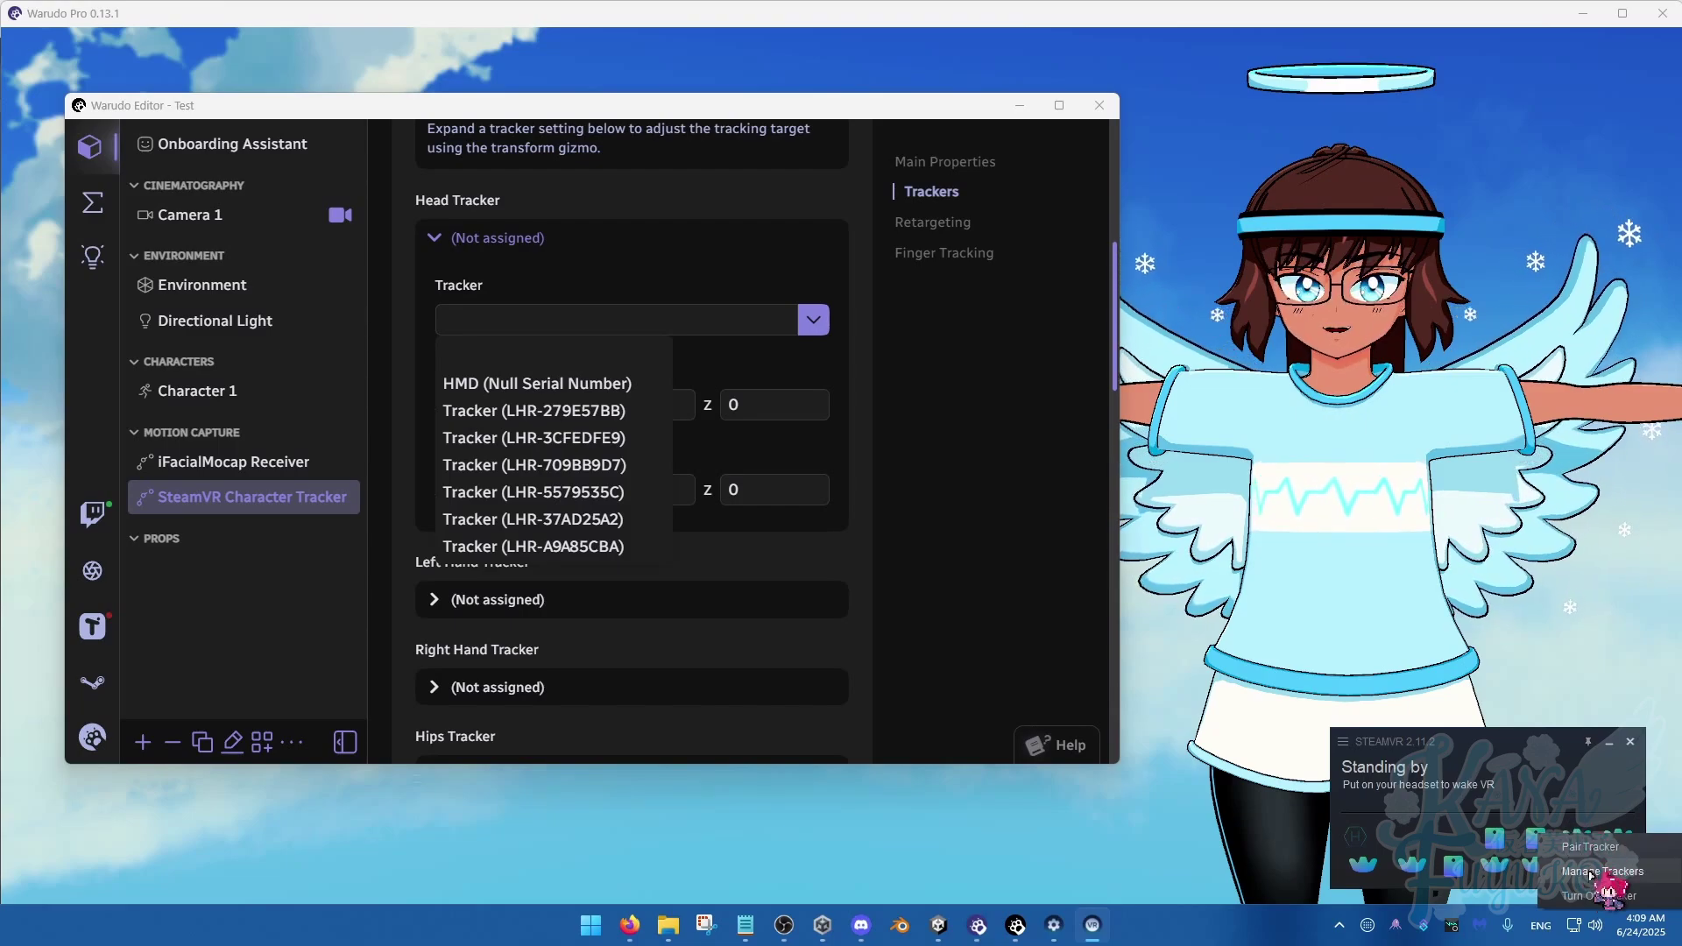
left_click(1591, 873)
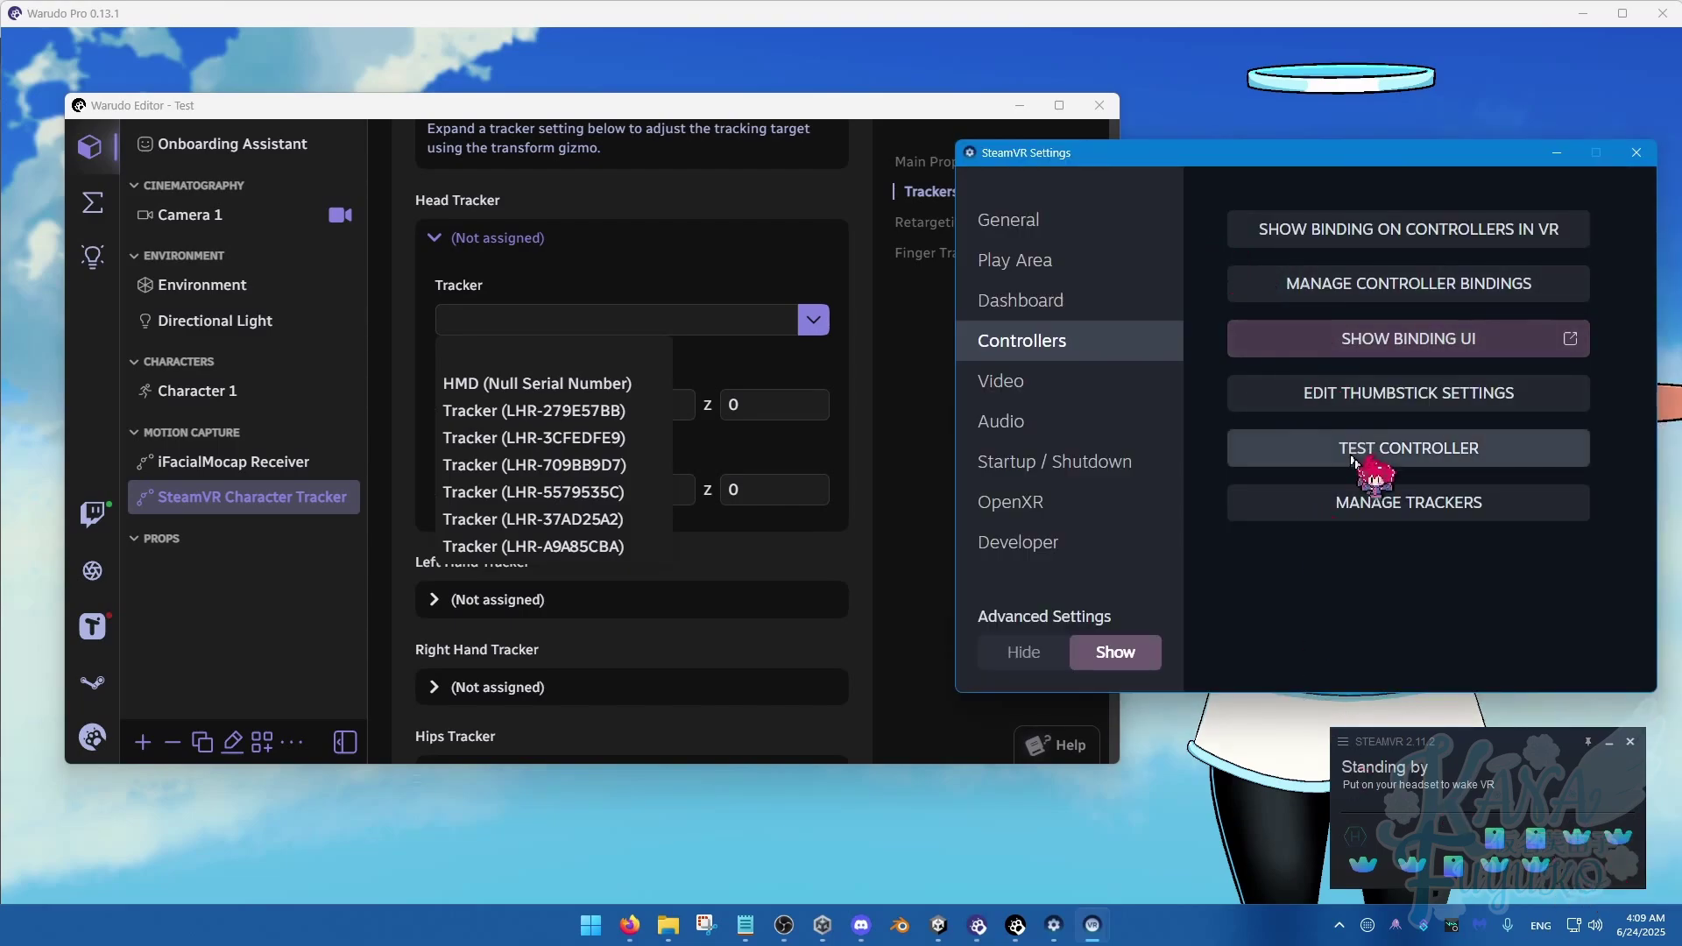
left_click(1369, 501)
left_click_drag(1212, 165, 578, 201)
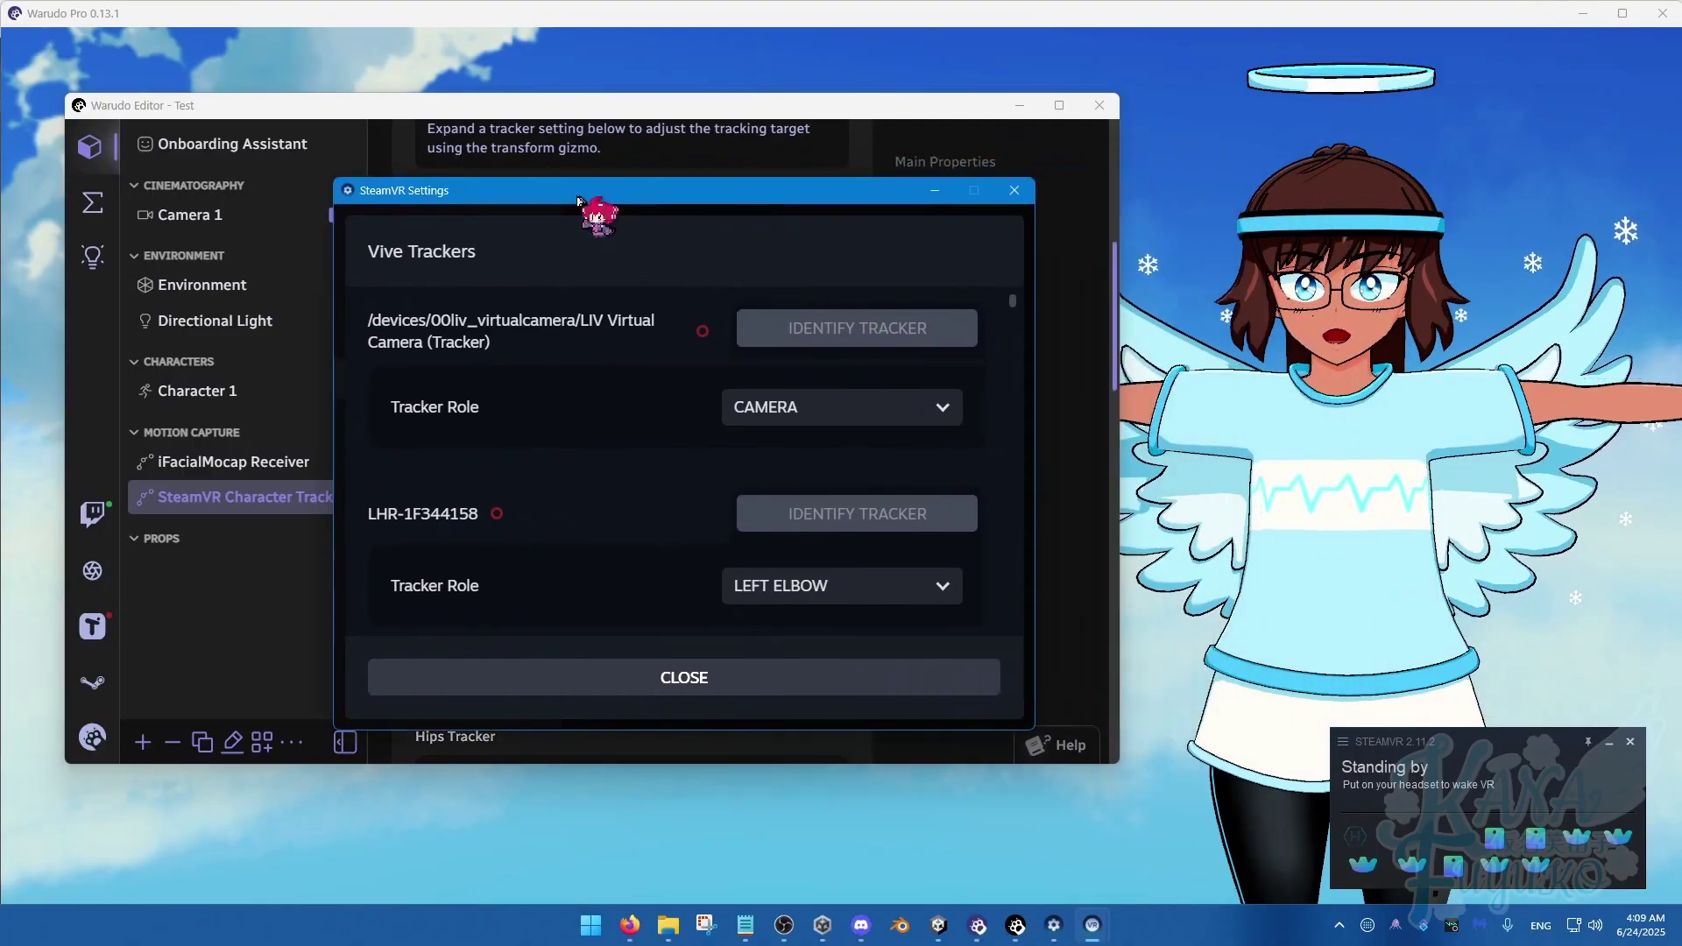
Examine the Vive Trackers list for each connected tracker's serial ID and assigned role.
scroll(592, 514, "down", 5)
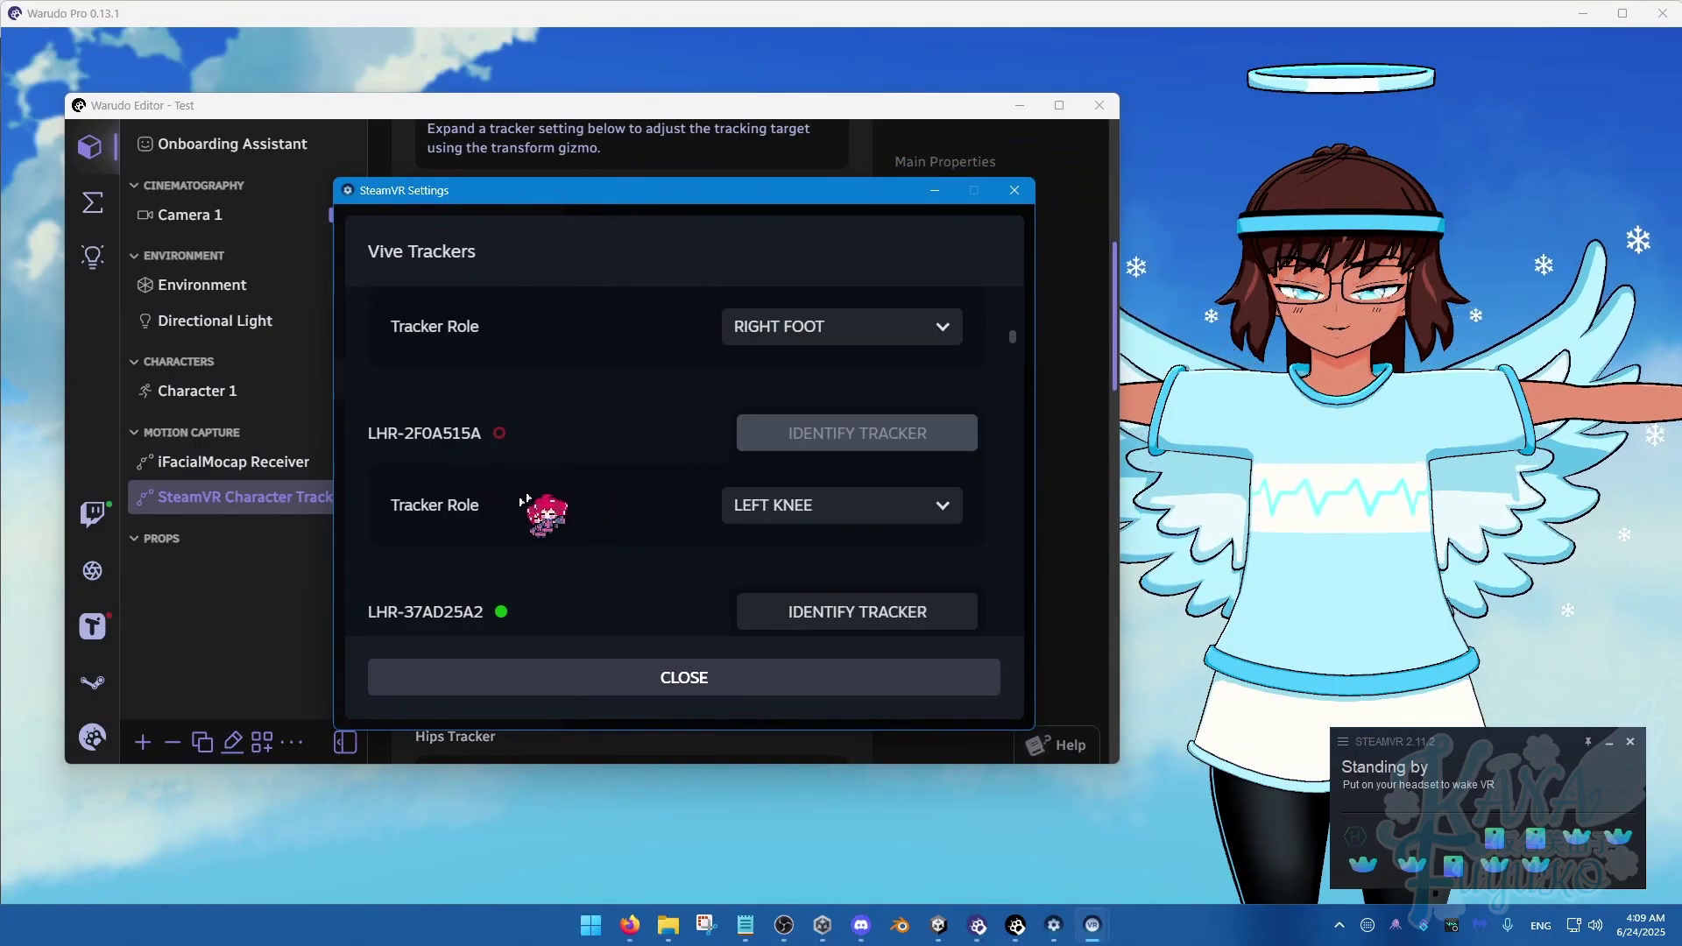
scroll(570, 496, "down", 2)
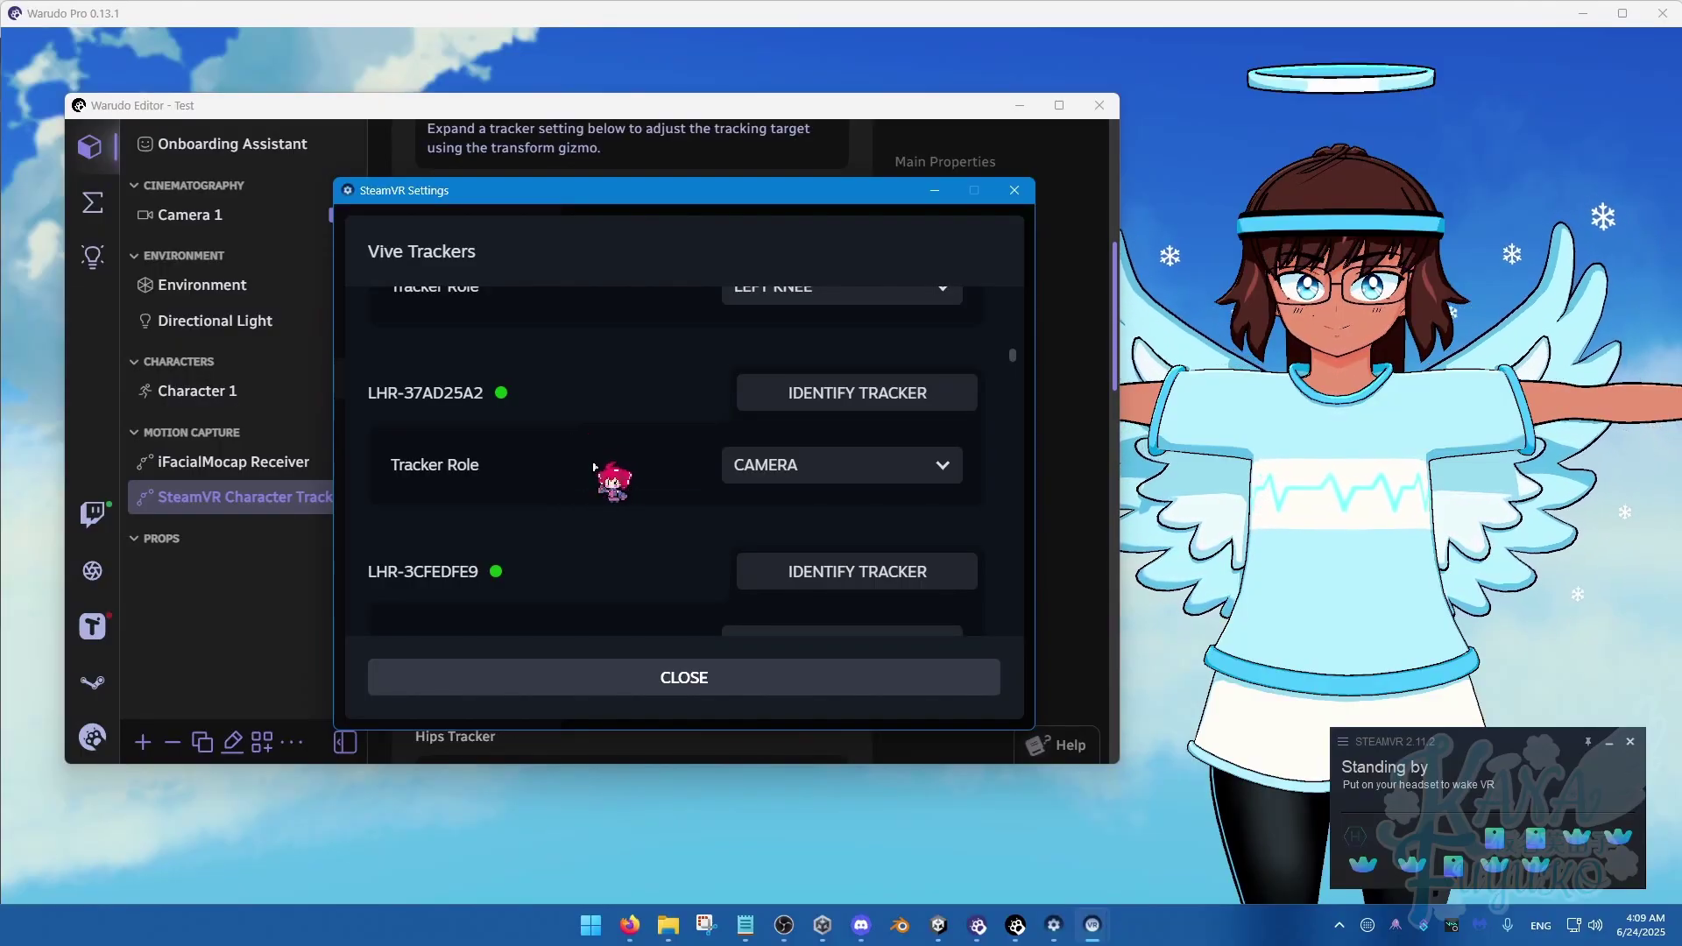
scroll(613, 455, "down", 1)
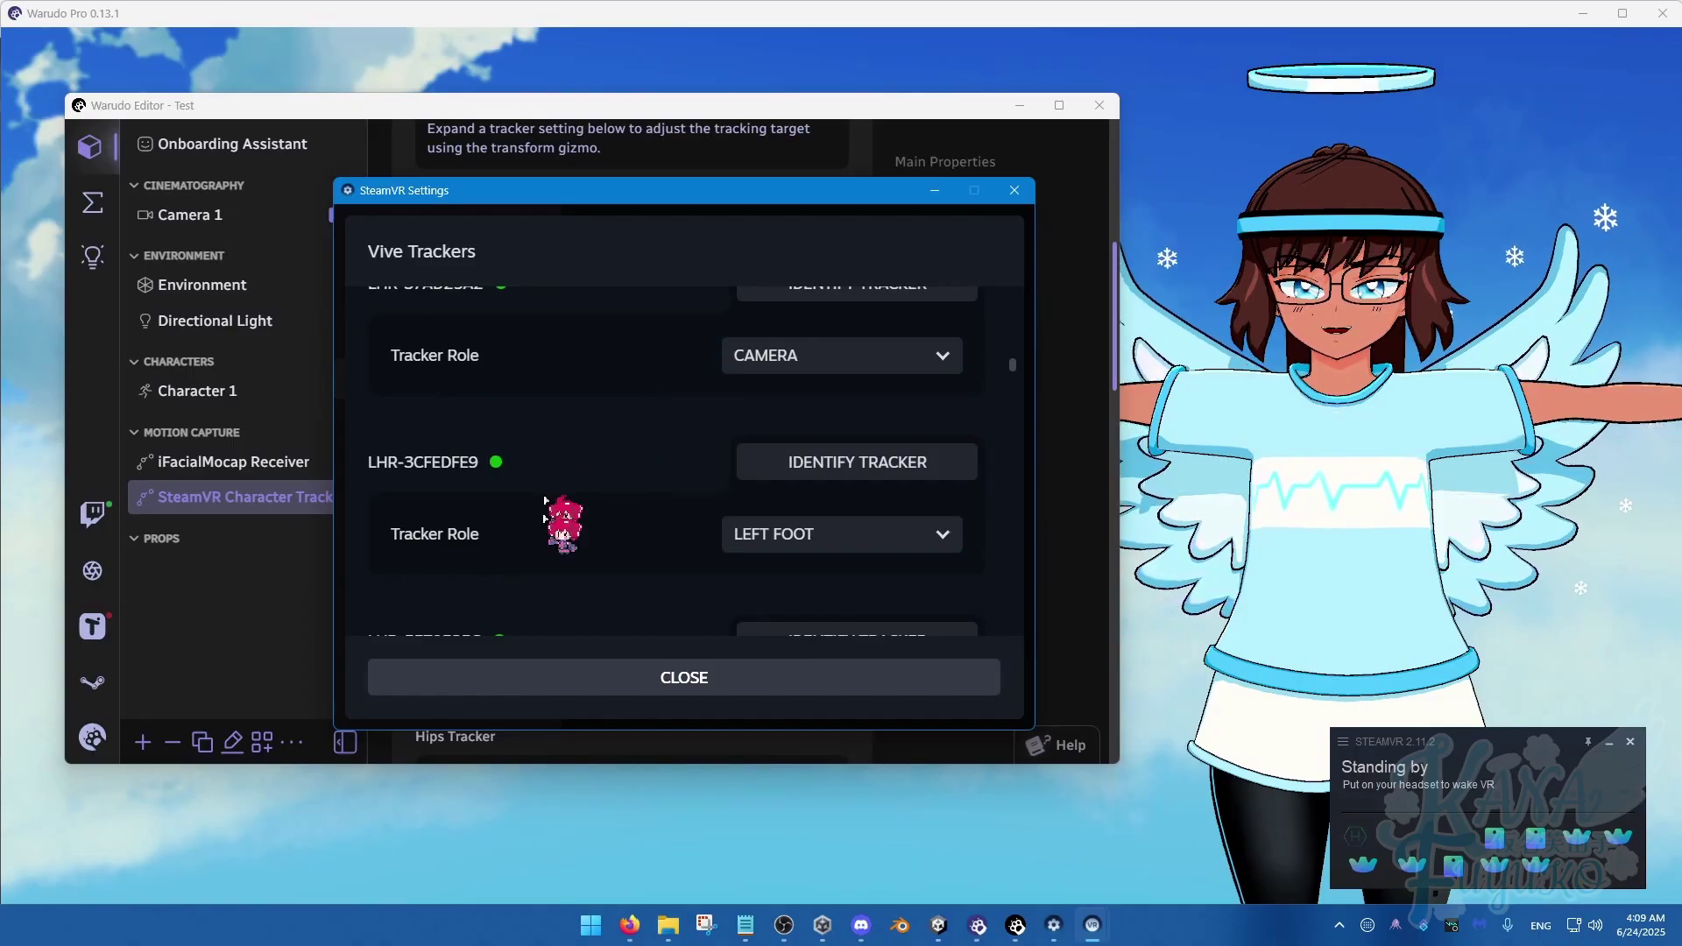
scroll(601, 493, "down", 2)
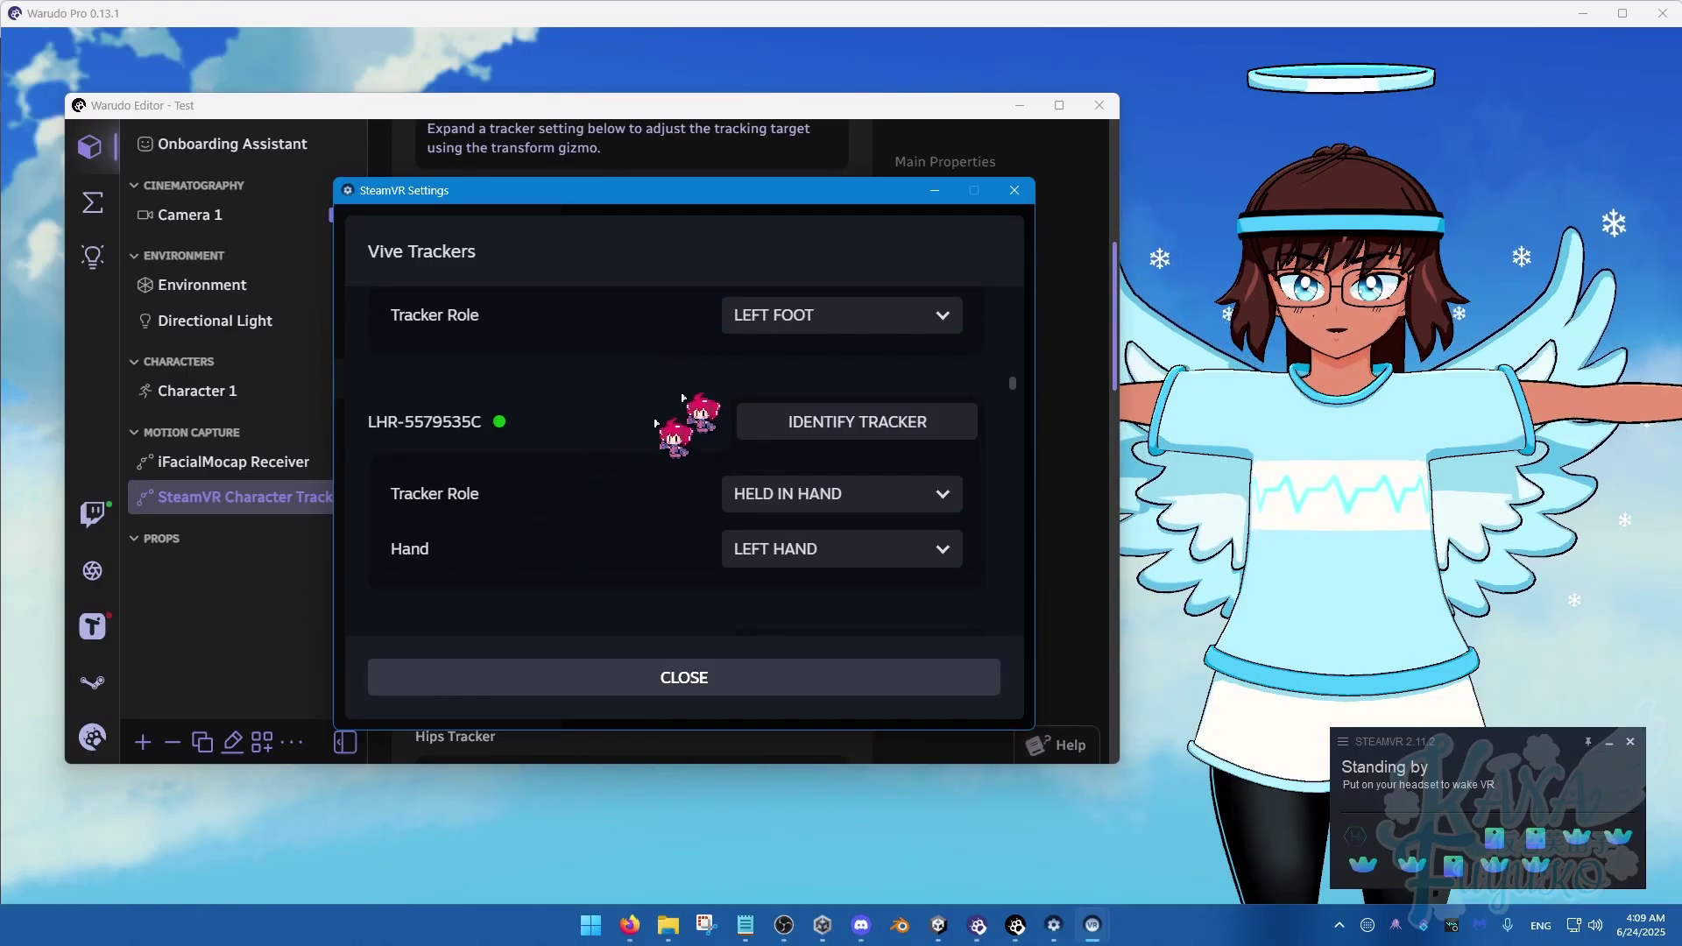
left_click_drag(730, 190, 753, 411)
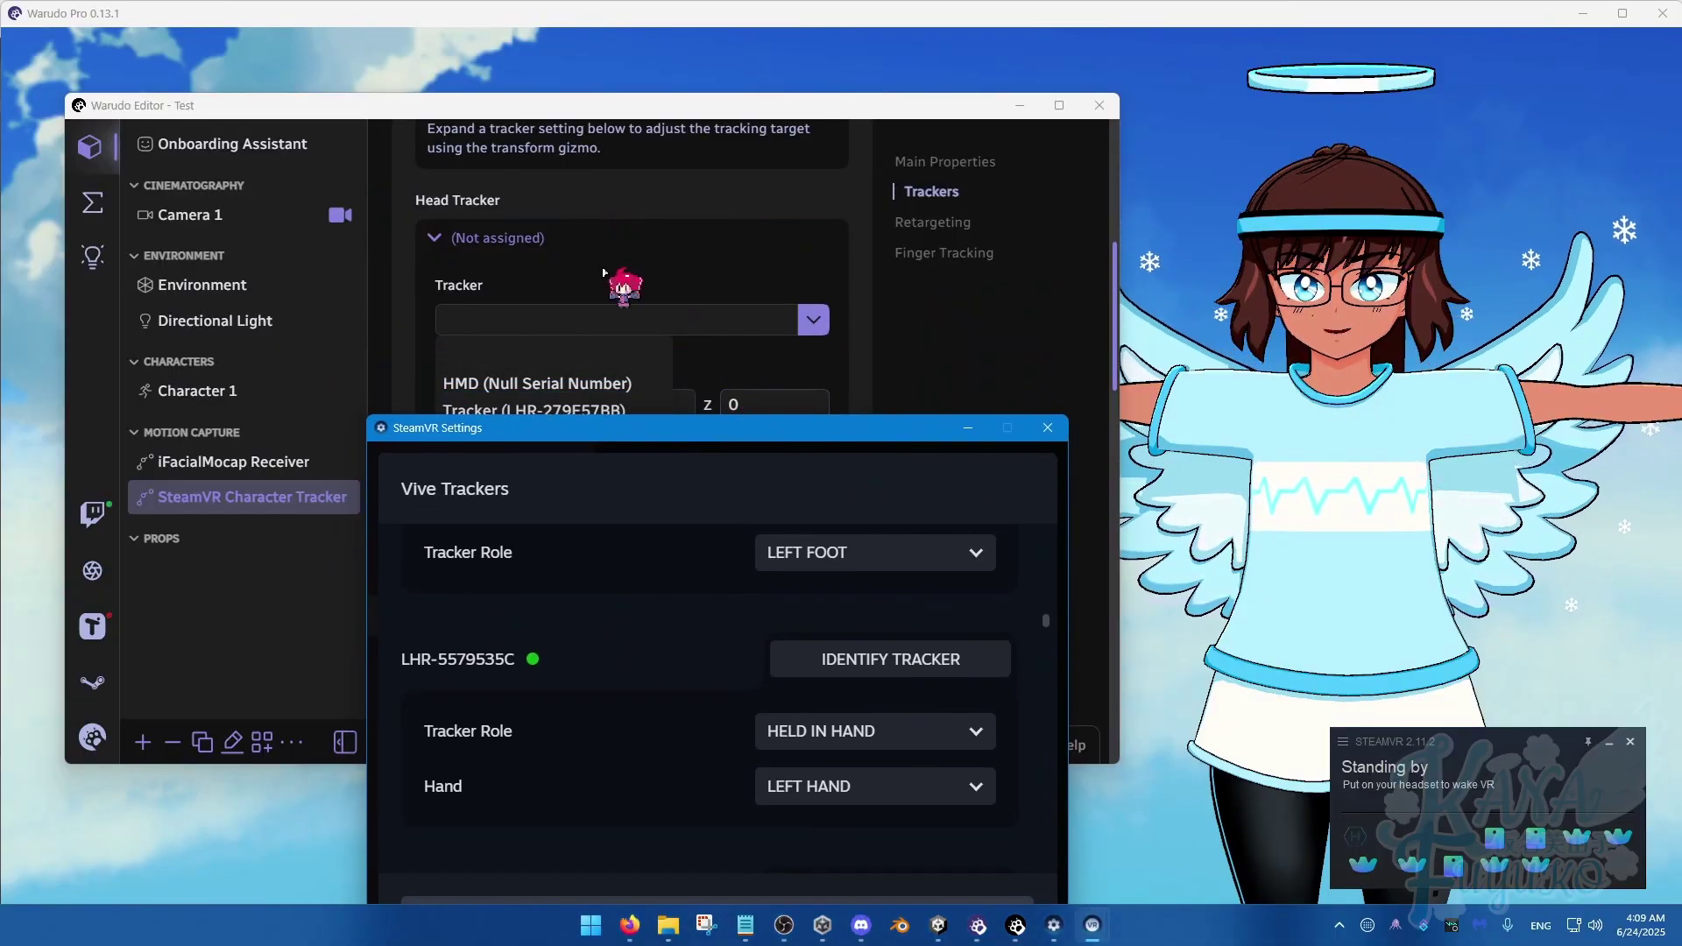
left_click_drag(614, 438, 642, 214)
scroll(671, 438, "down", 2)
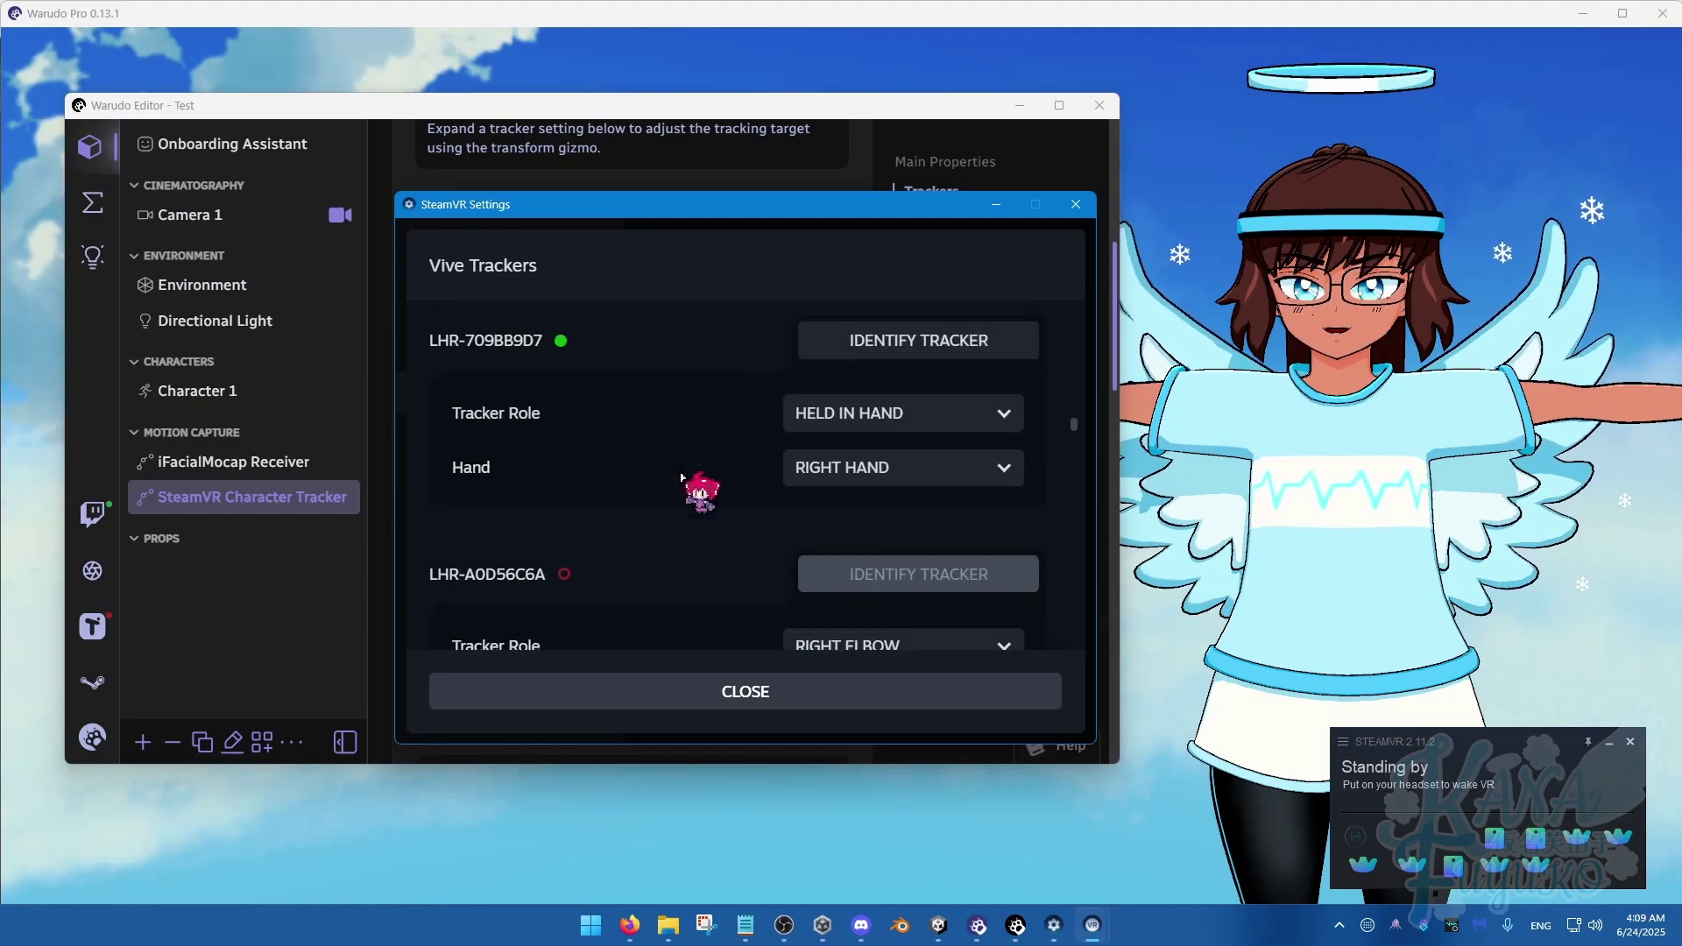
scroll(578, 561, "down", 2)
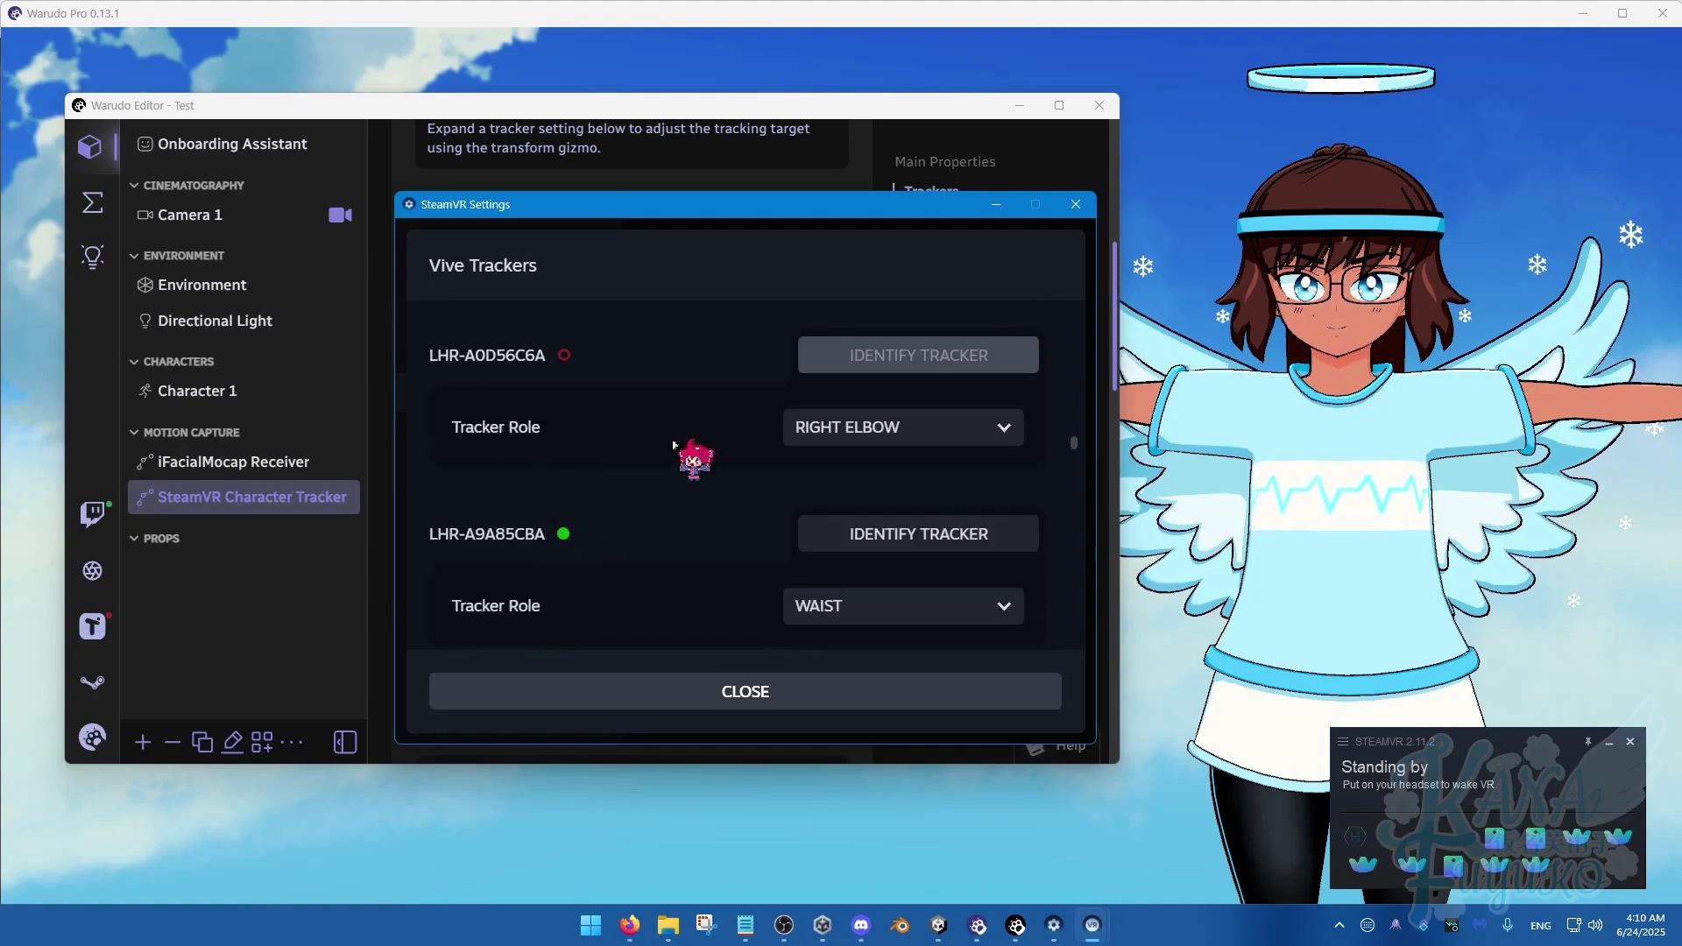
scroll(675, 448, "down", 2)
scroll(661, 459, "up", 4)
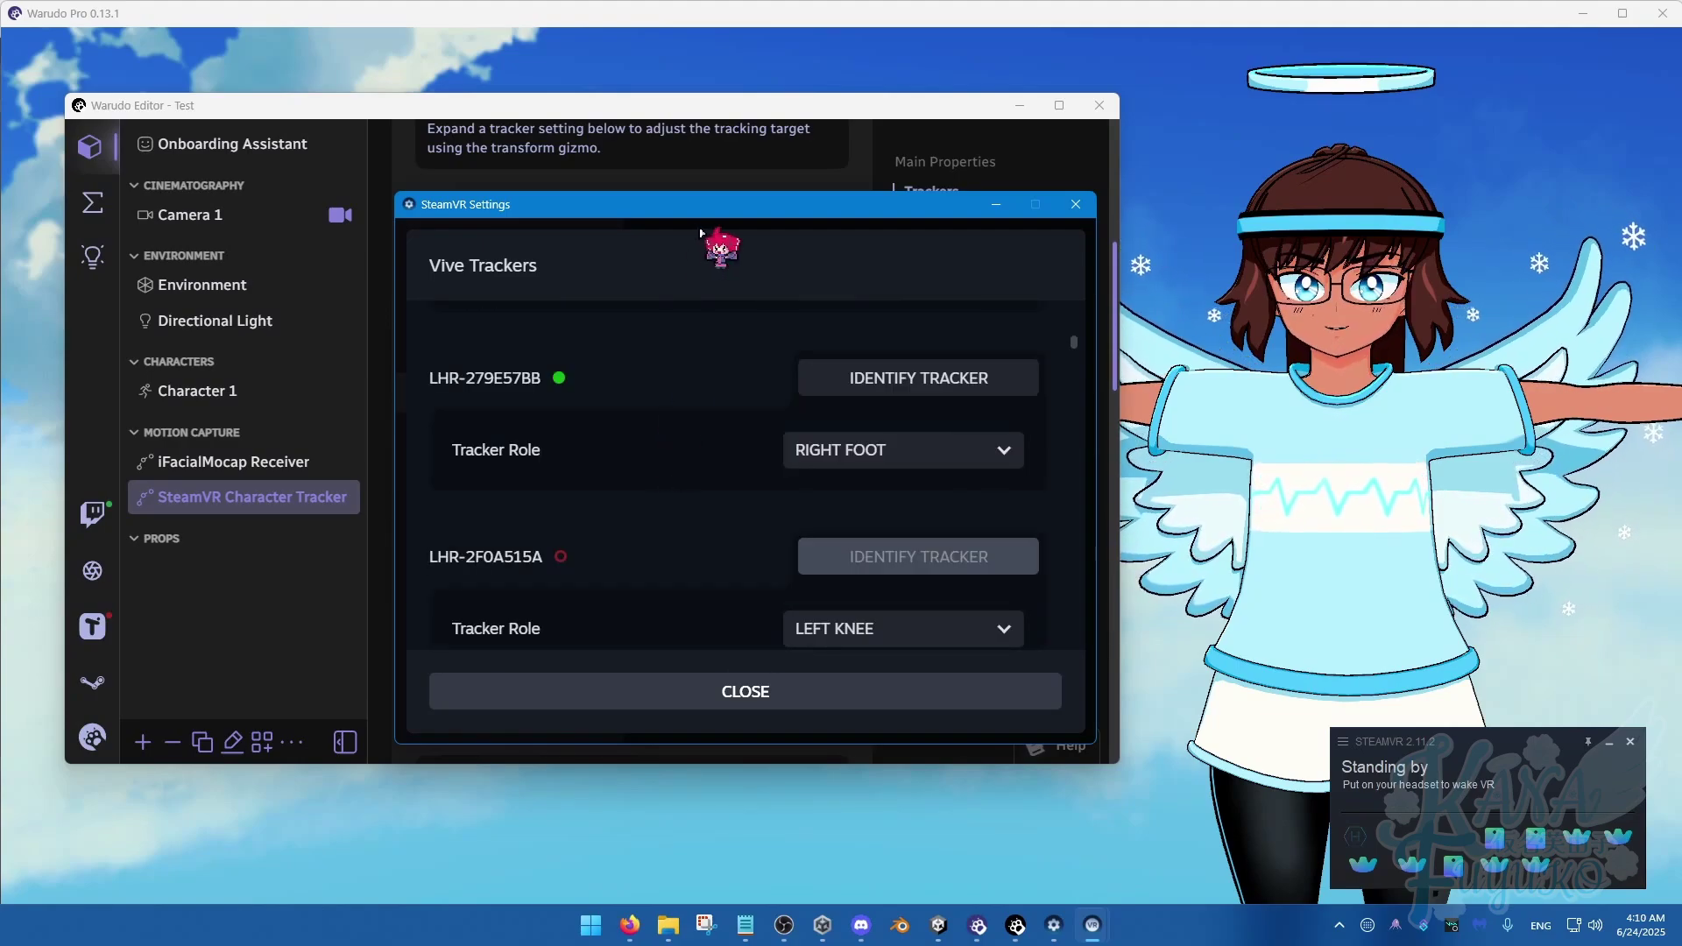
Arrange the Warudo Editor and SteamVR Settings windows side by side so both tracker lists are readable.
left_click_drag(839, 211, 883, 261)
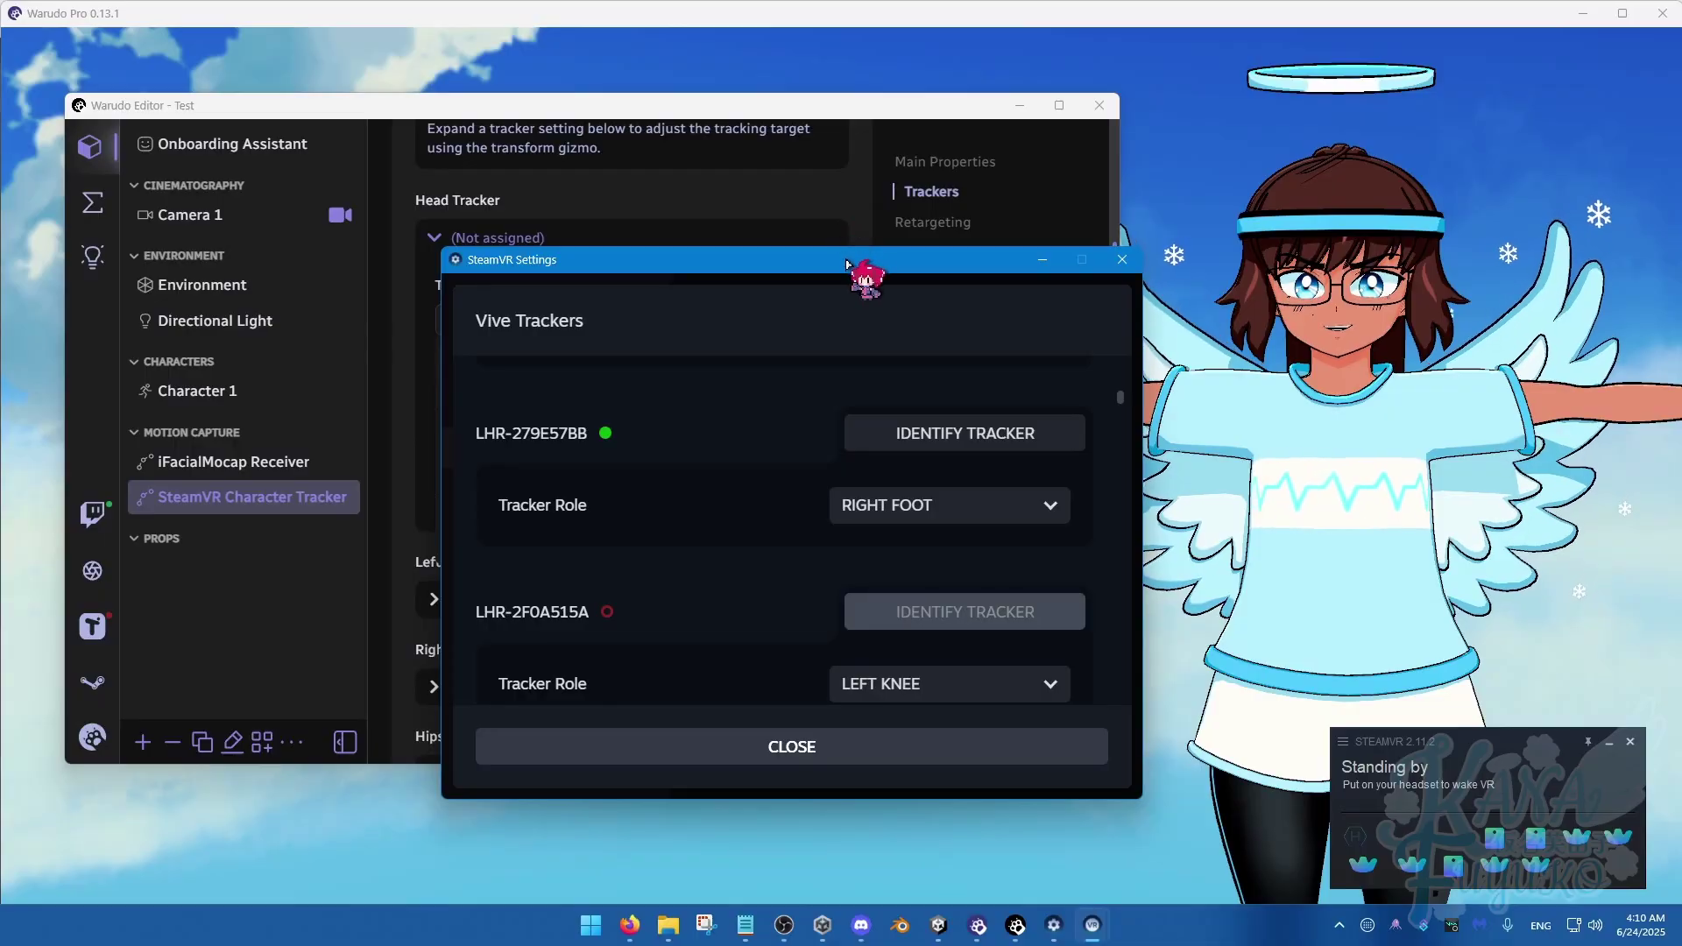
left_click_drag(846, 263, 900, 229)
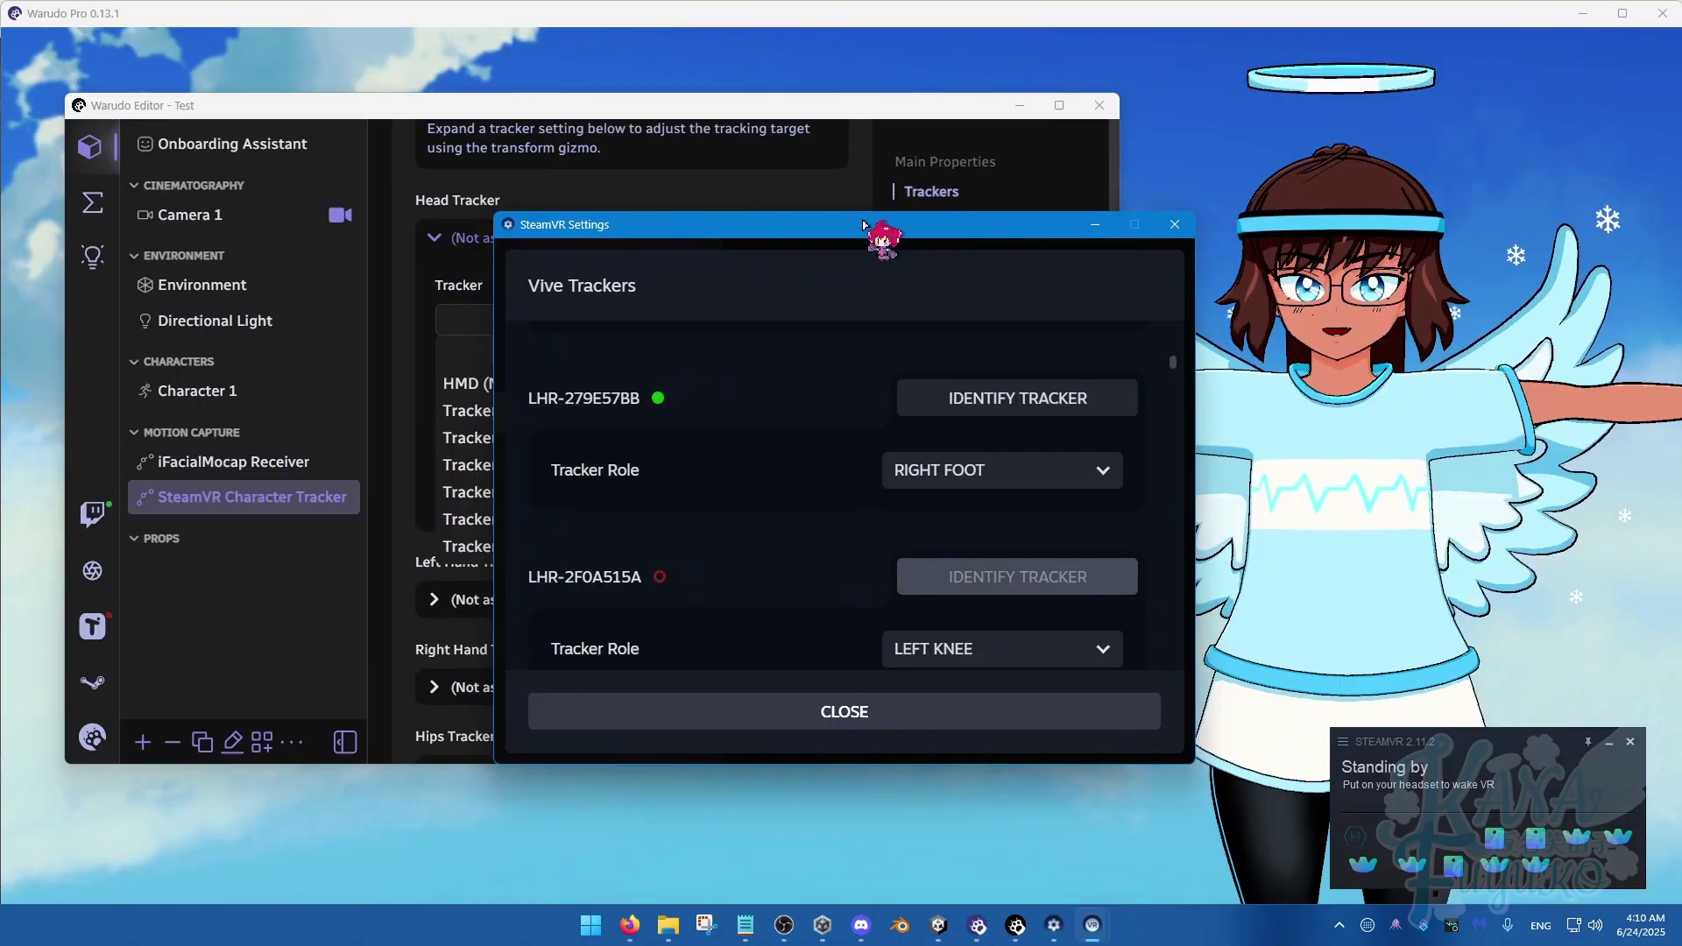
left_click_drag(803, 238, 1246, 130)
left_click_drag(791, 116, 683, 117)
left_click_drag(1146, 127, 1220, 153)
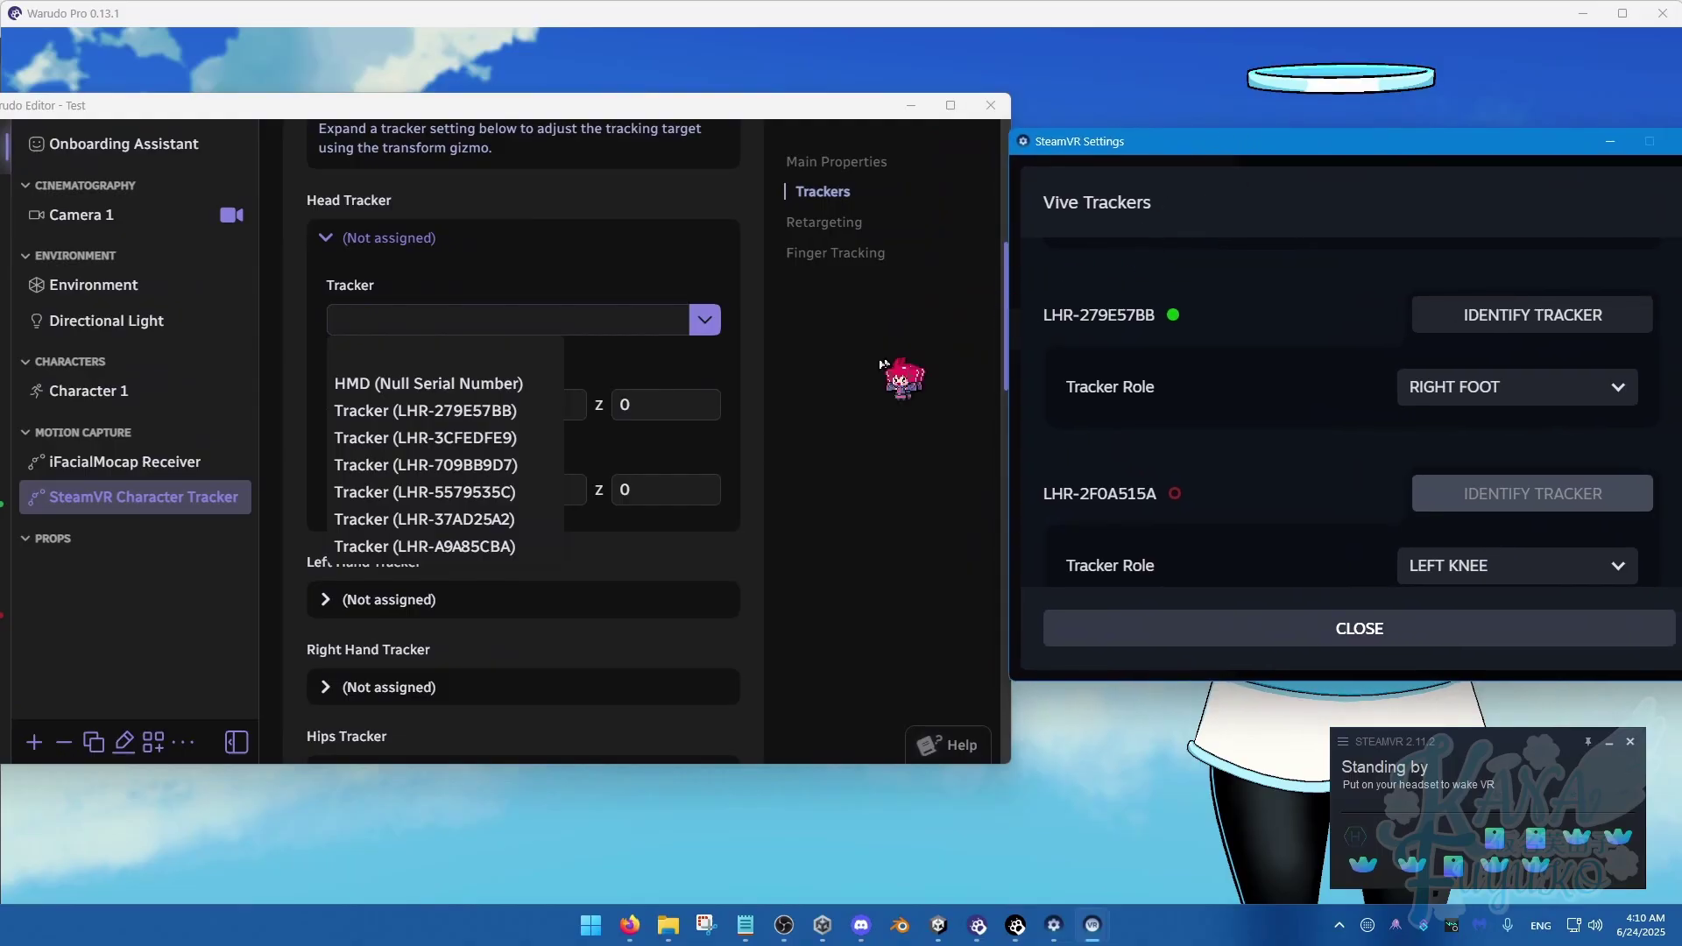
Find the tracker with the Camera role in SteamVR and assign LHR-37AD25A2 as the Head Tracker.
left_click(826, 432)
scroll(1242, 461, "up", 3)
scroll(1235, 451, "down", 2)
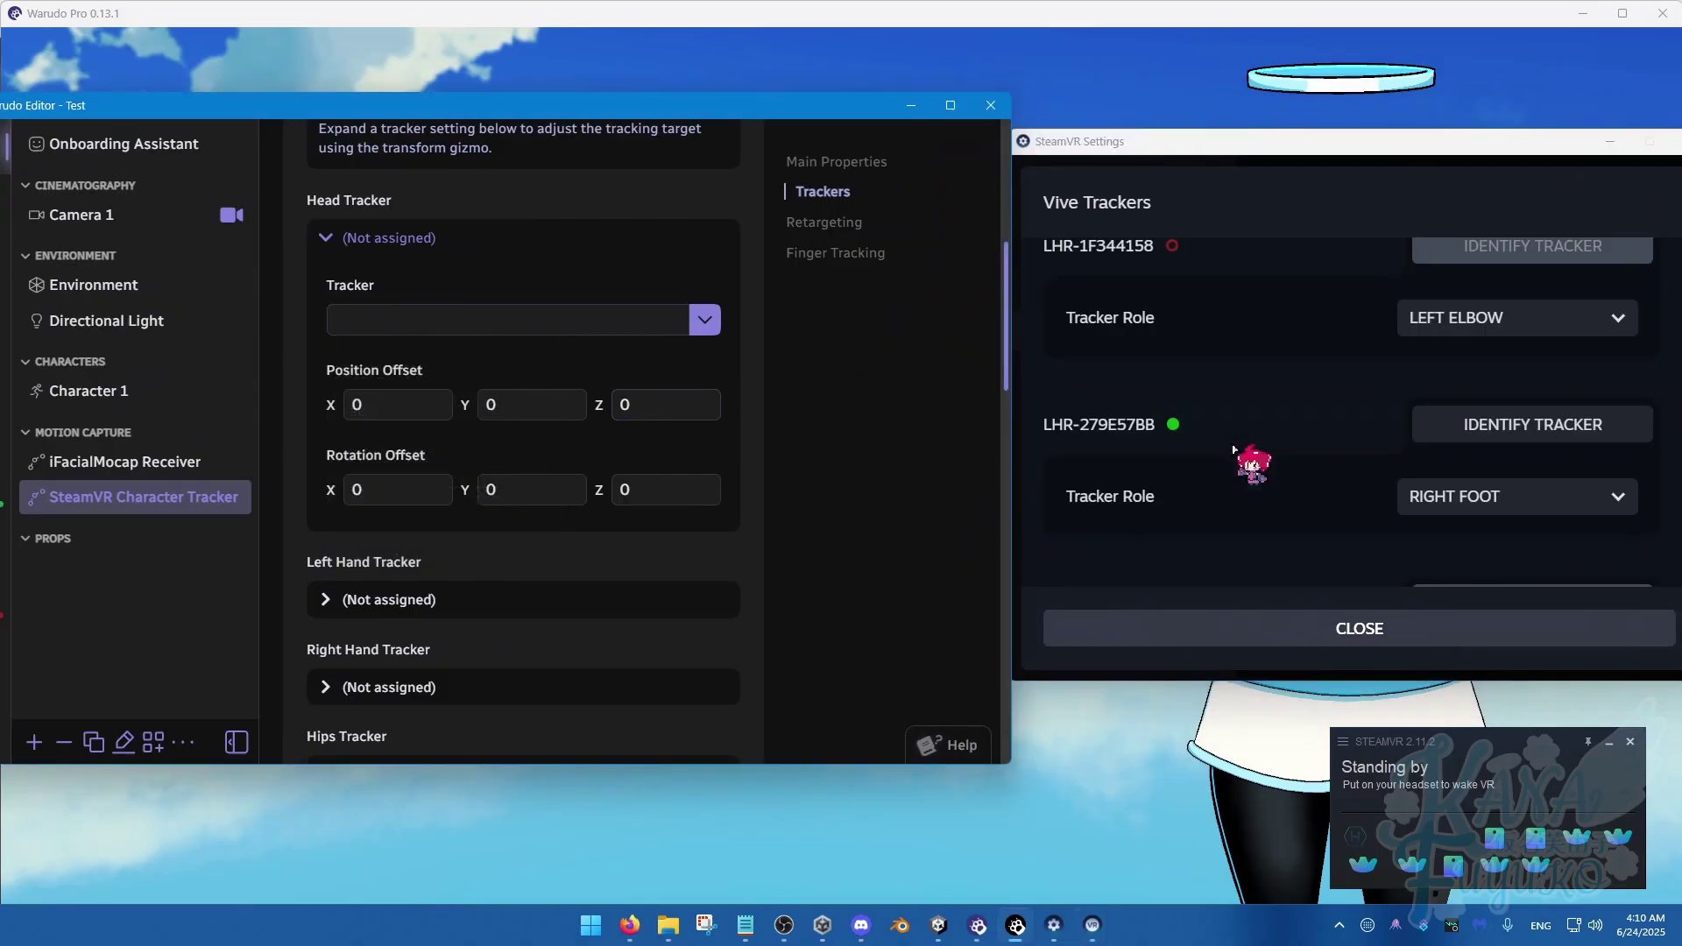
scroll(1233, 448, "down", 6)
scroll(1224, 442, "up", 1)
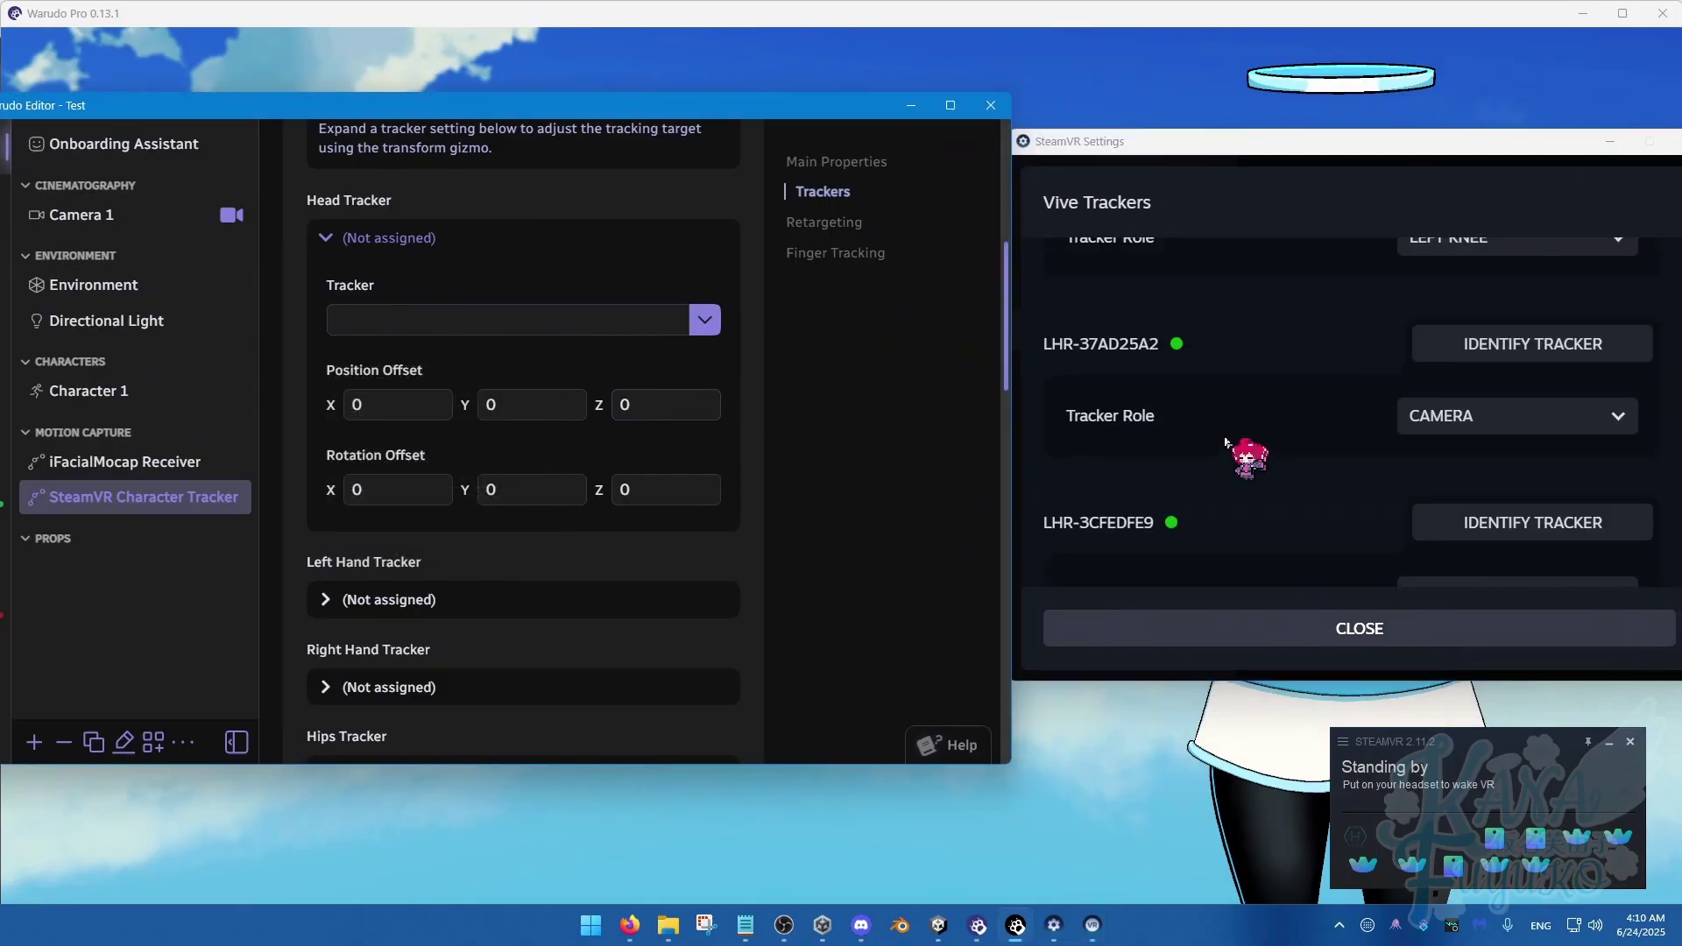
left_click(692, 330)
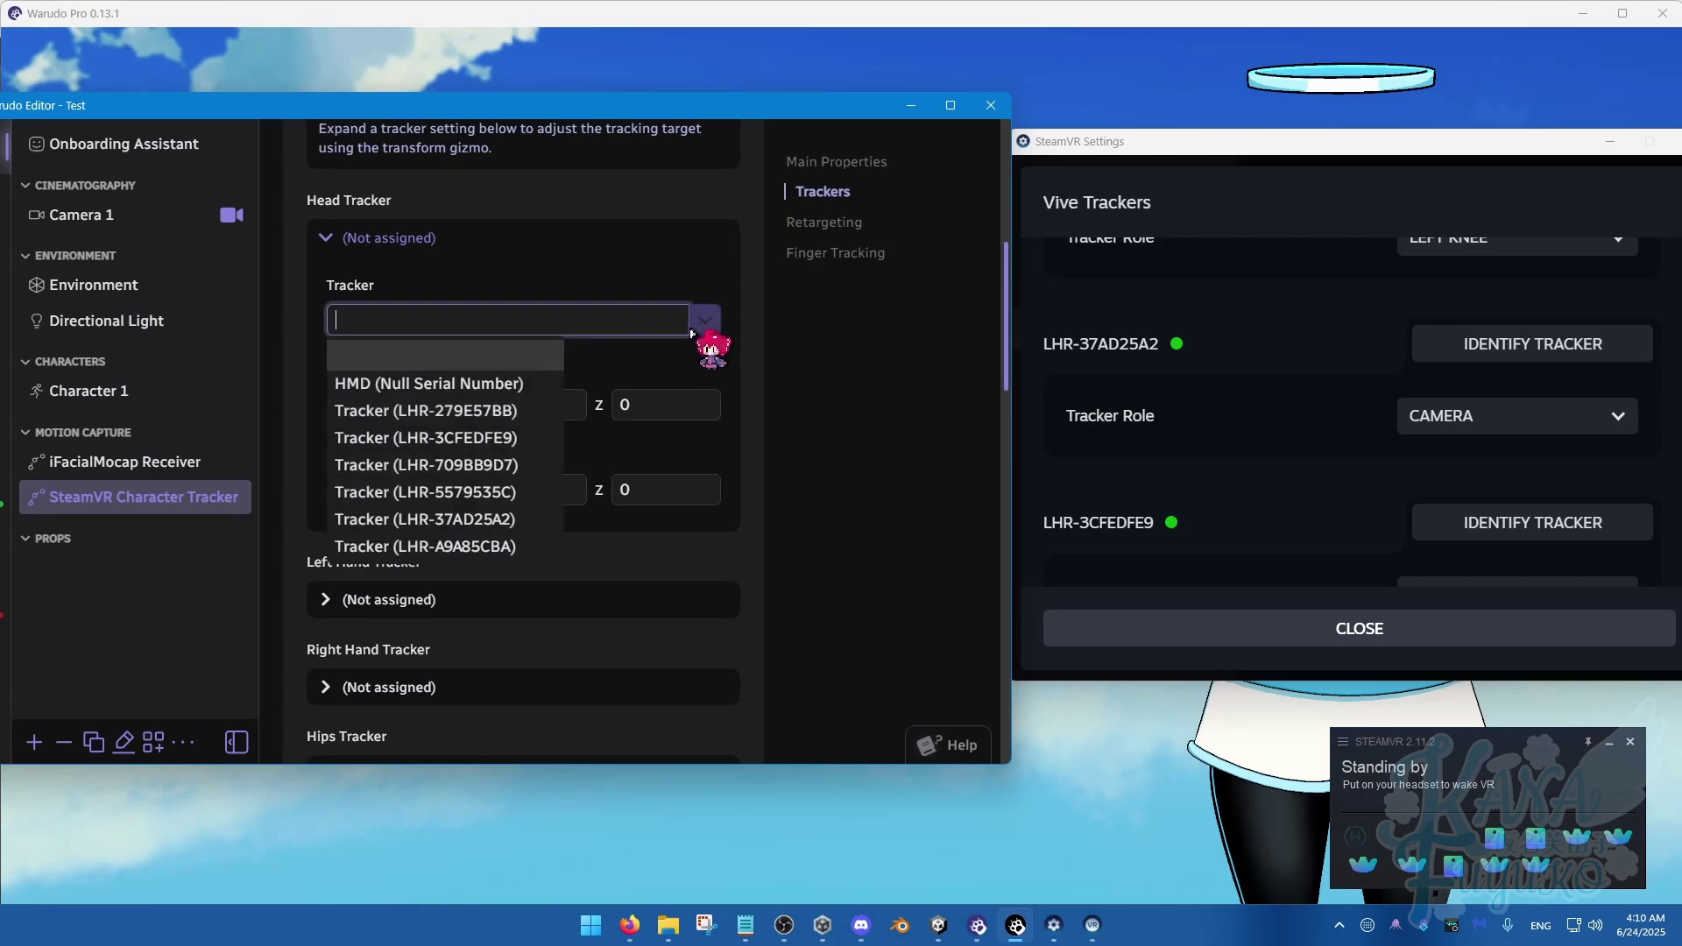
left_click(513, 519)
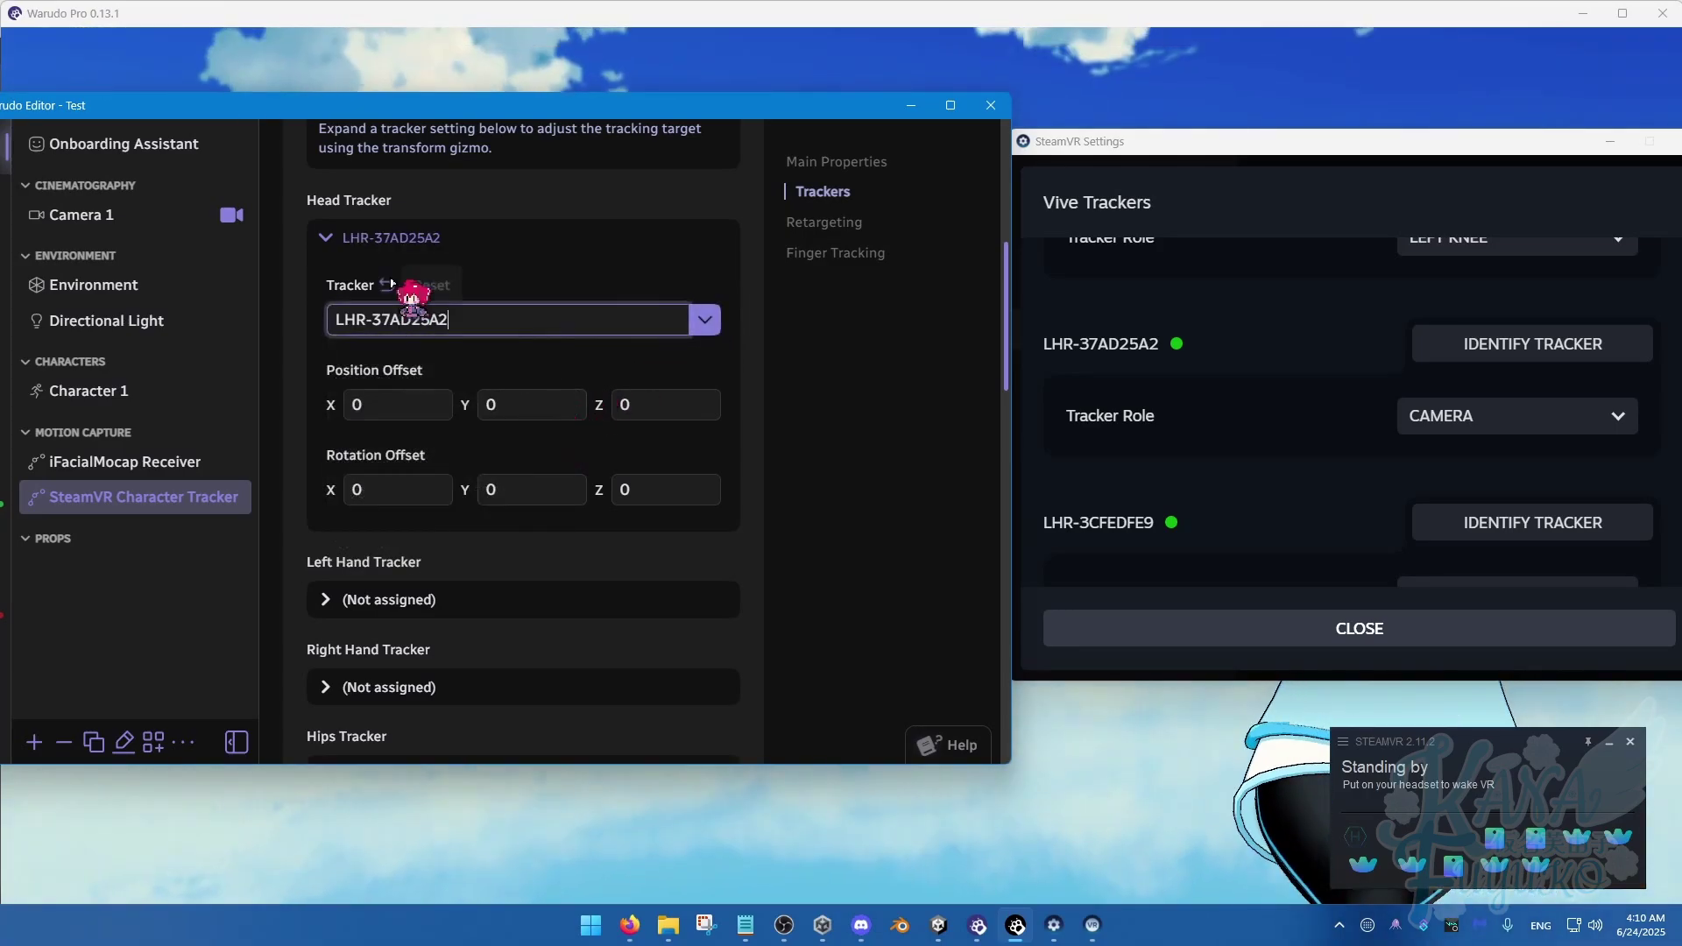
Find the tracker with the Left Foot role in SteamVR and assign LHR-3CFEDFE9 as the Left Foot Tracker.
left_click(428, 242)
left_click(424, 325)
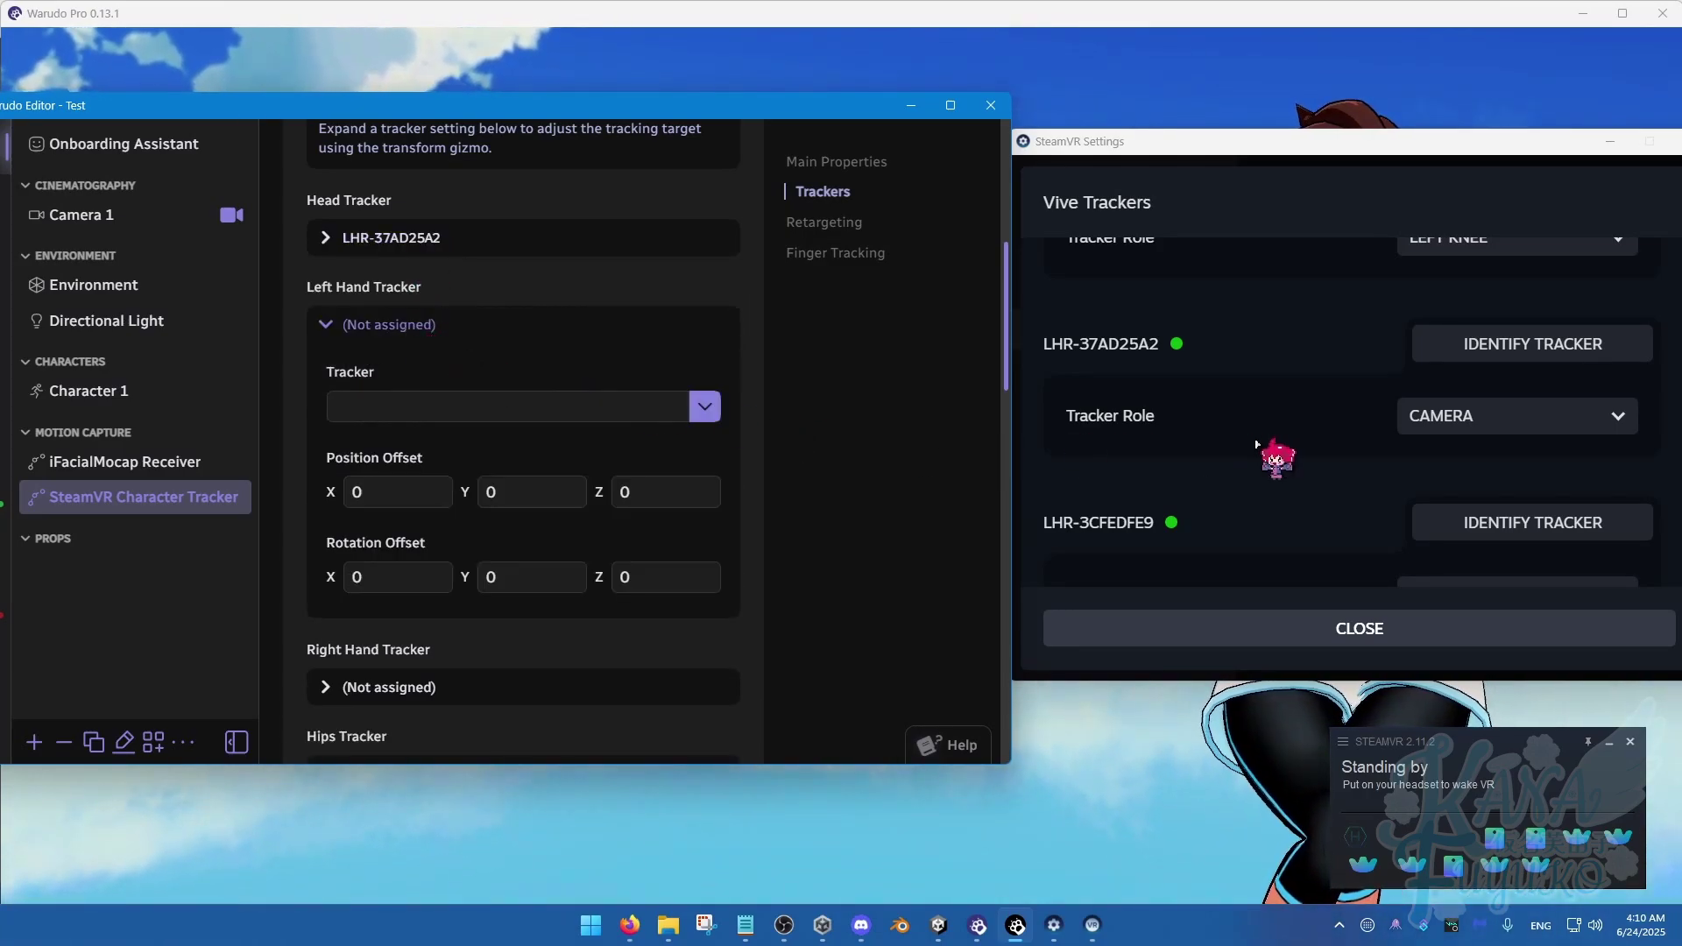
scroll(1256, 444, "down", 1)
scroll(444, 537, "down", 5)
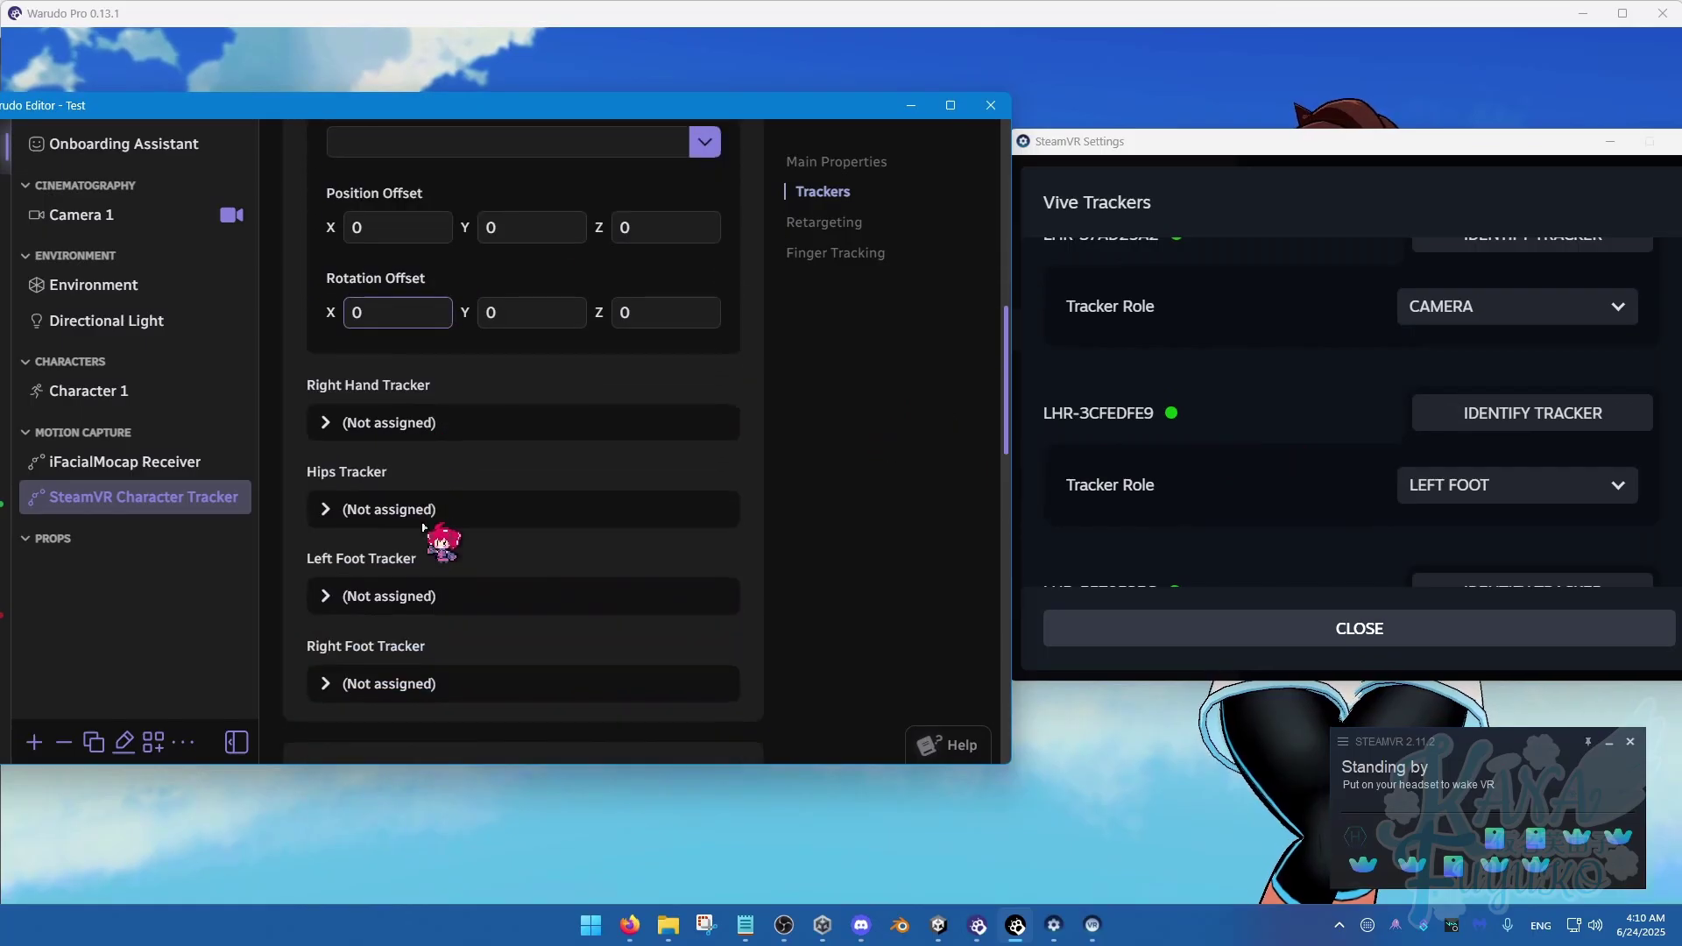
left_click(422, 465)
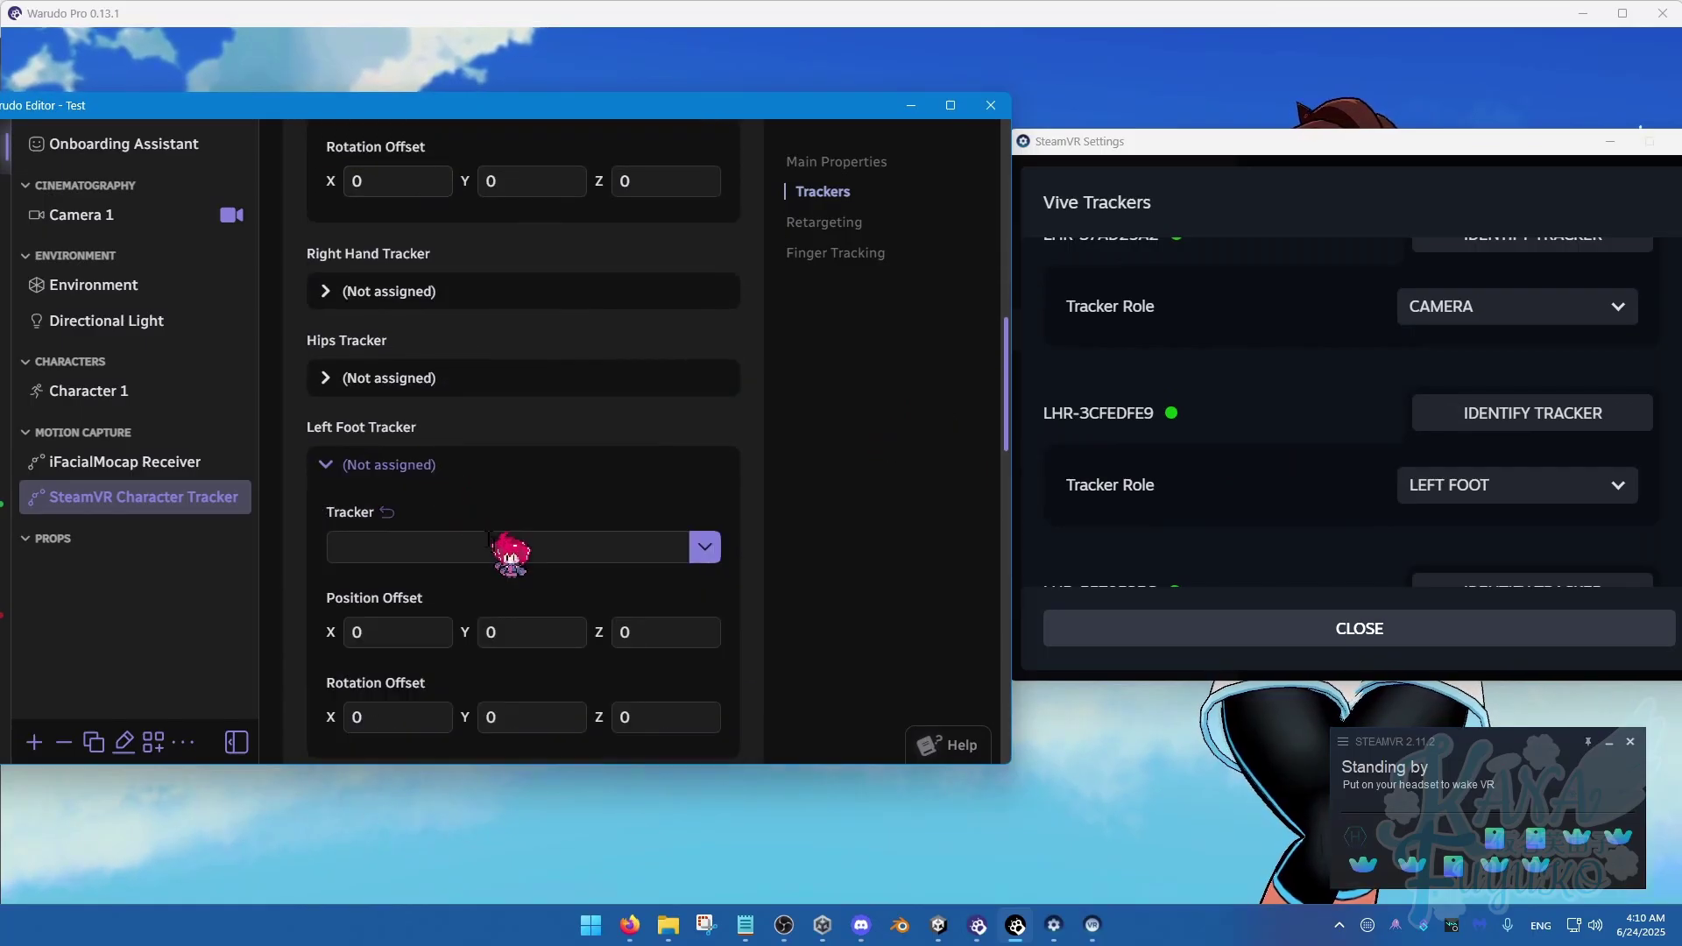
left_click(720, 552)
left_click(517, 404)
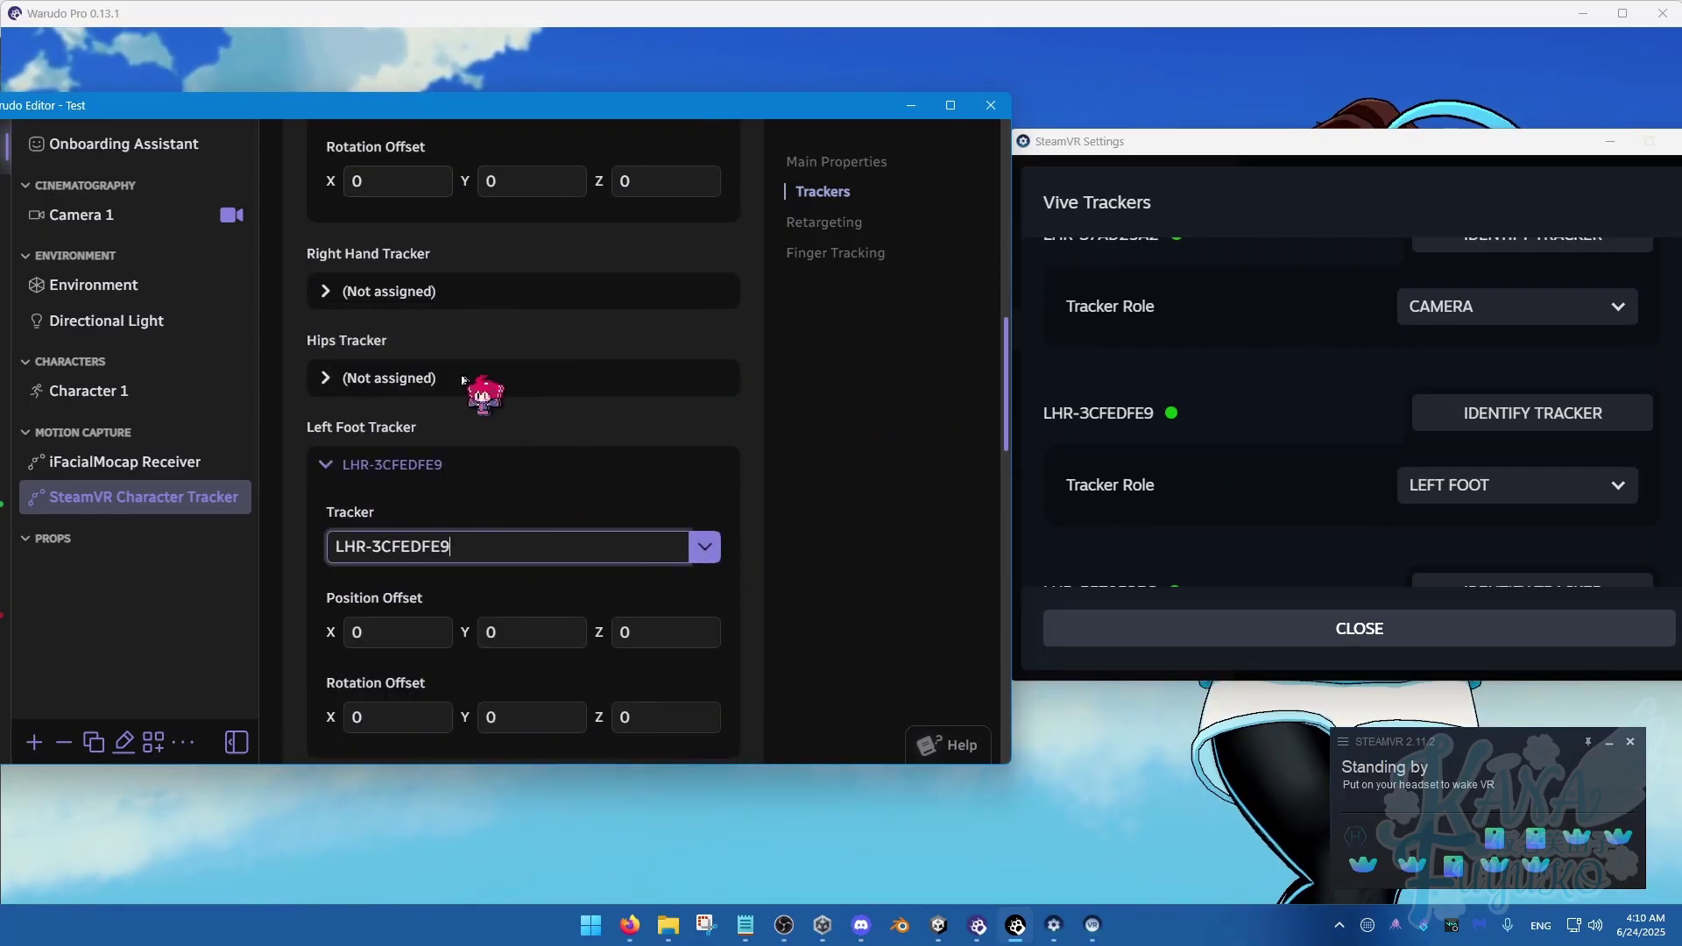
Find the tracker held in the left hand in SteamVR and assign LHR-5579535C as the Left Hand Tracker.
left_click(418, 461)
scroll(1129, 480, "down", 1)
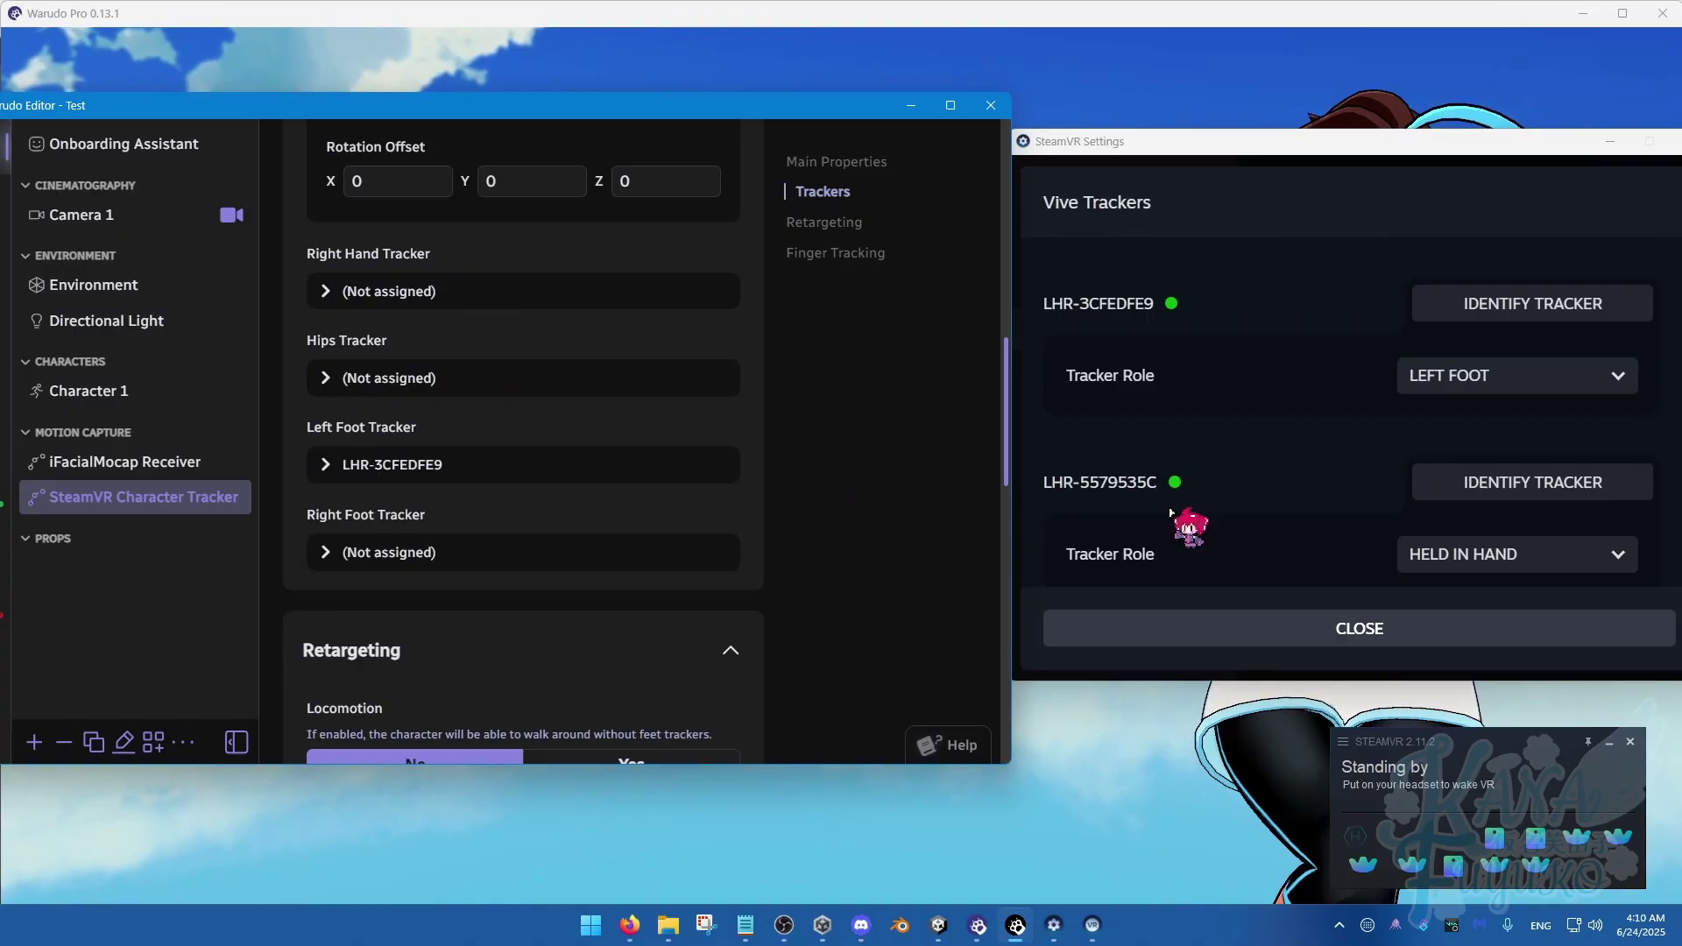
scroll(1261, 535, "down", 1)
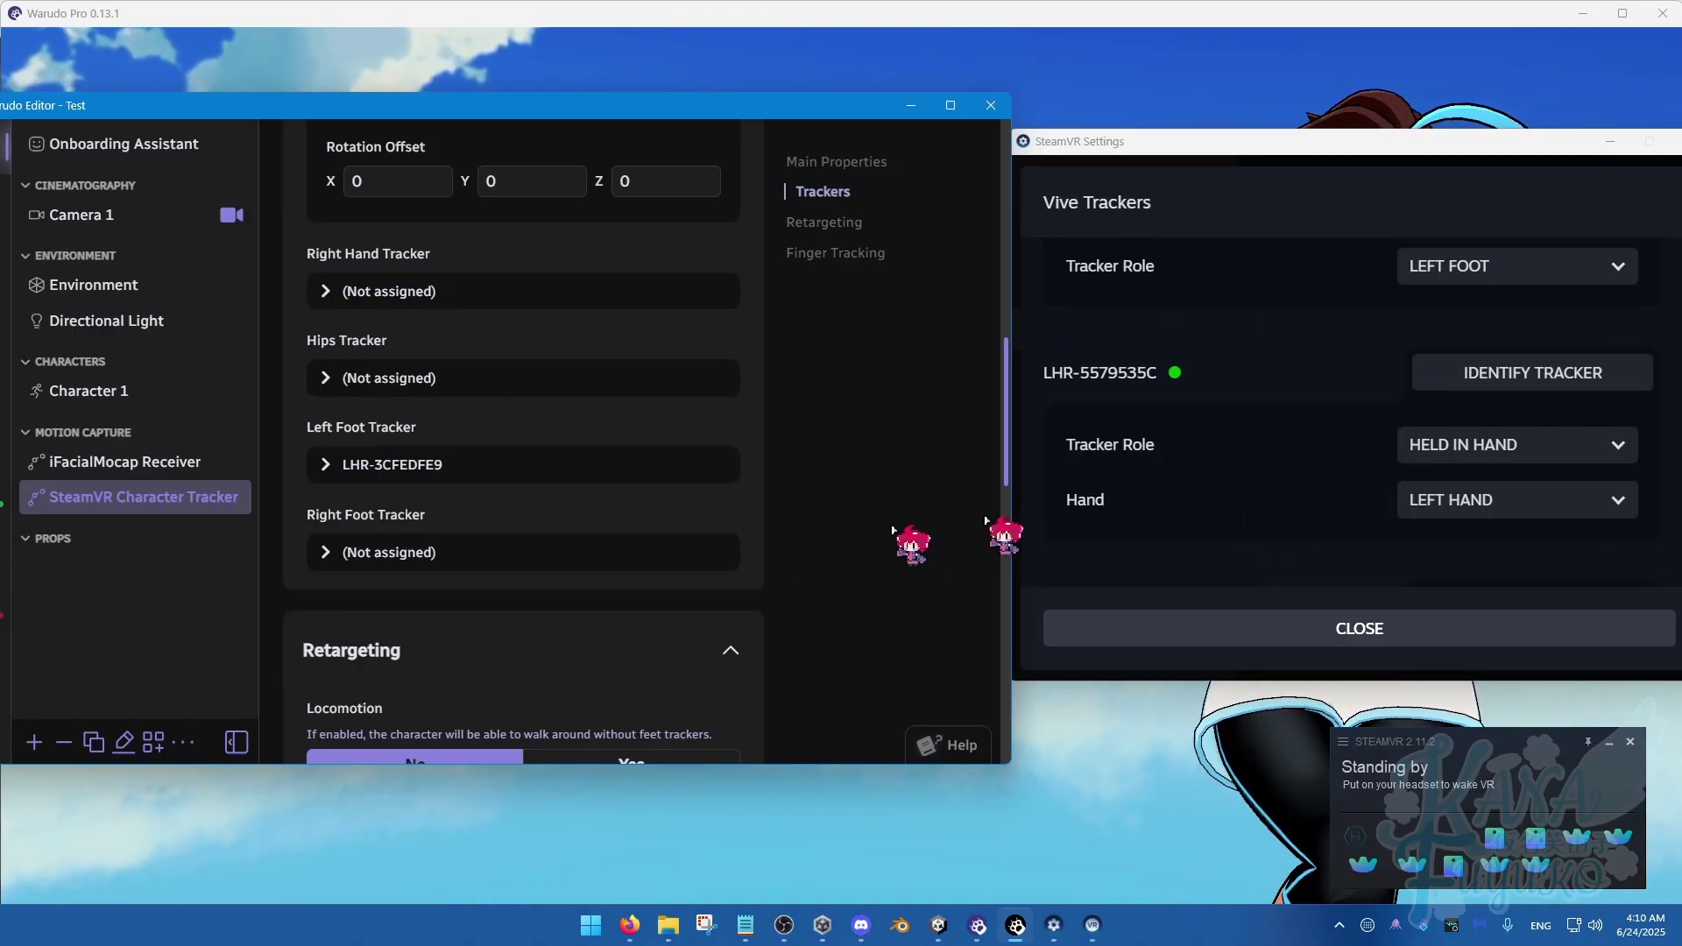
scroll(560, 517, "up", 5)
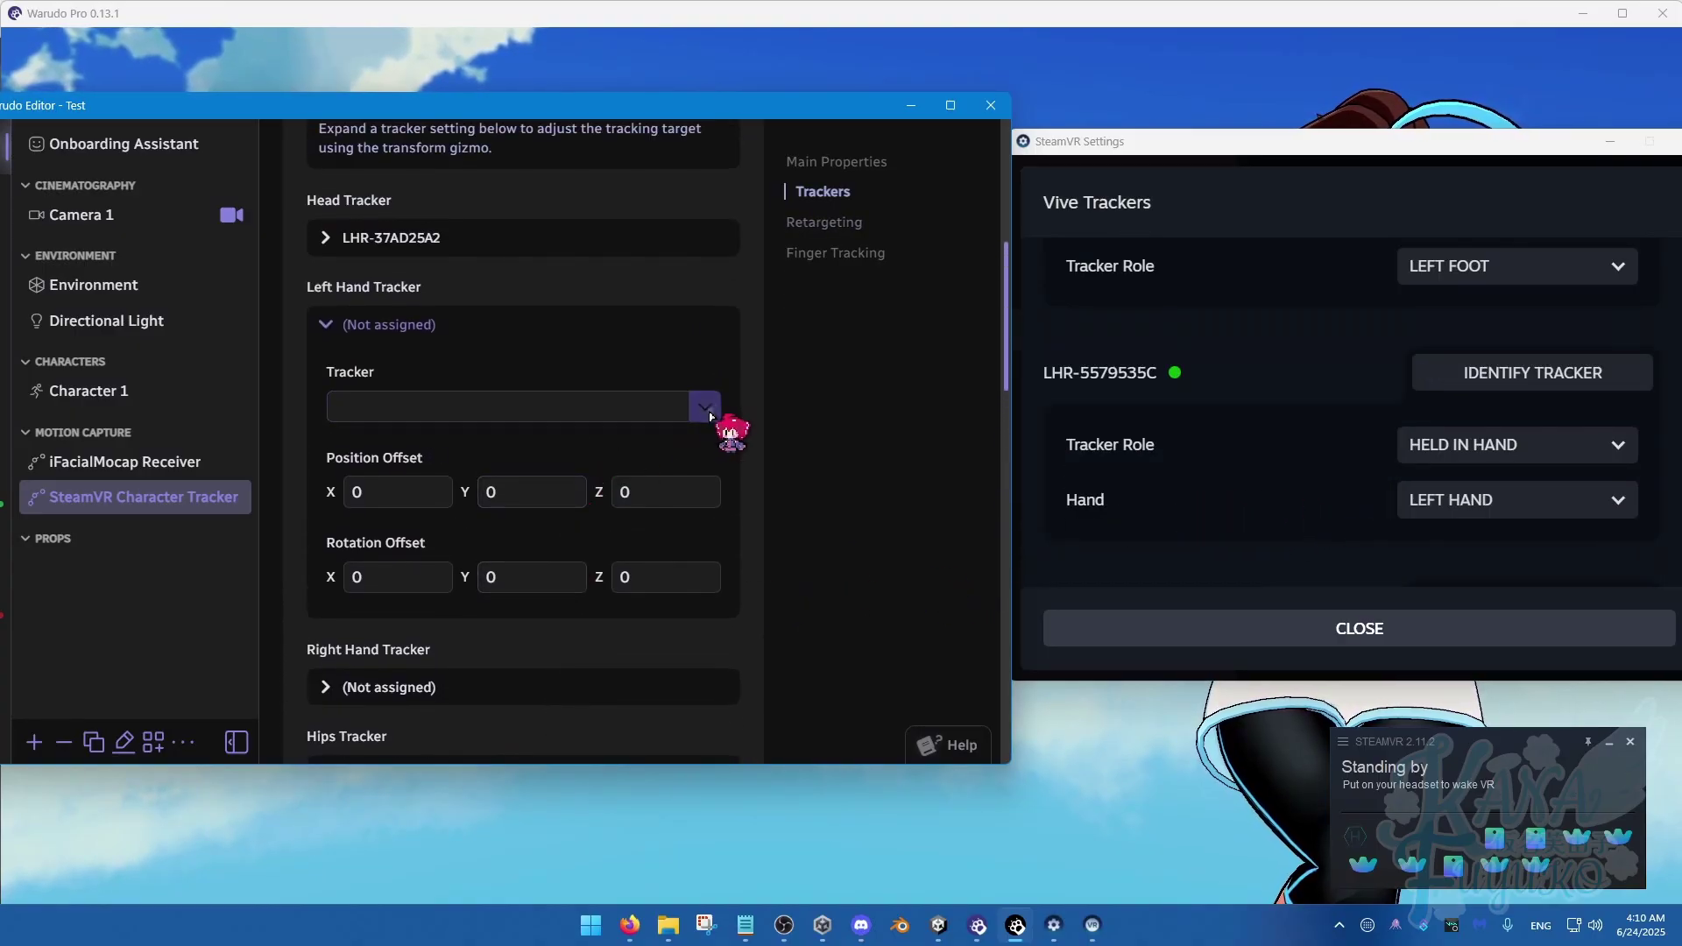
left_click(705, 406)
left_click(517, 578)
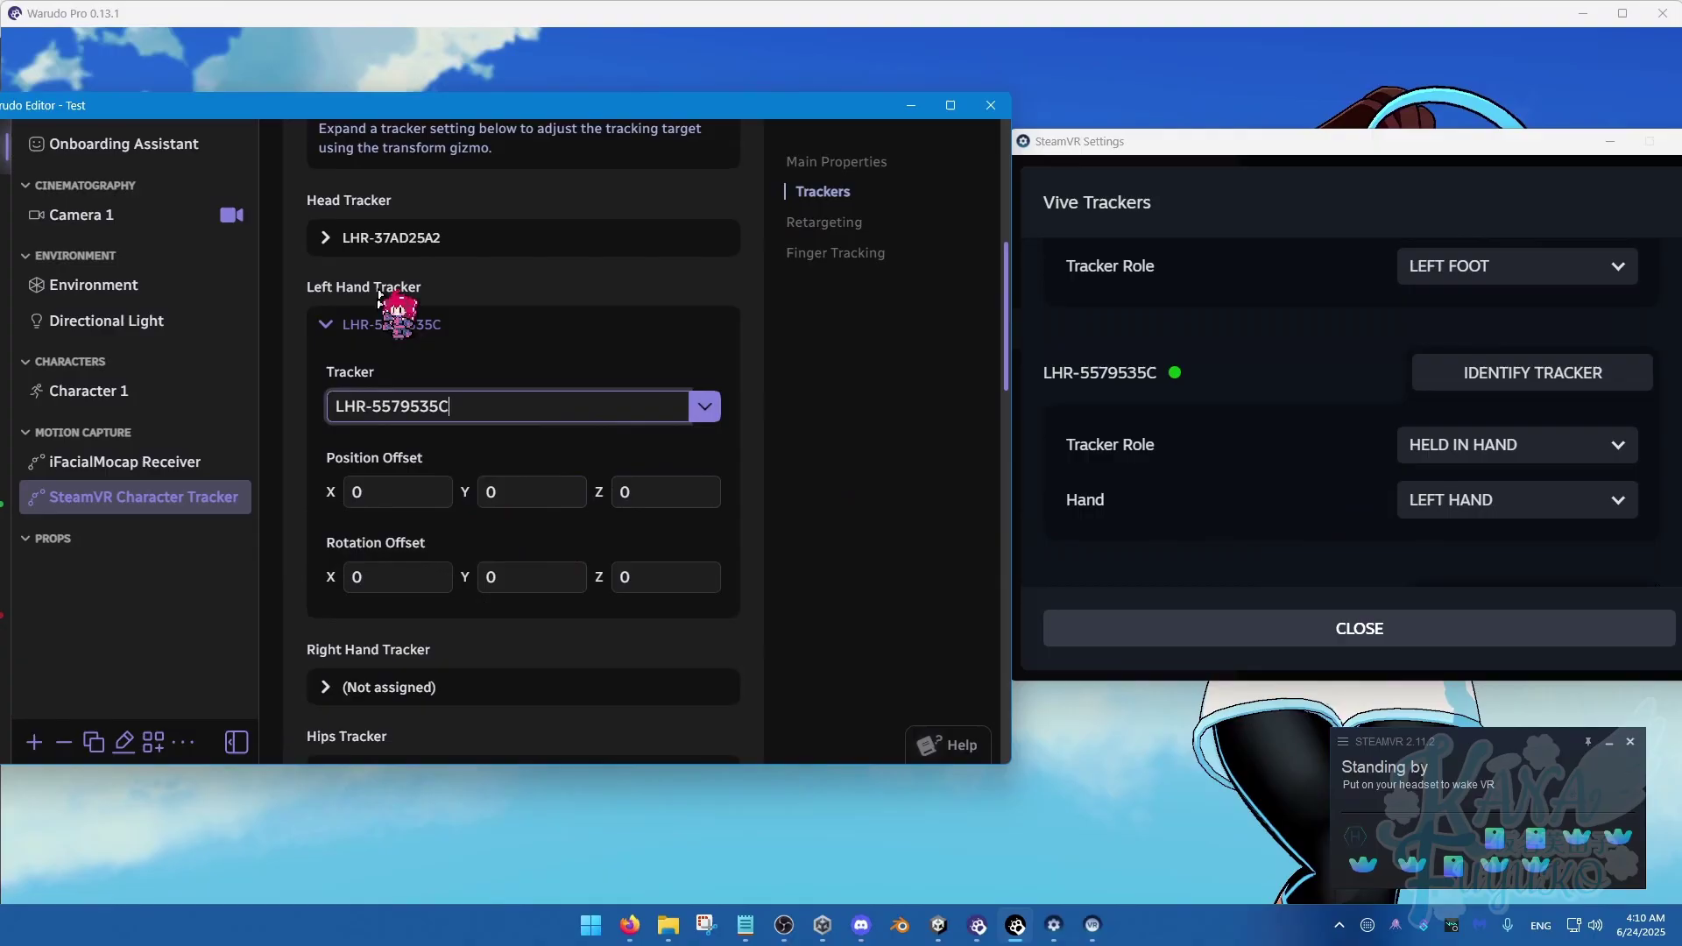
left_click(413, 326)
Find the tracker held in the right hand in SteamVR and assign LHR-709BB9D7 as the Right Hand Tracker.
scroll(1263, 442, "down", 2)
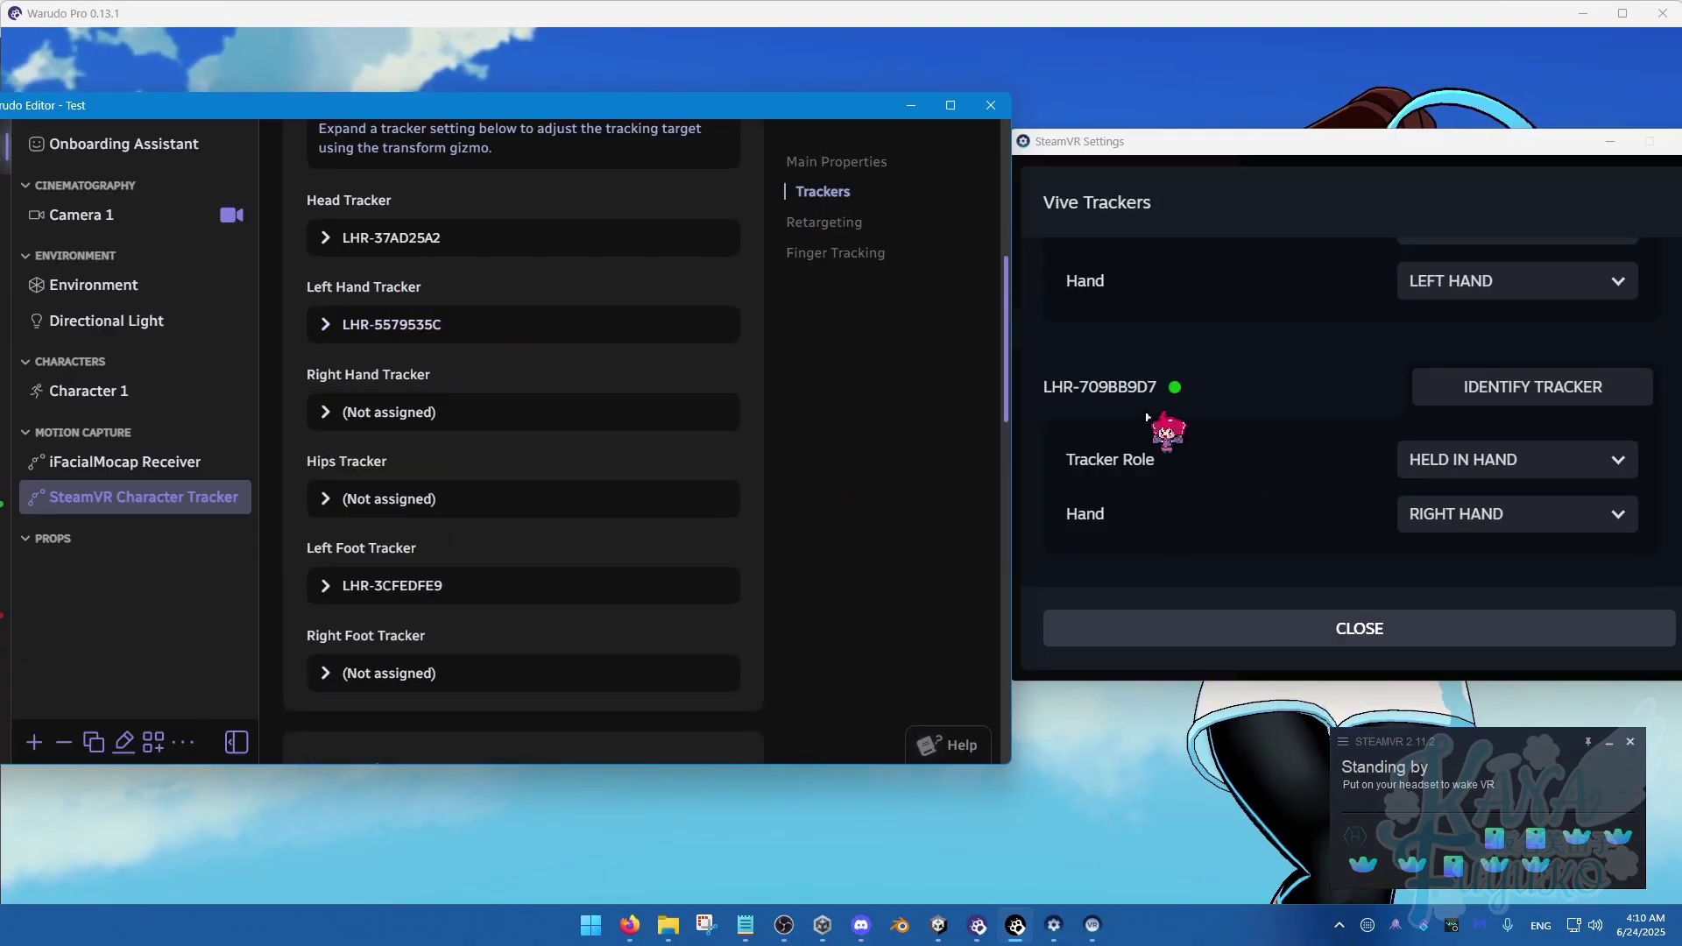
left_click(416, 412)
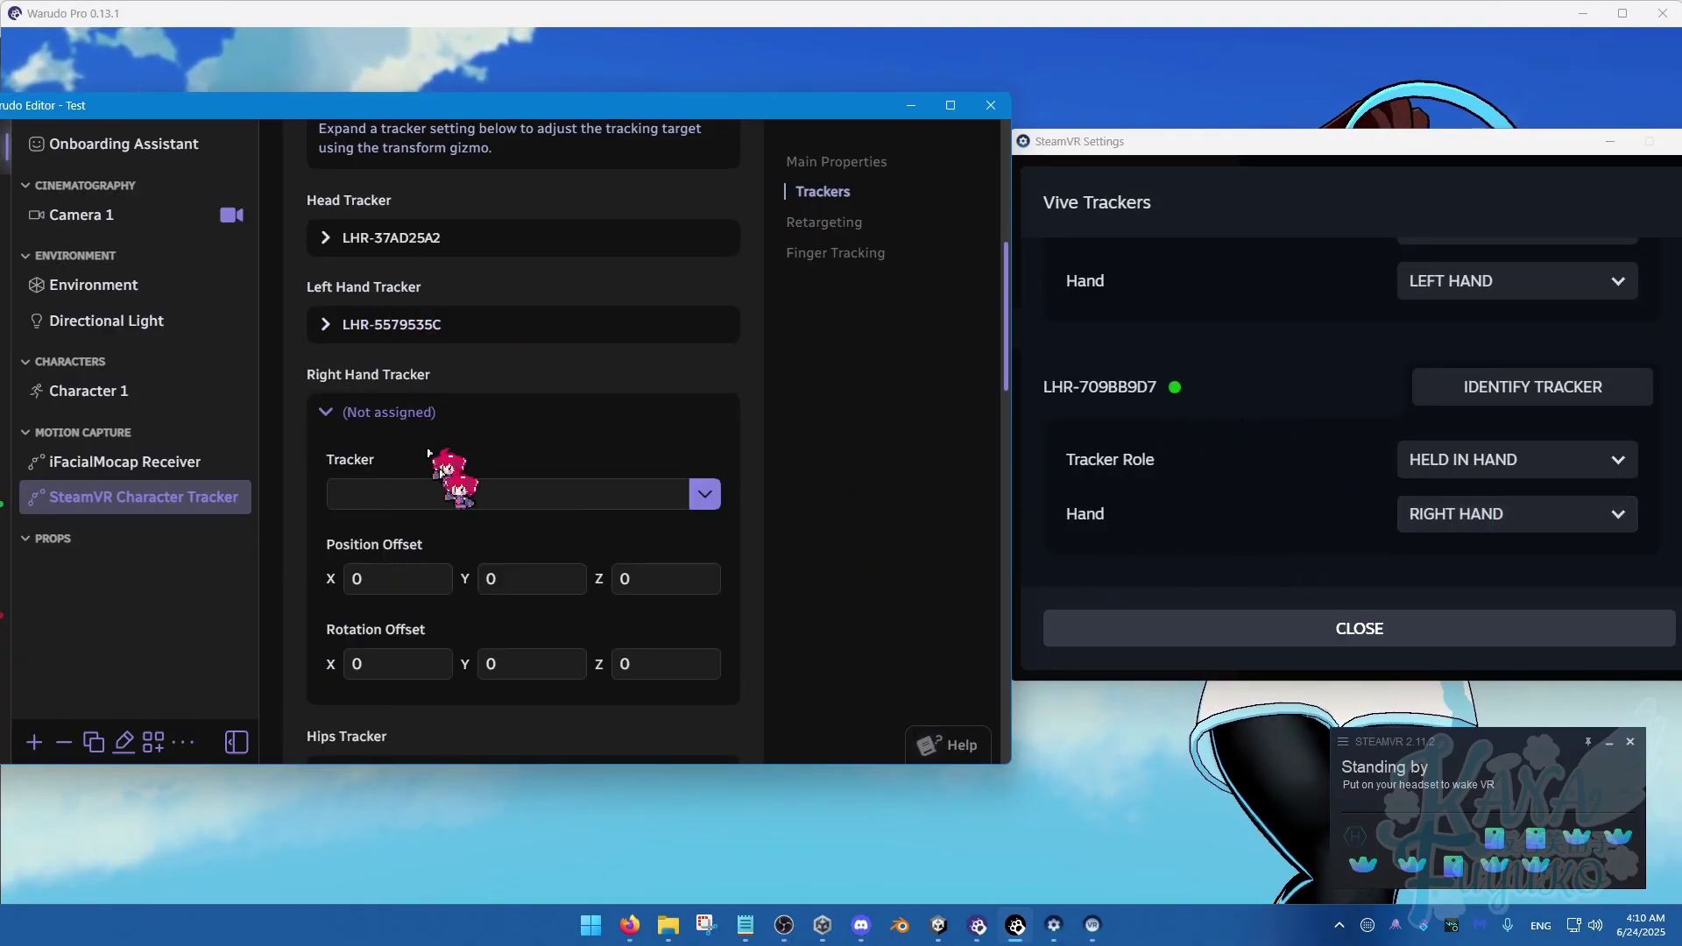
left_click(704, 494)
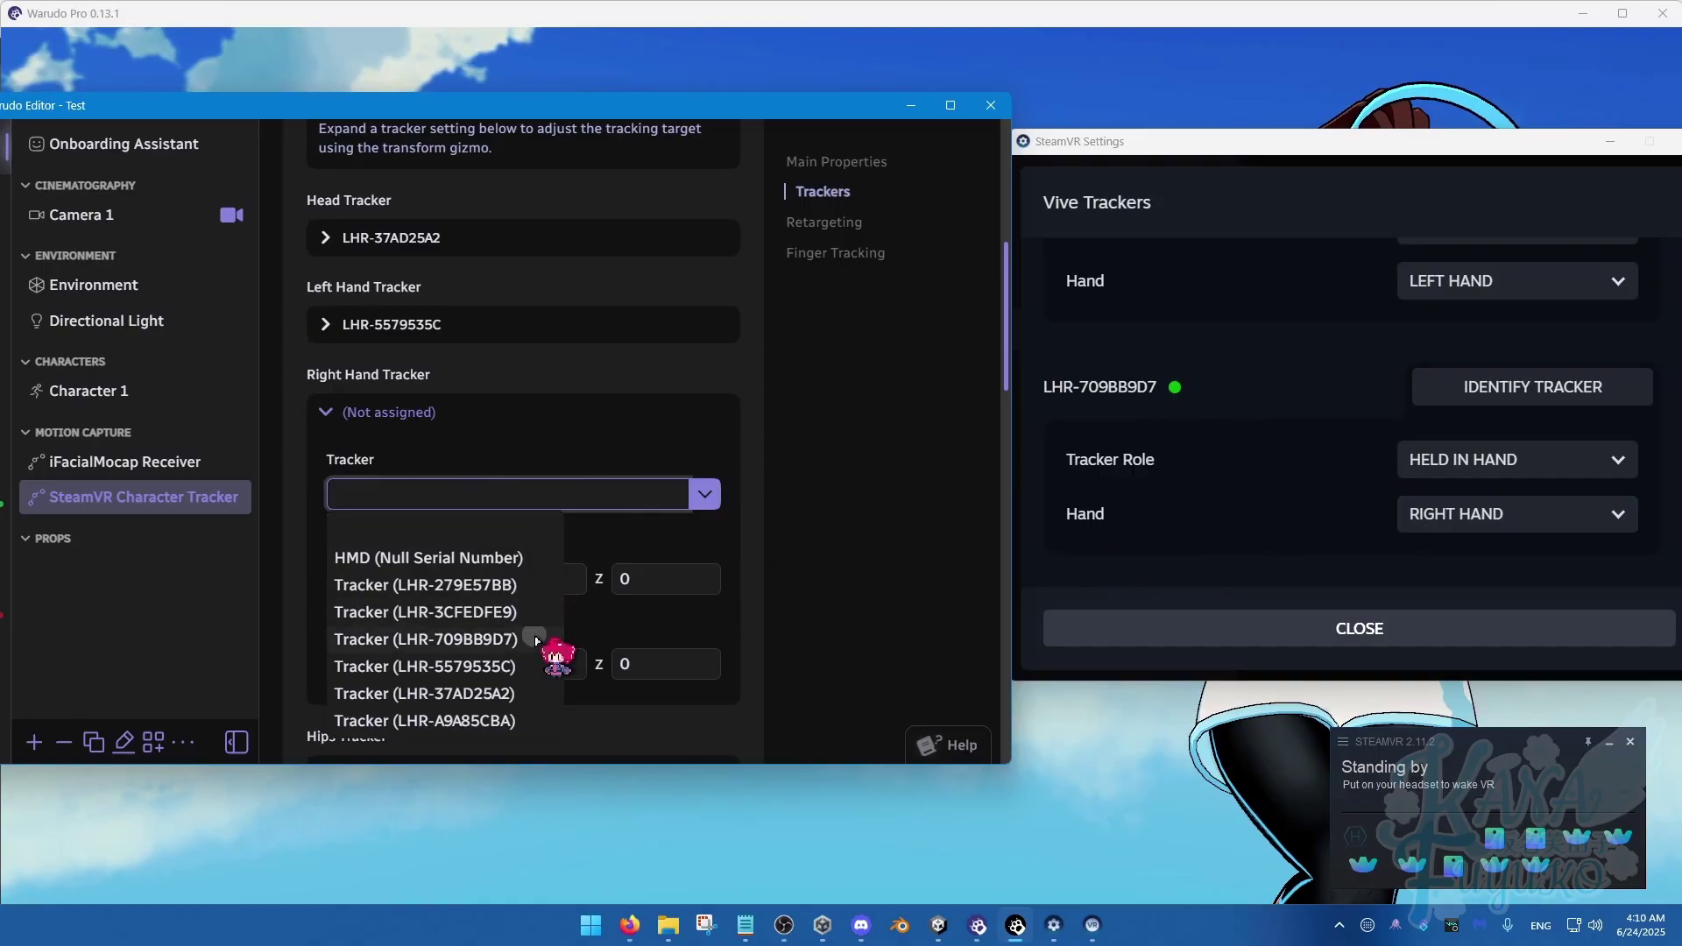
left_click(536, 640)
left_click(447, 410)
Find the connected tracker with the Waist role in SteamVR and assign LHR-A9A85CBA as the Hips Tracker.
scroll(1314, 495, "down", 3)
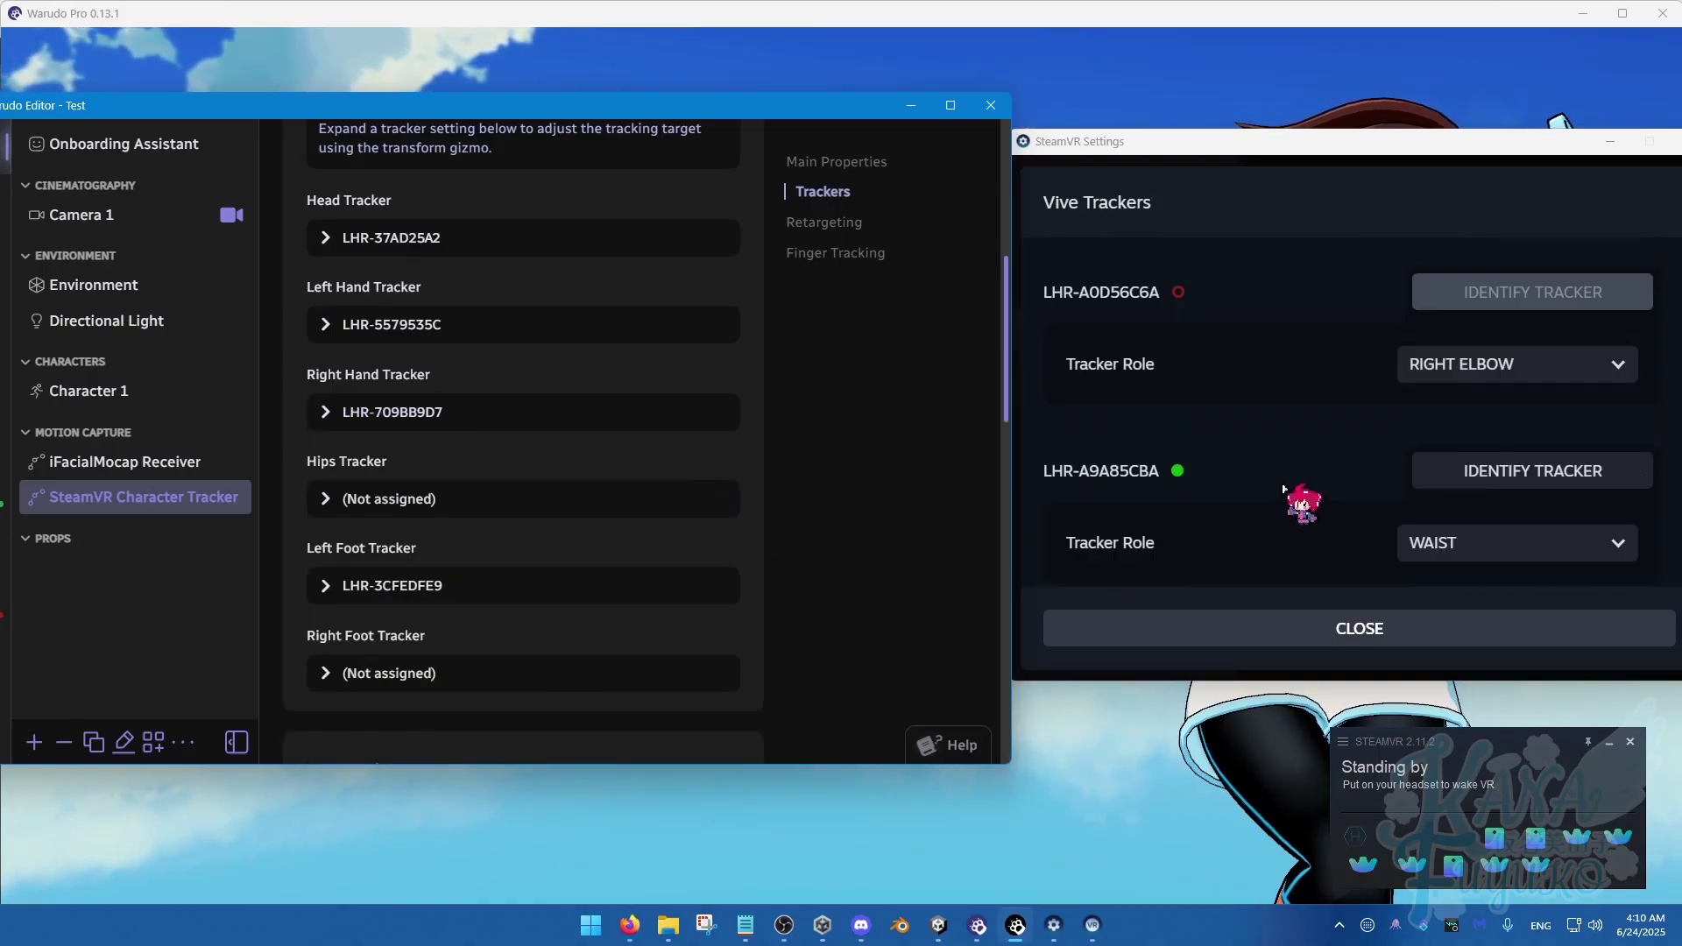
scroll(1302, 503, "down", 1)
left_click(412, 503)
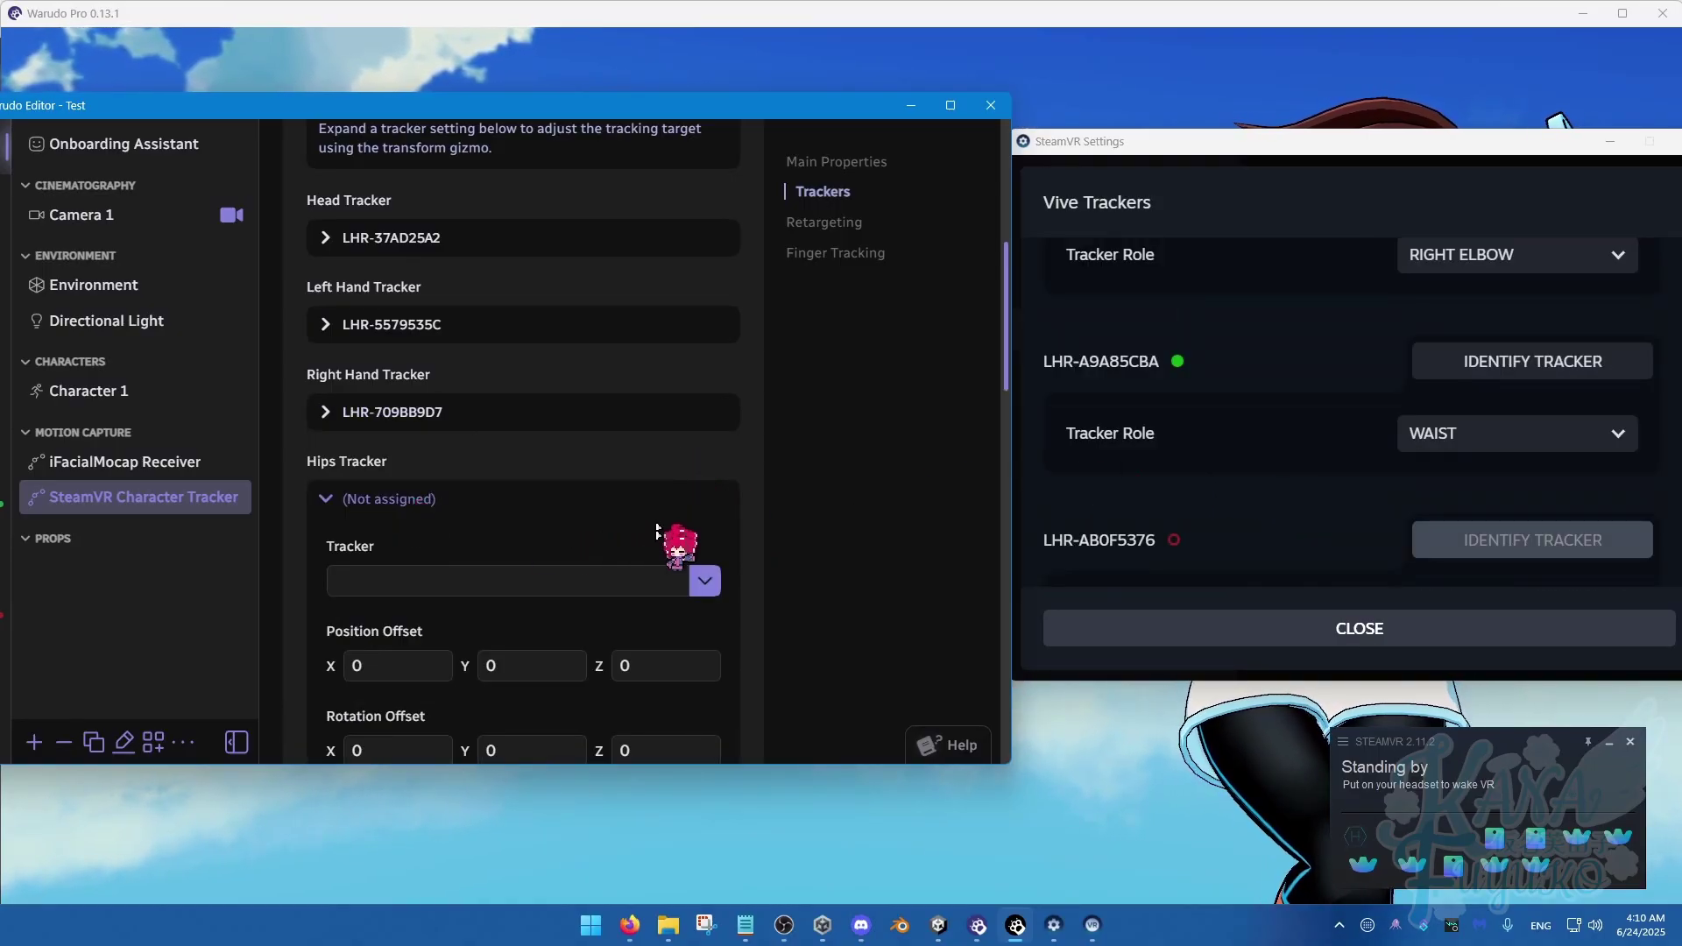
left_click(704, 581)
left_click(490, 544)
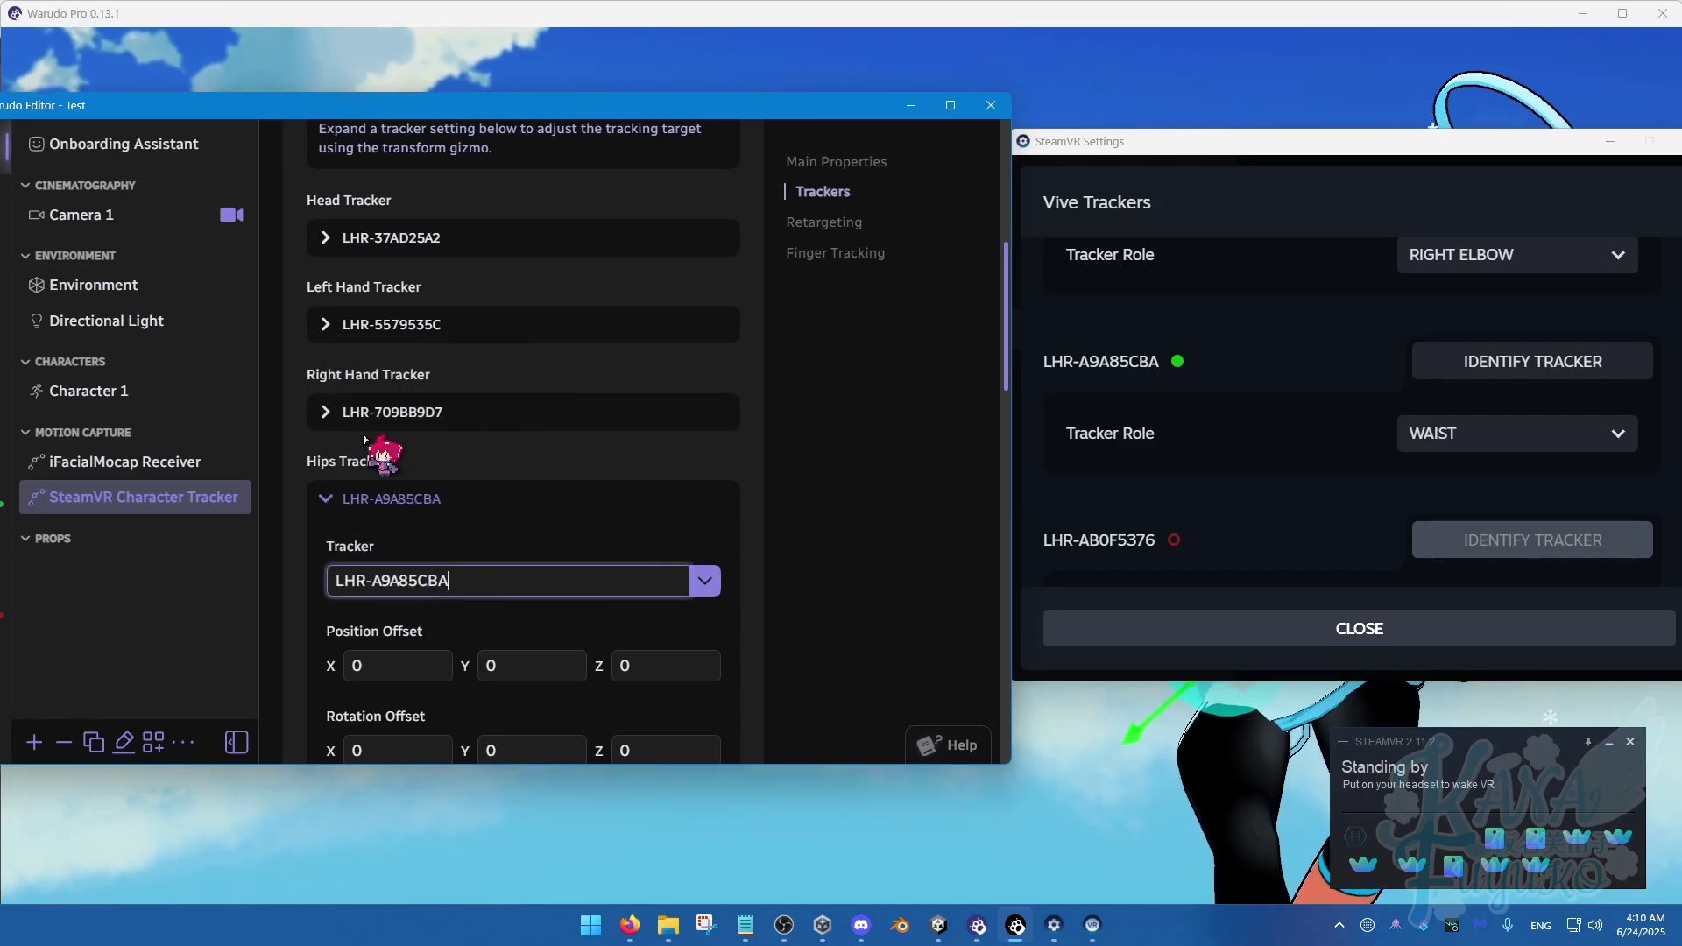
left_click(407, 495)
Find the connected tracker with the Right Foot role in SteamVR and assign LHR-279E57BB as the Right Foot Tracker.
scroll(407, 532, "down", 1)
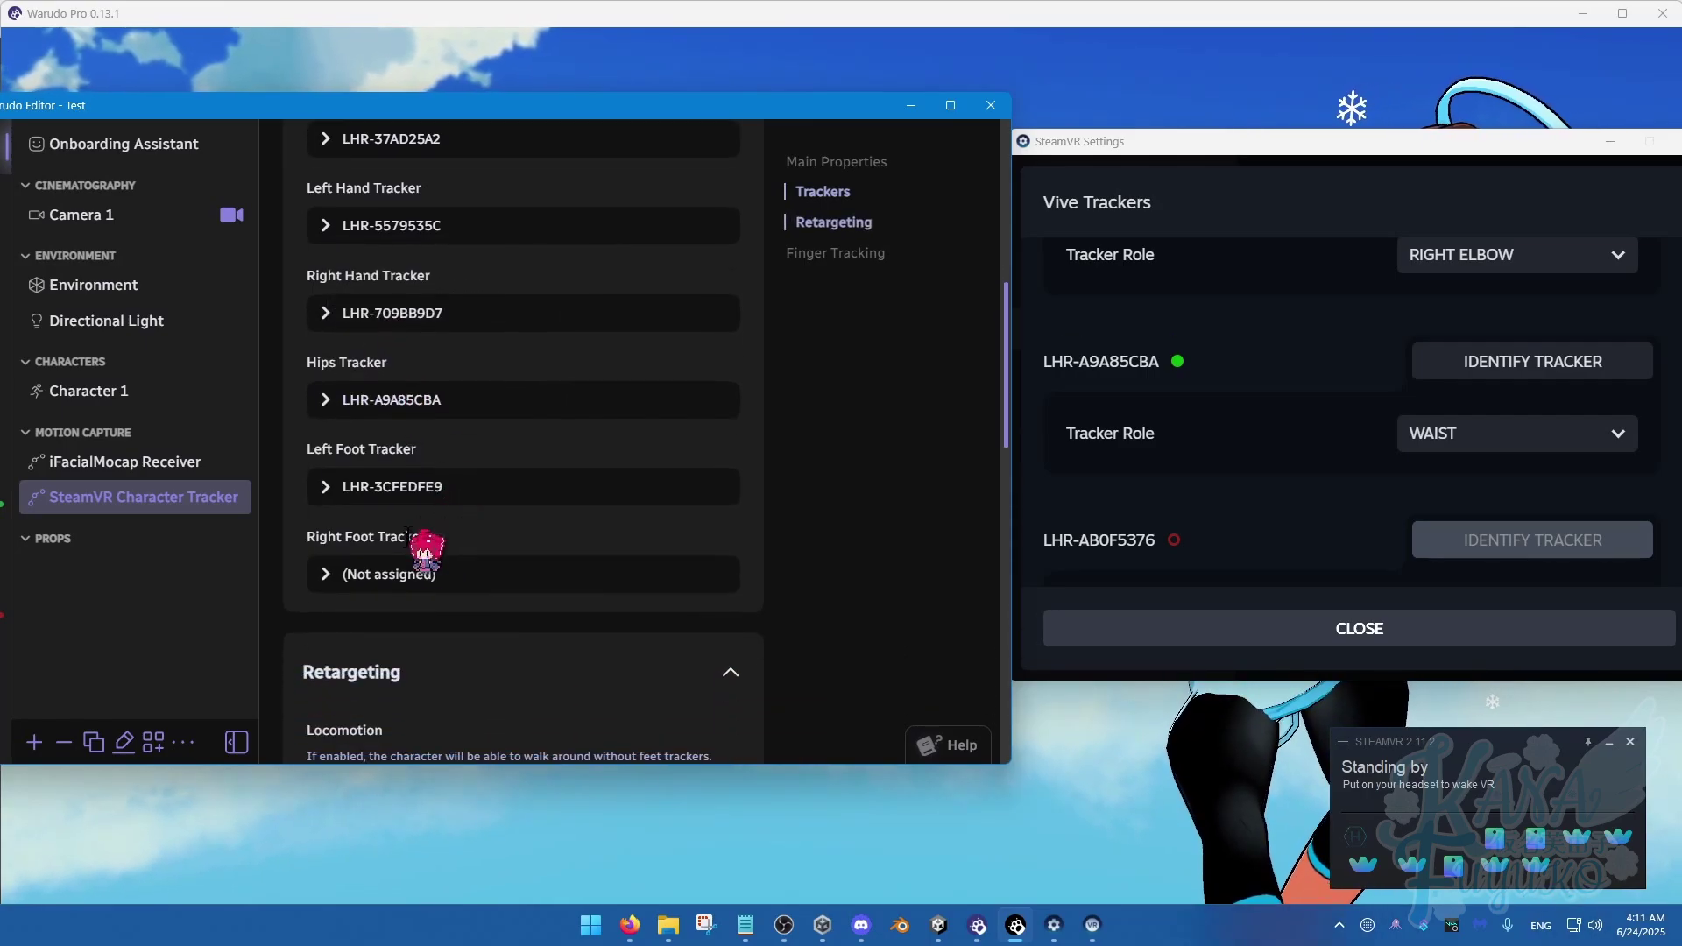
left_click(404, 580)
scroll(1199, 486, "down", 10)
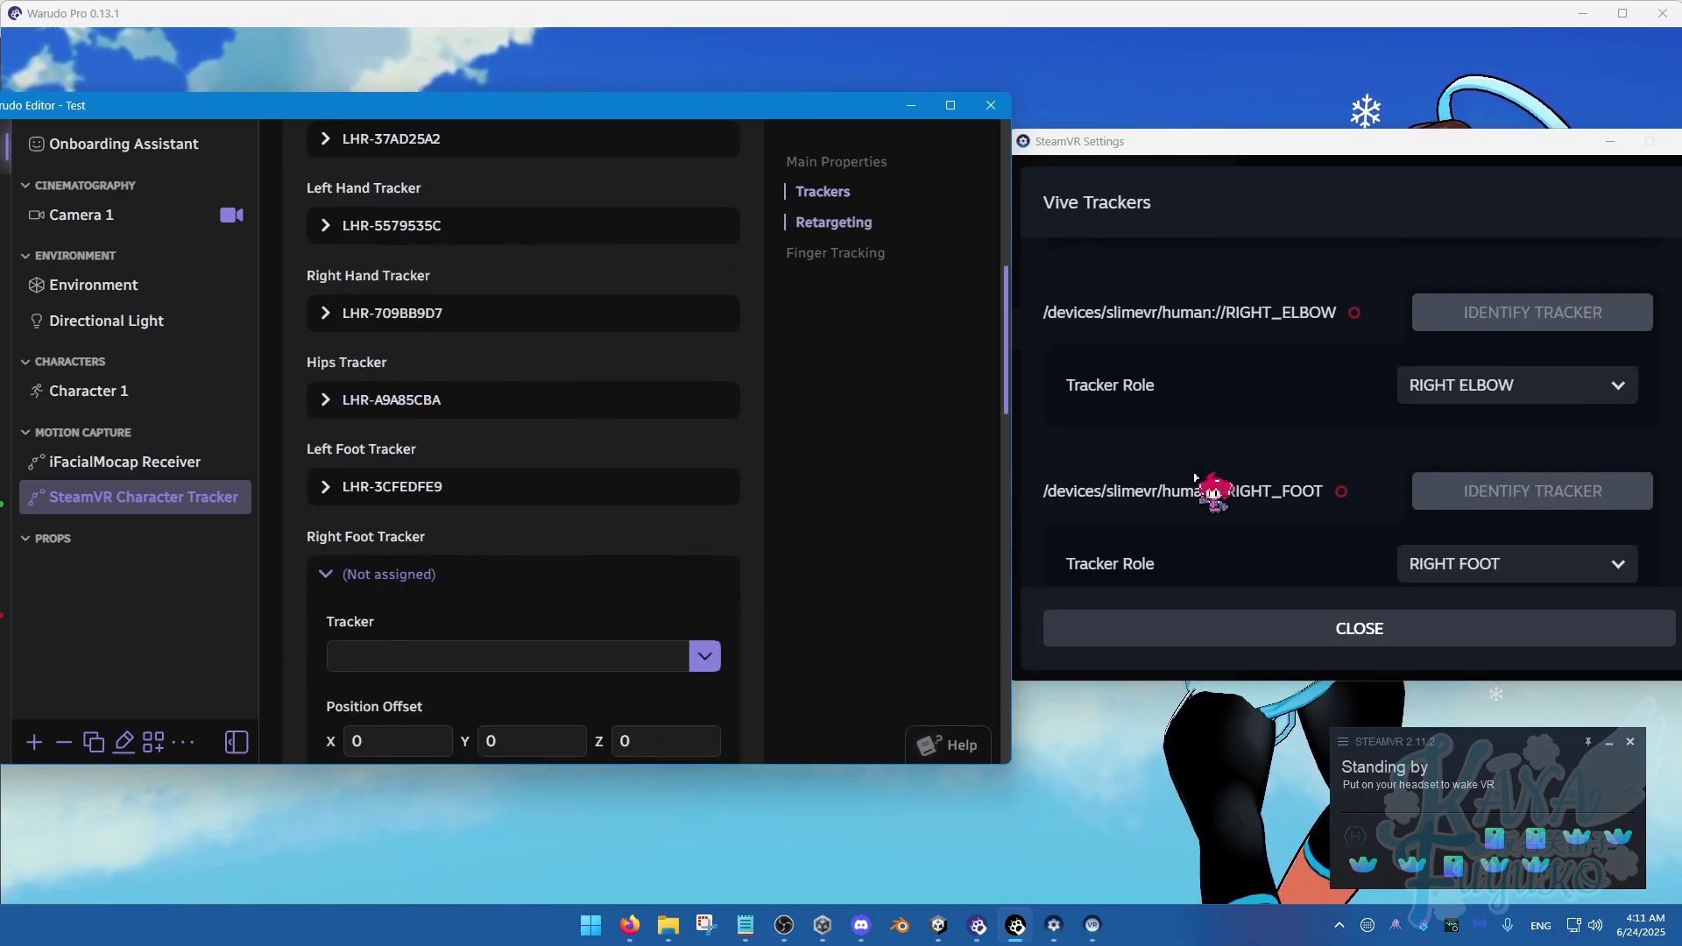
scroll(1200, 473, "down", 15)
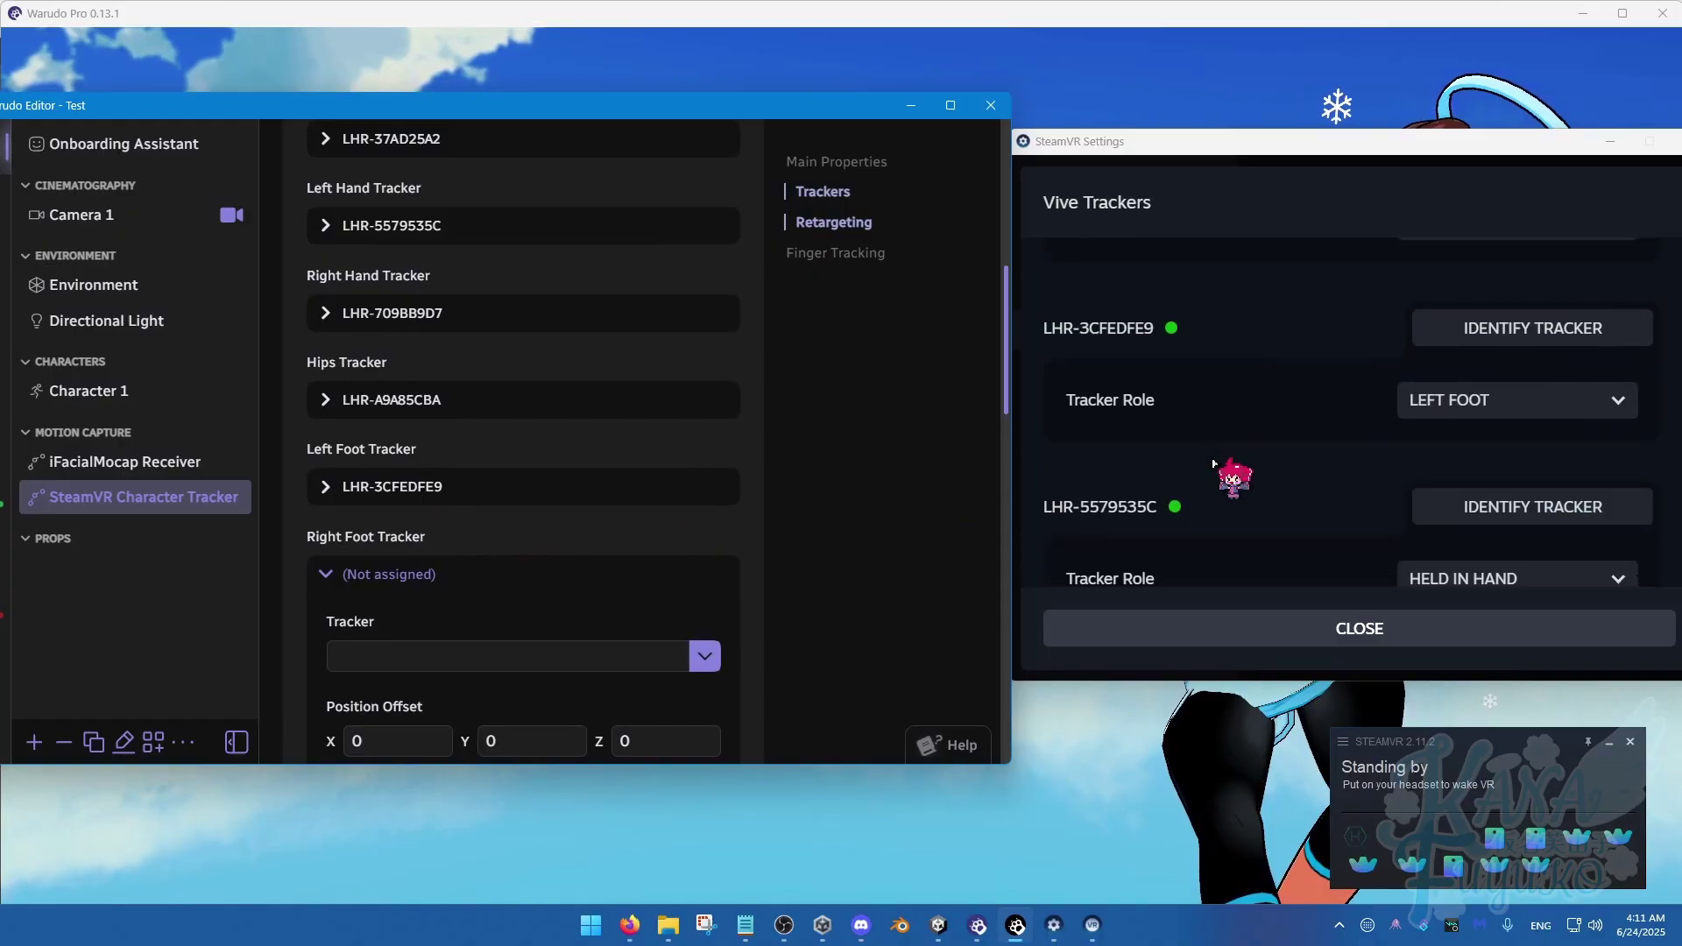
scroll(1213, 462, "up", 4)
scroll(1213, 463, "down", 2)
scroll(1213, 463, "down", 4)
scroll(1213, 462, "up", 2)
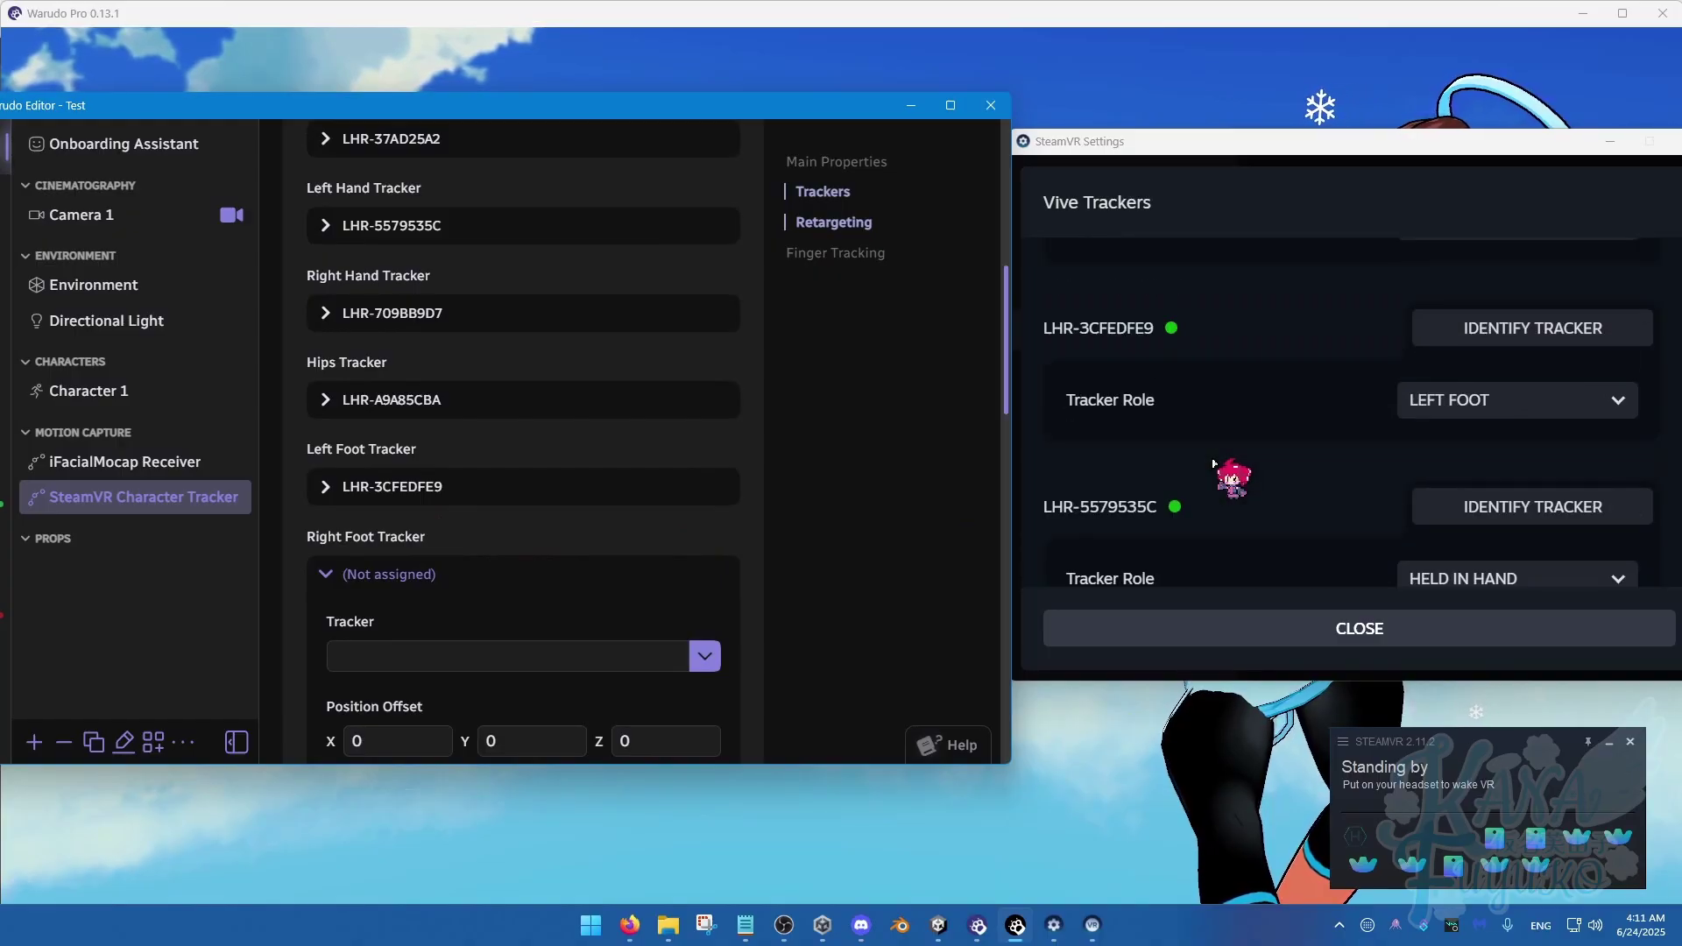
scroll(1217, 468, "down", 5)
scroll(1222, 473, "up", 2)
scroll(1235, 473, "down", 1)
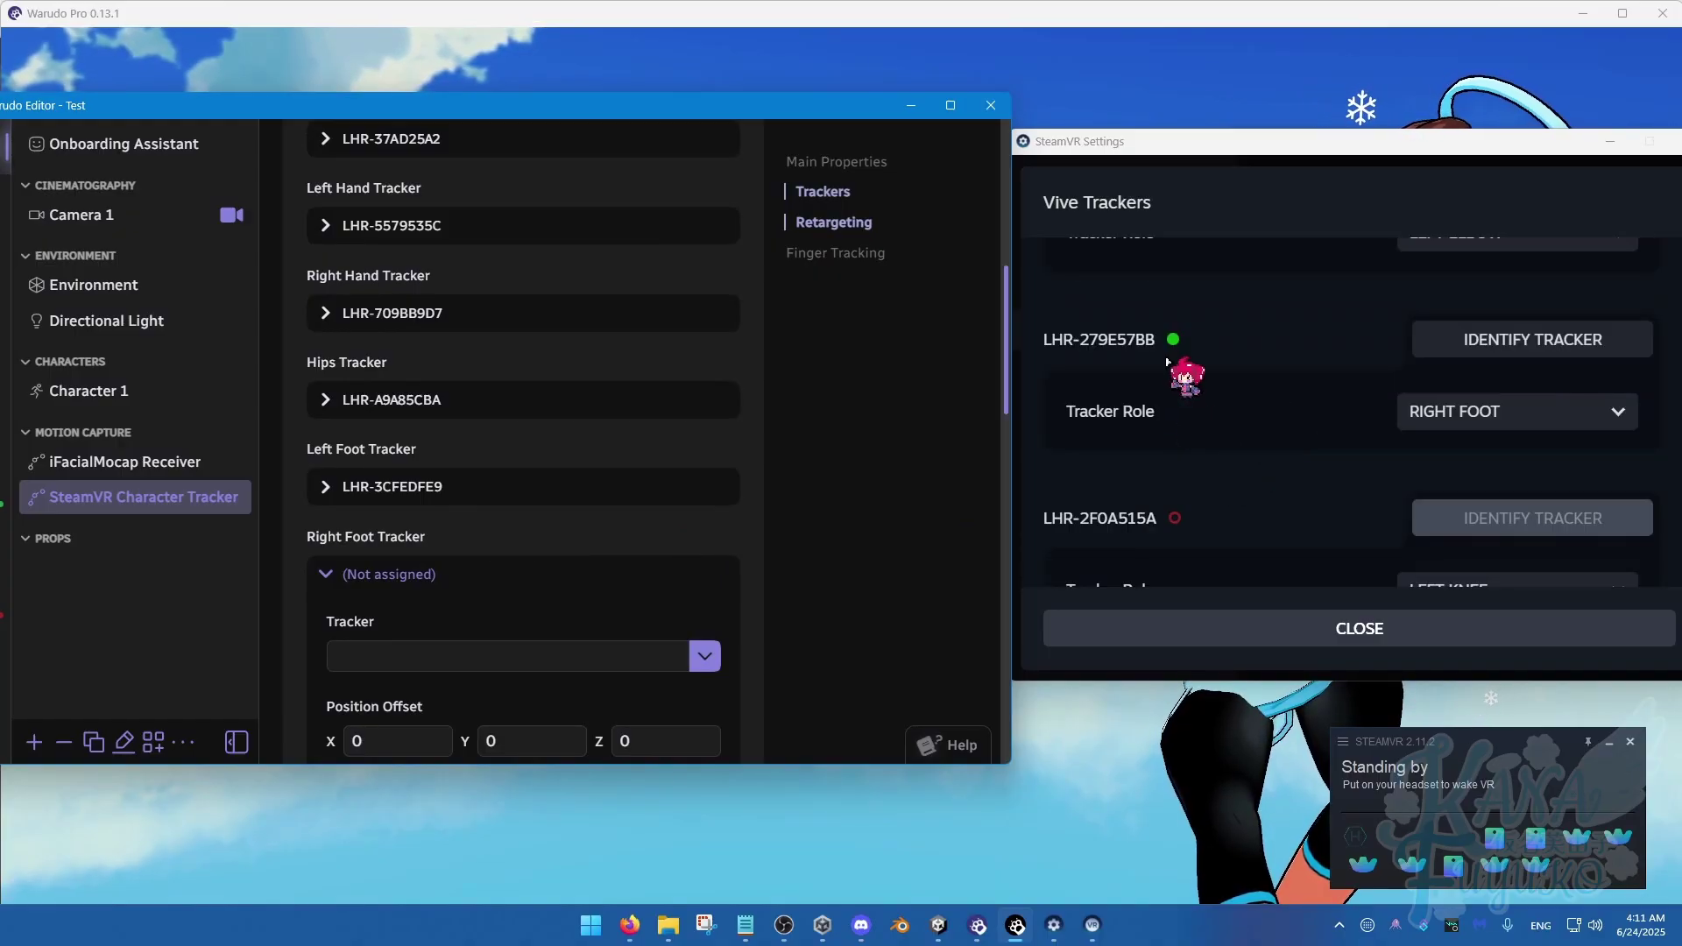
left_click(652, 656)
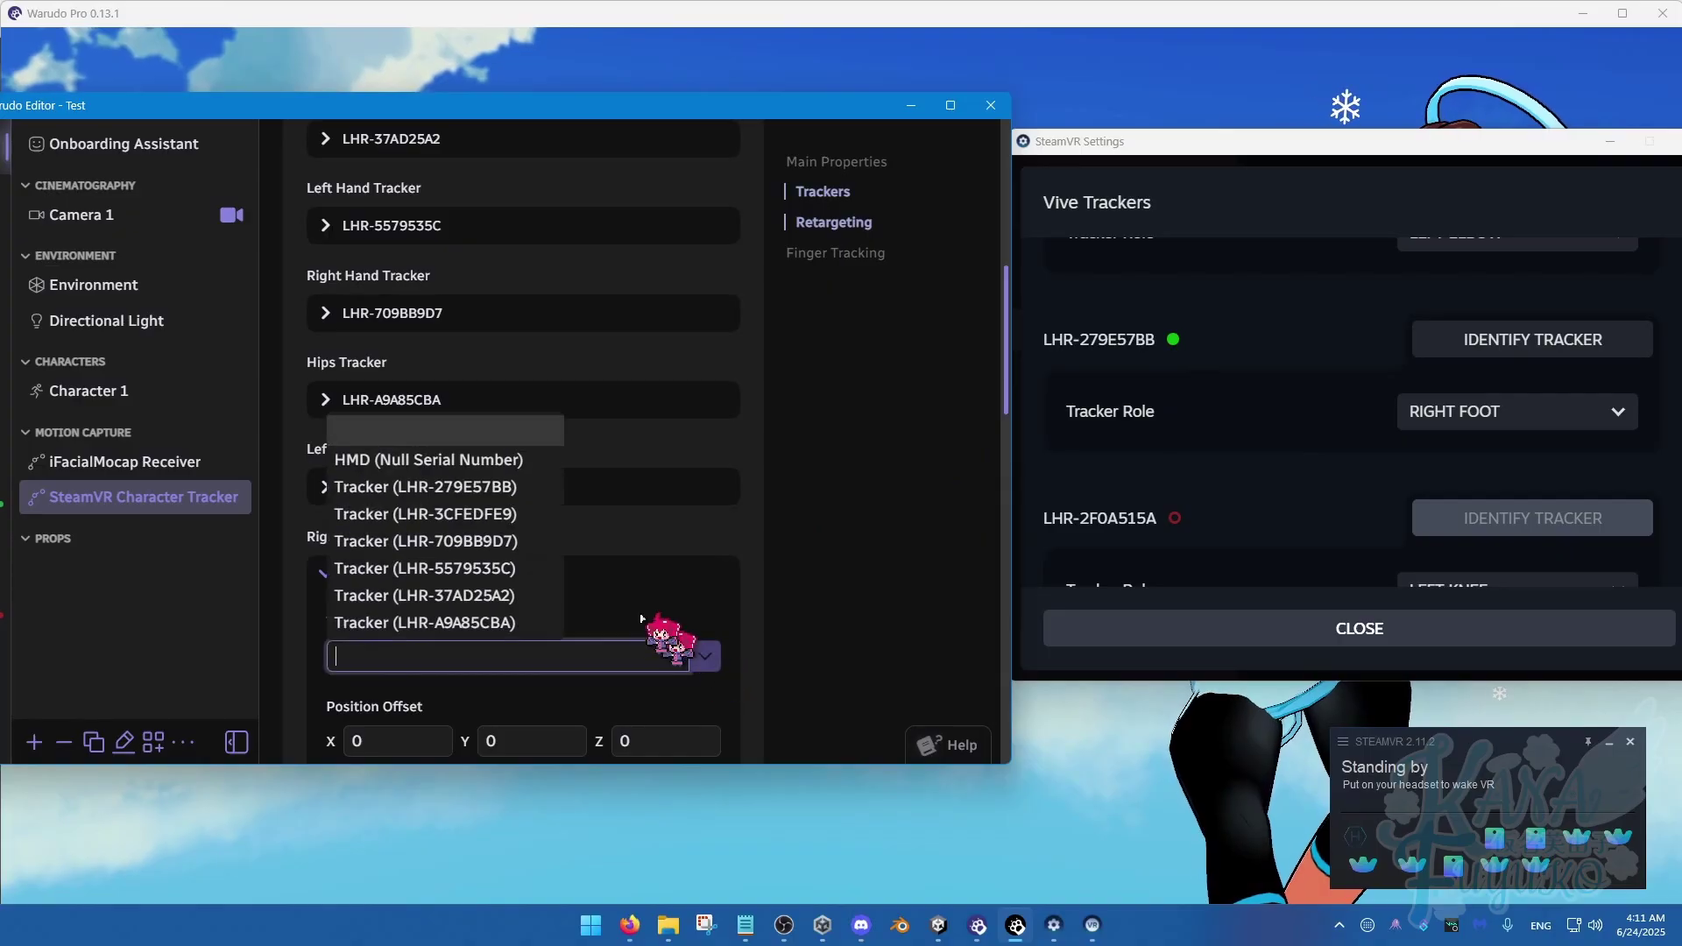
left_click(506, 487)
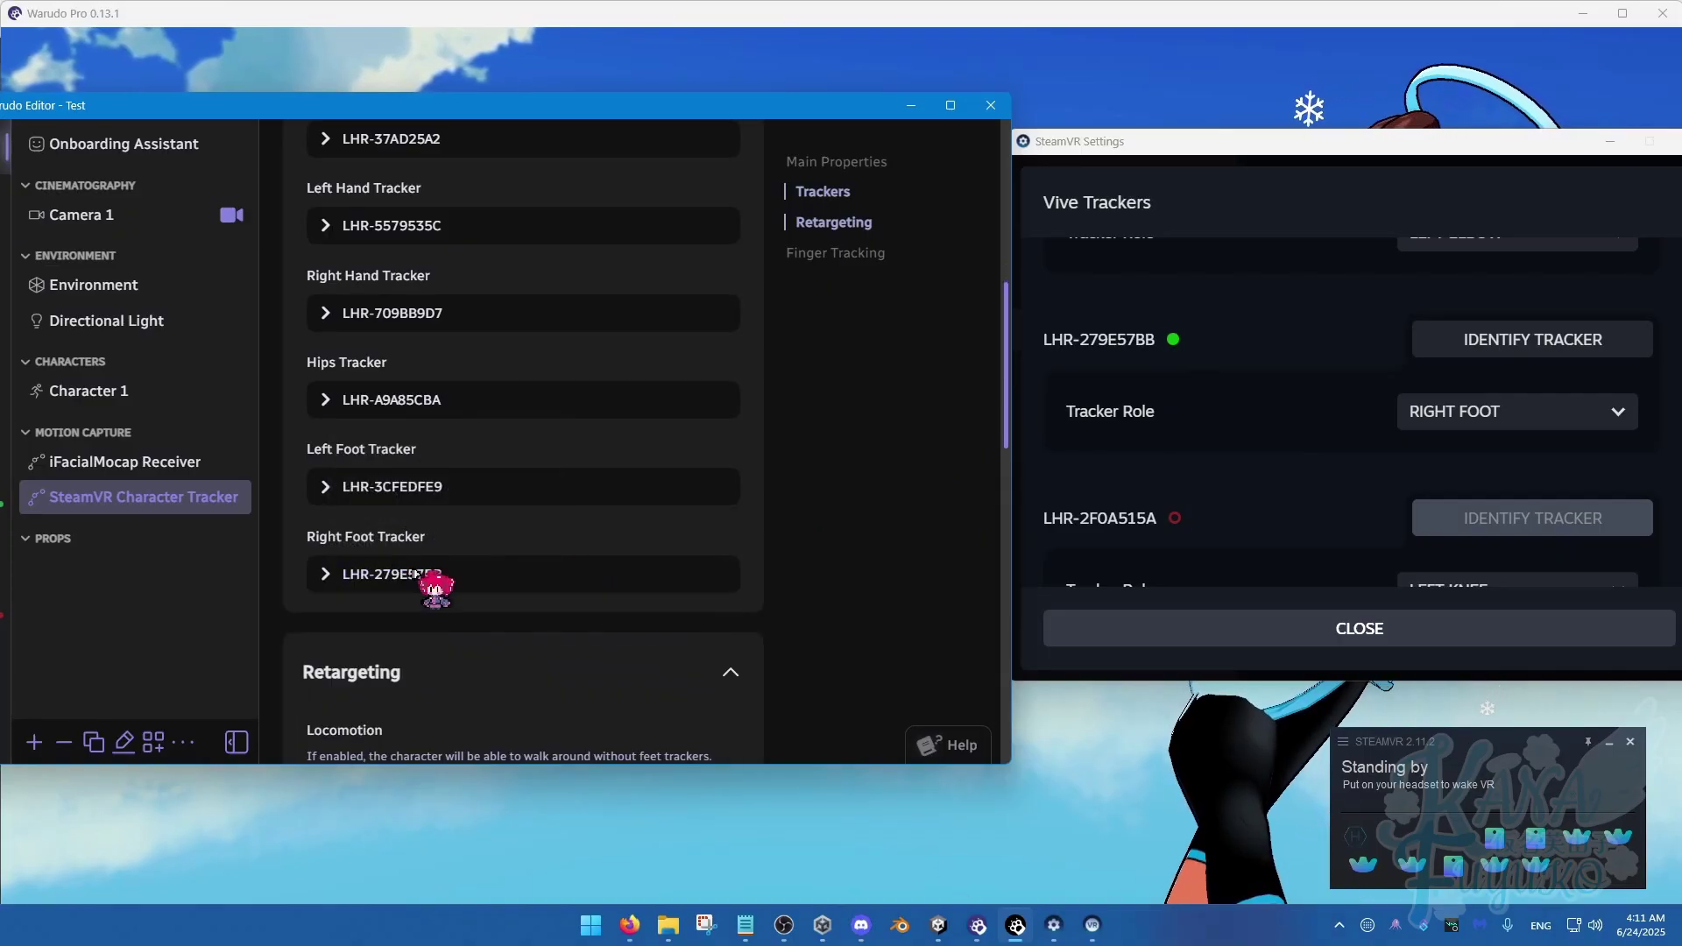
scroll(456, 565, "down", 2)
scroll(488, 556, "up", 3)
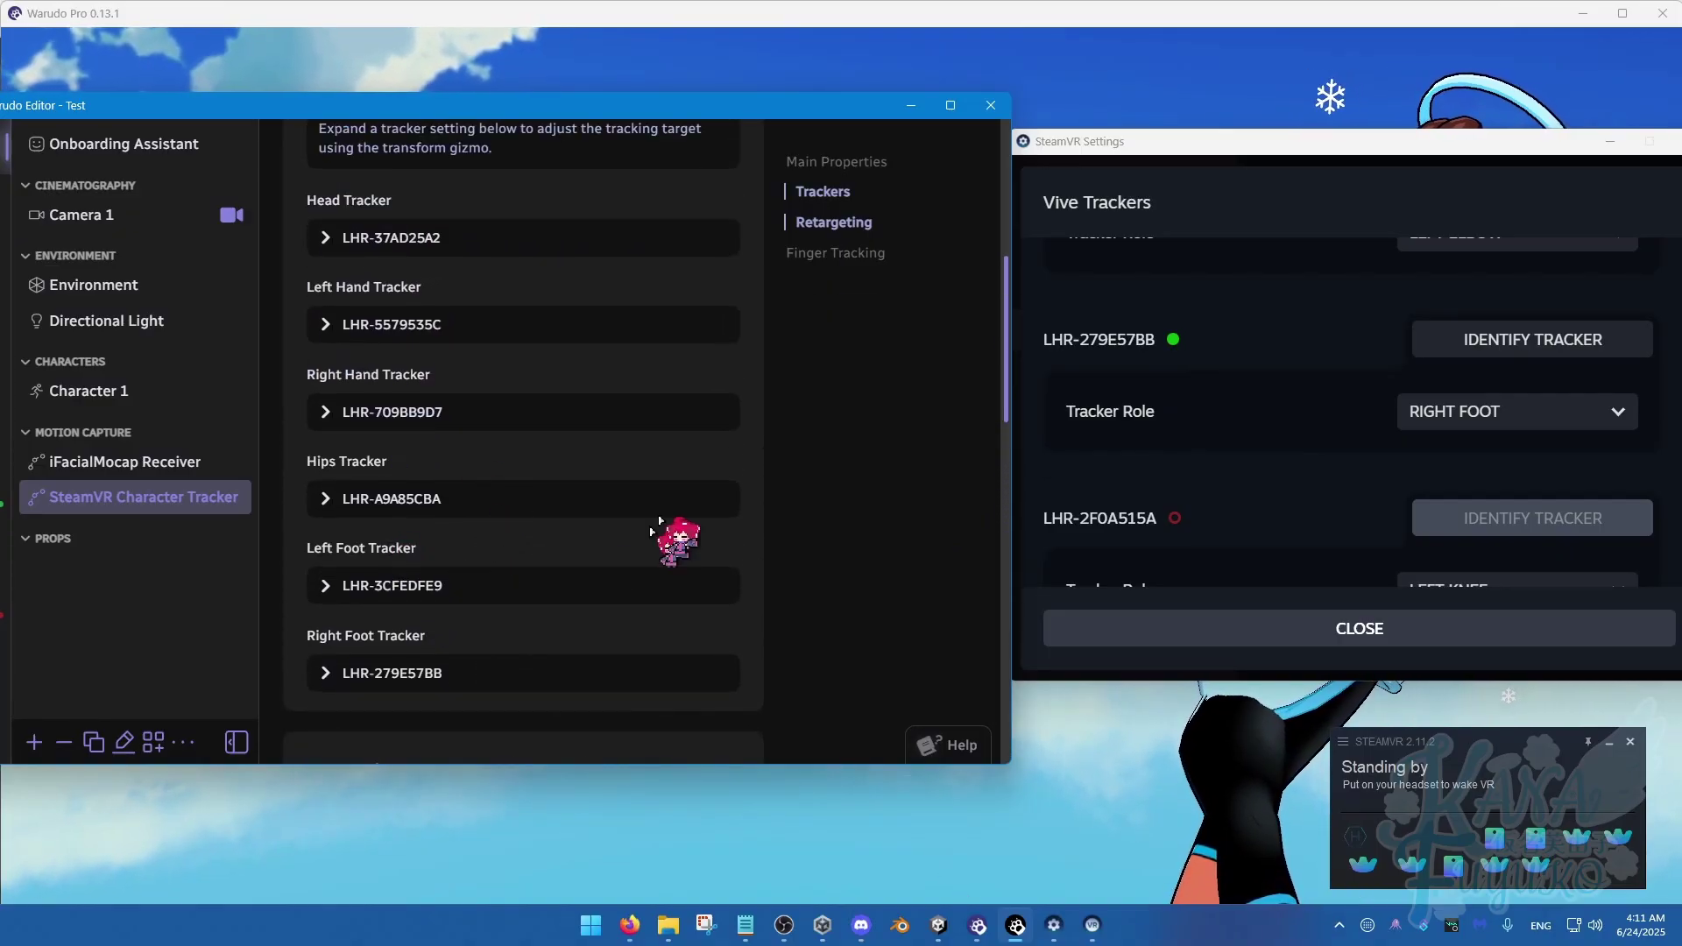
Close the Vive Trackers list and SteamVR Settings, and move the Warudo Editor window fully into view beside the character.
left_click_drag(1138, 153, 833, 158)
left_click(885, 644)
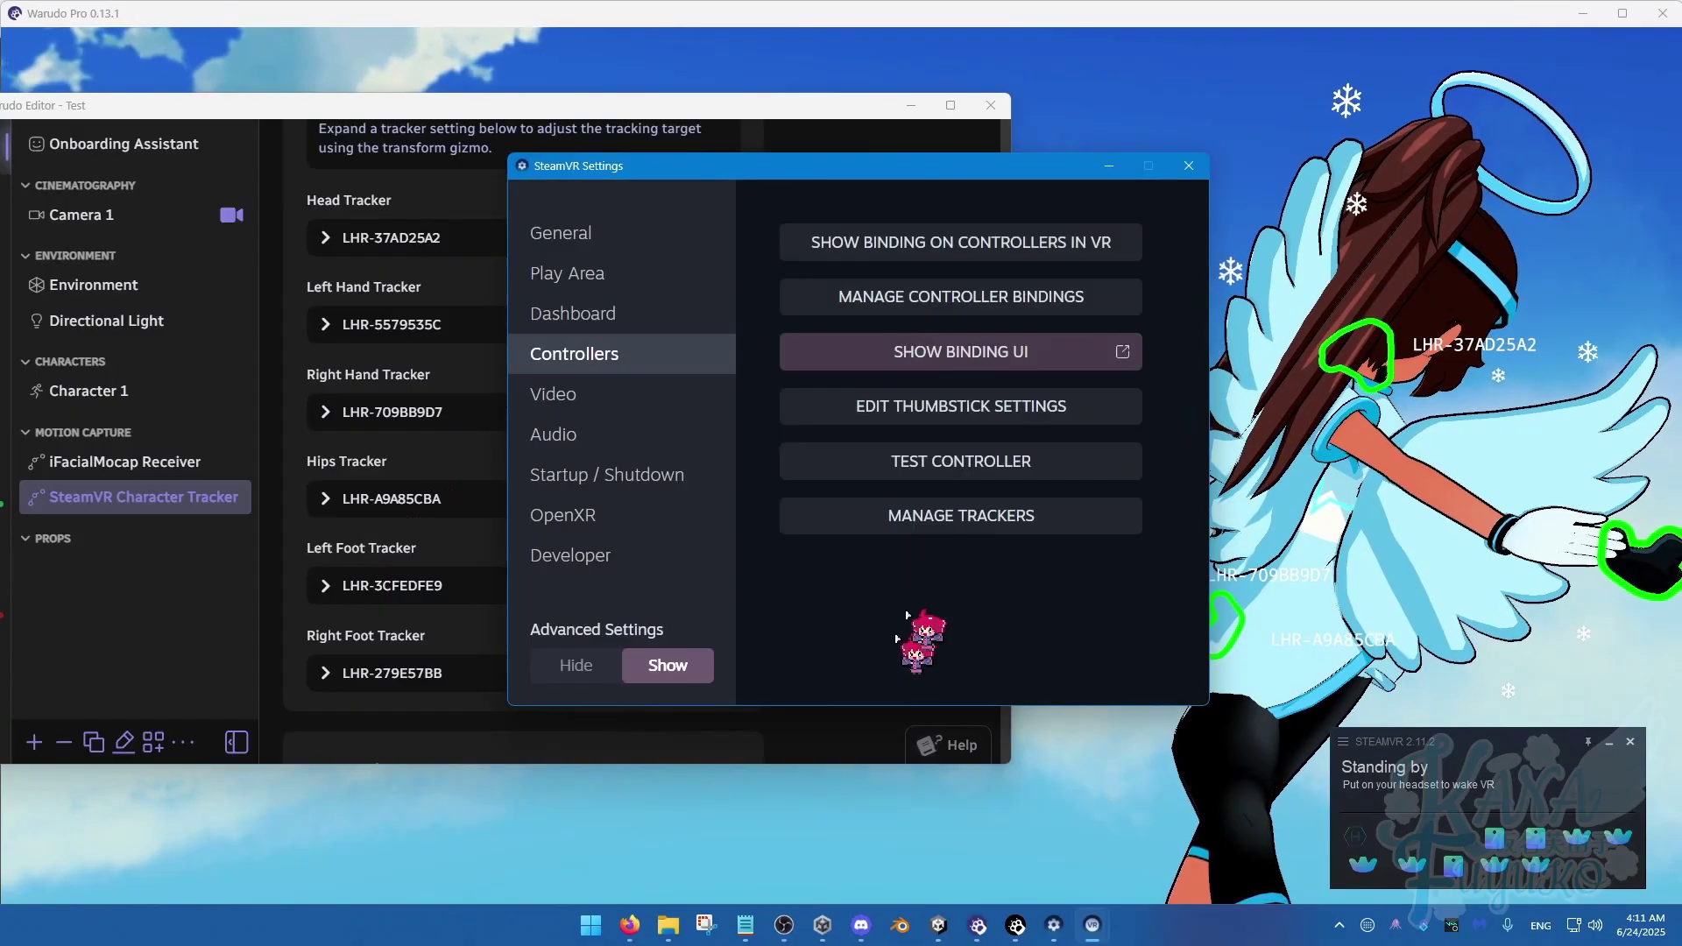
left_click(1189, 164)
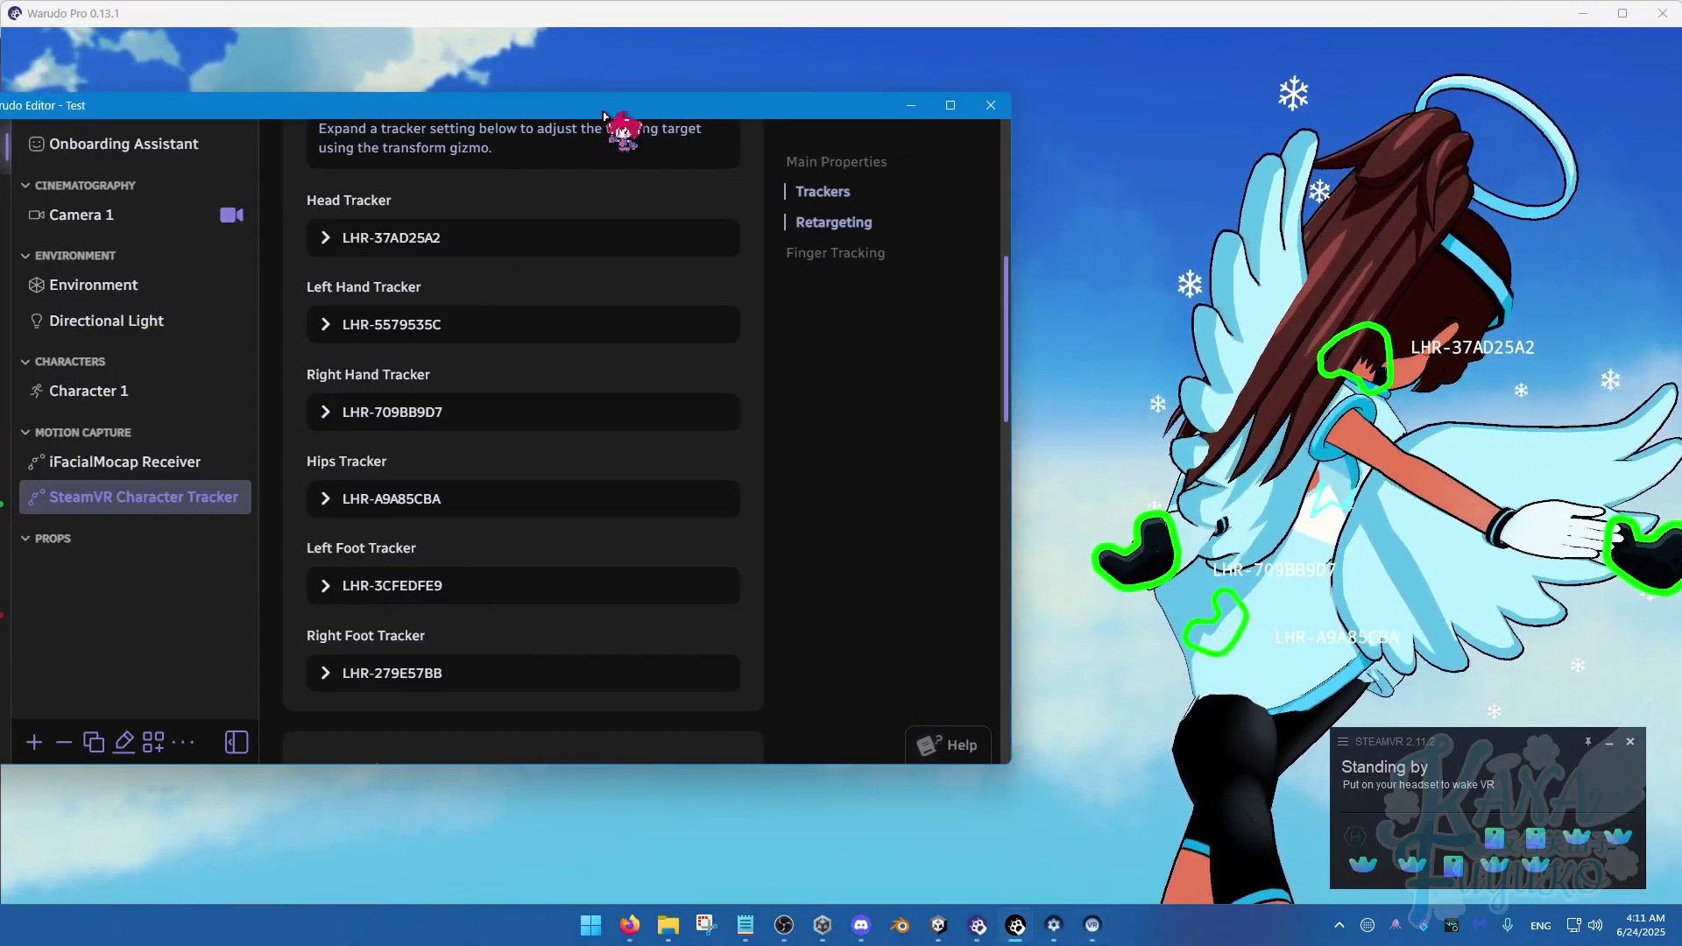
left_click_drag(602, 113, 678, 104)
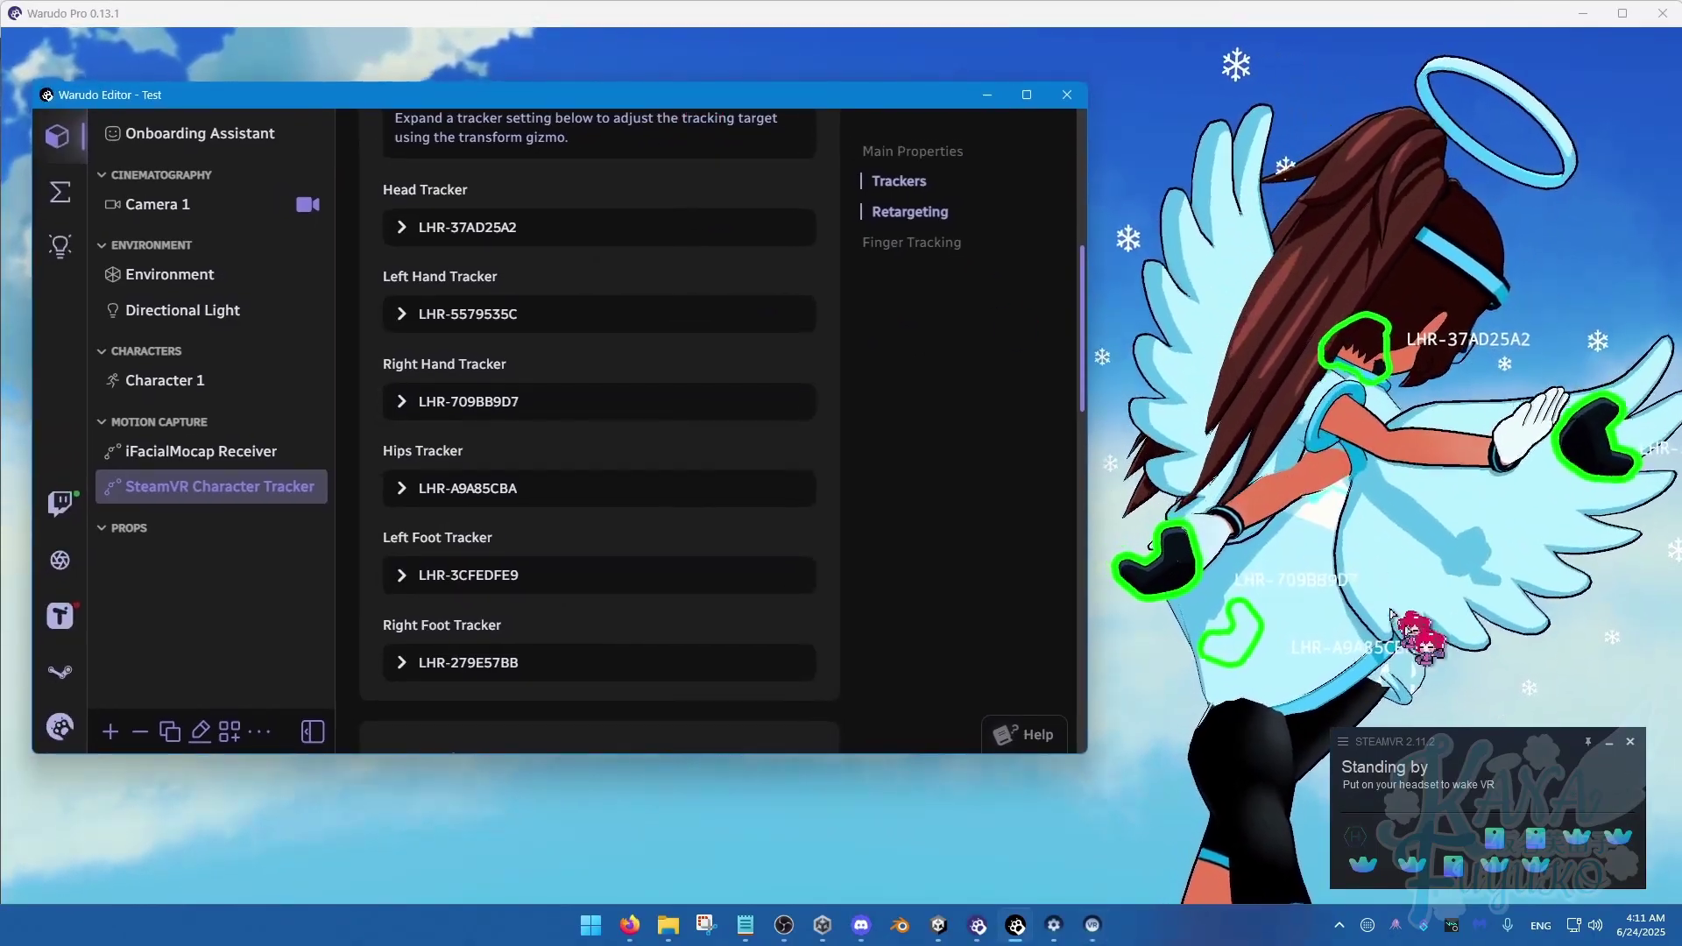
Bring the SteamVR status window over the editor to check the headset's status, and return it to the screen corner.
left_click_drag(1483, 741, 933, 353)
left_click(804, 456)
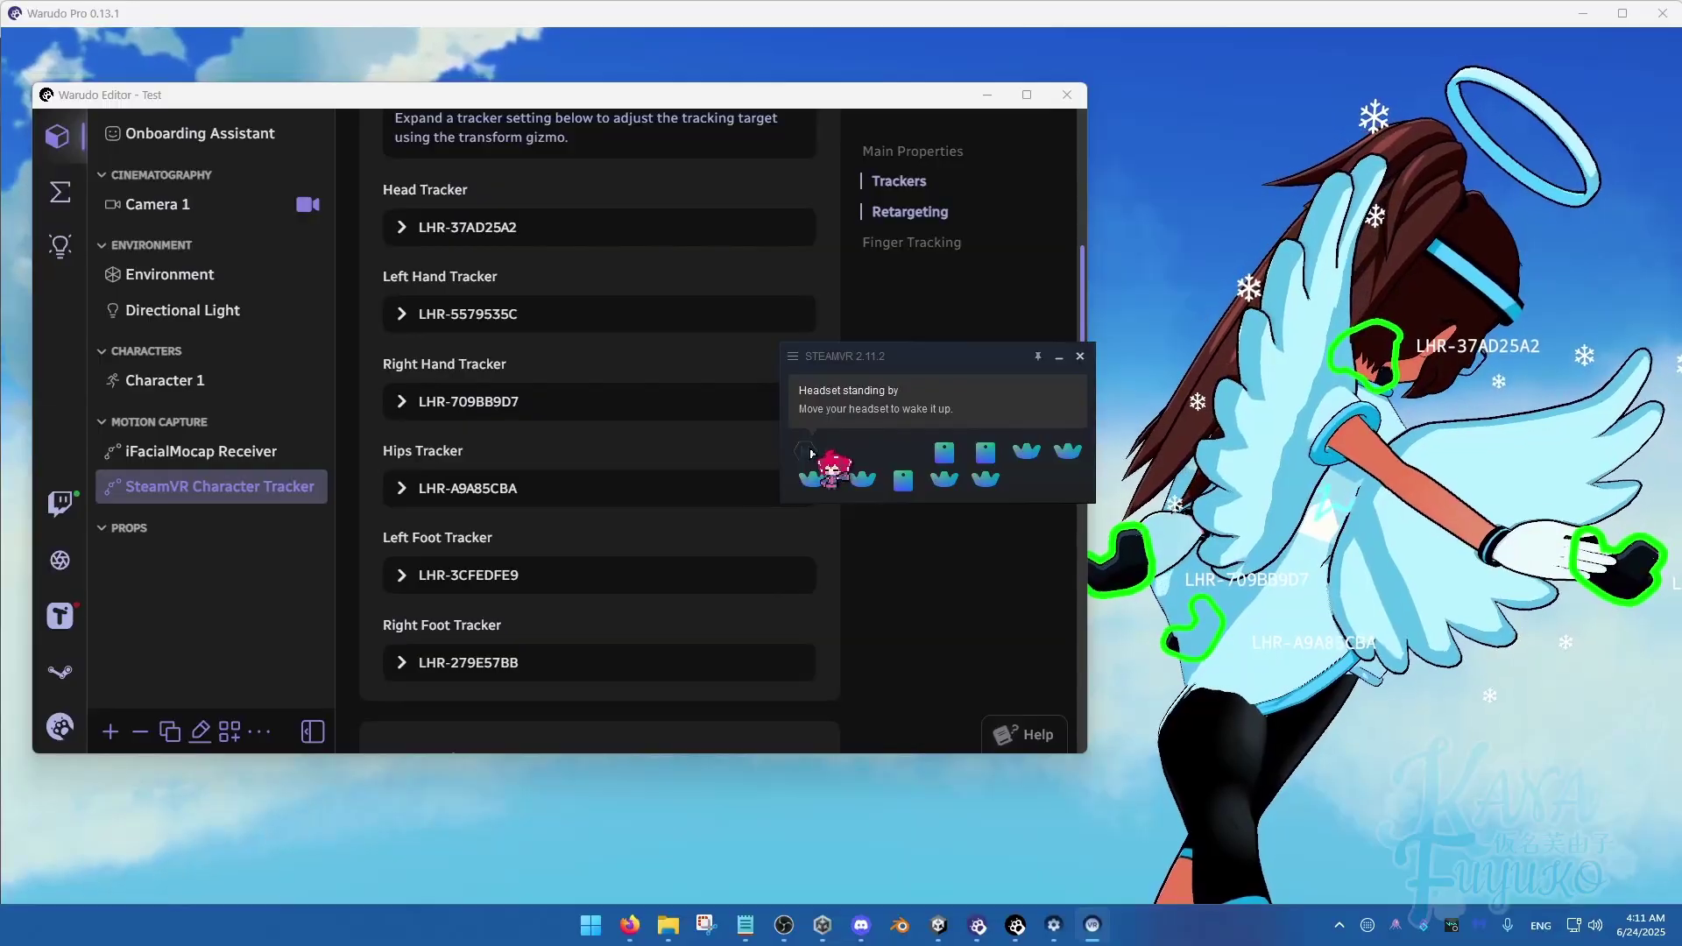
left_click(812, 462)
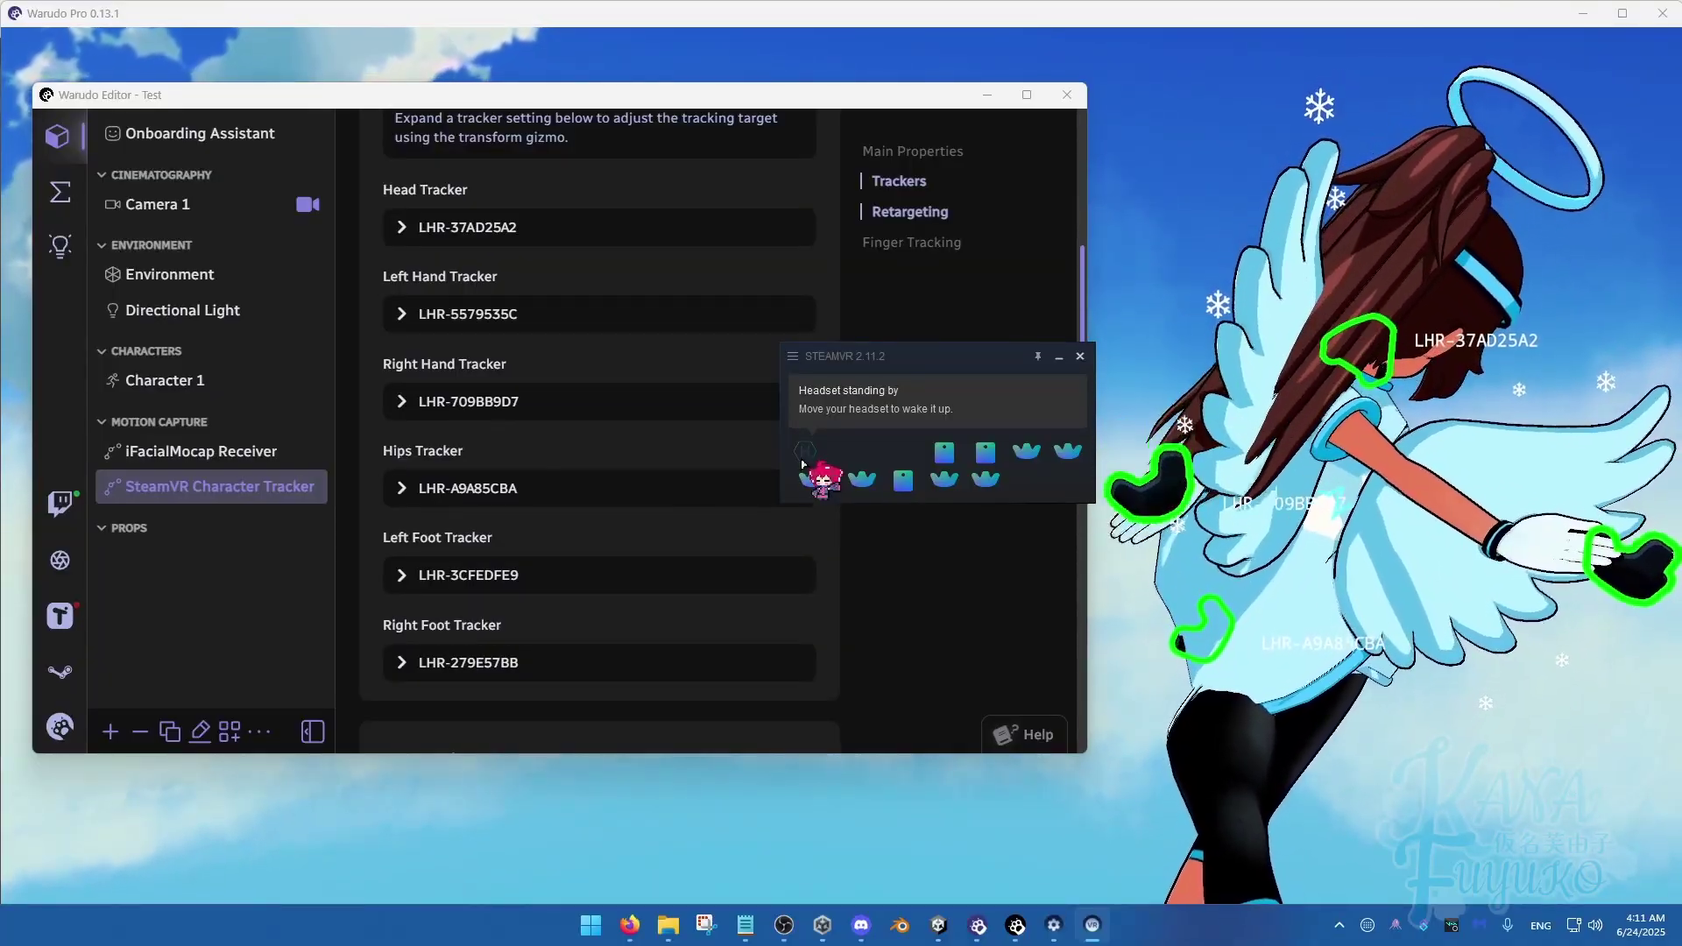
left_click_drag(929, 360, 1511, 761)
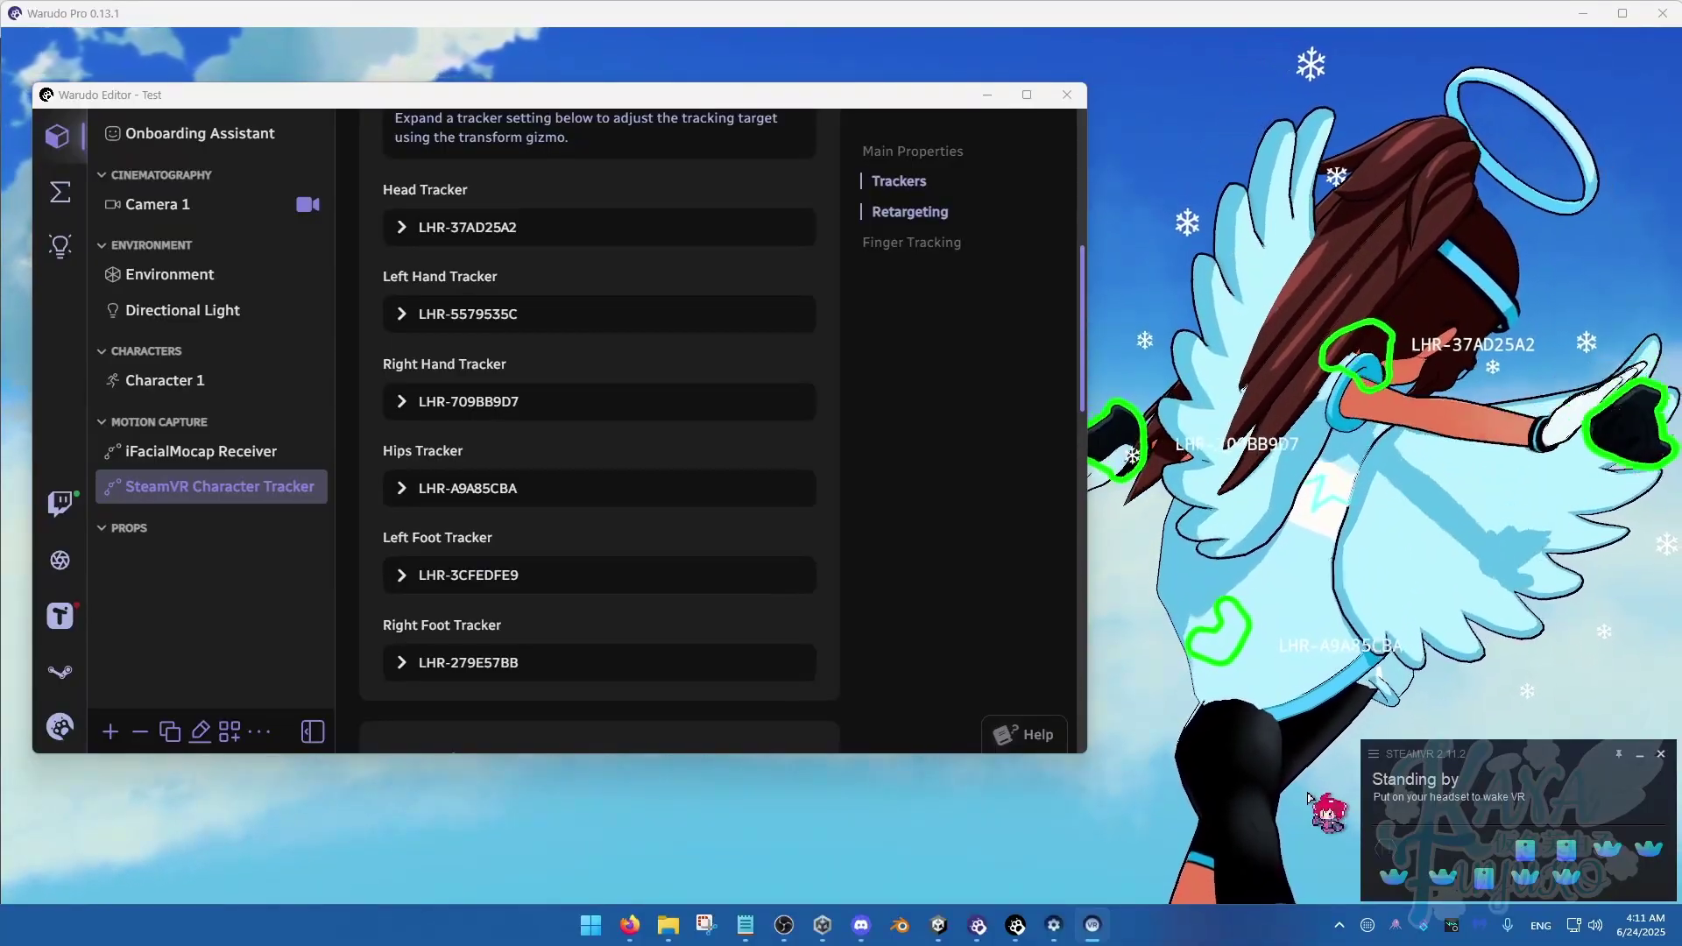
Start the SteamVR Character Tracker's setup calibration and review the offset recalculation option and each body part's assigned tracker.
left_click_drag(908, 548, 581, 336)
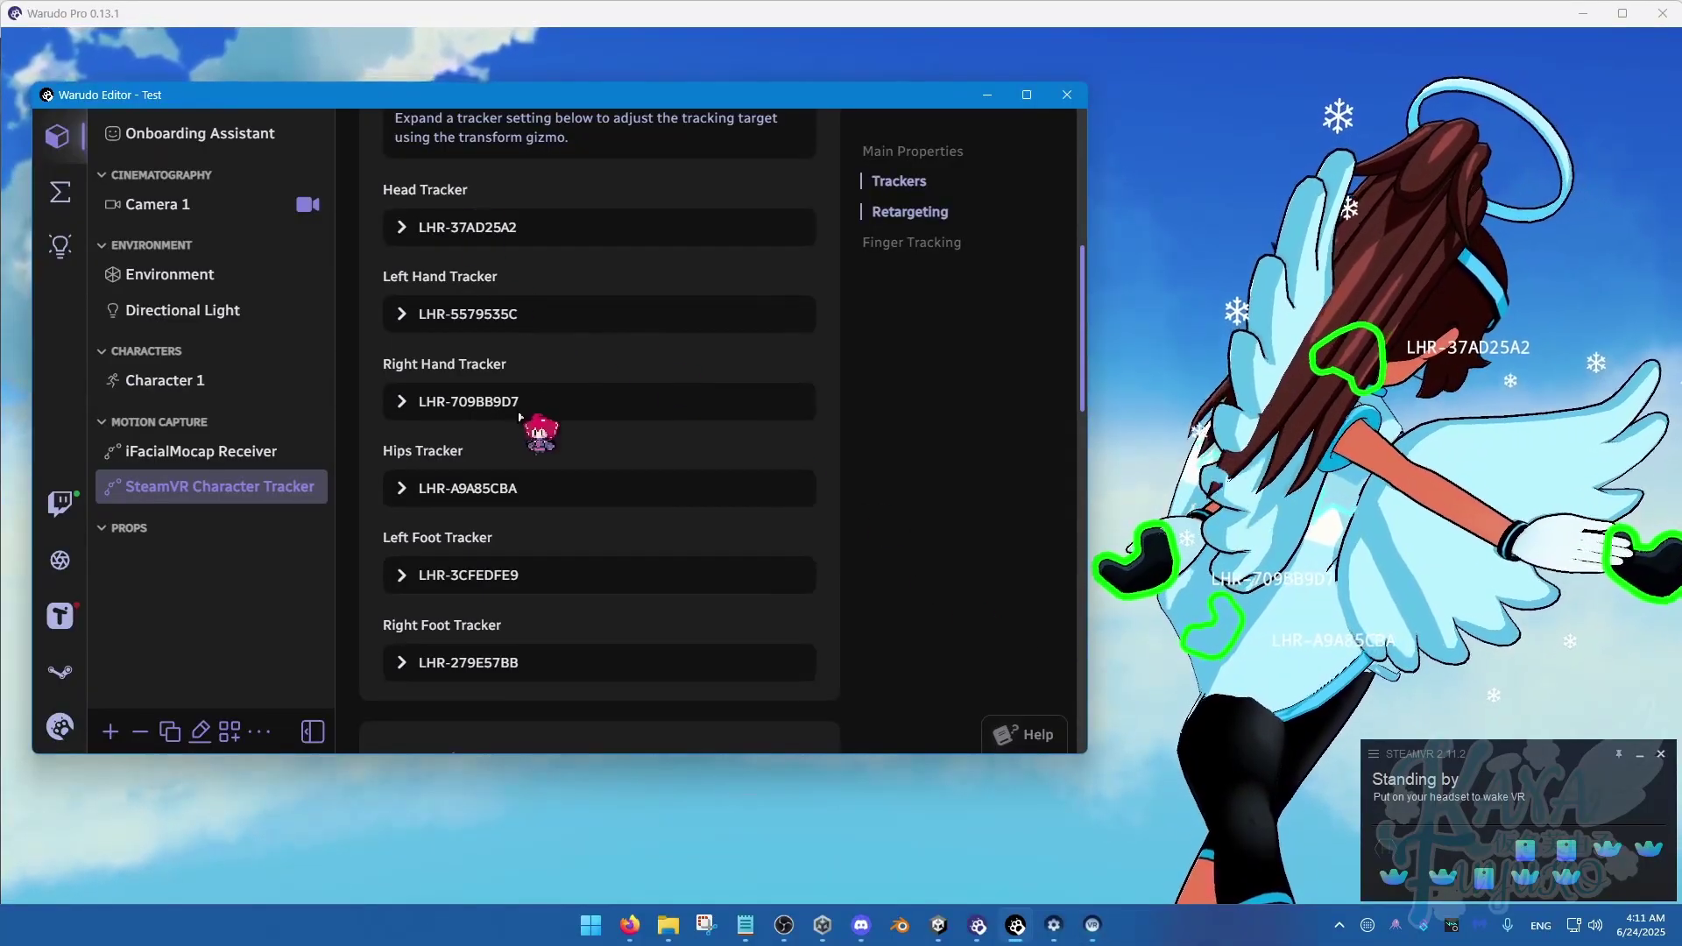
scroll(499, 401, "up", 5)
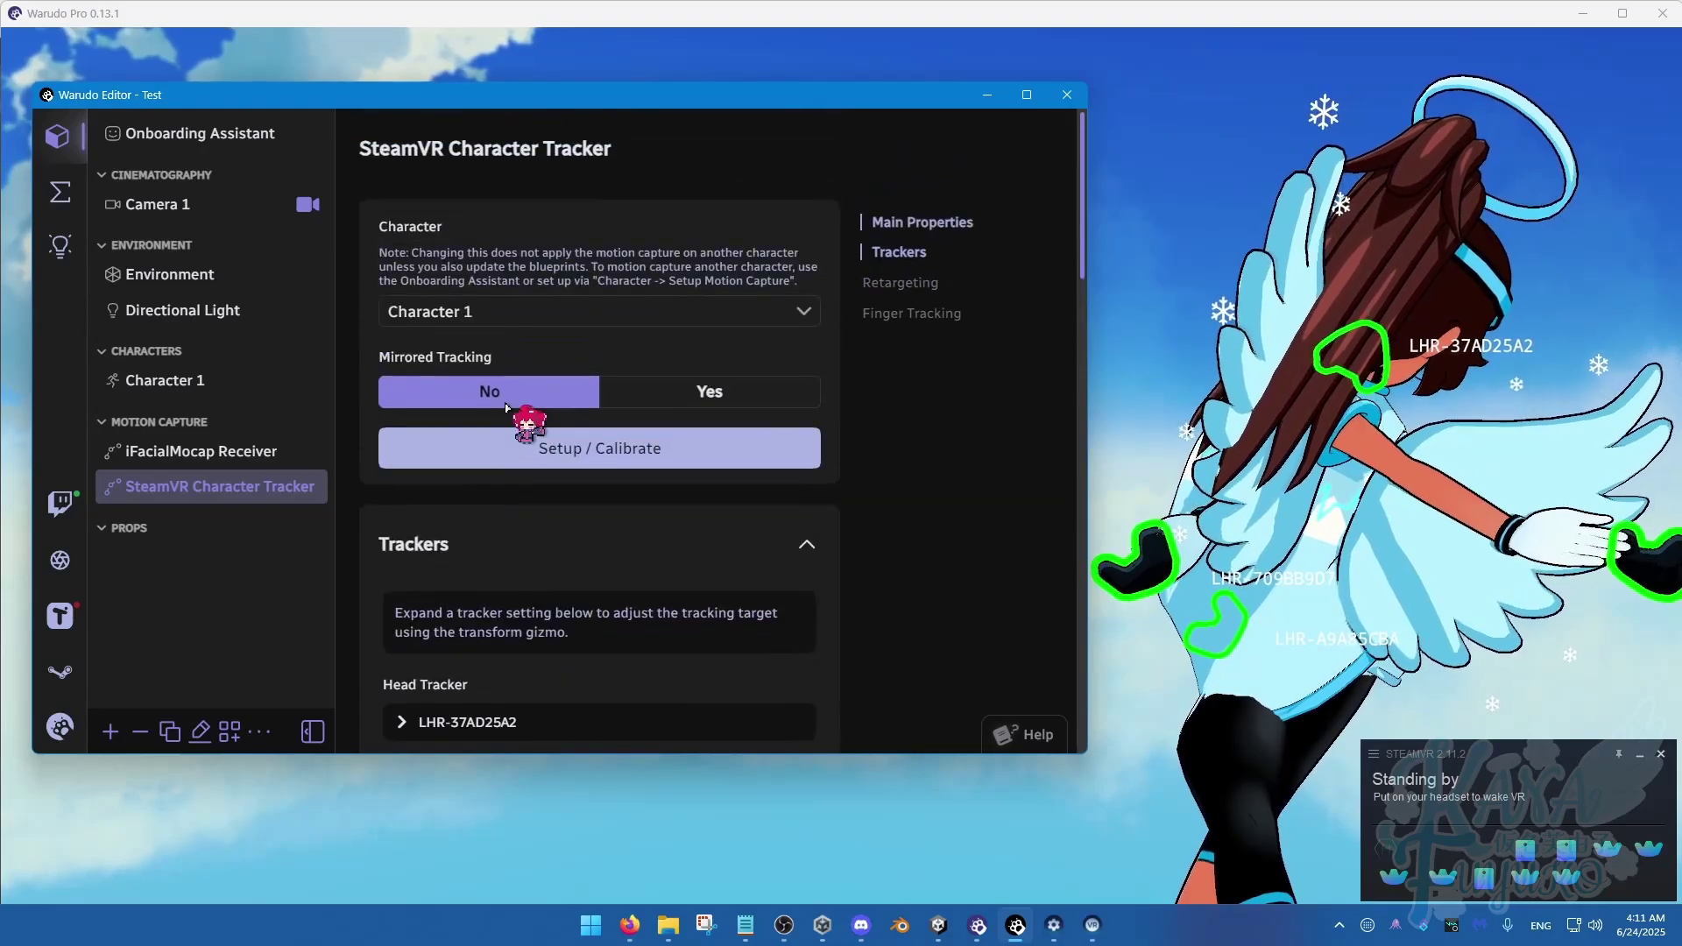
left_click(592, 450)
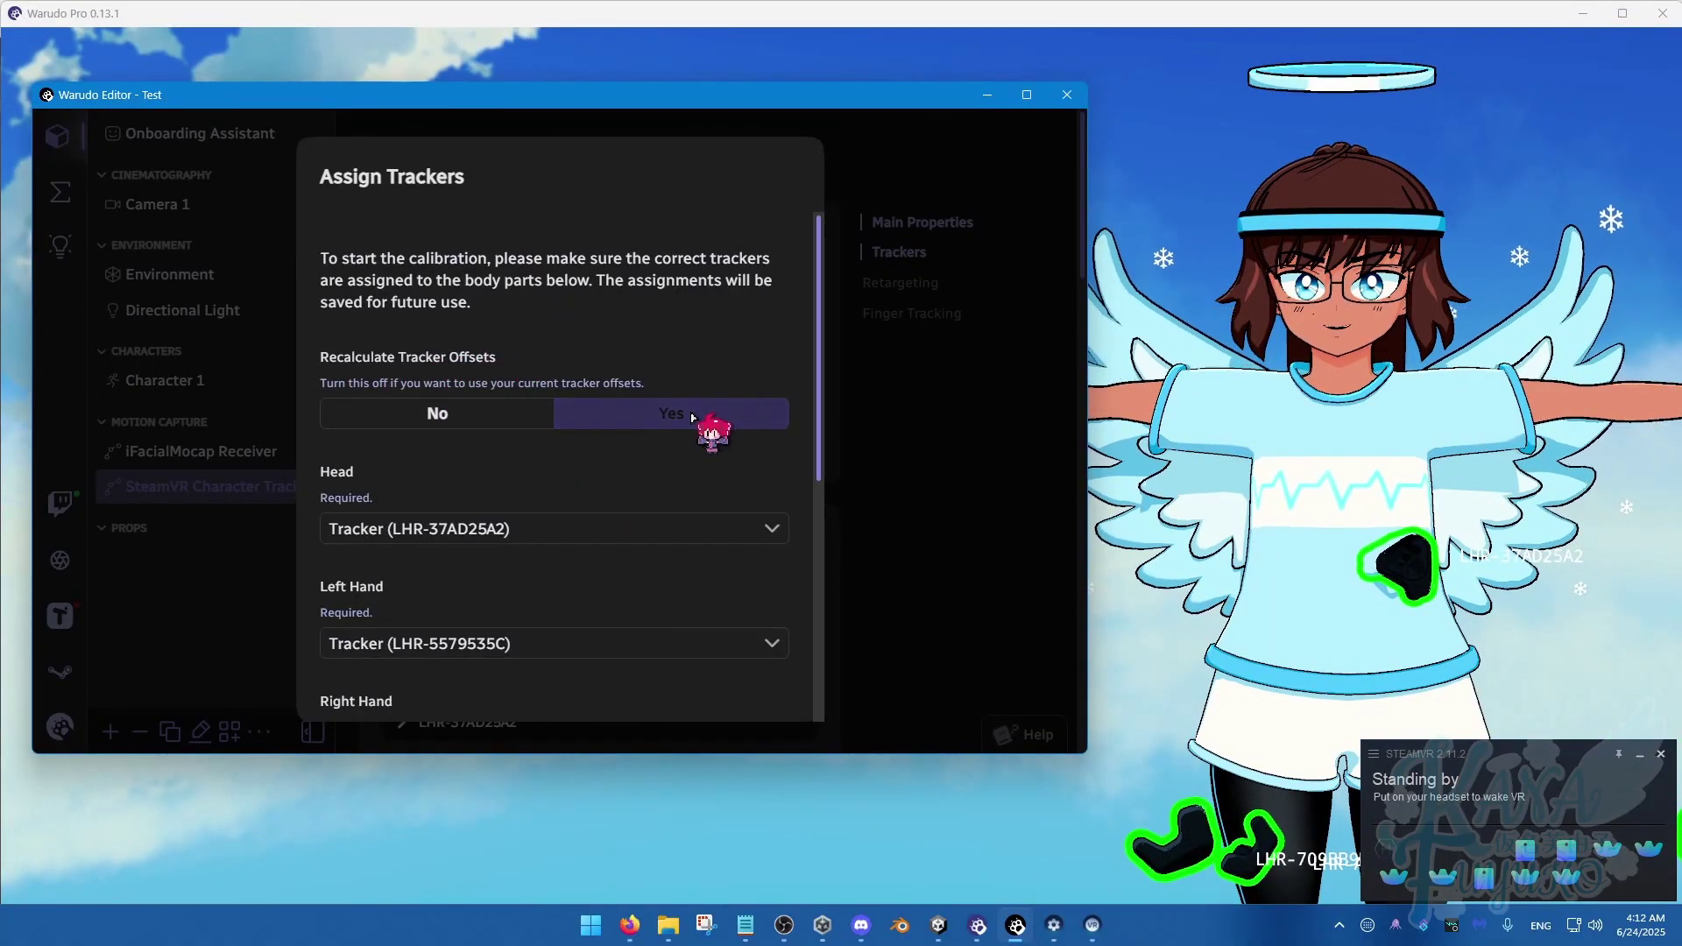
scroll(665, 437, "down", 3)
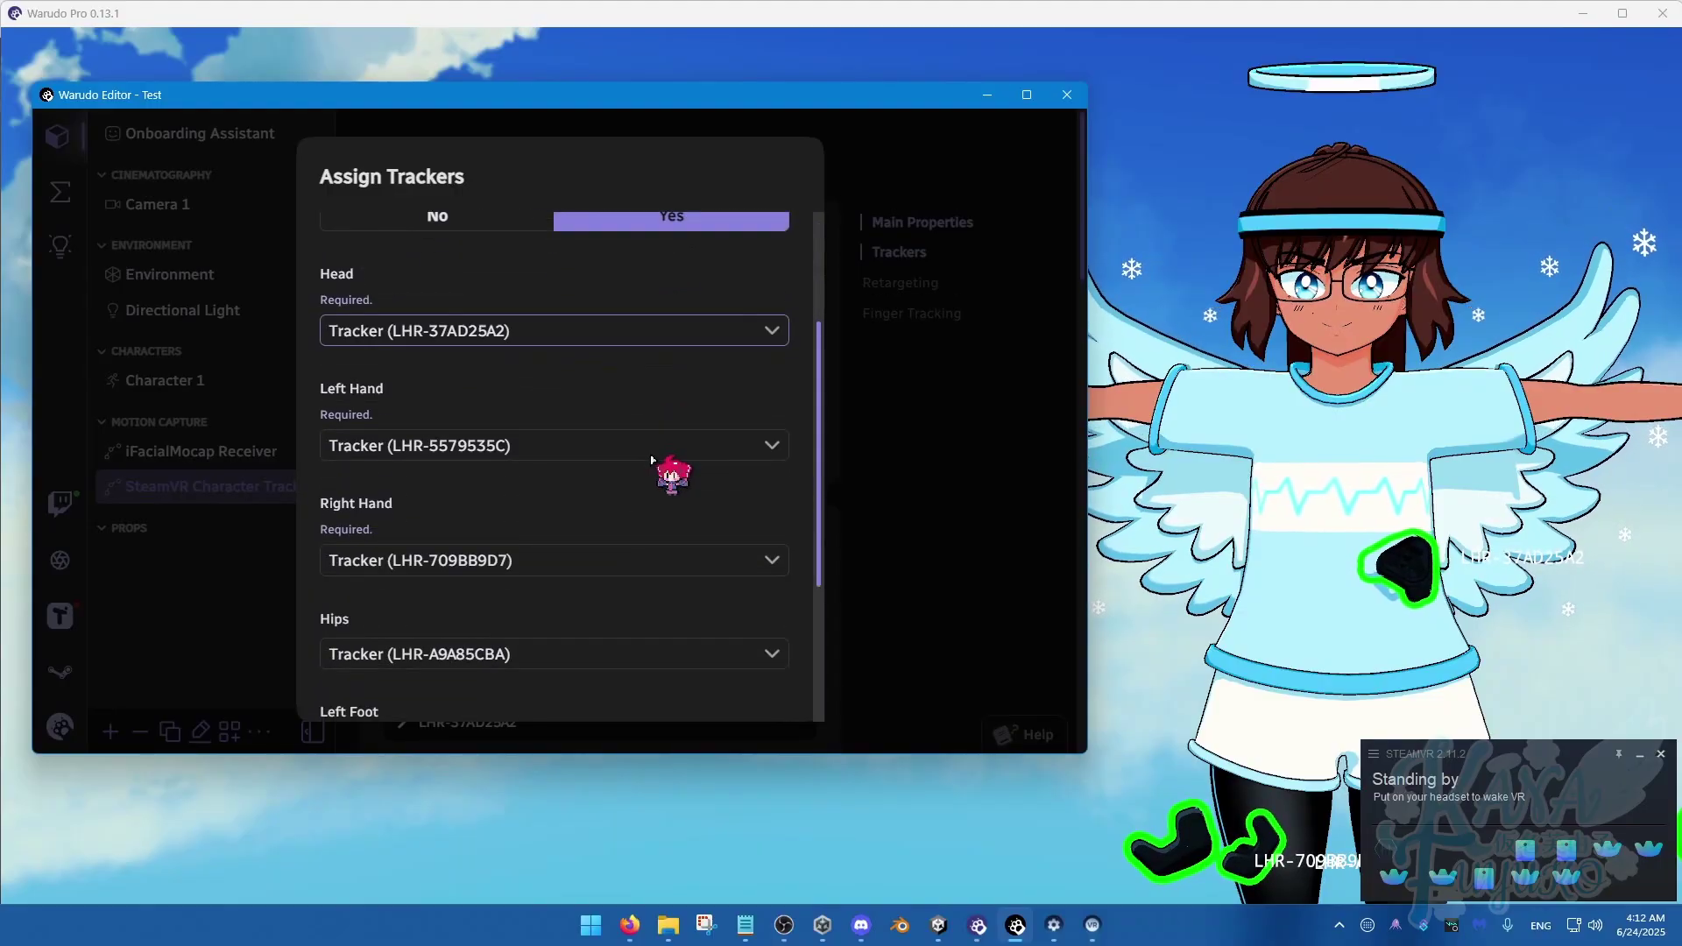
scroll(454, 396, "up", 1)
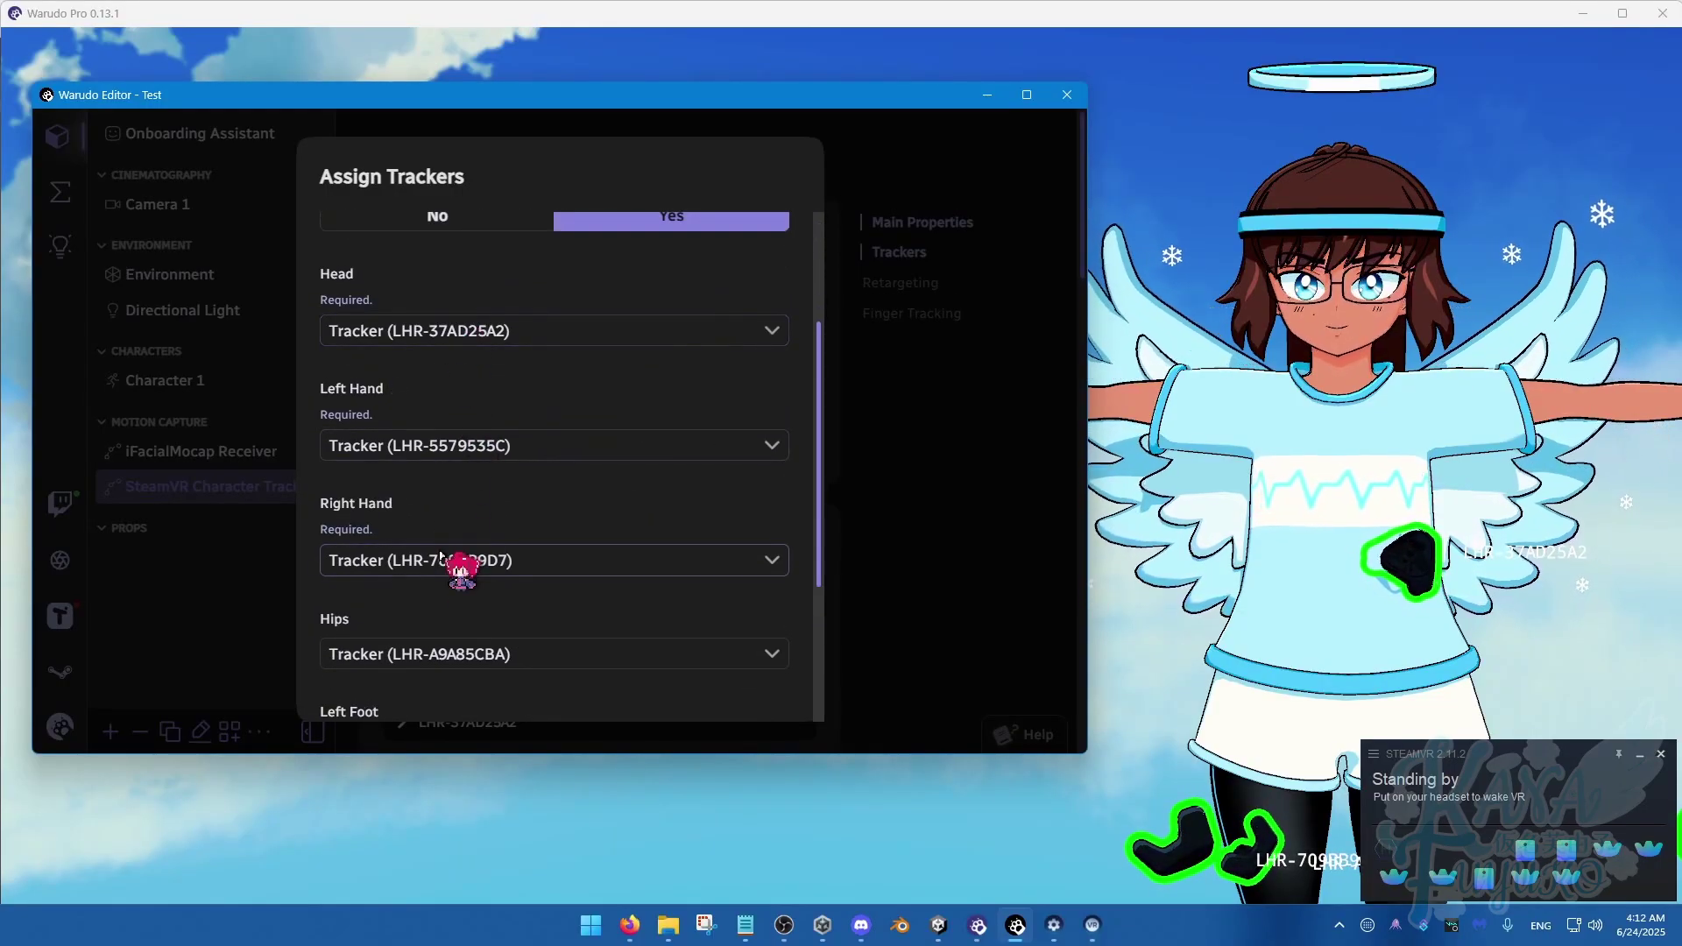
scroll(458, 653, "down", 2)
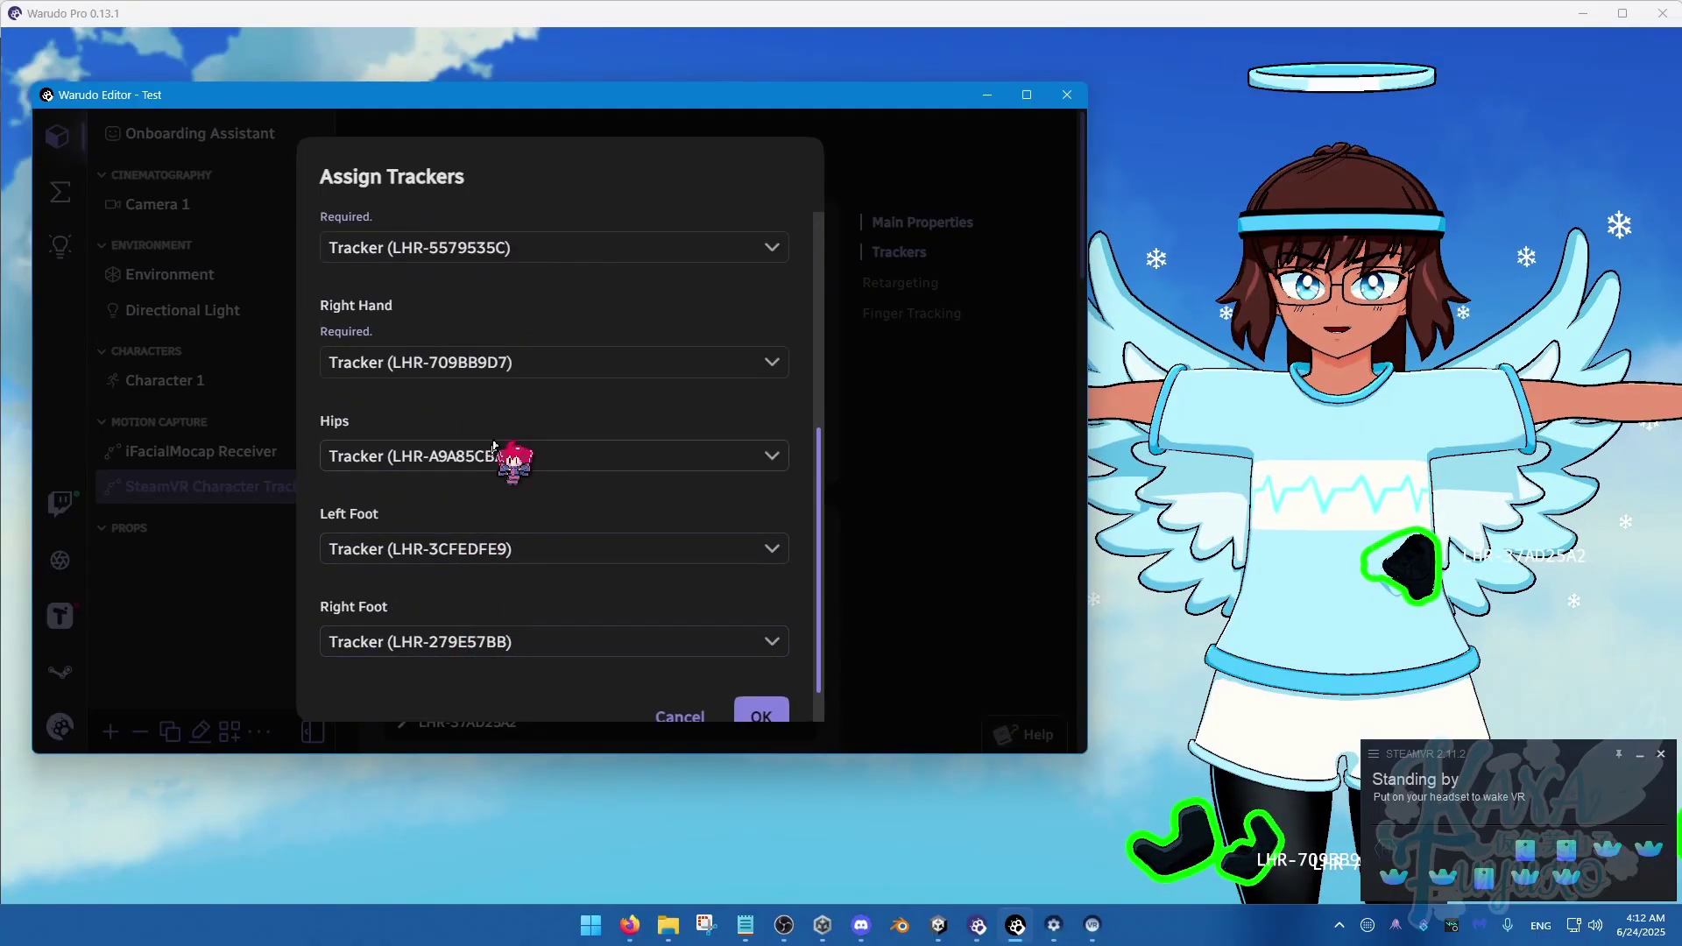
scroll(493, 445, "up", 2)
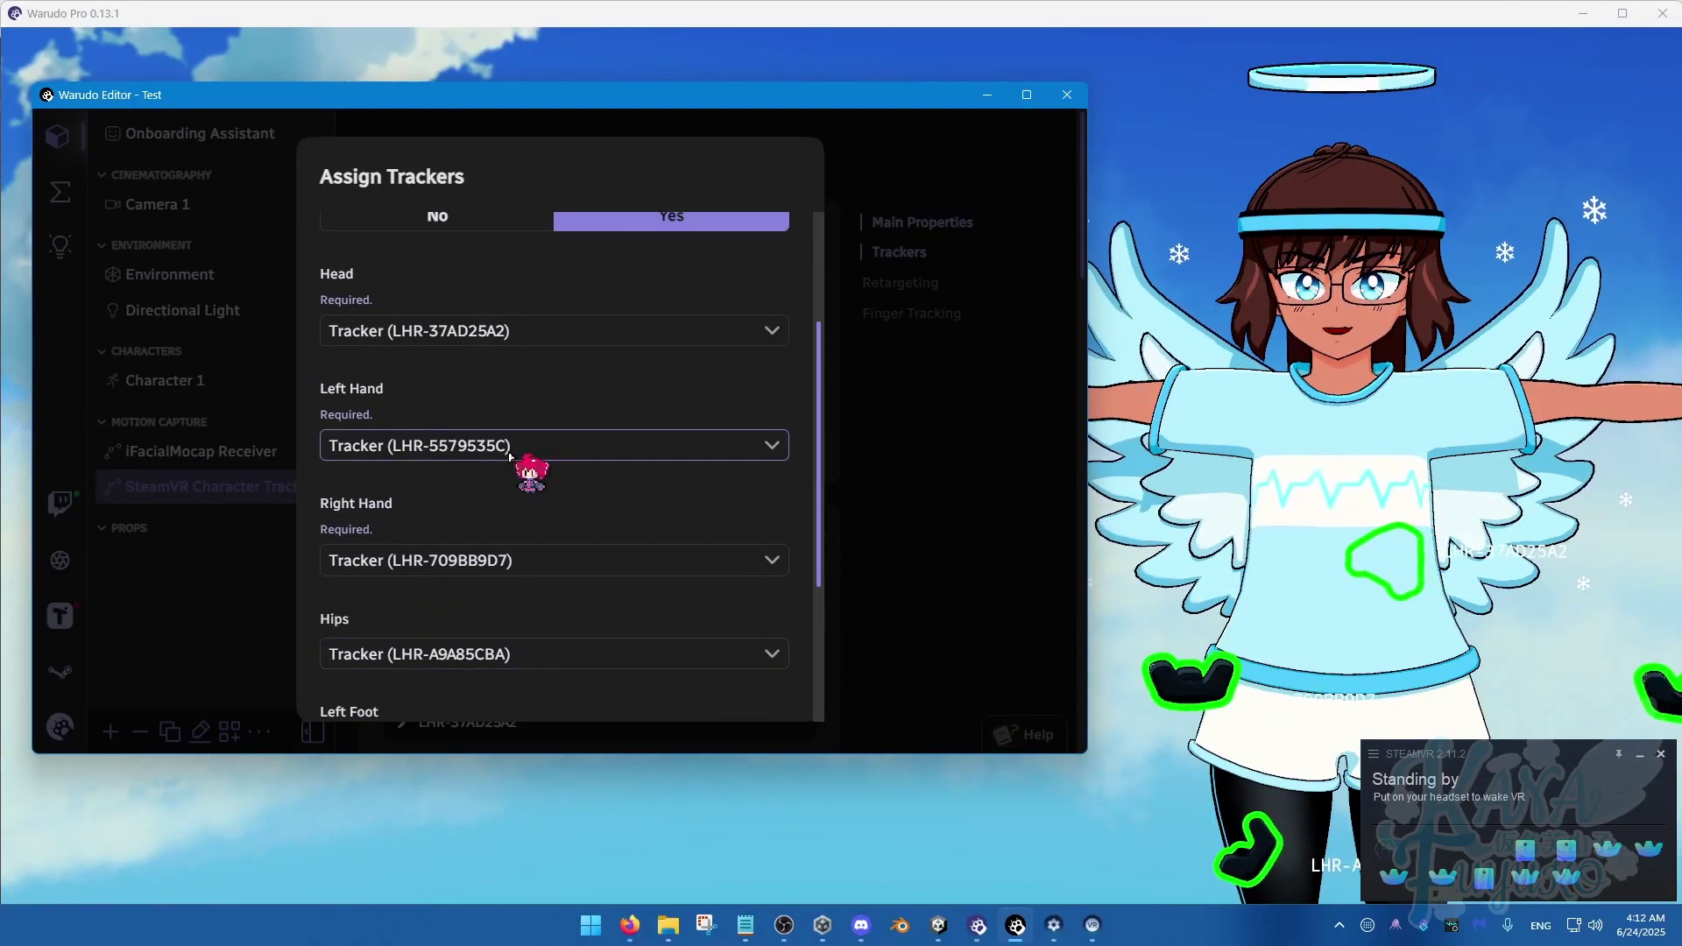
scroll(525, 462, "down", 3)
scroll(589, 450, "up", 4)
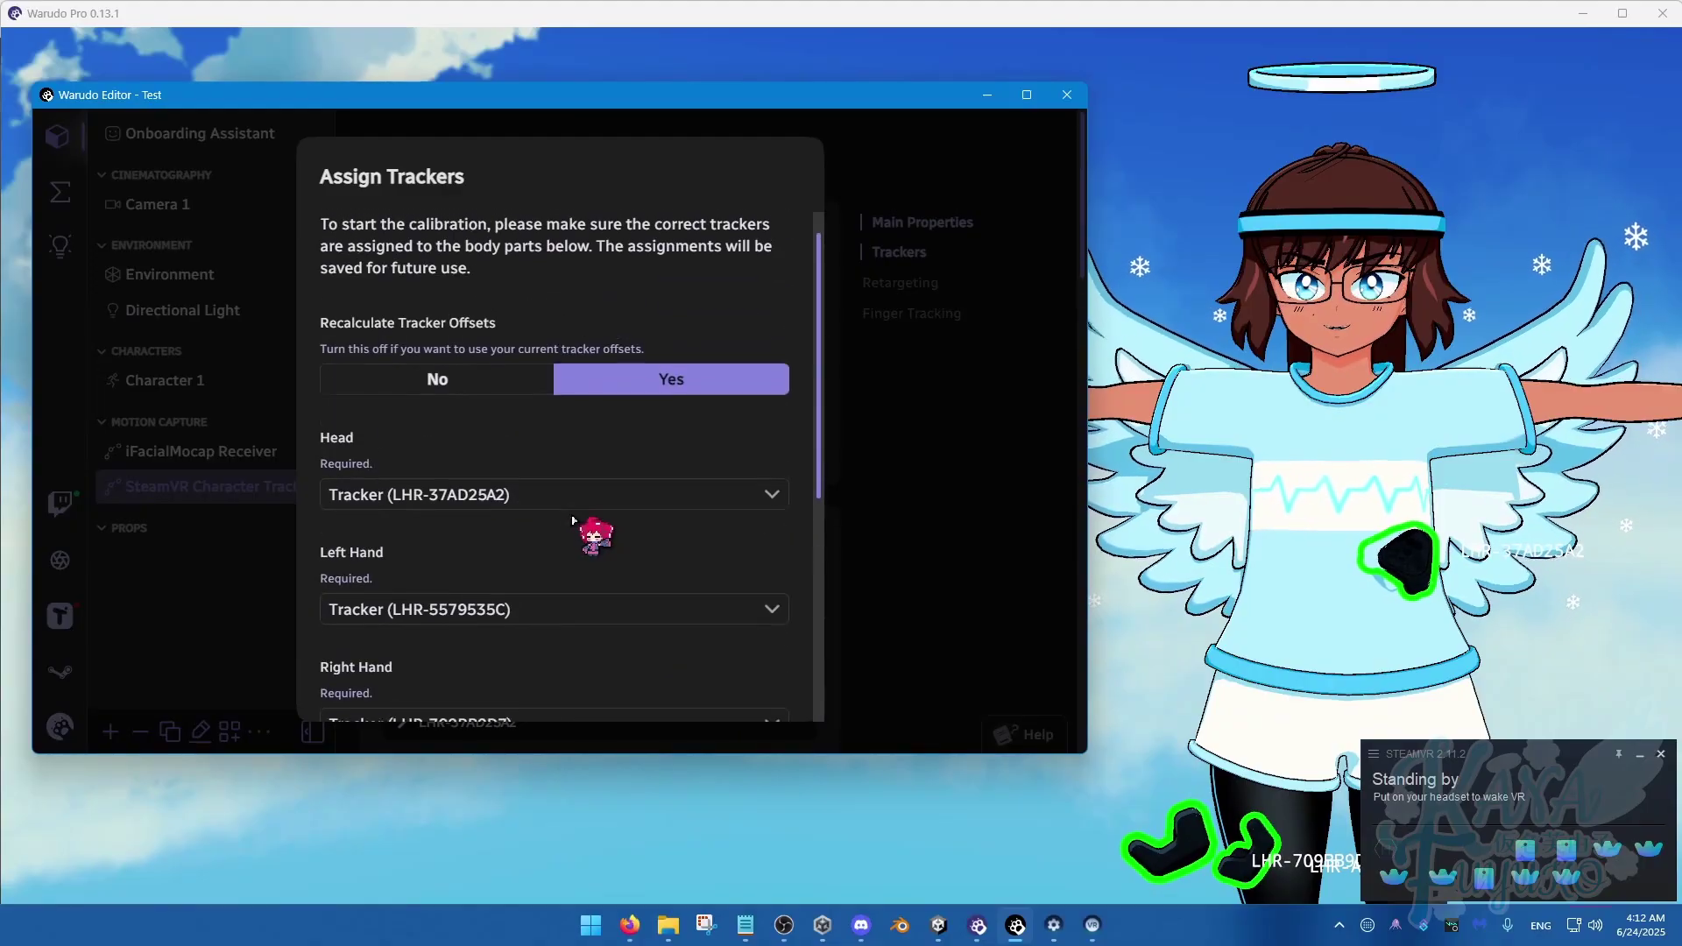
Accept the tracker assignments with Recalculate Tracker Offsets enabled and run the T-pose calibration.
scroll(573, 520, "down", 4)
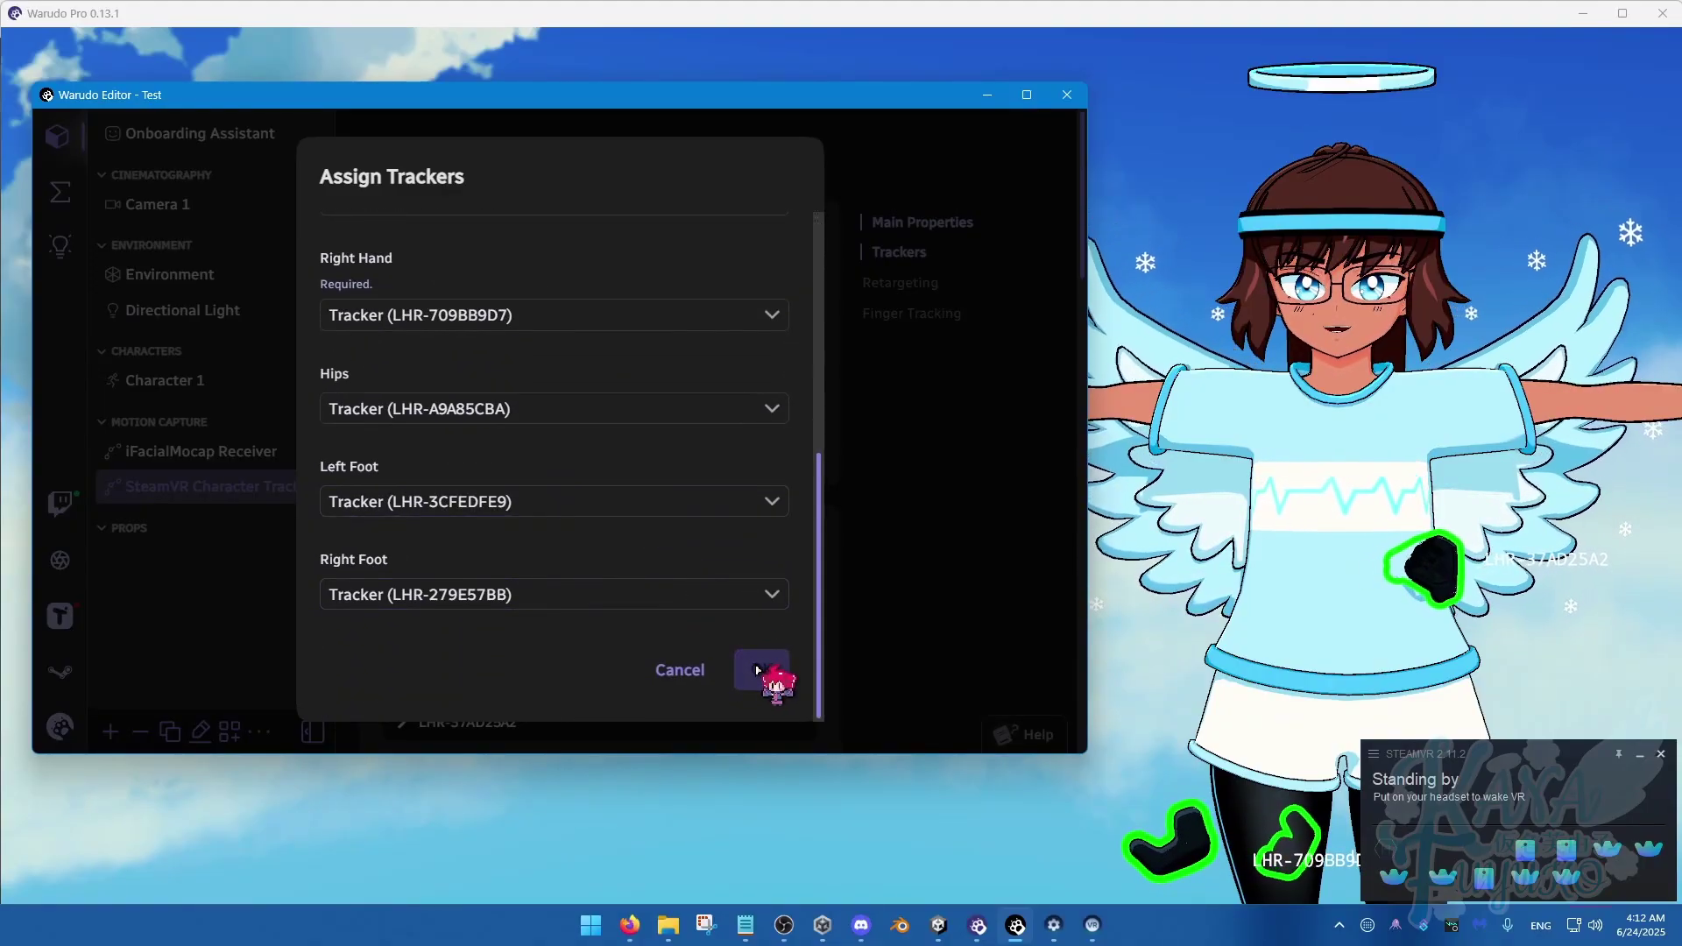
left_click(758, 673)
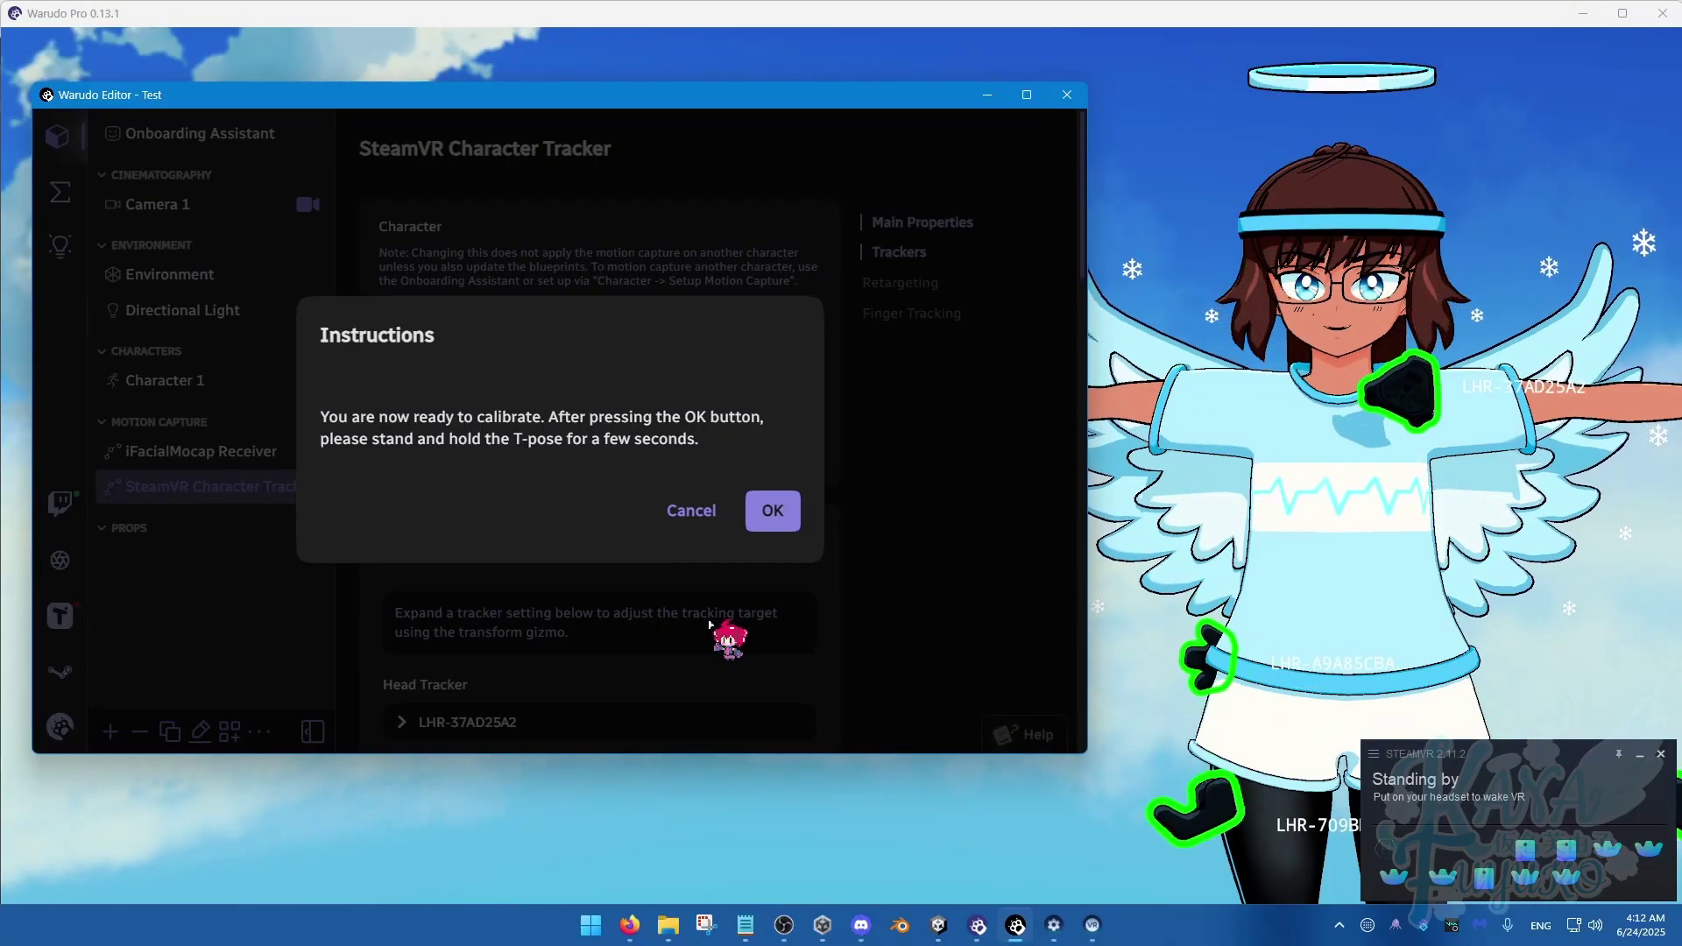
left_click(790, 516)
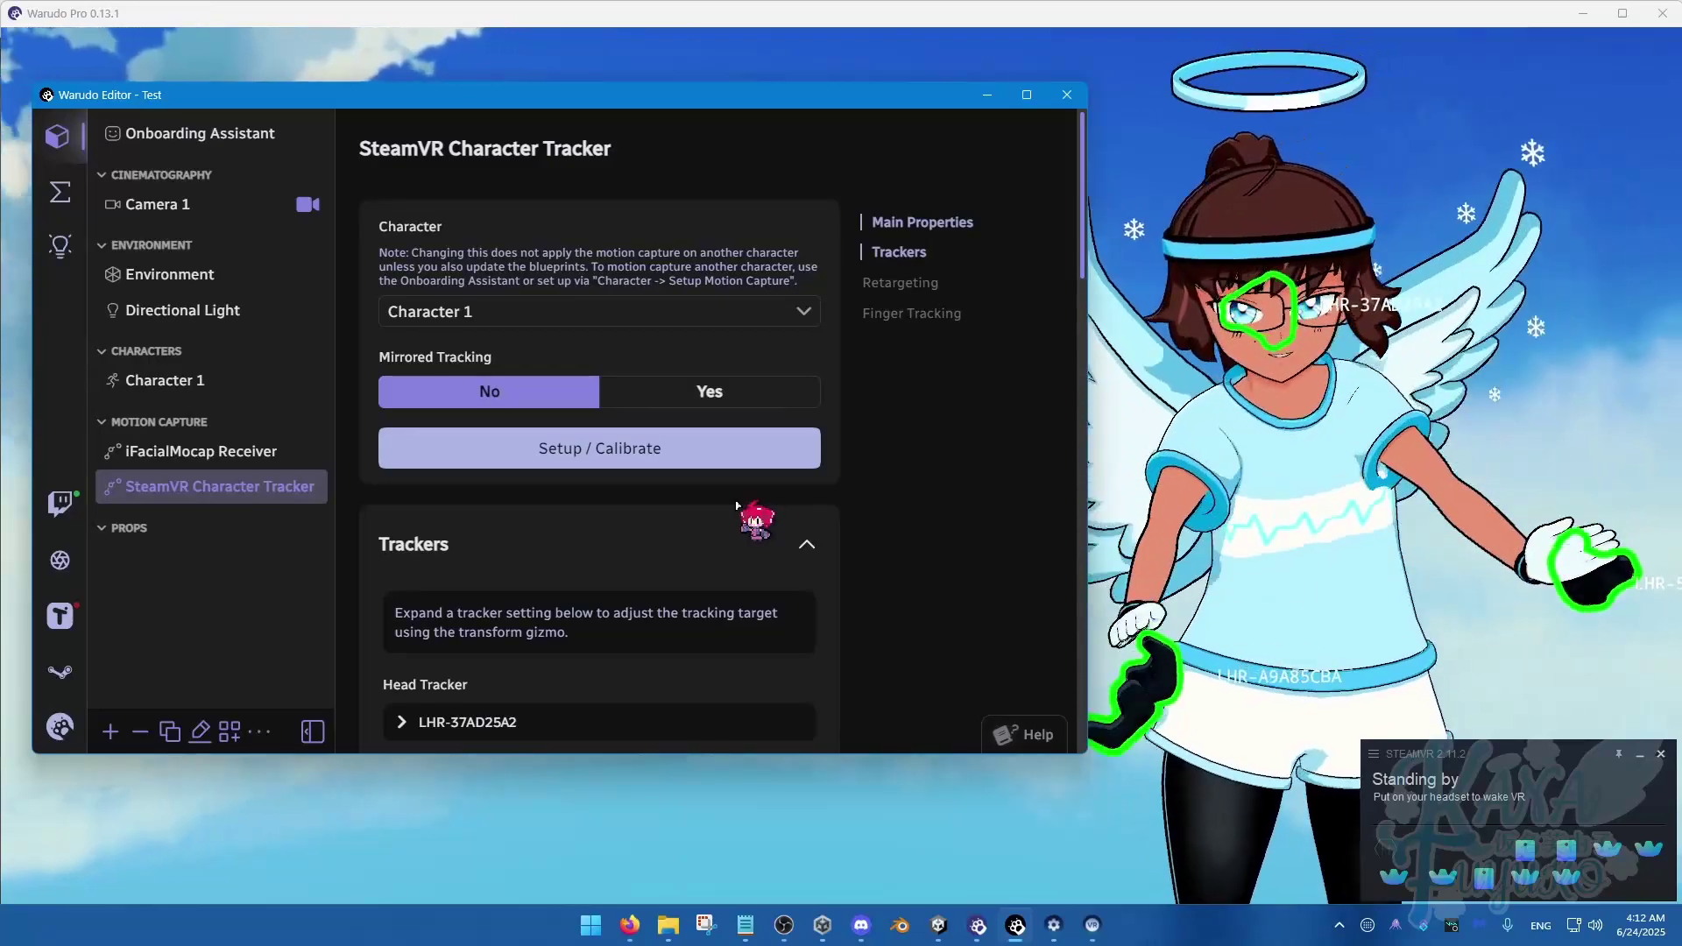
Bring the full character view forward to check the tracked pose, and set Mirrored Tracking to Yes in the SteamVR Character Tracker.
left_click(1174, 466)
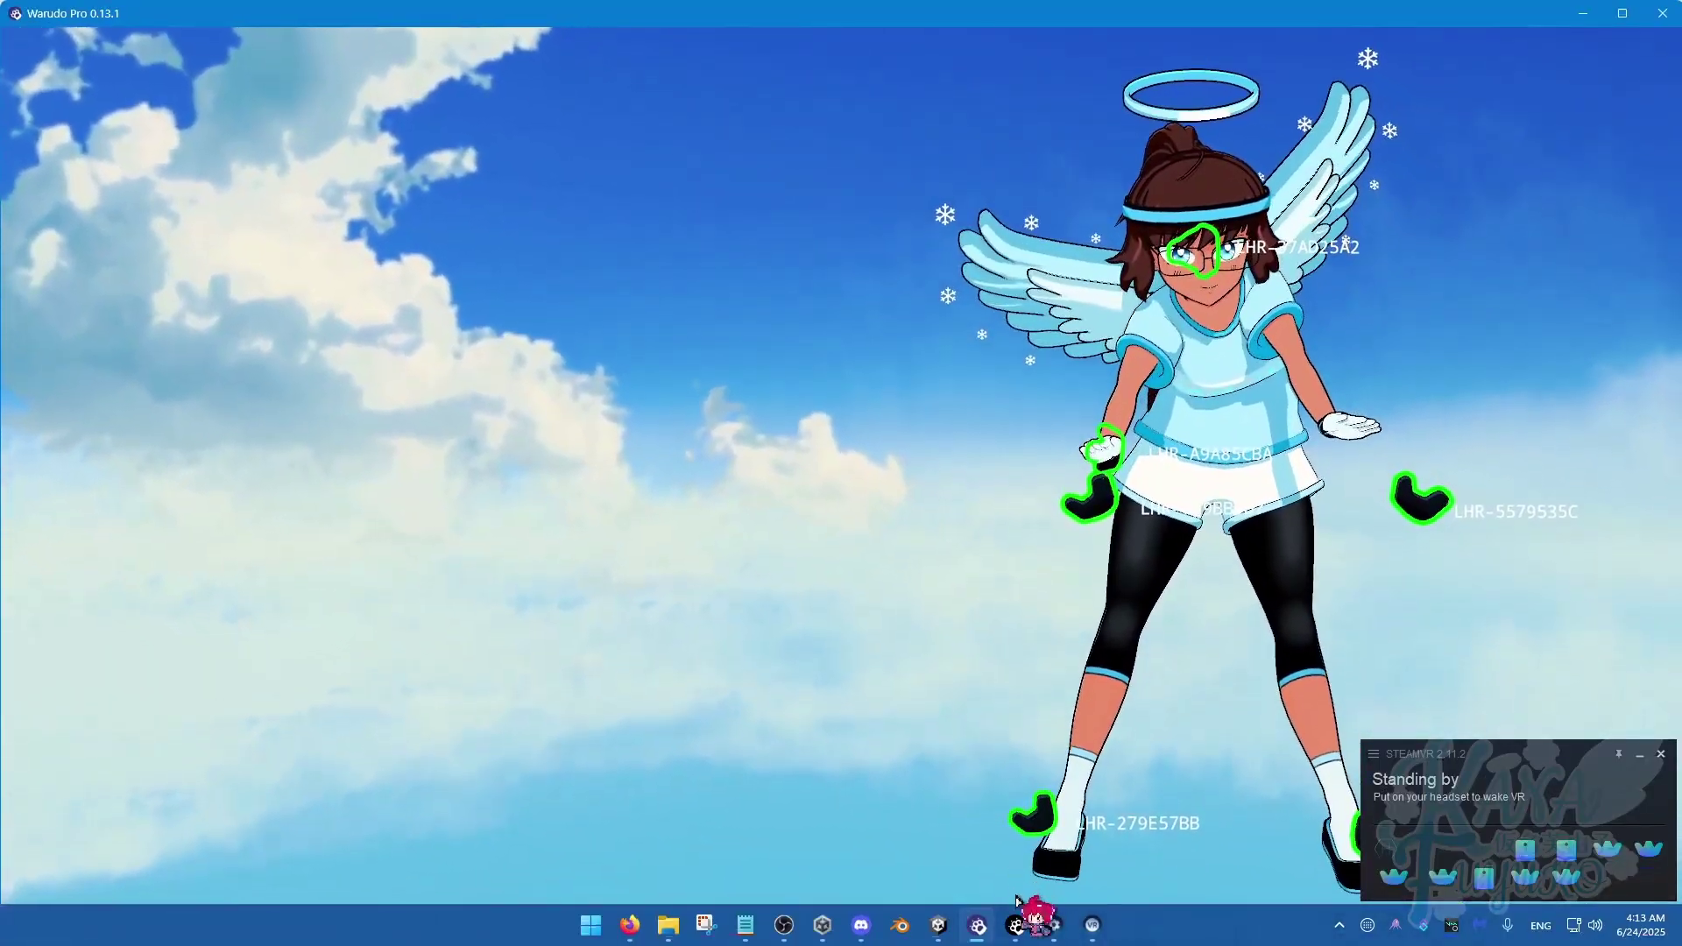
left_click(1016, 925)
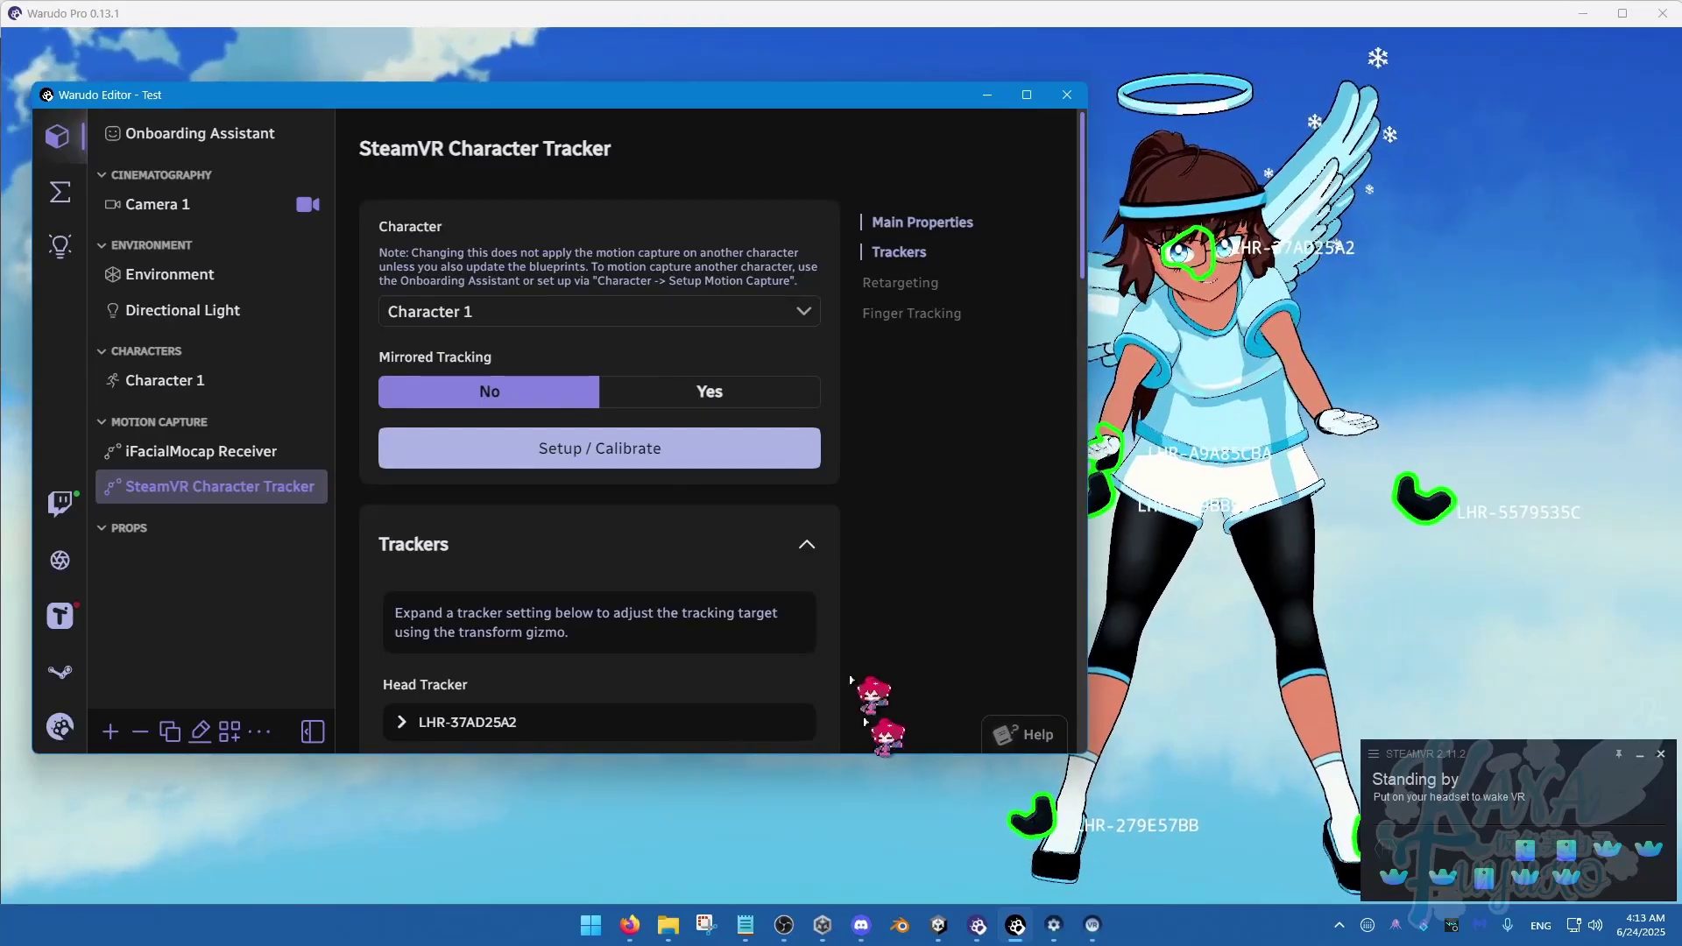
left_click(750, 394)
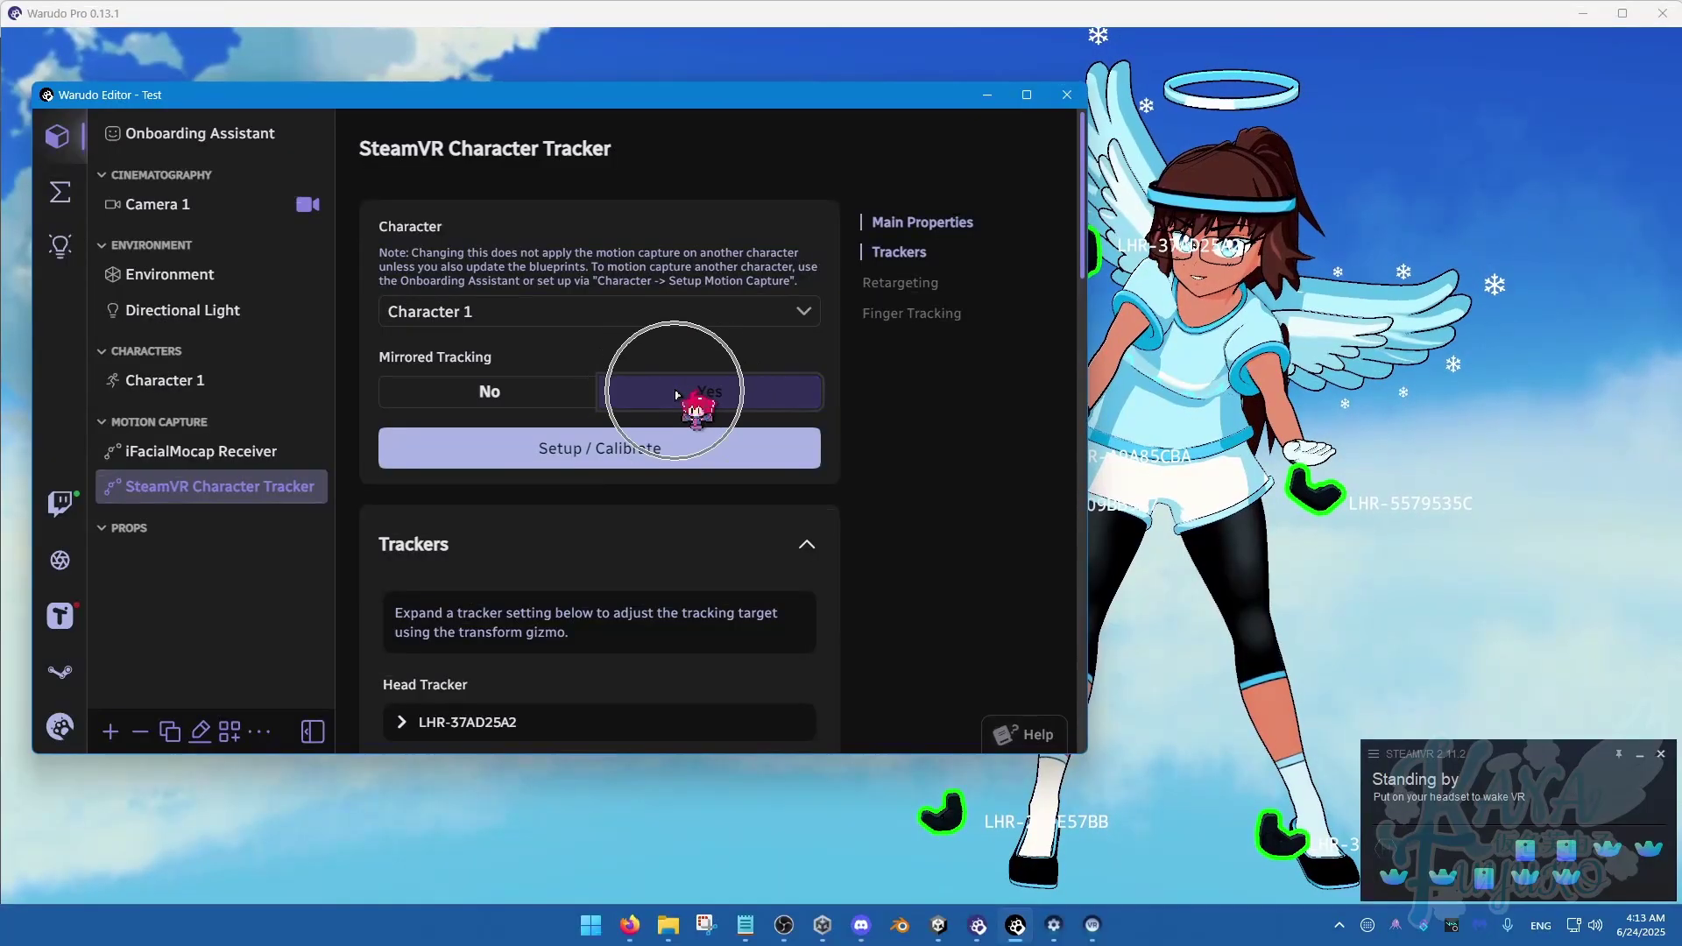
Expand the Head Tracker settings and raise its tracking target with the transform gizmo to a Y position offset of about -0.0207.
scroll(753, 543, "down", 3)
scroll(718, 533, "down", 3)
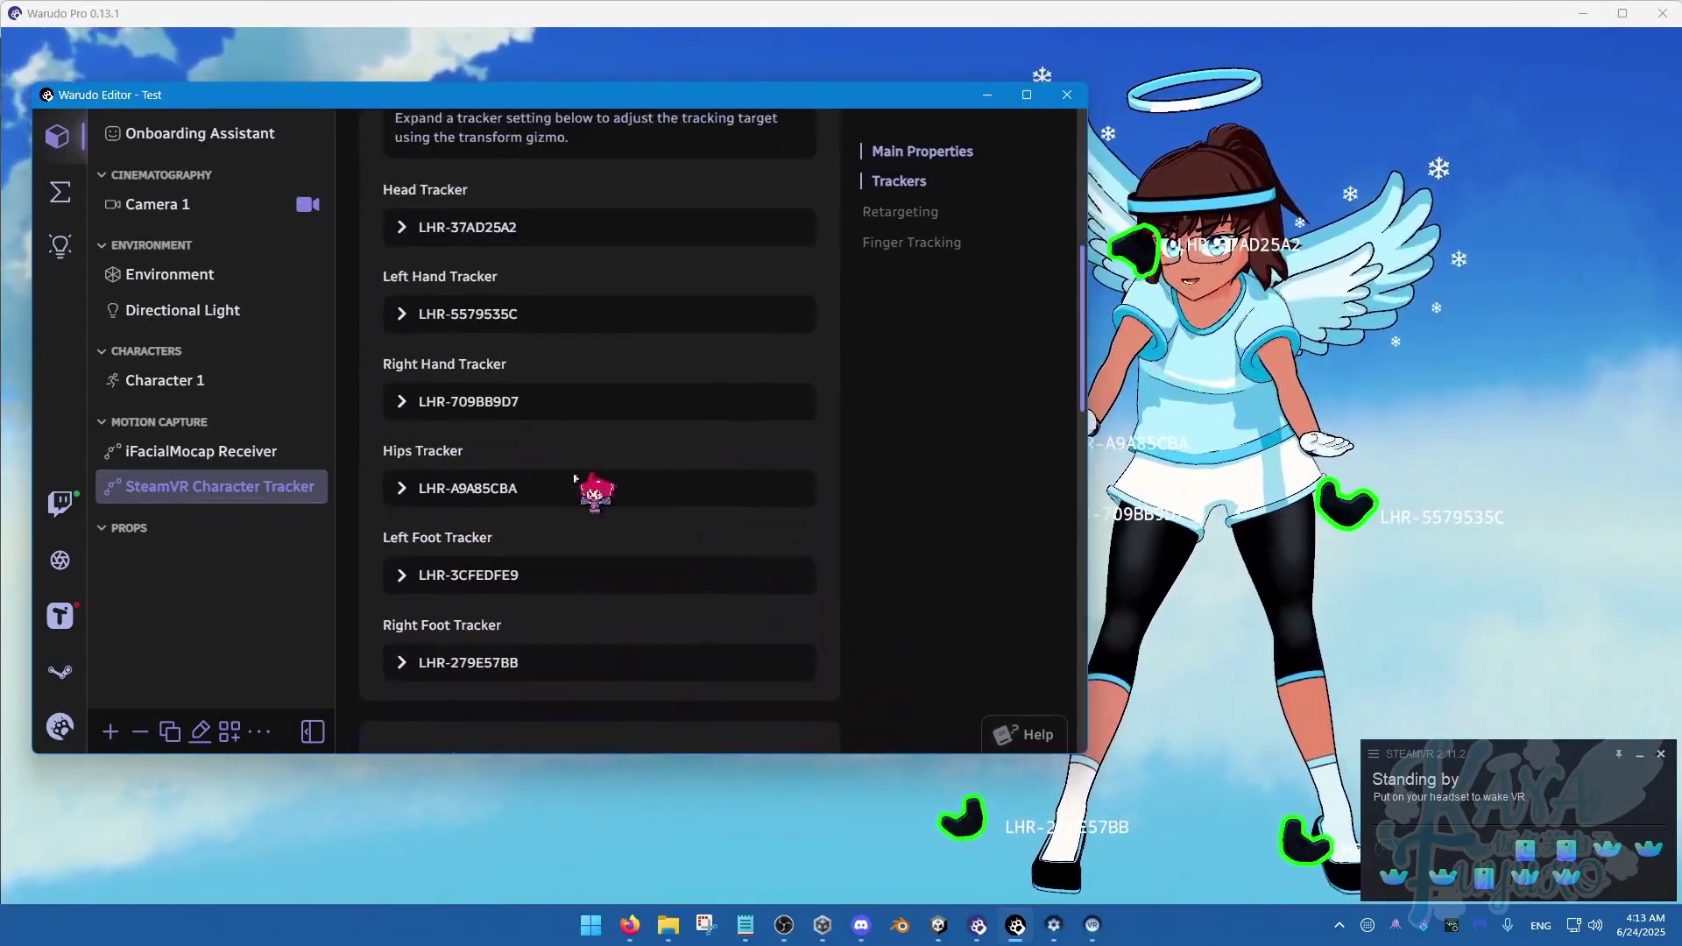
left_click(442, 230)
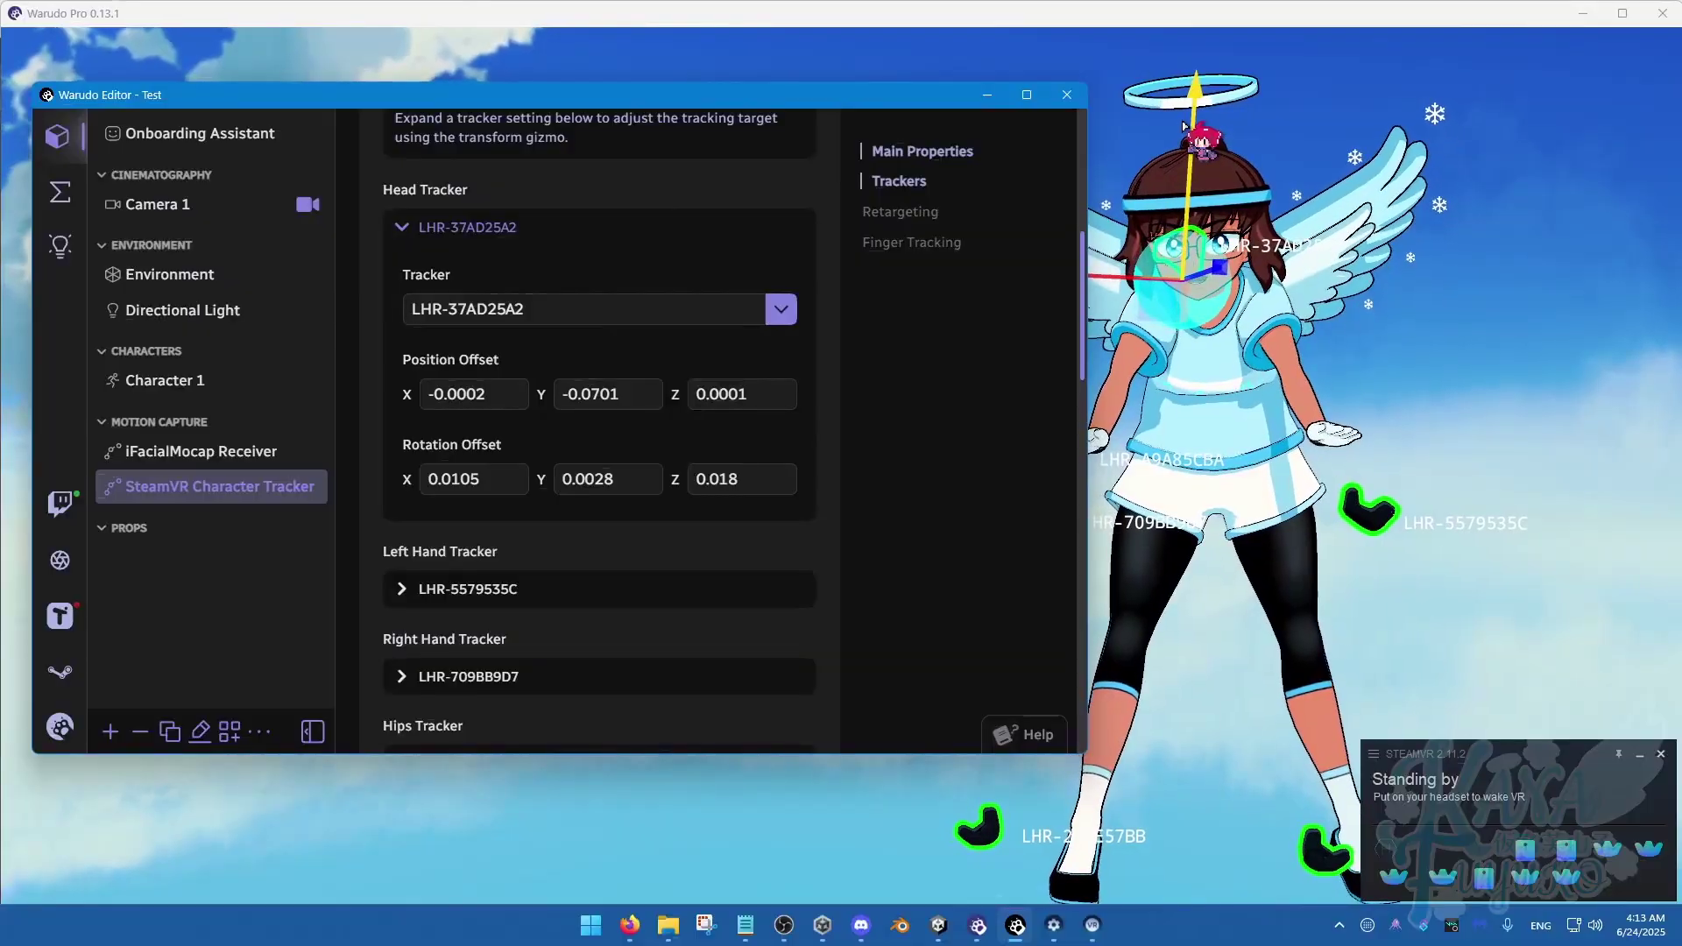
left_click(1188, 125)
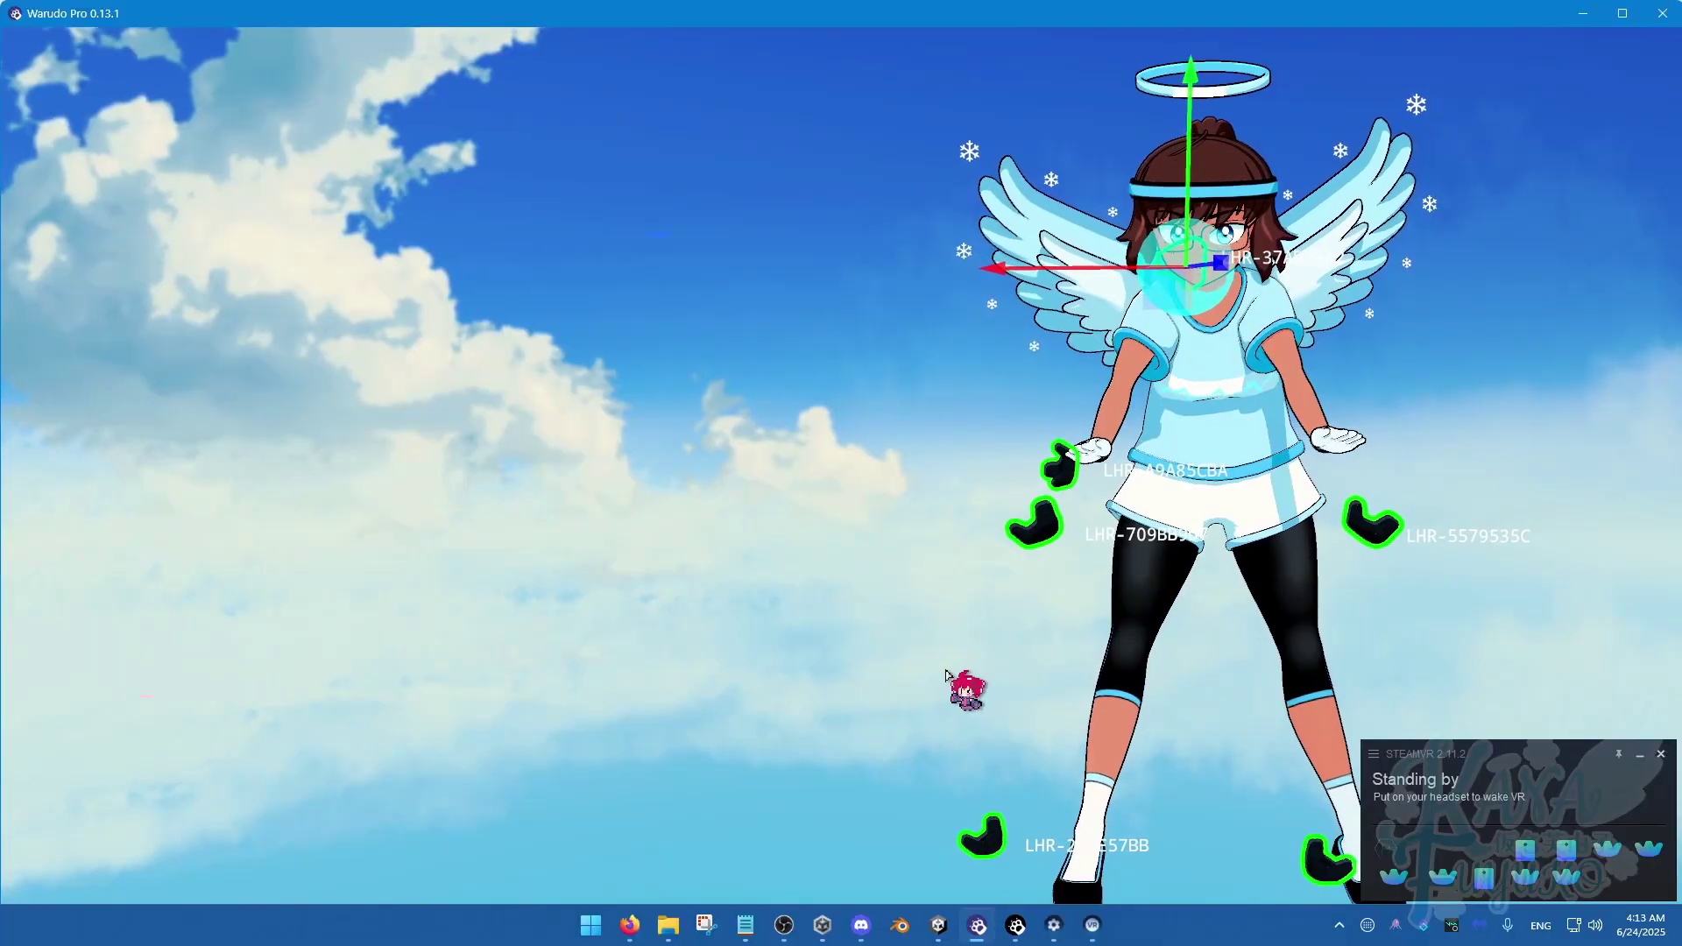
left_click(1011, 926)
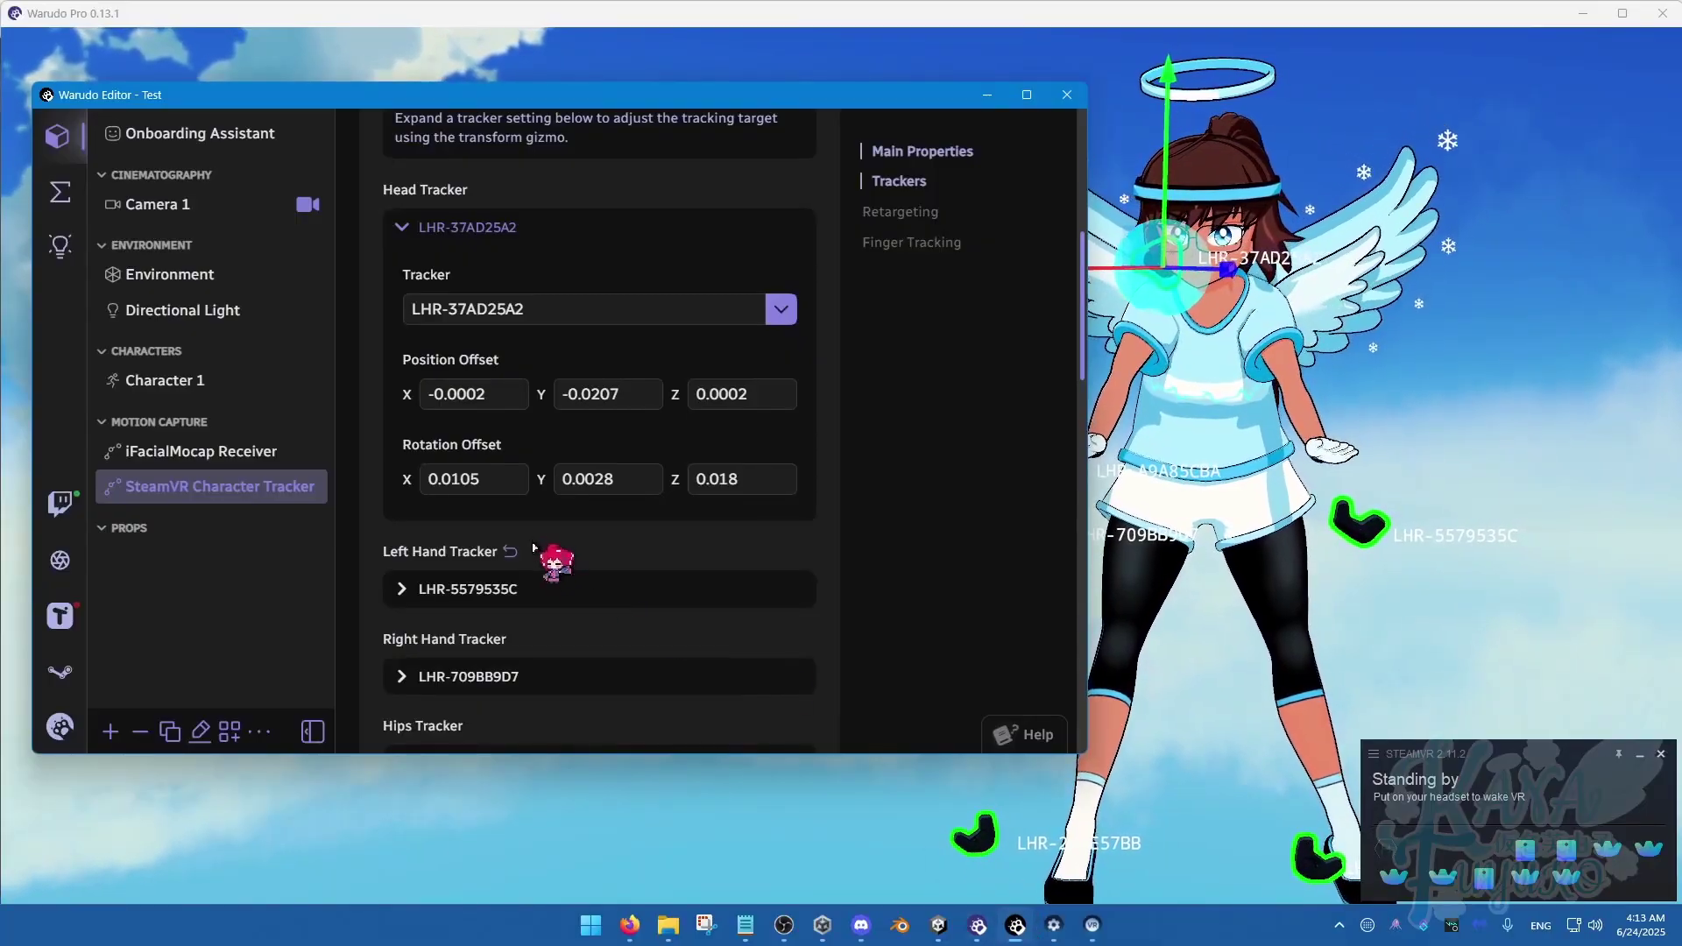
Expand the Hips Tracker, move its target with the gizmo to a position offset of about -0.2126, -0.0613, -0.0841, and collapse its settings.
scroll(533, 547, "down", 3)
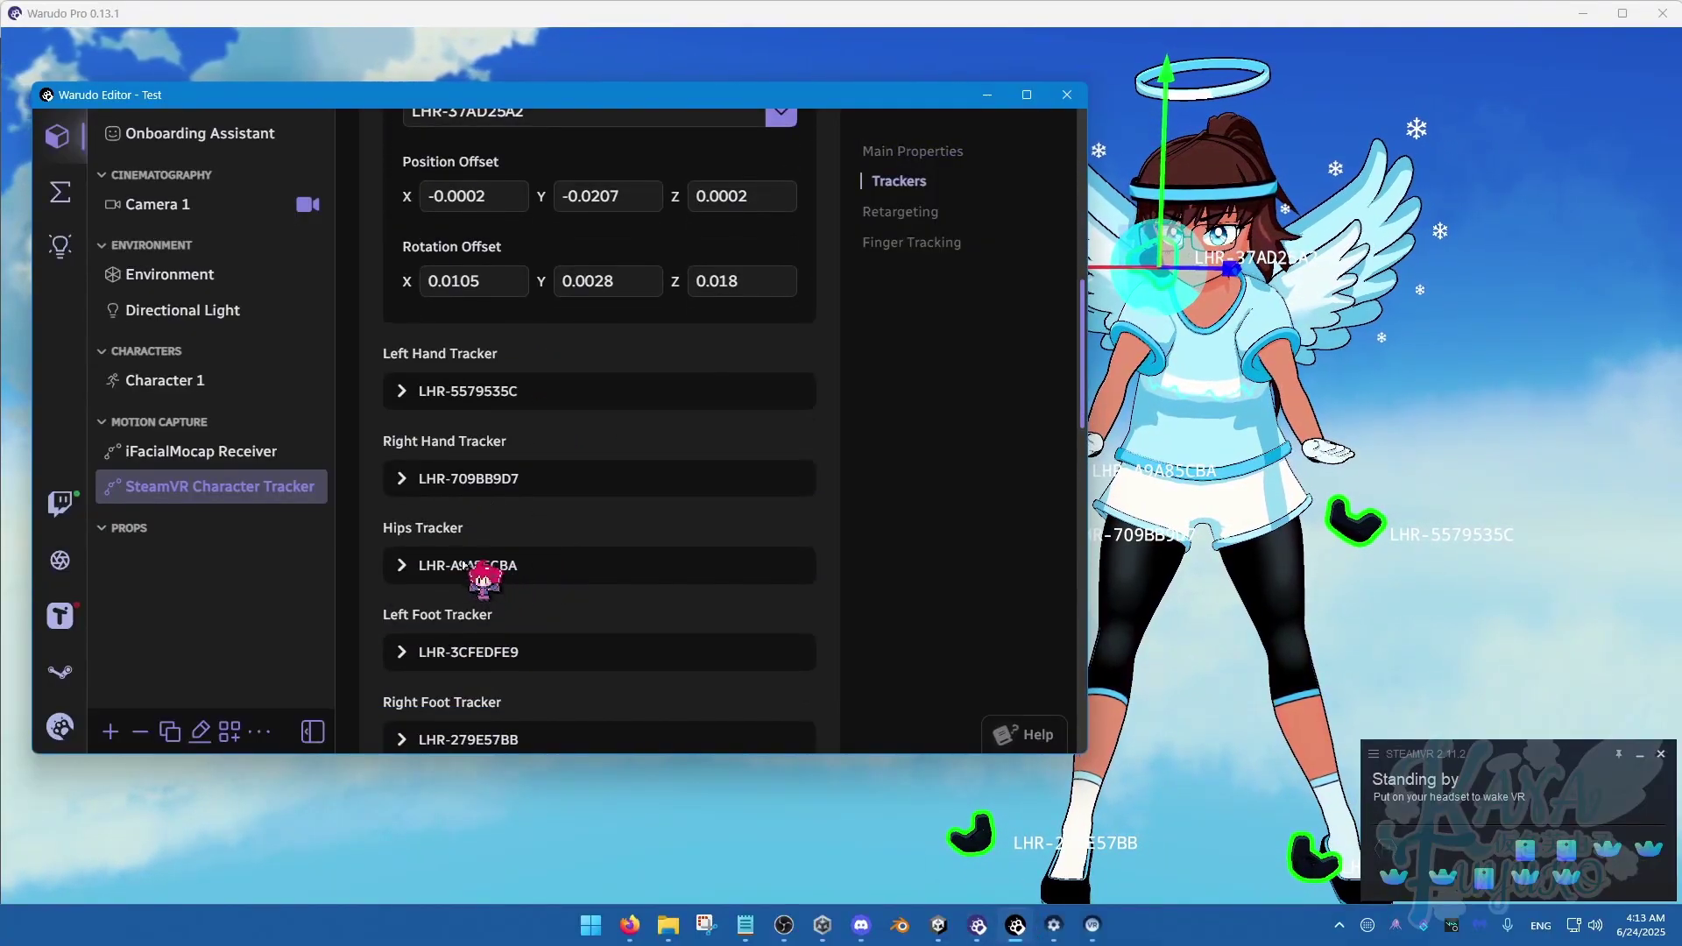
left_click(427, 563)
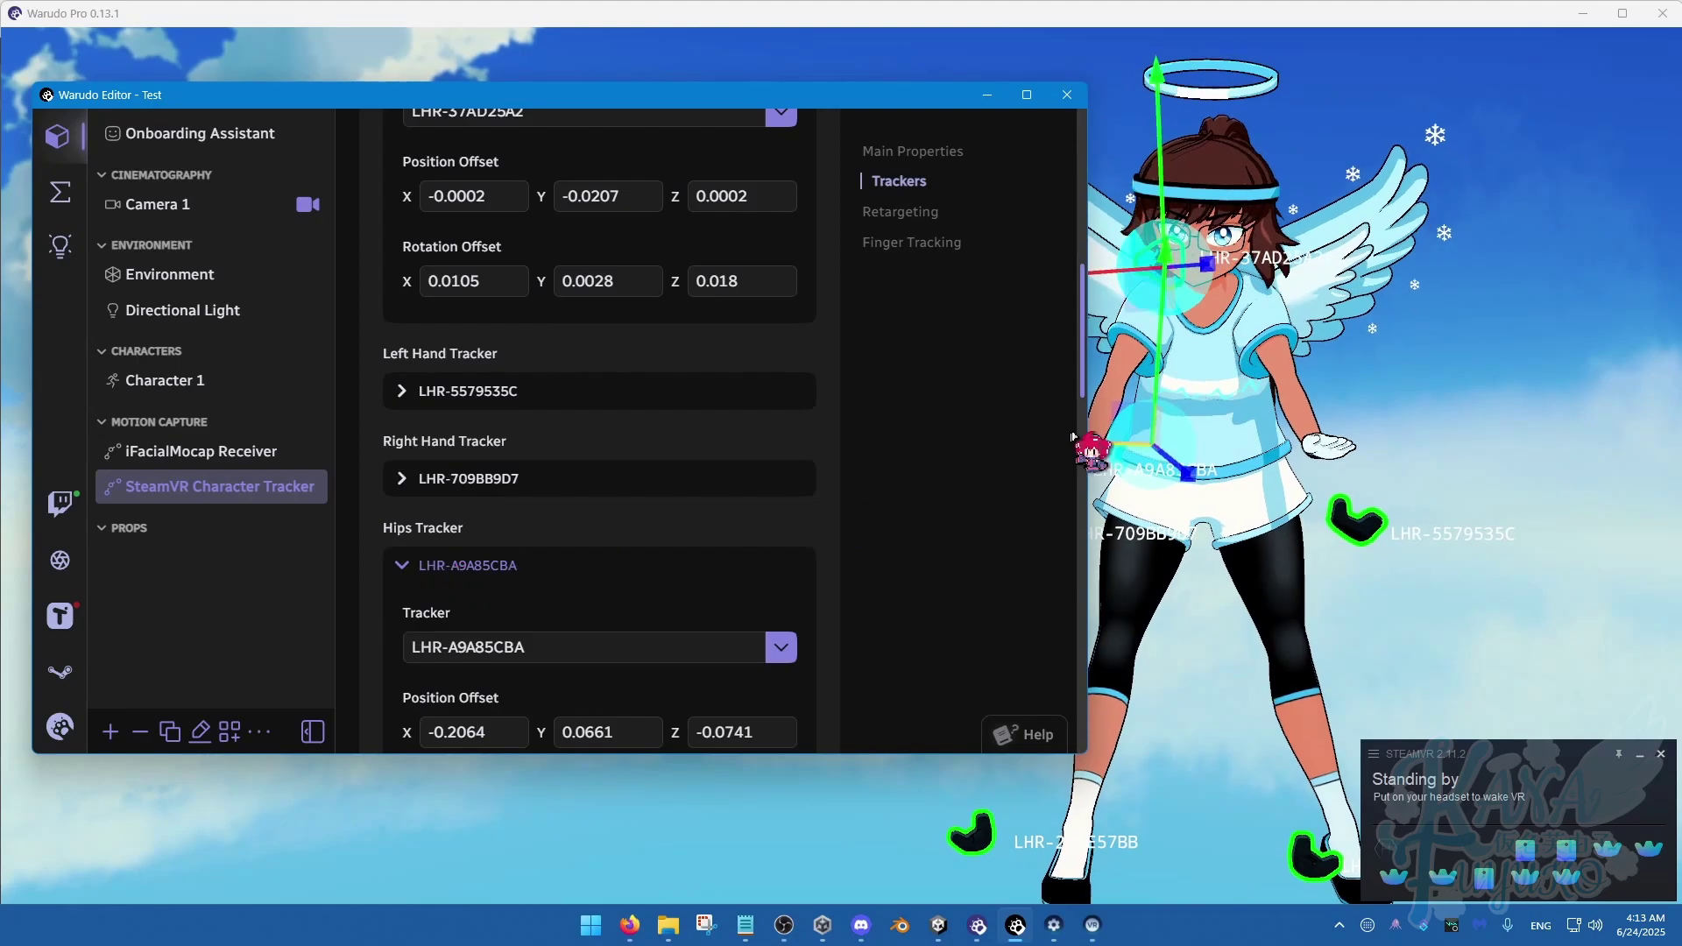
left_click(1165, 366)
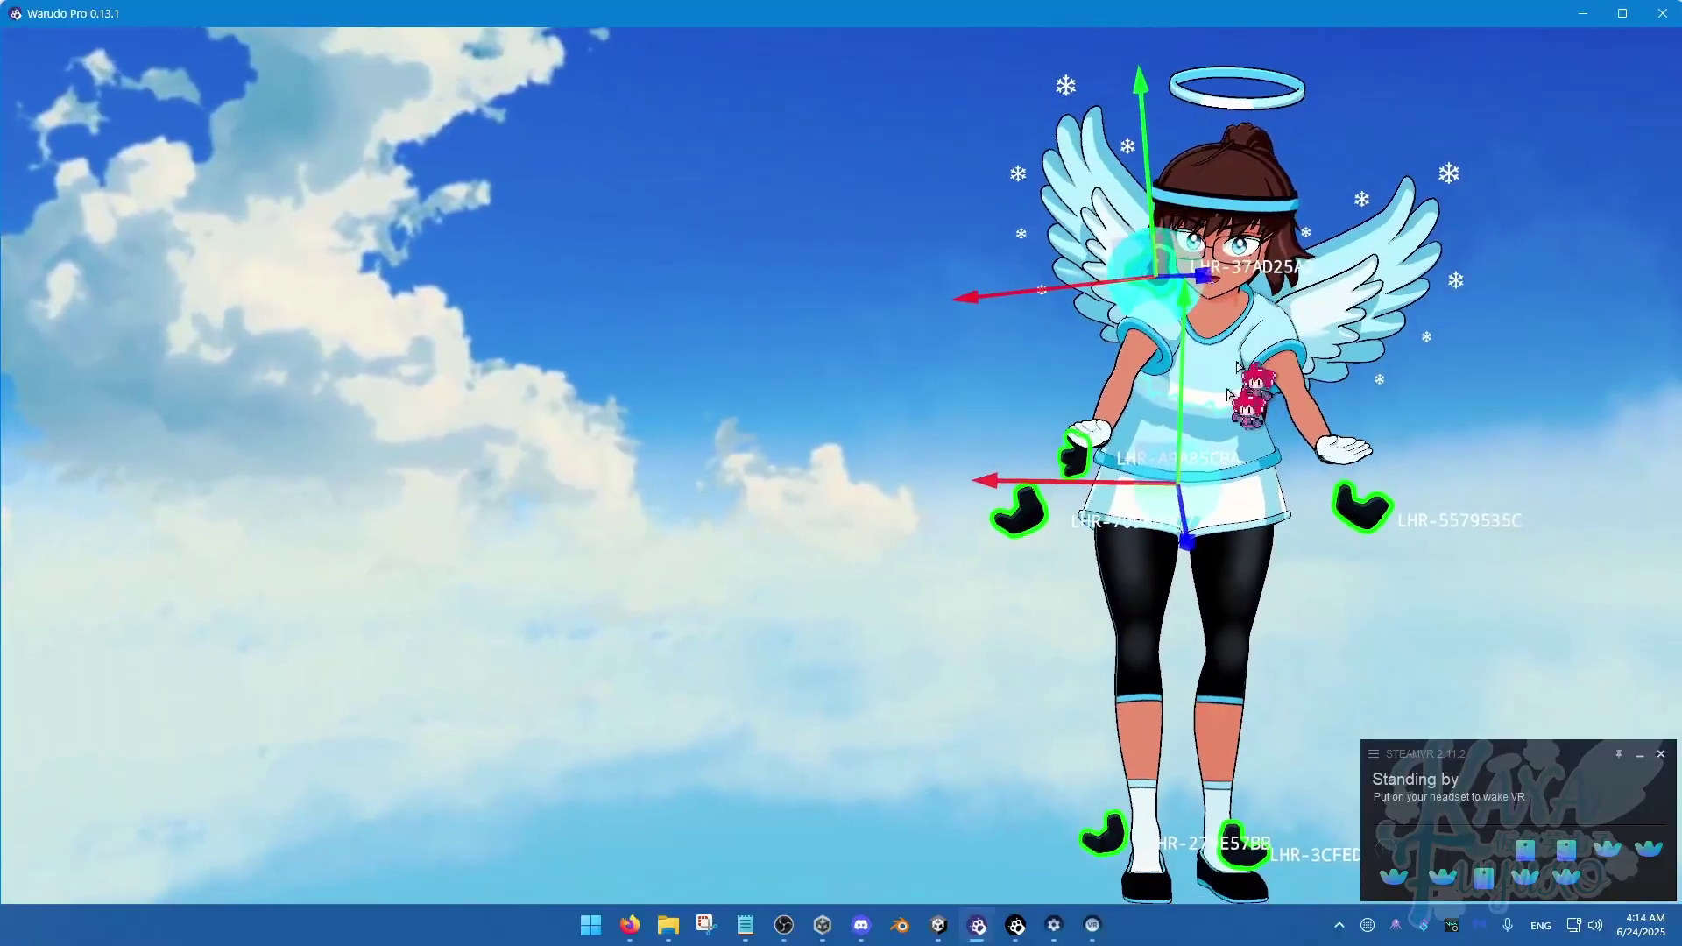
left_click(1017, 924)
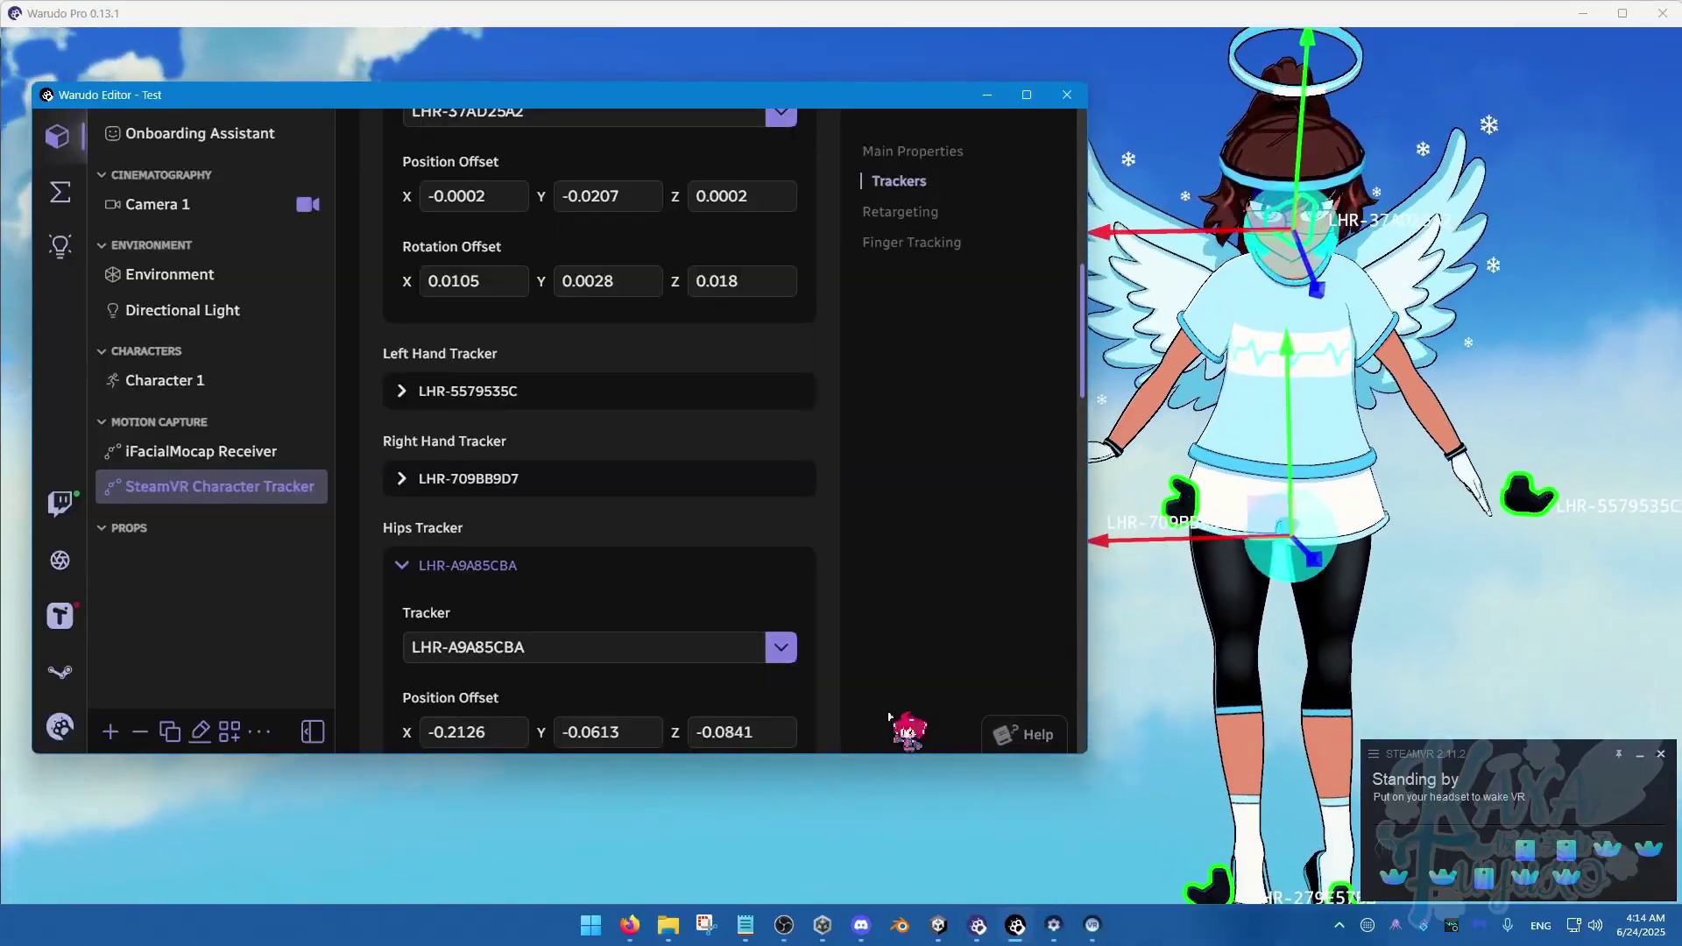
left_click(1105, 784)
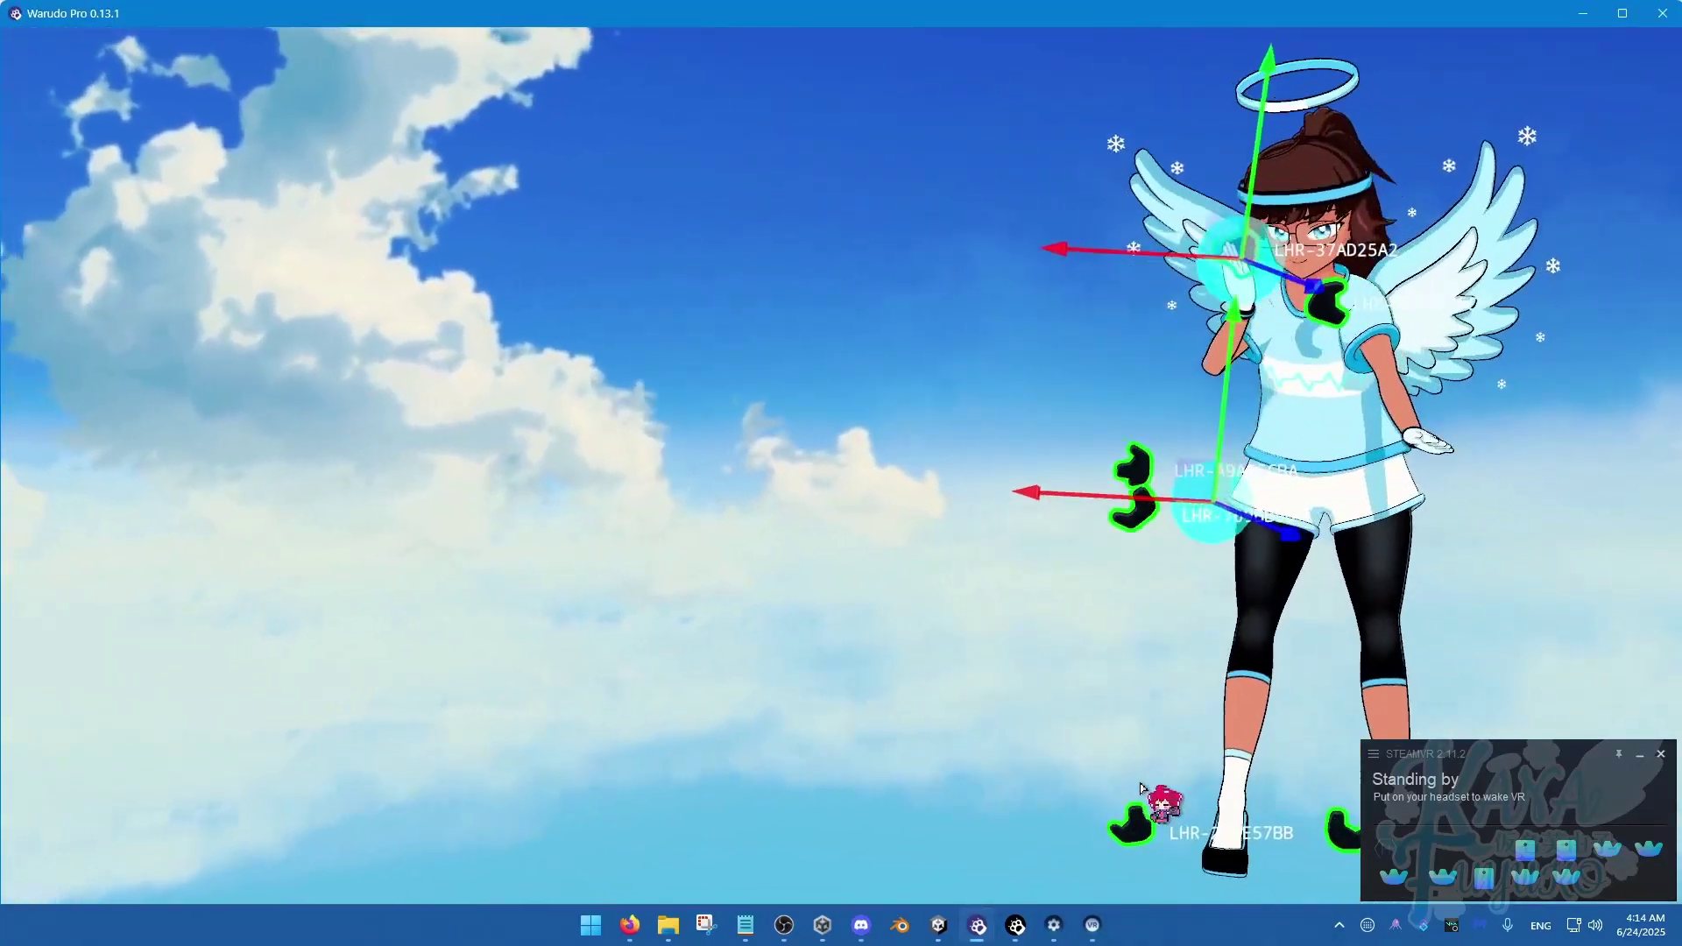
left_click(977, 930)
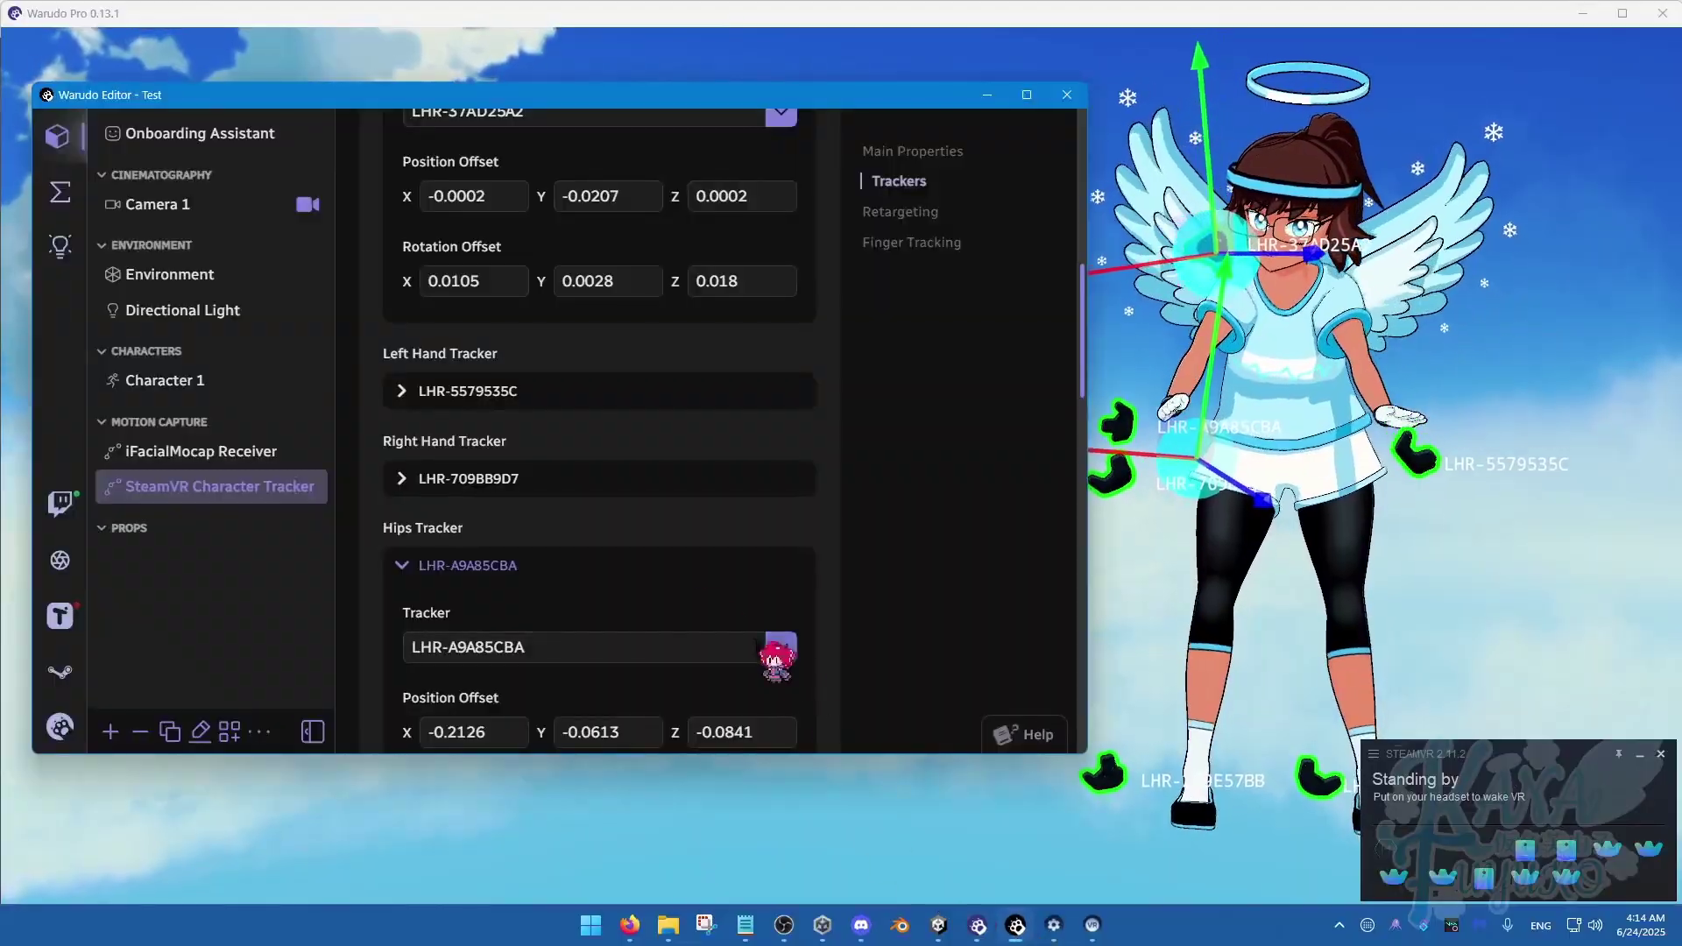
left_click(504, 568)
Expand the Left Foot Tracker, minimize the SteamVR status window, and raise the foot target to a Y position offset of about -0.0506.
scroll(514, 555, "down", 3)
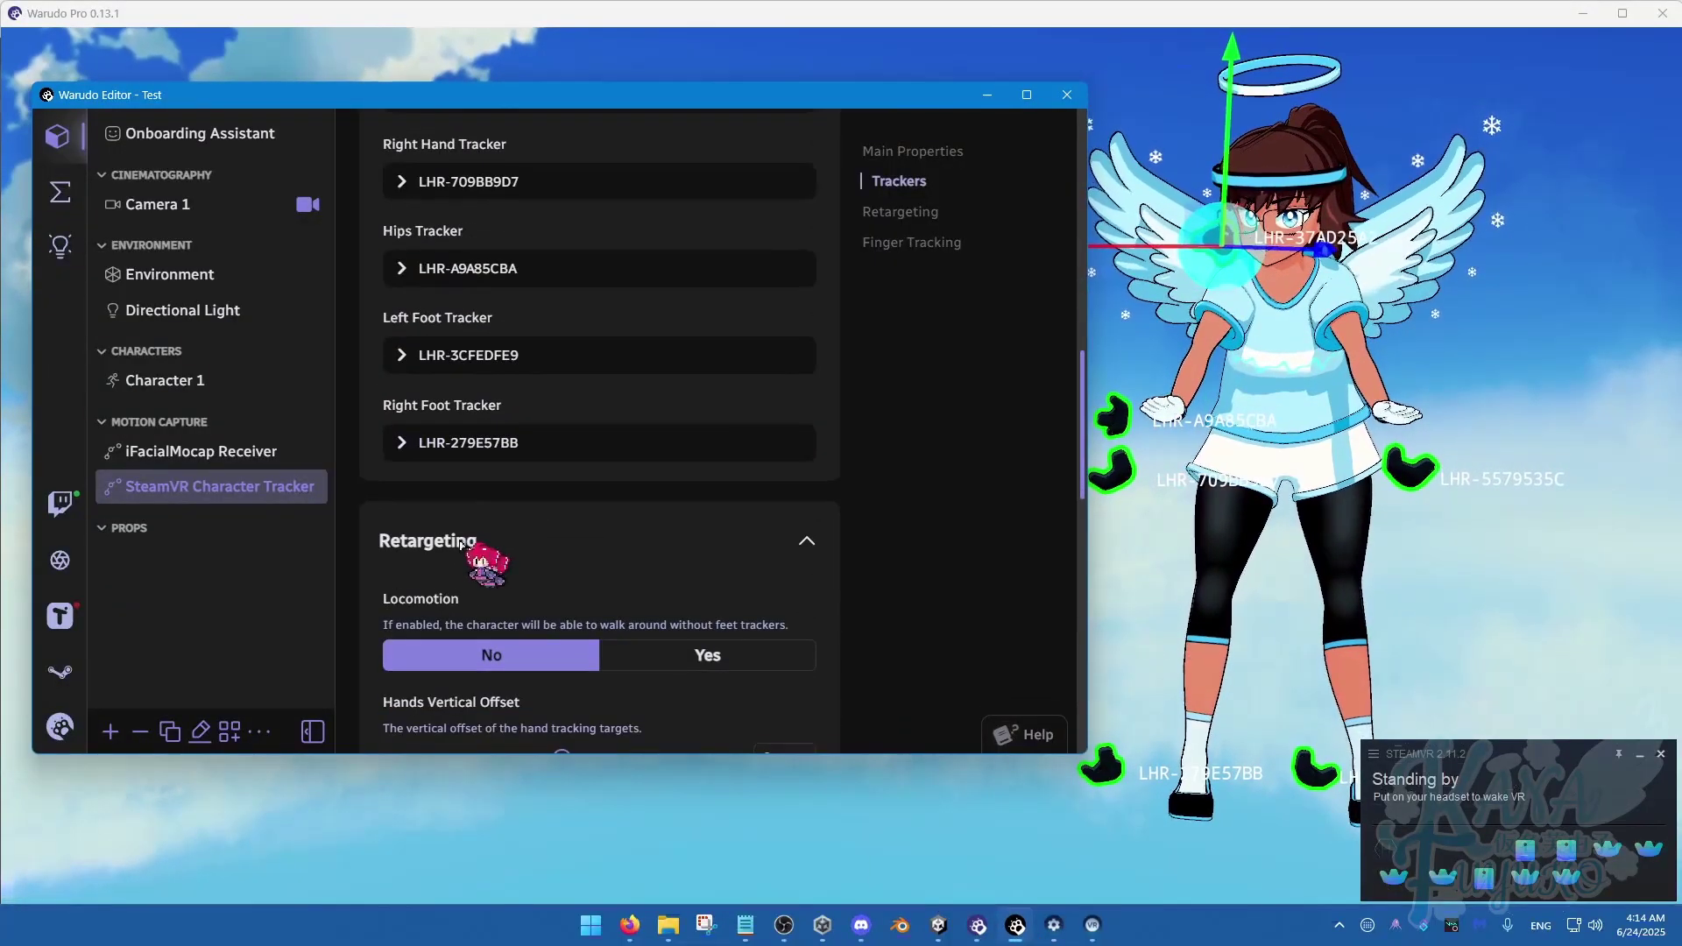
left_click(433, 356)
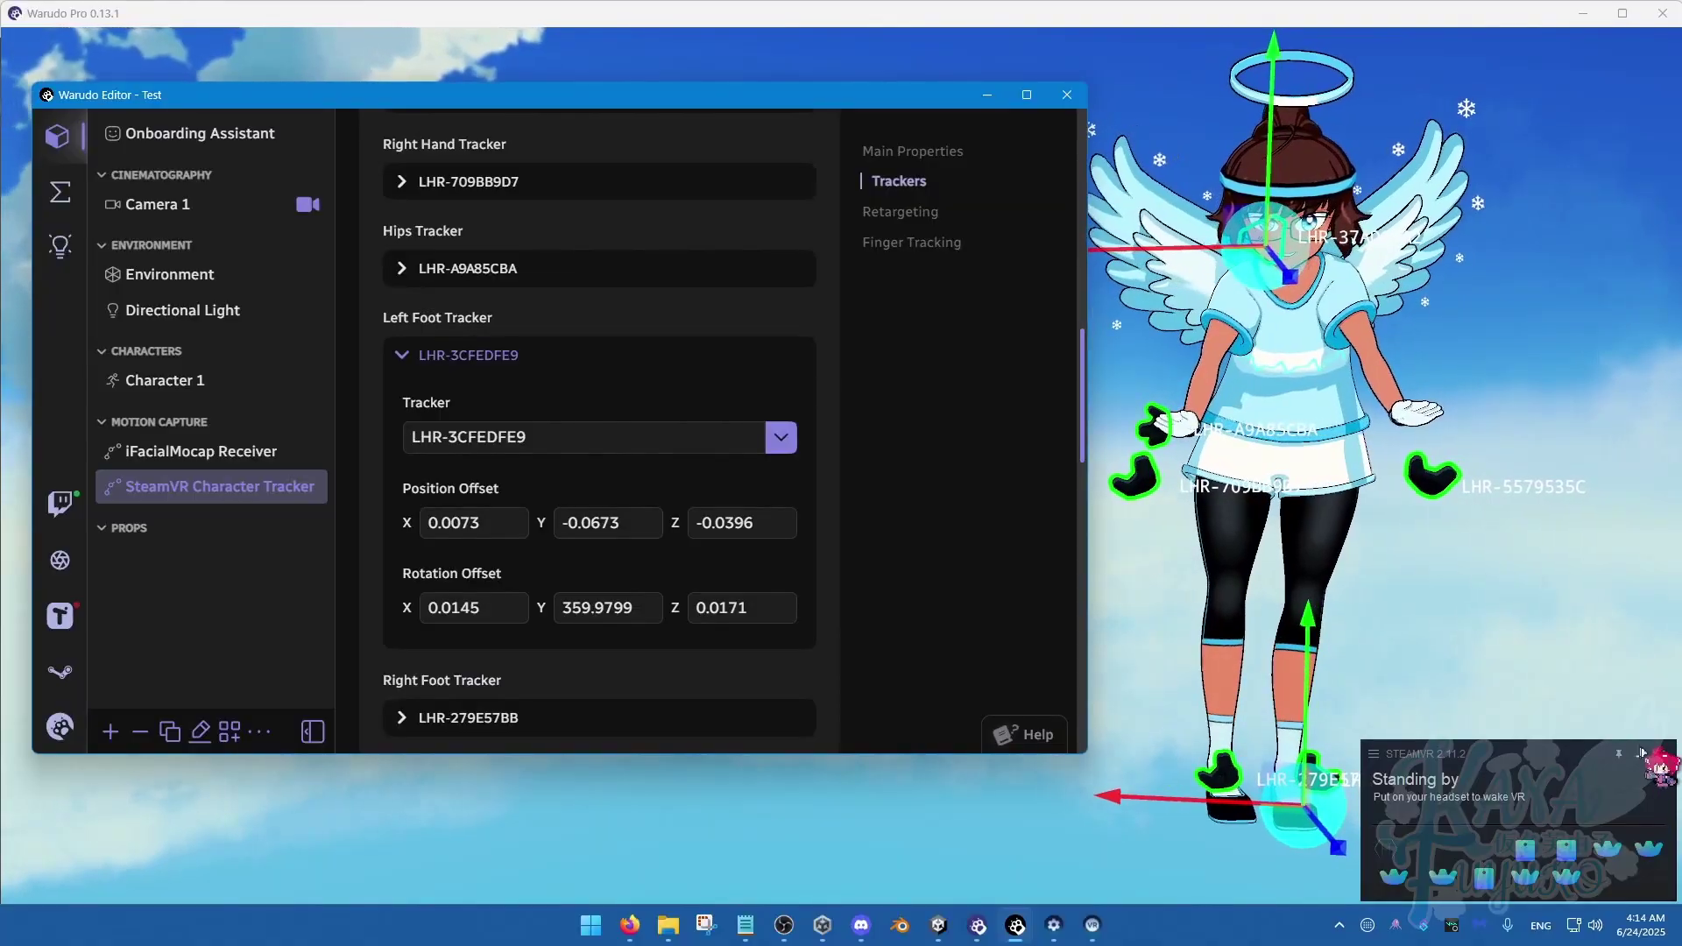
left_click(1640, 753)
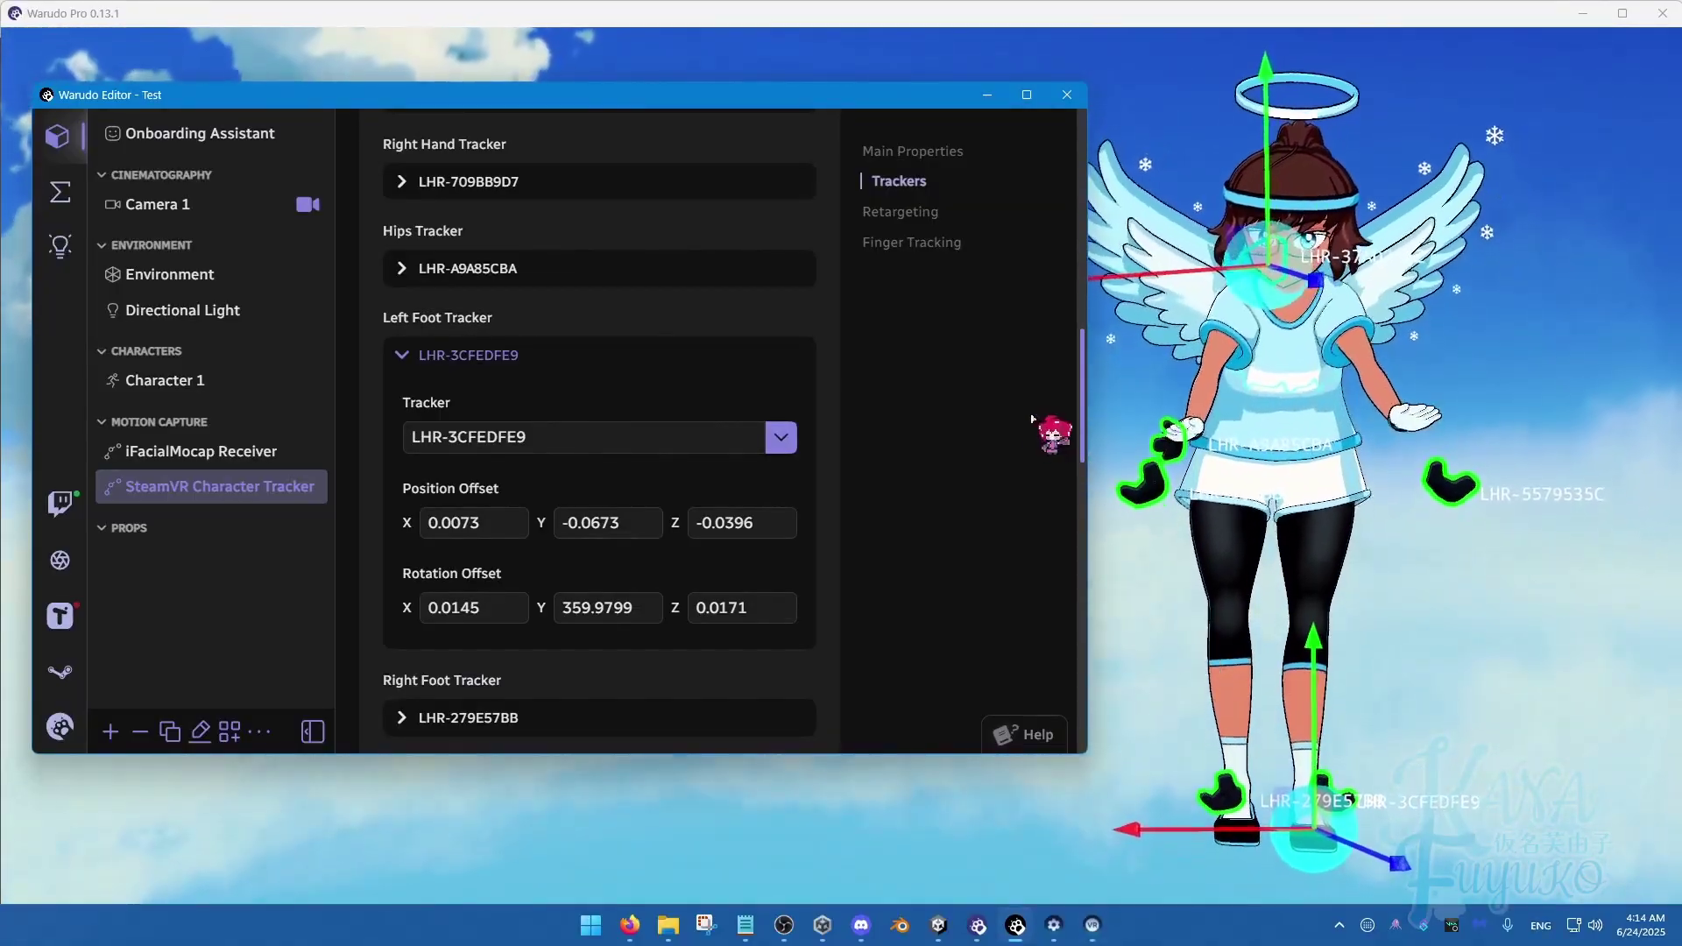
left_click(1296, 645)
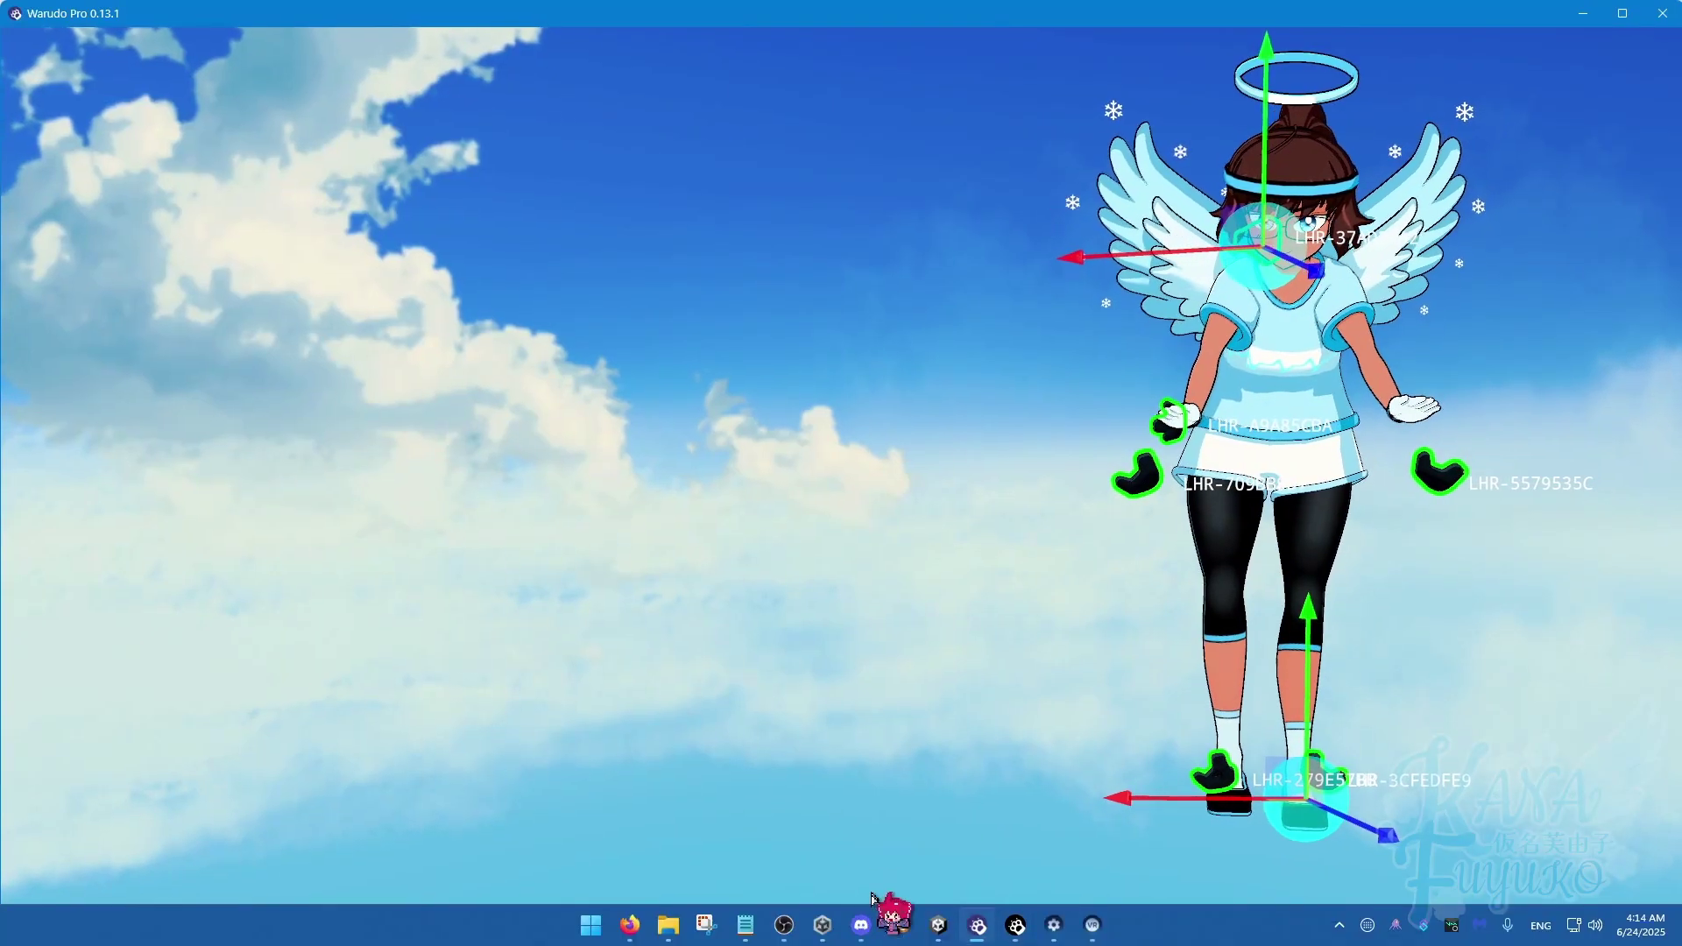
left_click(1015, 925)
scroll(482, 421, "down", 2)
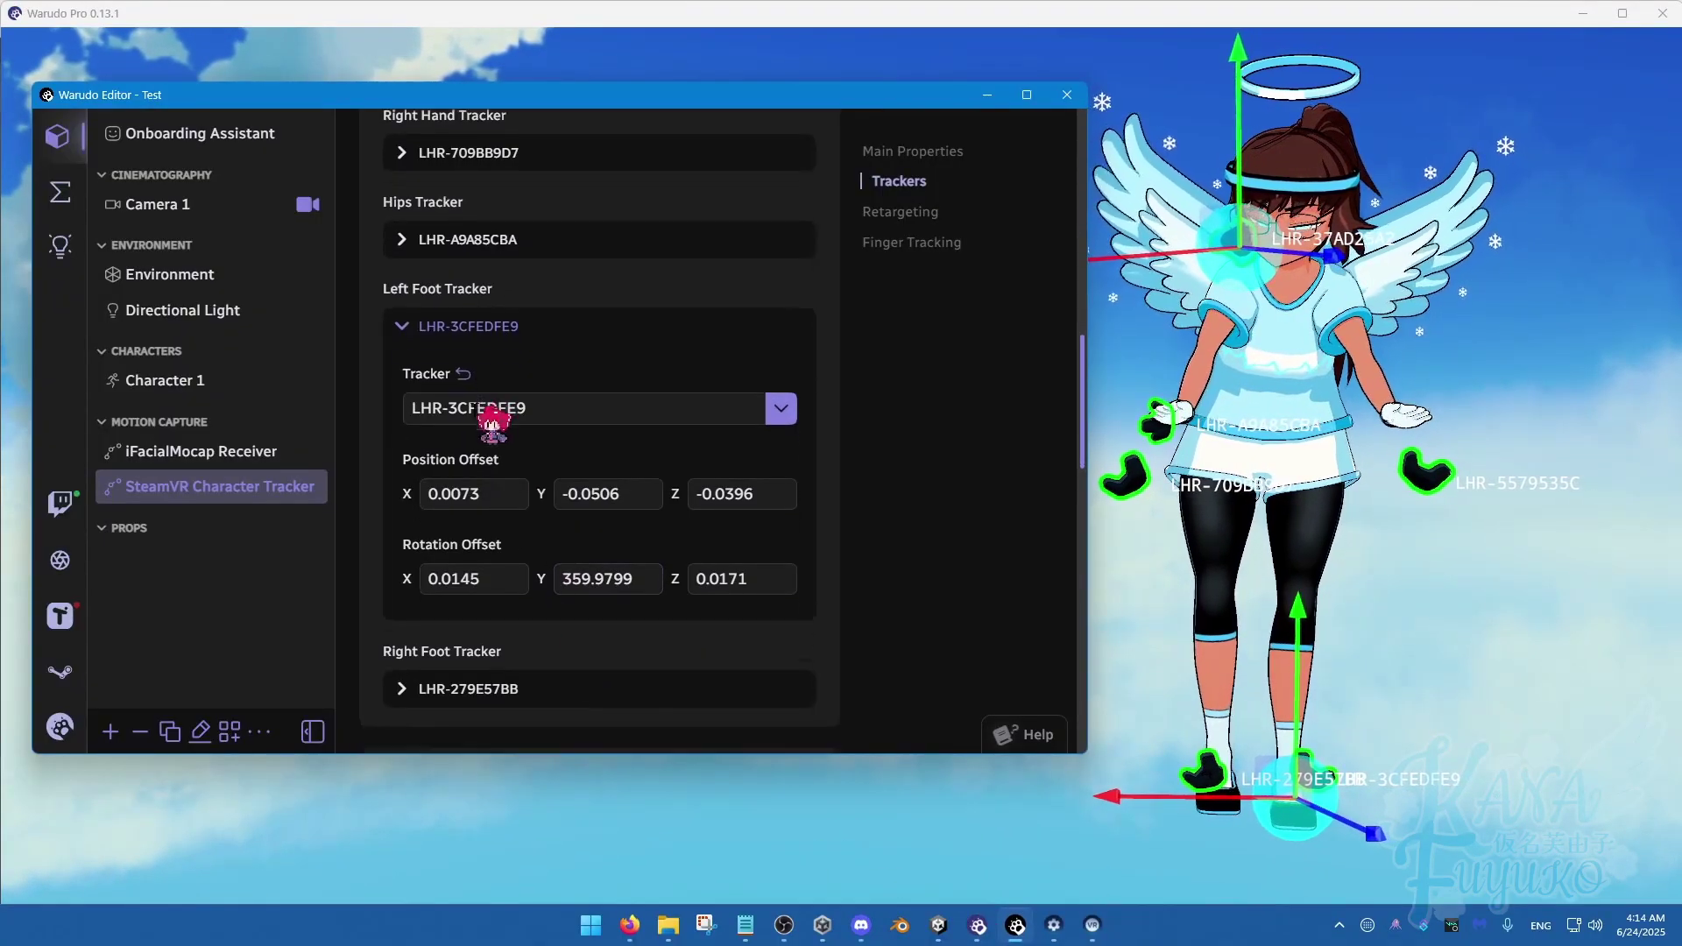
Expand the Right Foot Tracker and adjust both foot targets with the gizmos to Y offsets of about -0.053 left and -0.0418 right.
left_click(477, 621)
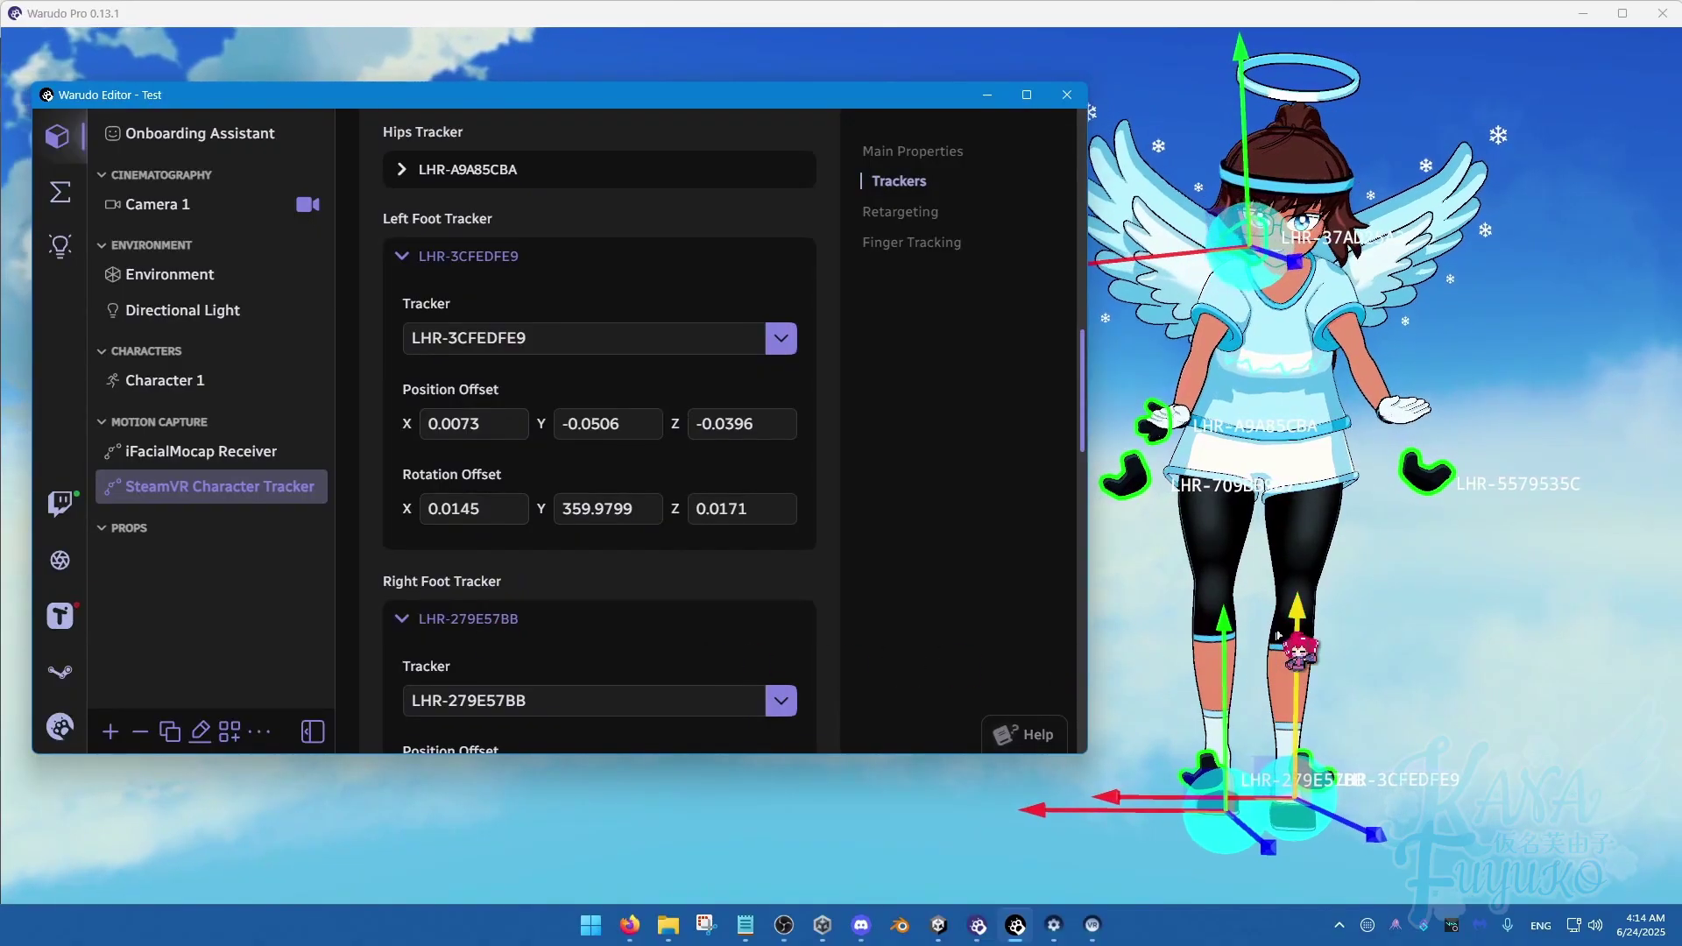
left_click(1301, 622)
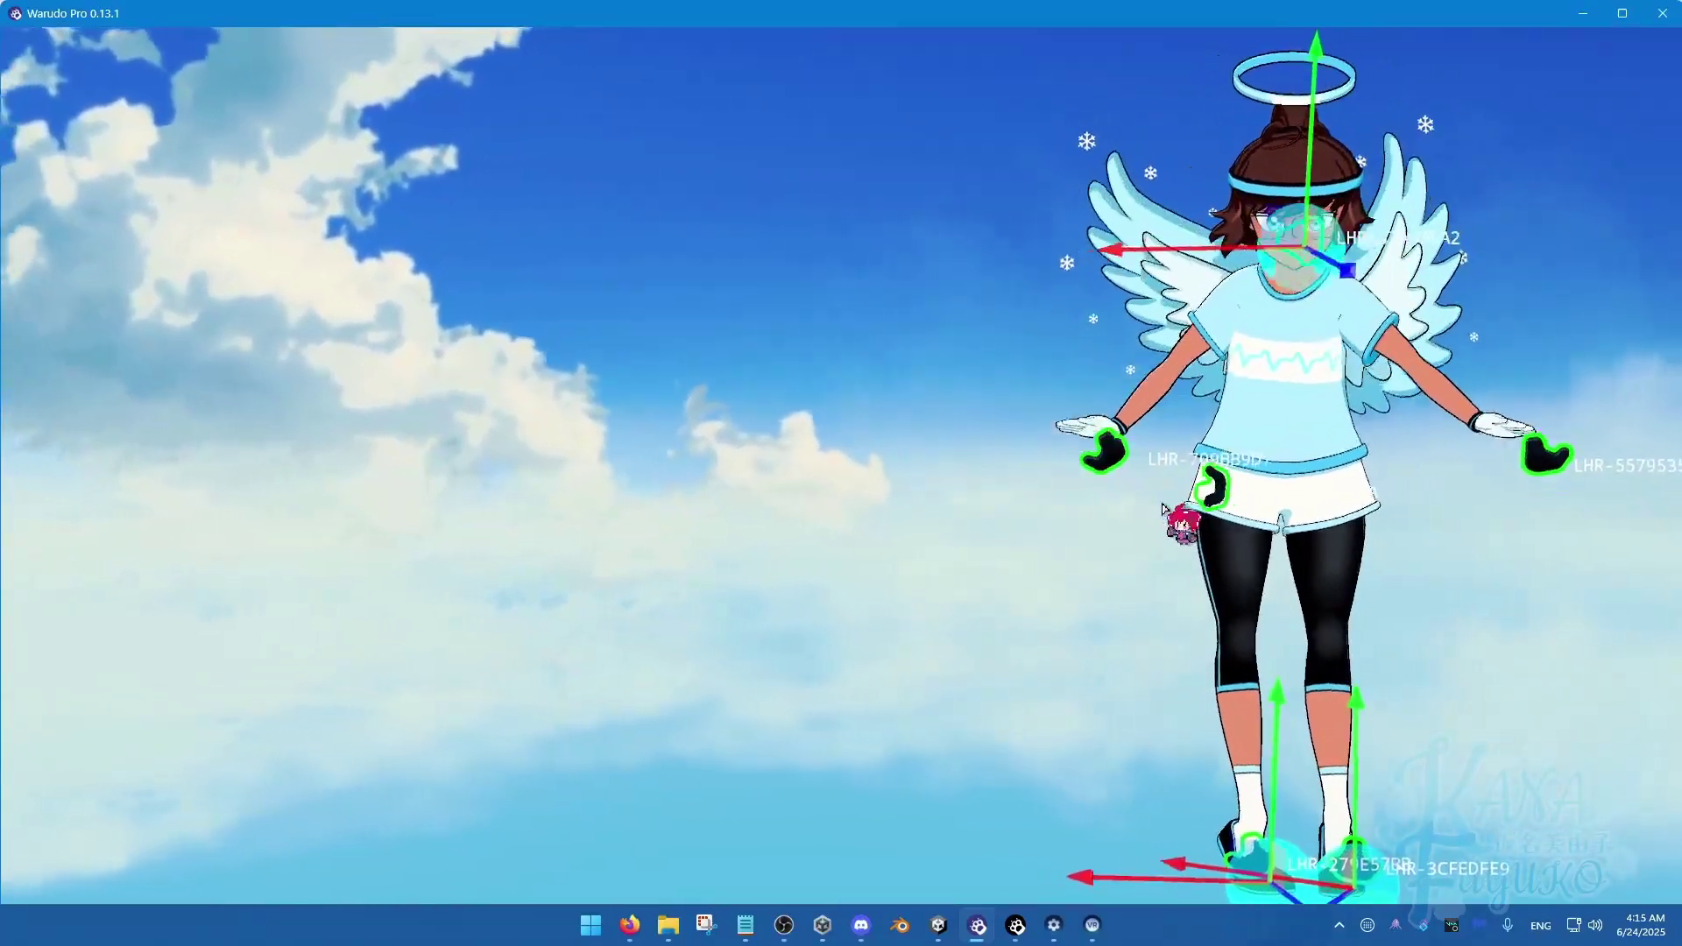
left_click(1015, 924)
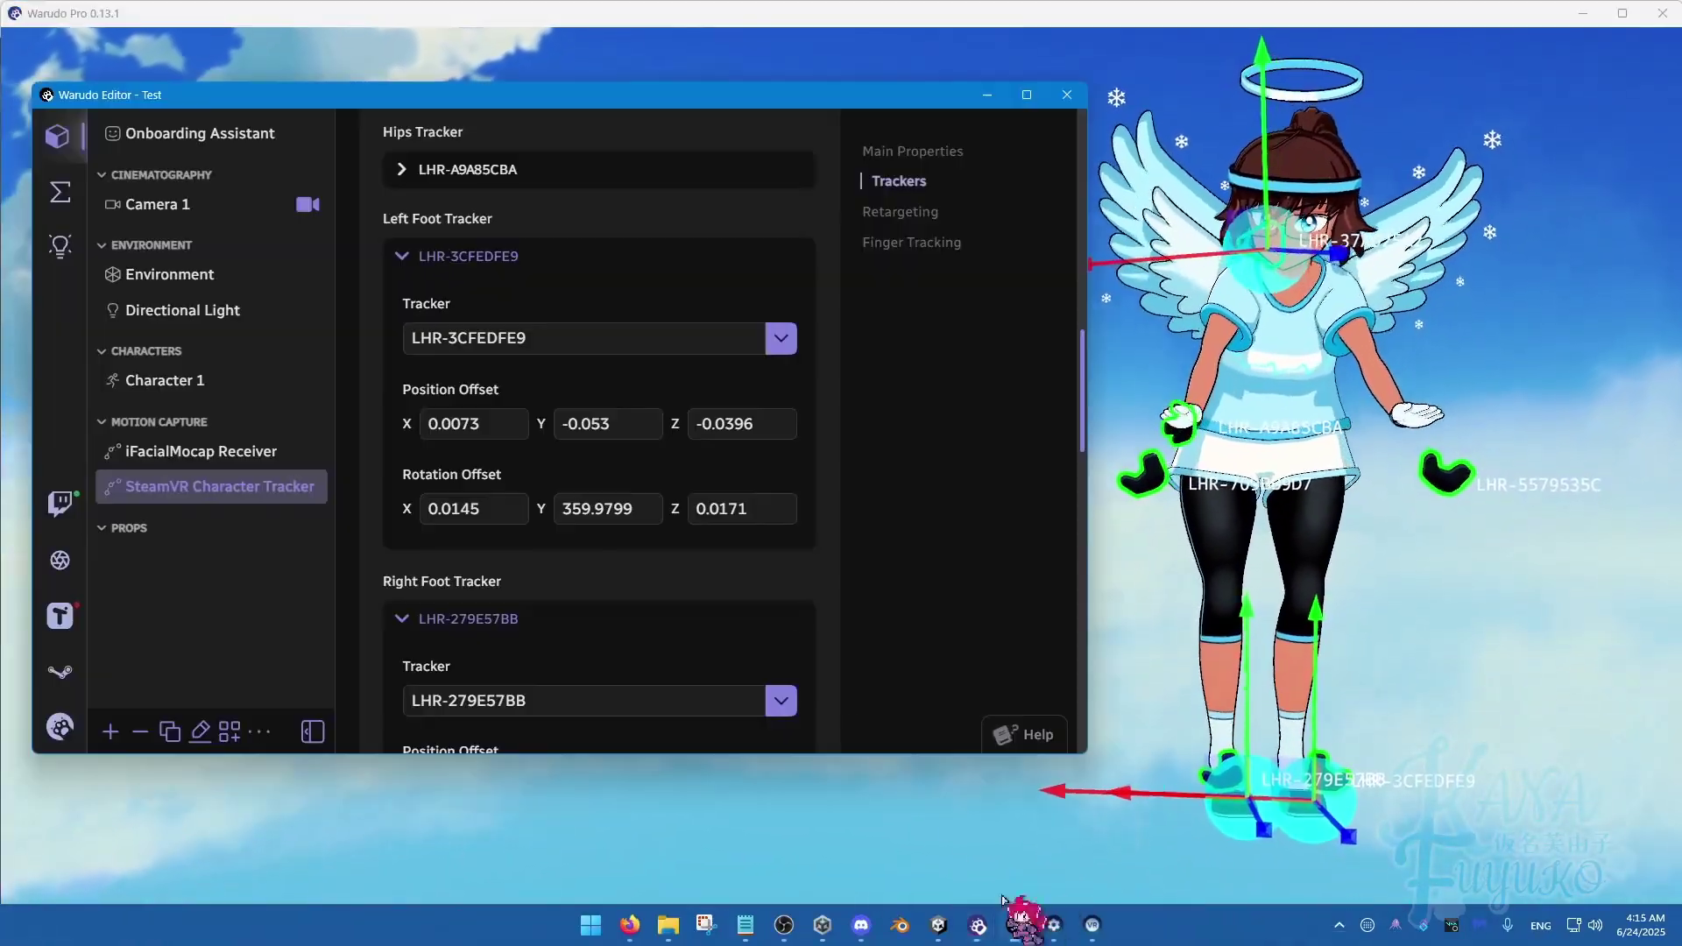
Reopen the Hips Tracker settings and move its target down and forward to a position offset of about -0.223, -0.2857, 0.0156.
scroll(613, 446, "up", 3)
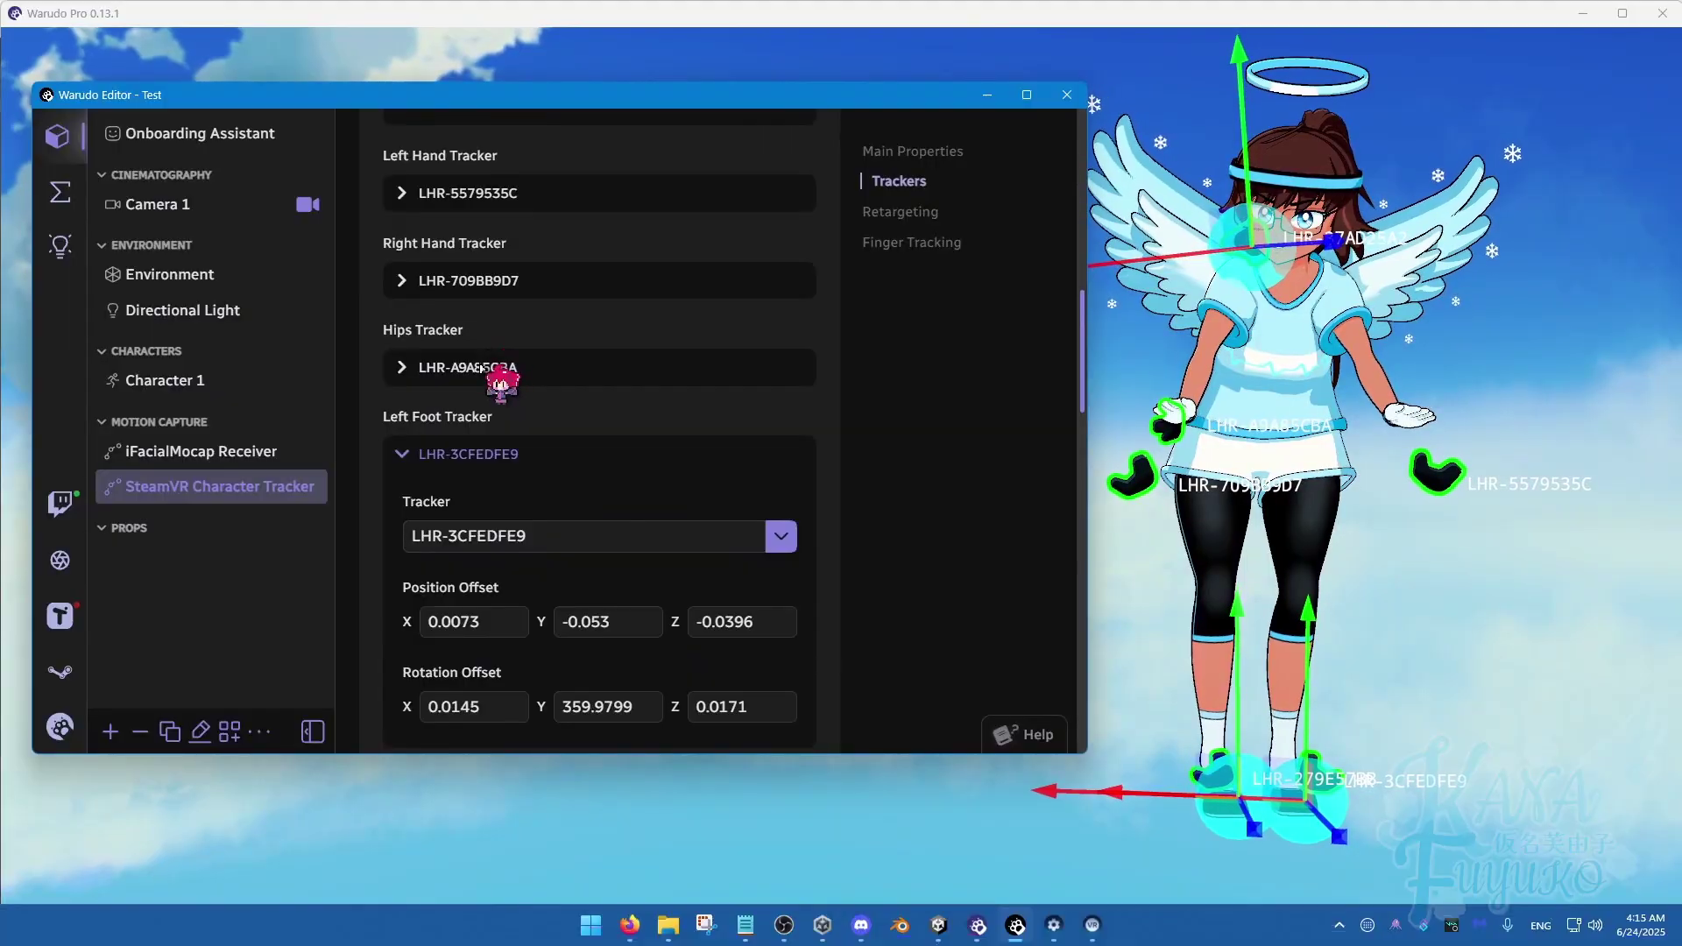
left_click(480, 367)
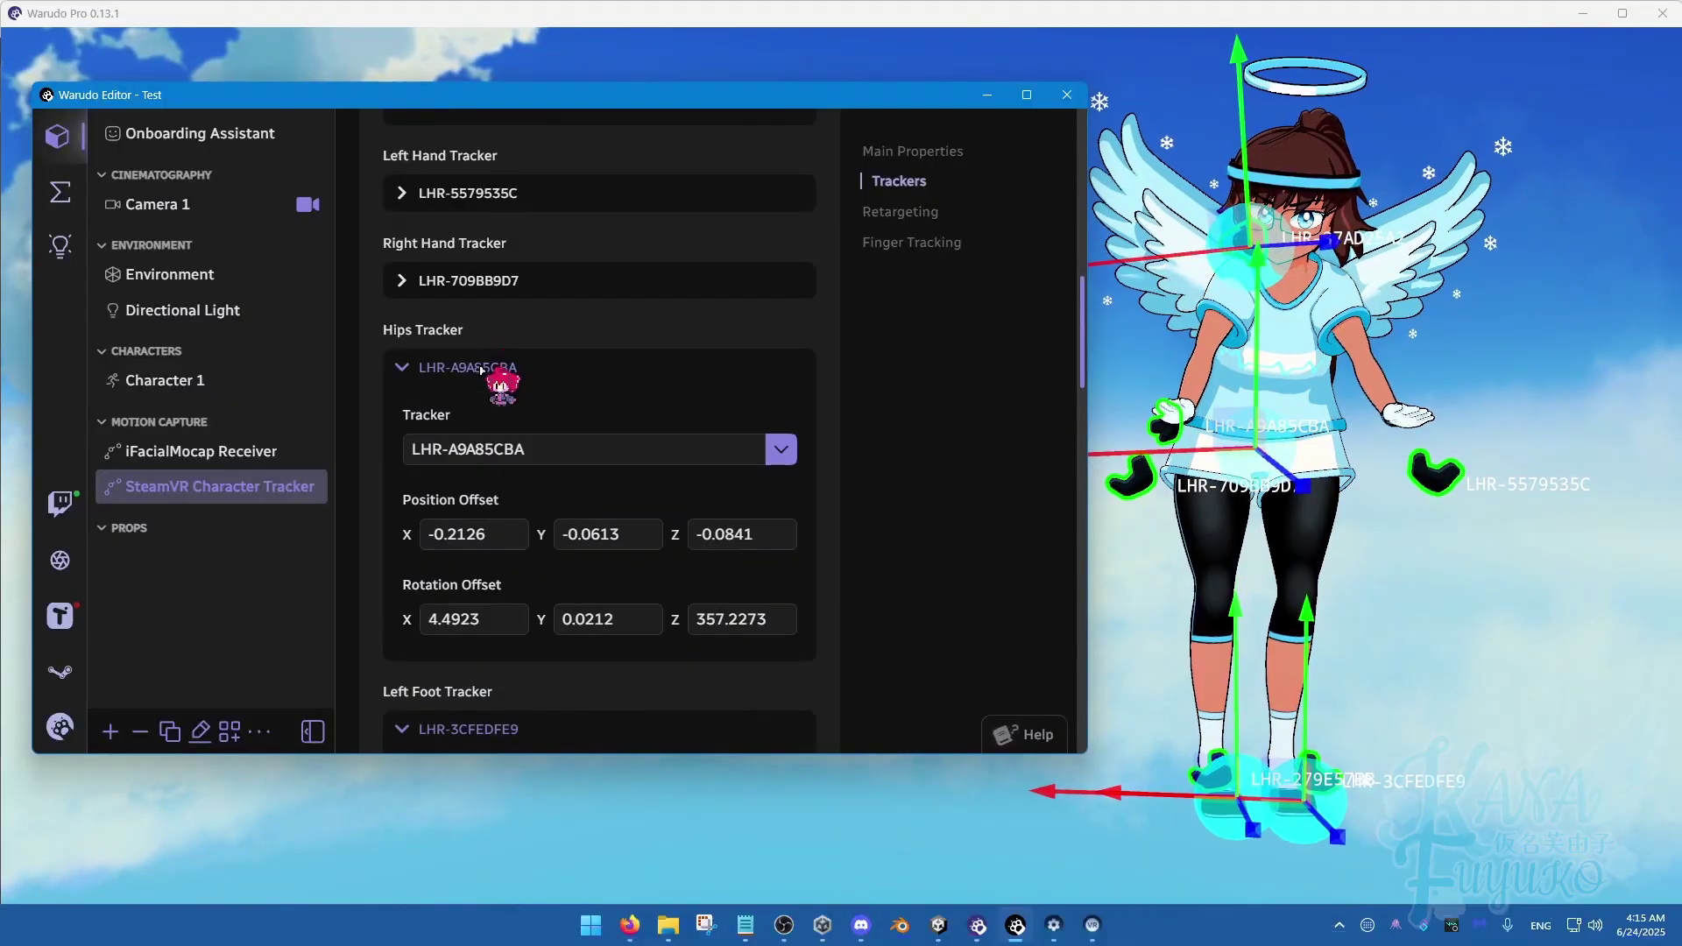
left_click(1279, 318)
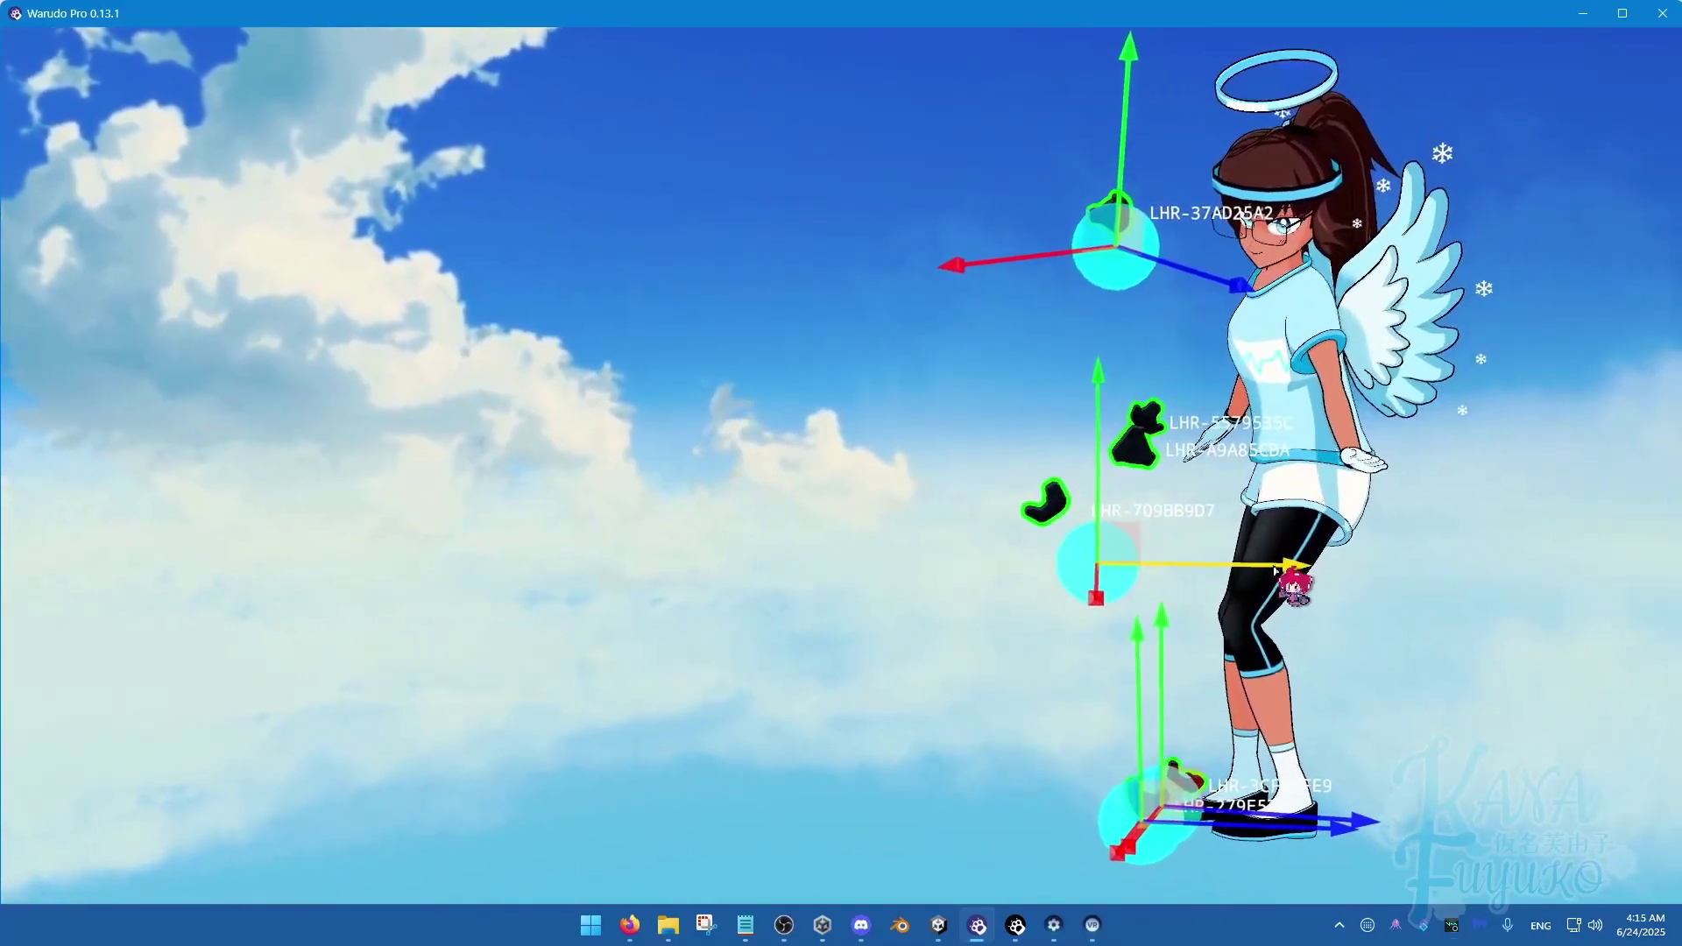
left_click_drag(1274, 570, 1338, 540)
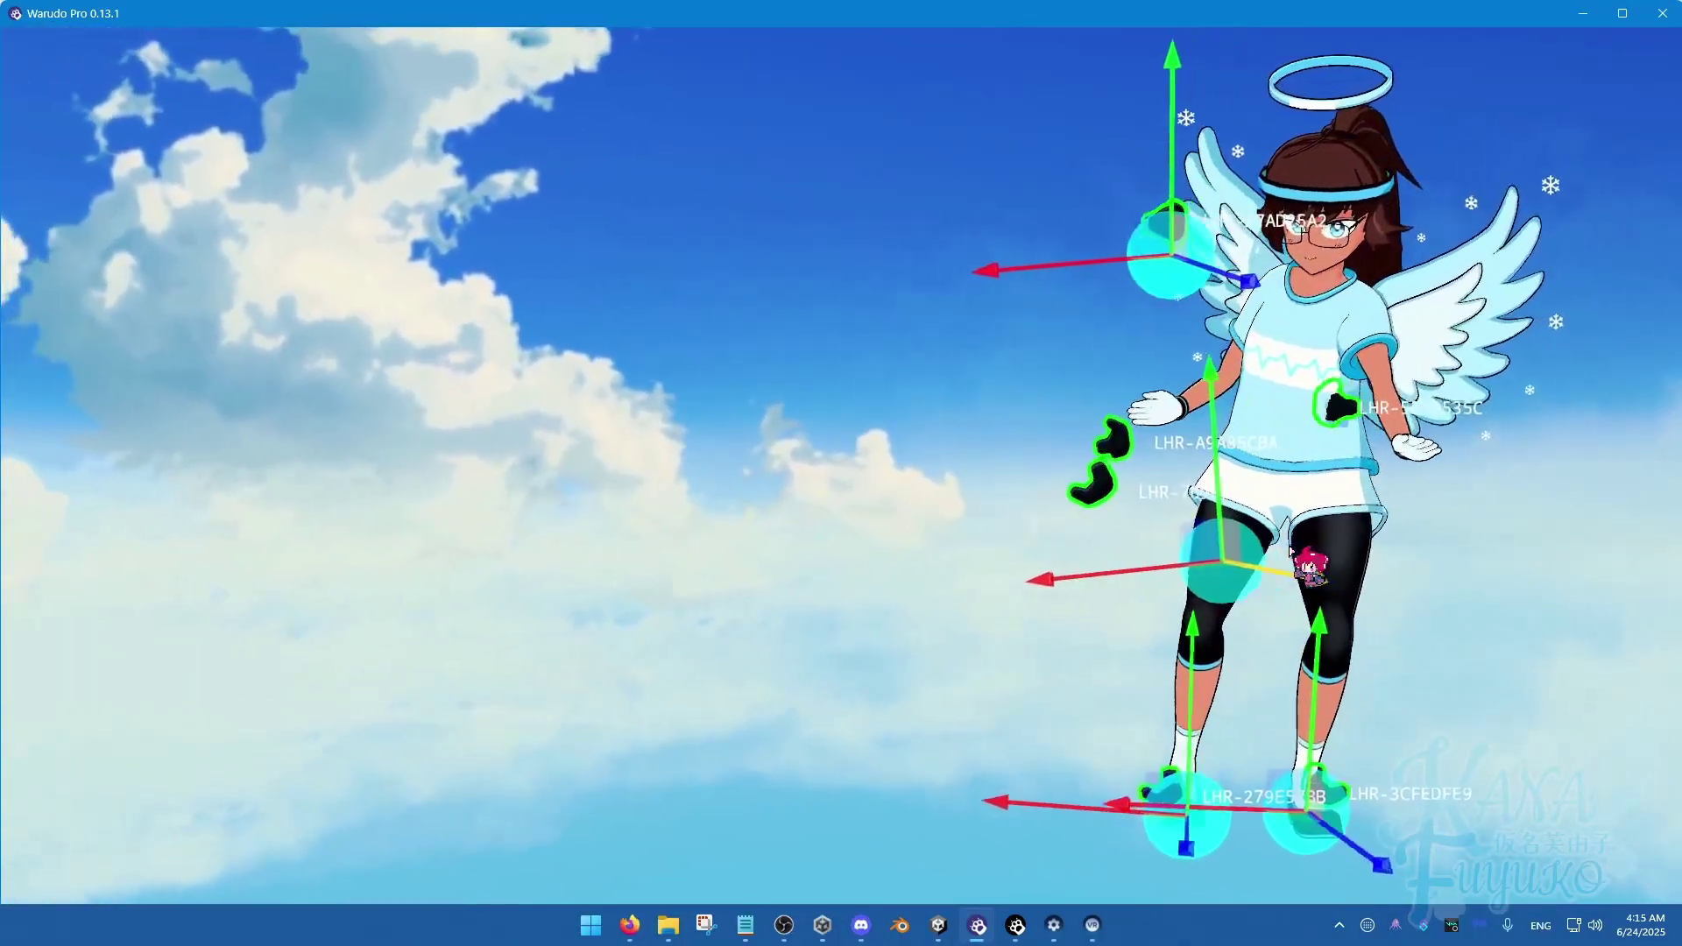
left_click_drag(1291, 549, 1016, 920)
left_click(1015, 924)
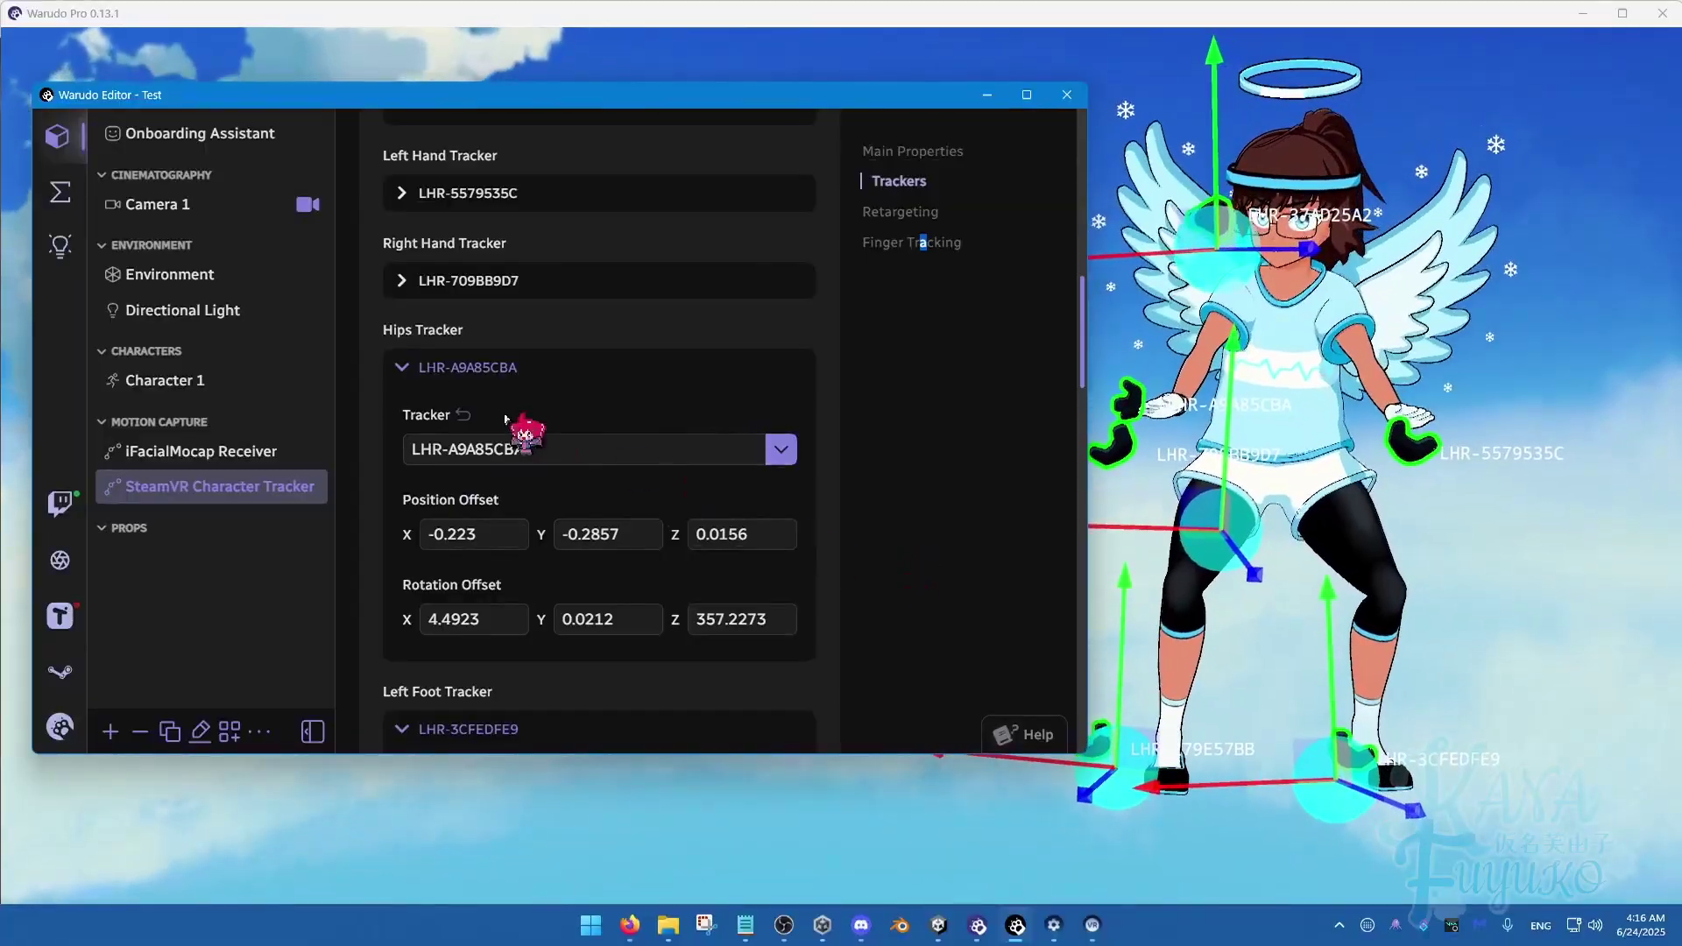
Collapse the Hips, Left Foot, Right Foot and Head Tracker settings to hide their transform gizmos.
left_click(477, 372)
left_click(477, 462)
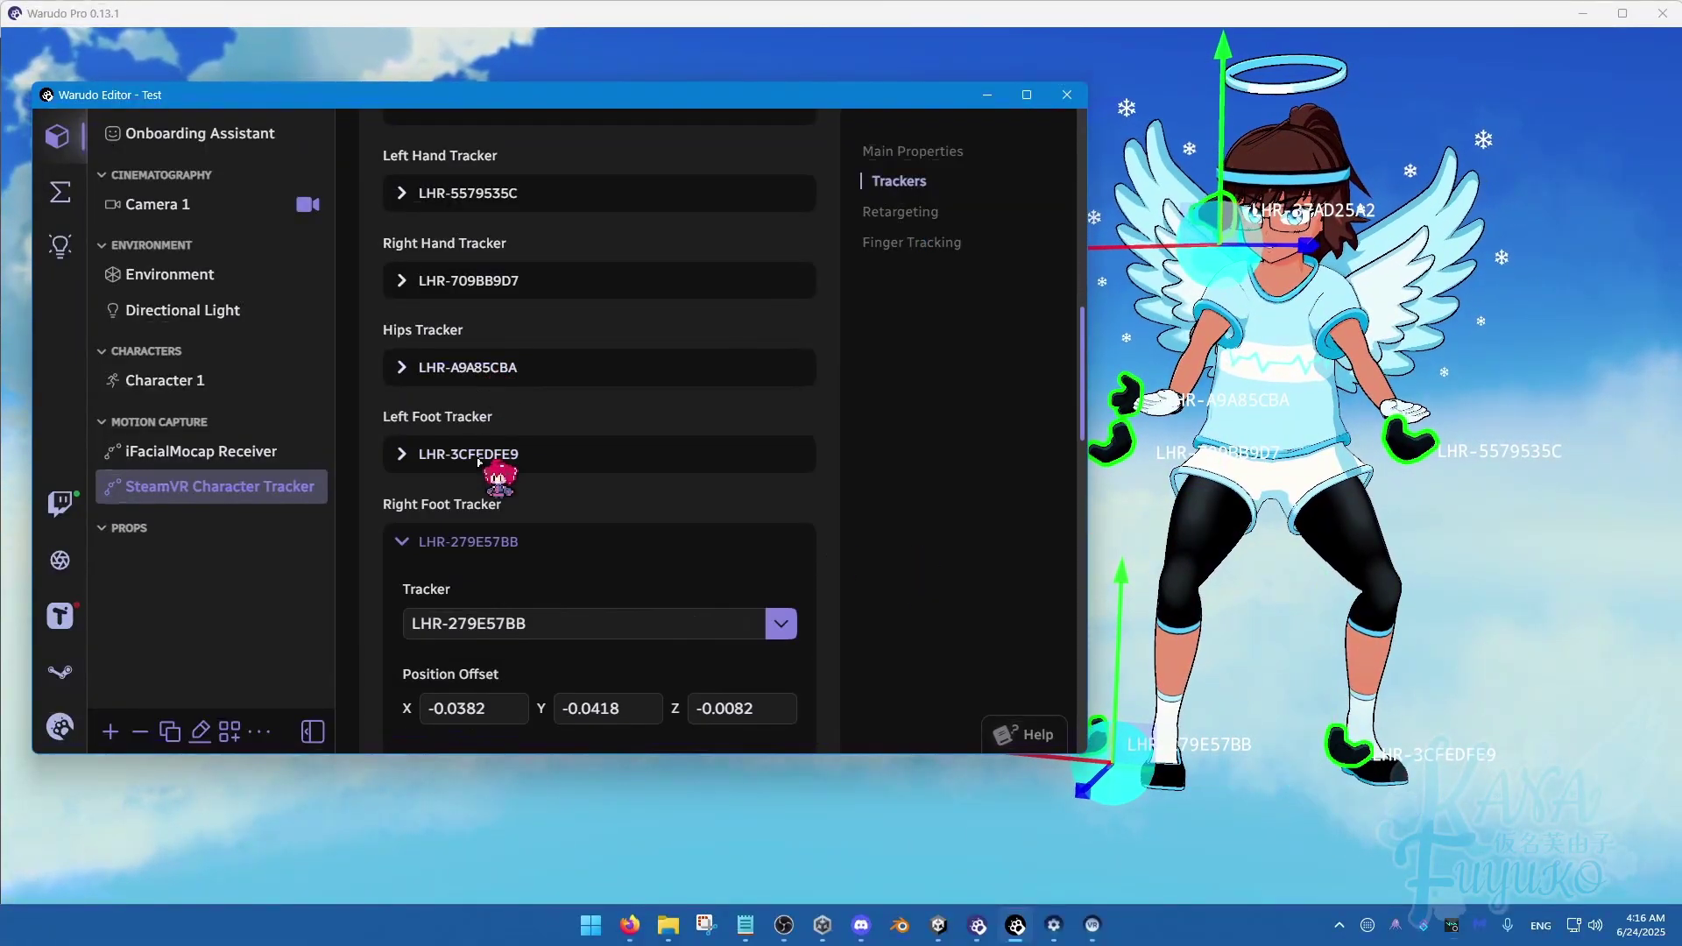
left_click(474, 545)
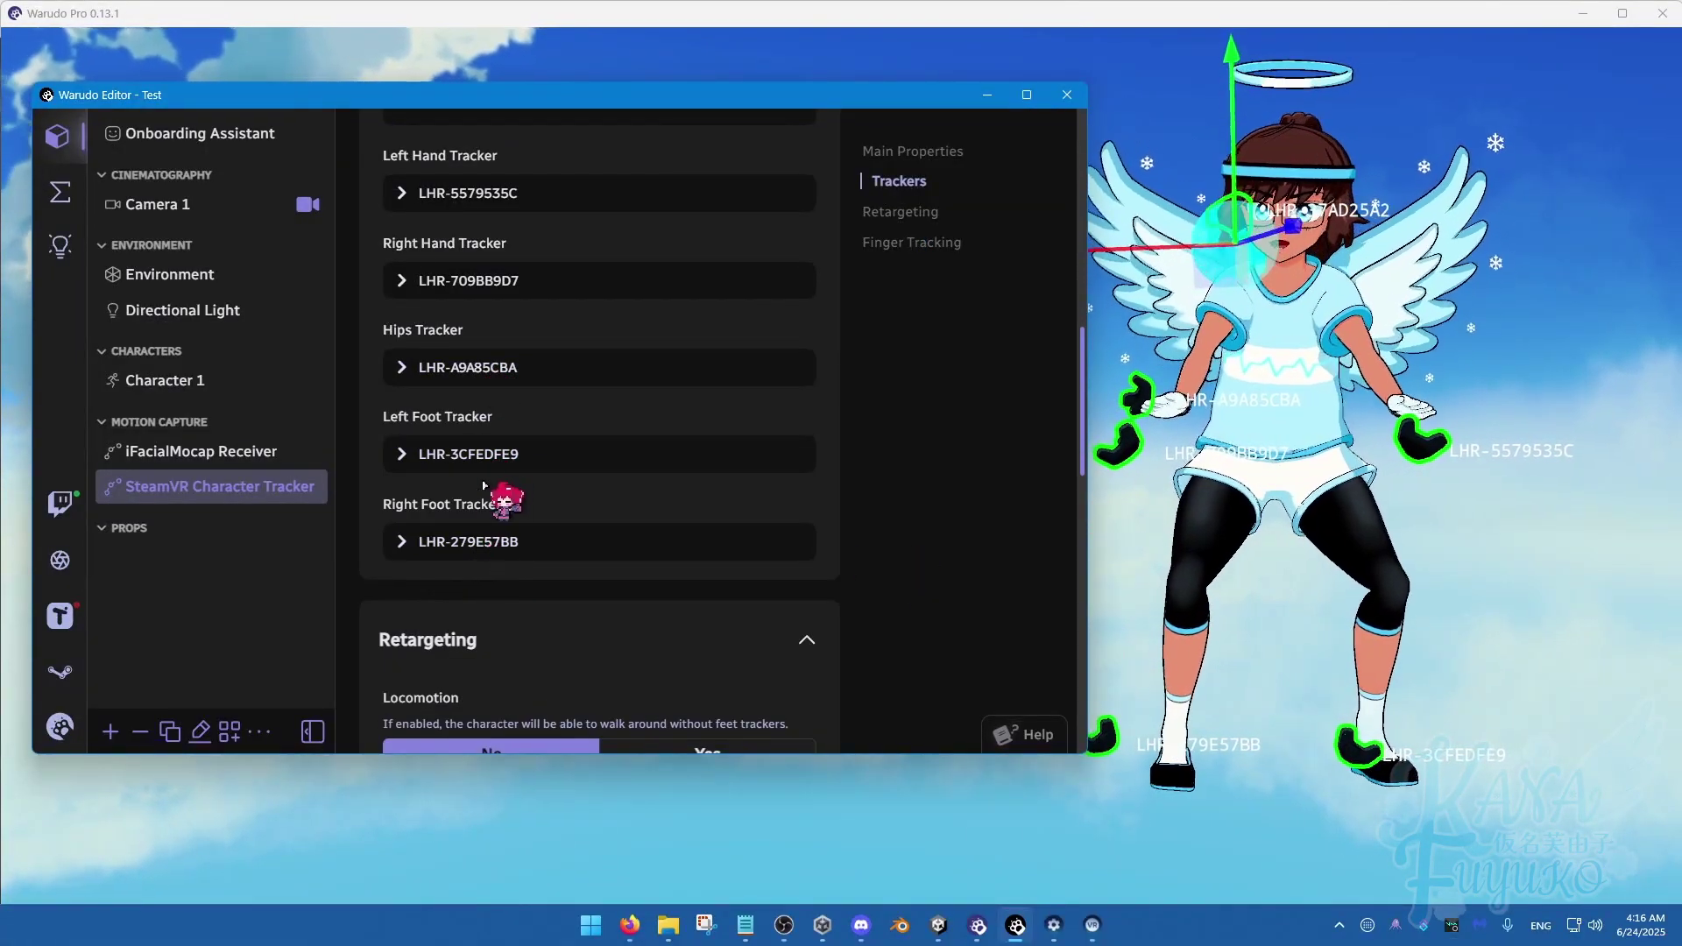
scroll(483, 486, "up", 8)
left_click(444, 326)
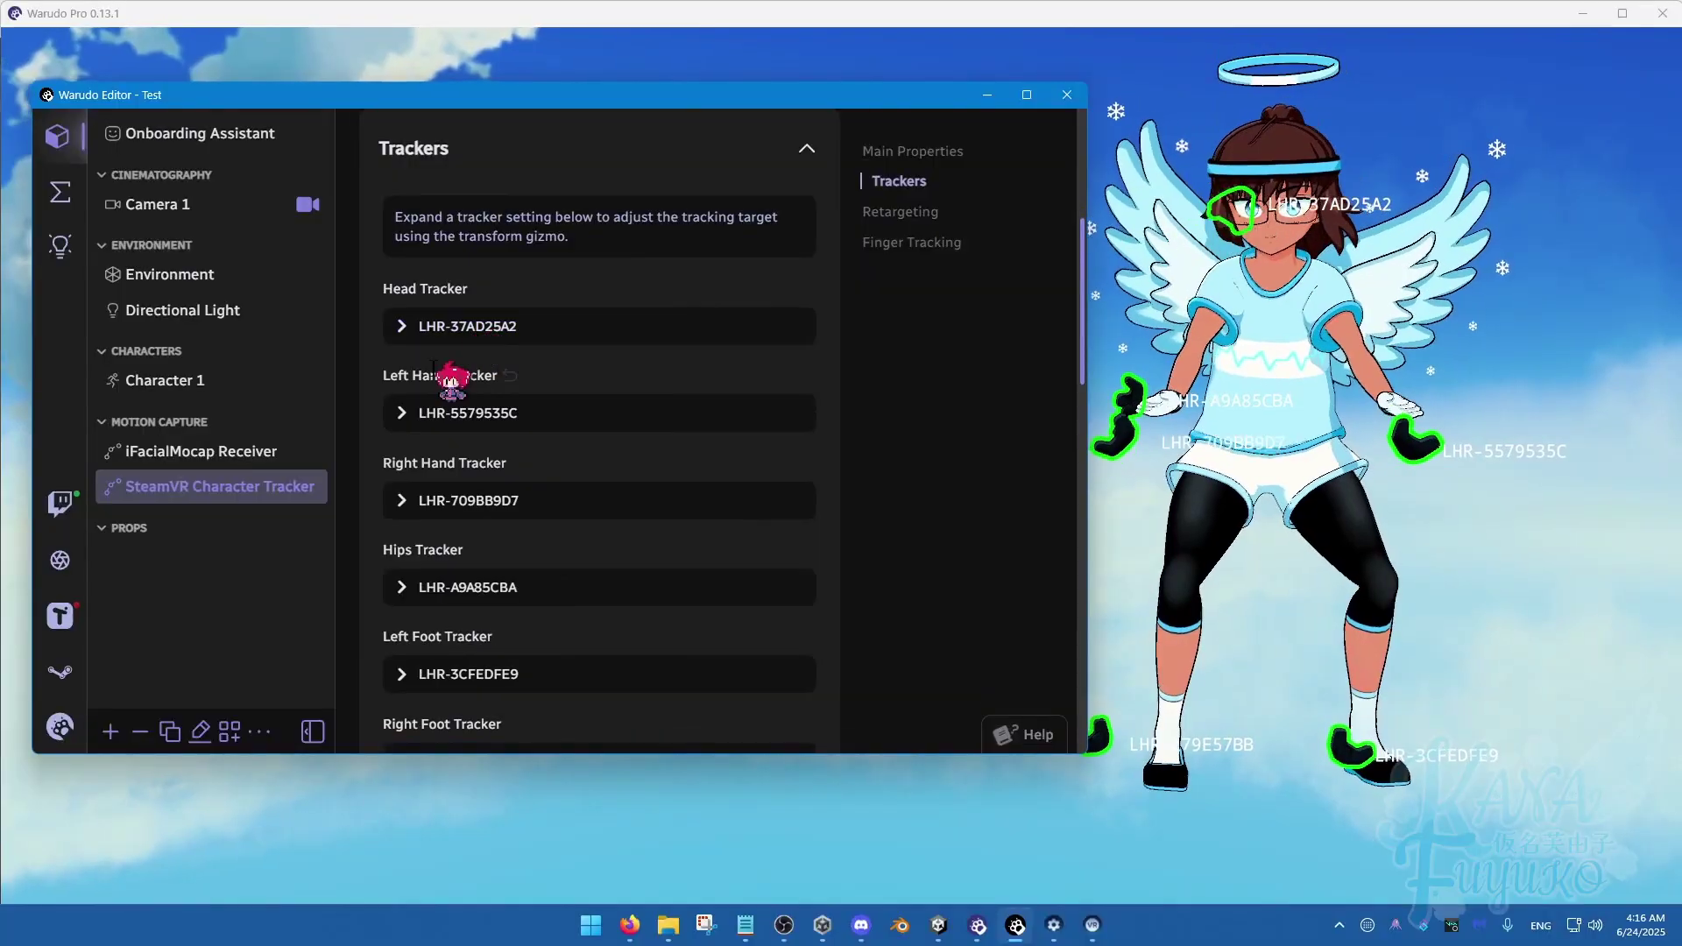
Review the Retargeting options for locomotion and hand offsets, and expand the Left Hand Tracker to examine its position and rotation offsets.
scroll(506, 442, "down", 2)
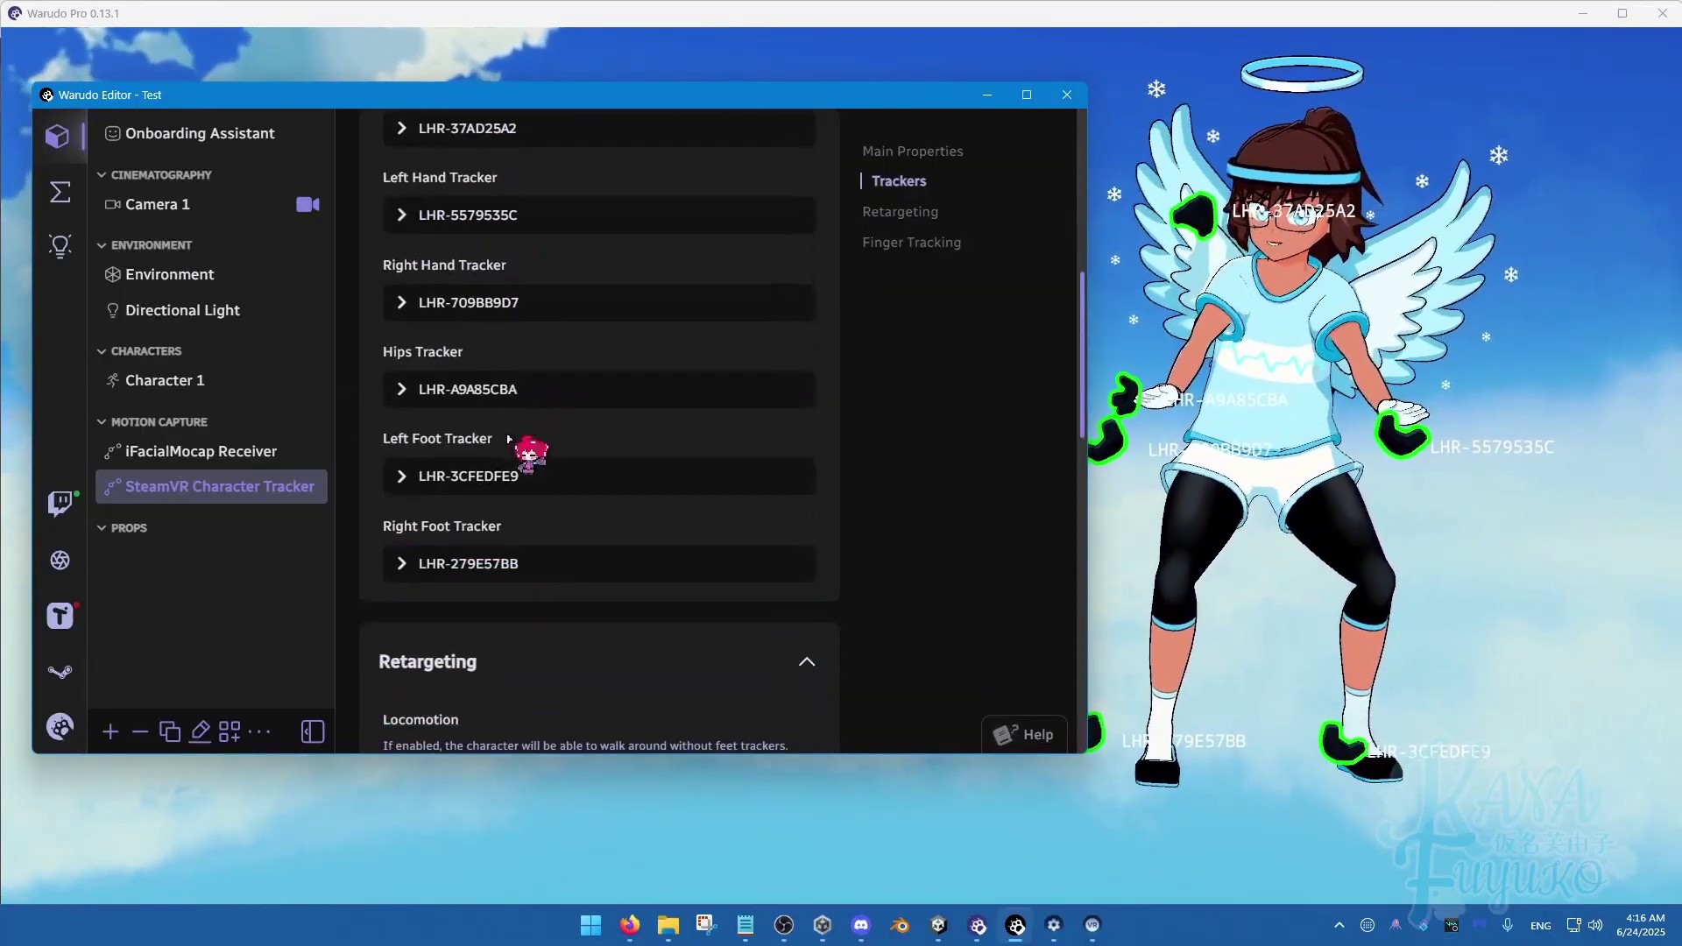
scroll(508, 437, "down", 3)
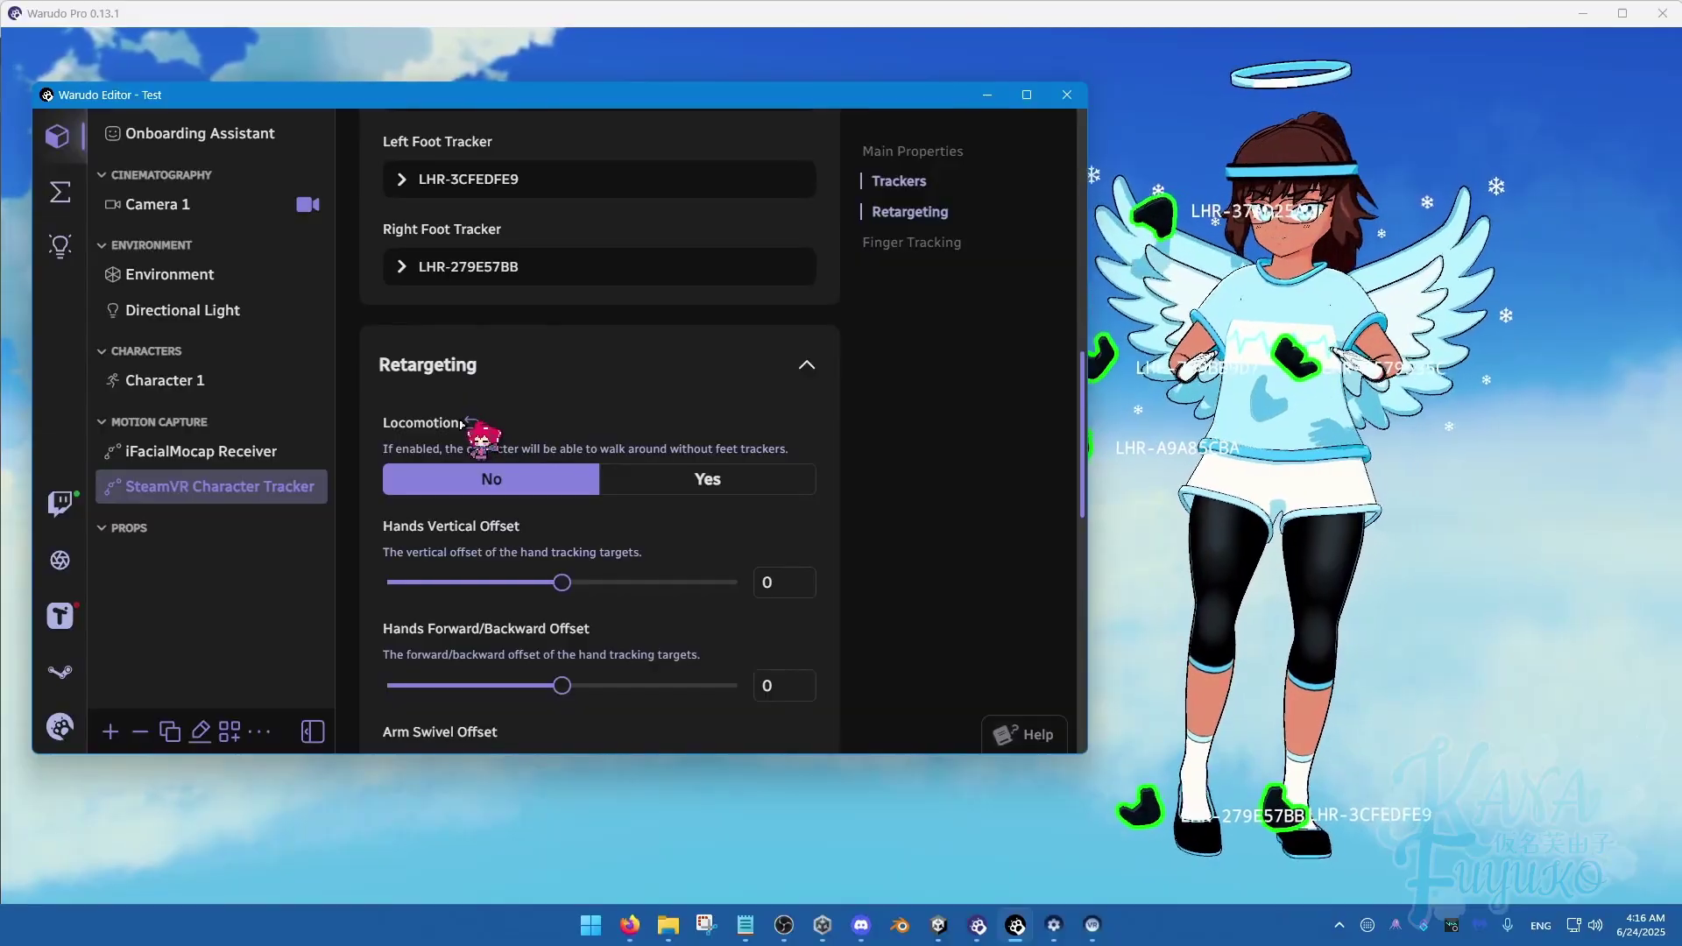
scroll(517, 473, "down", 3)
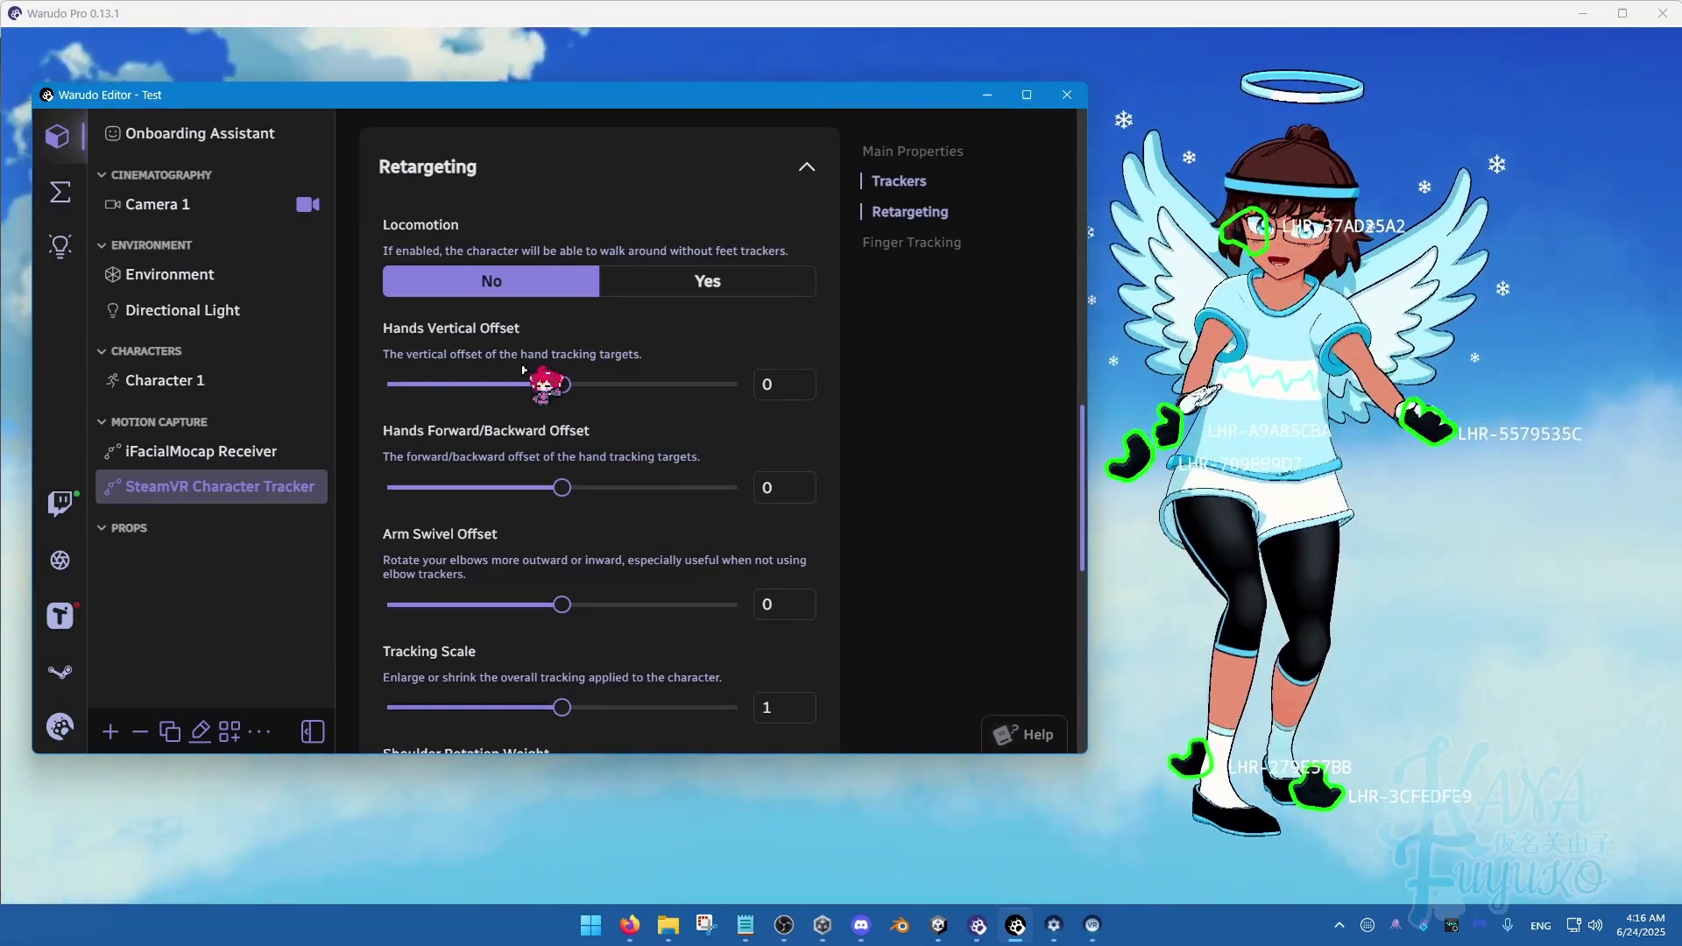
scroll(711, 415, "up", 6)
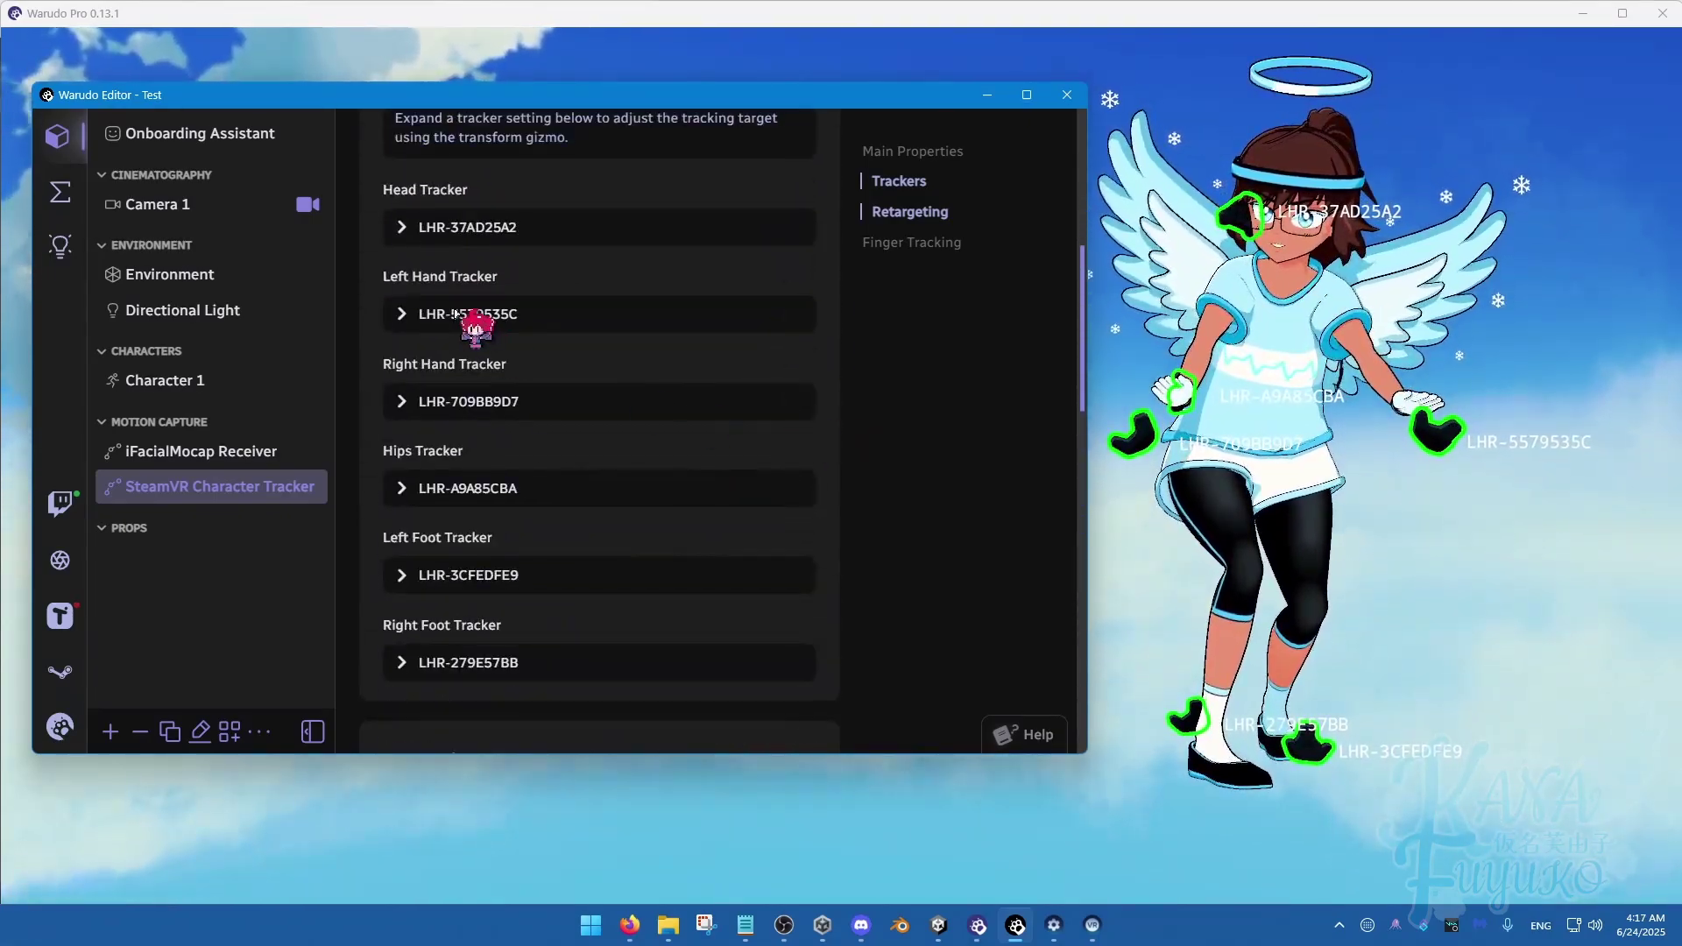
left_click(455, 314)
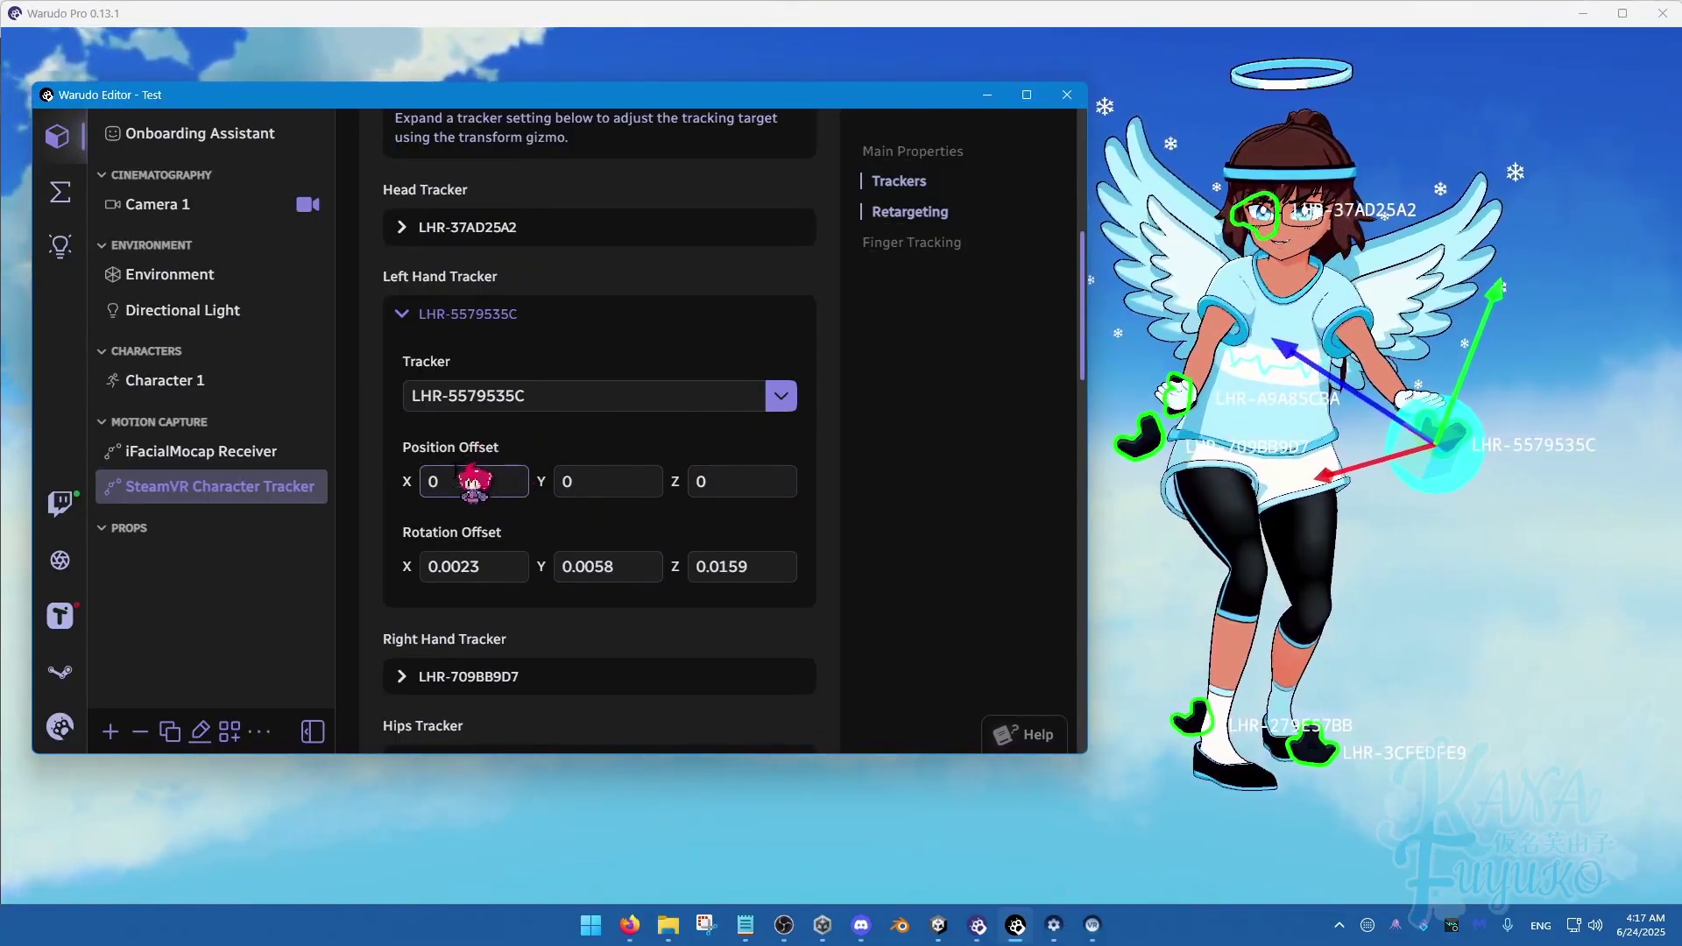
left_click(454, 449)
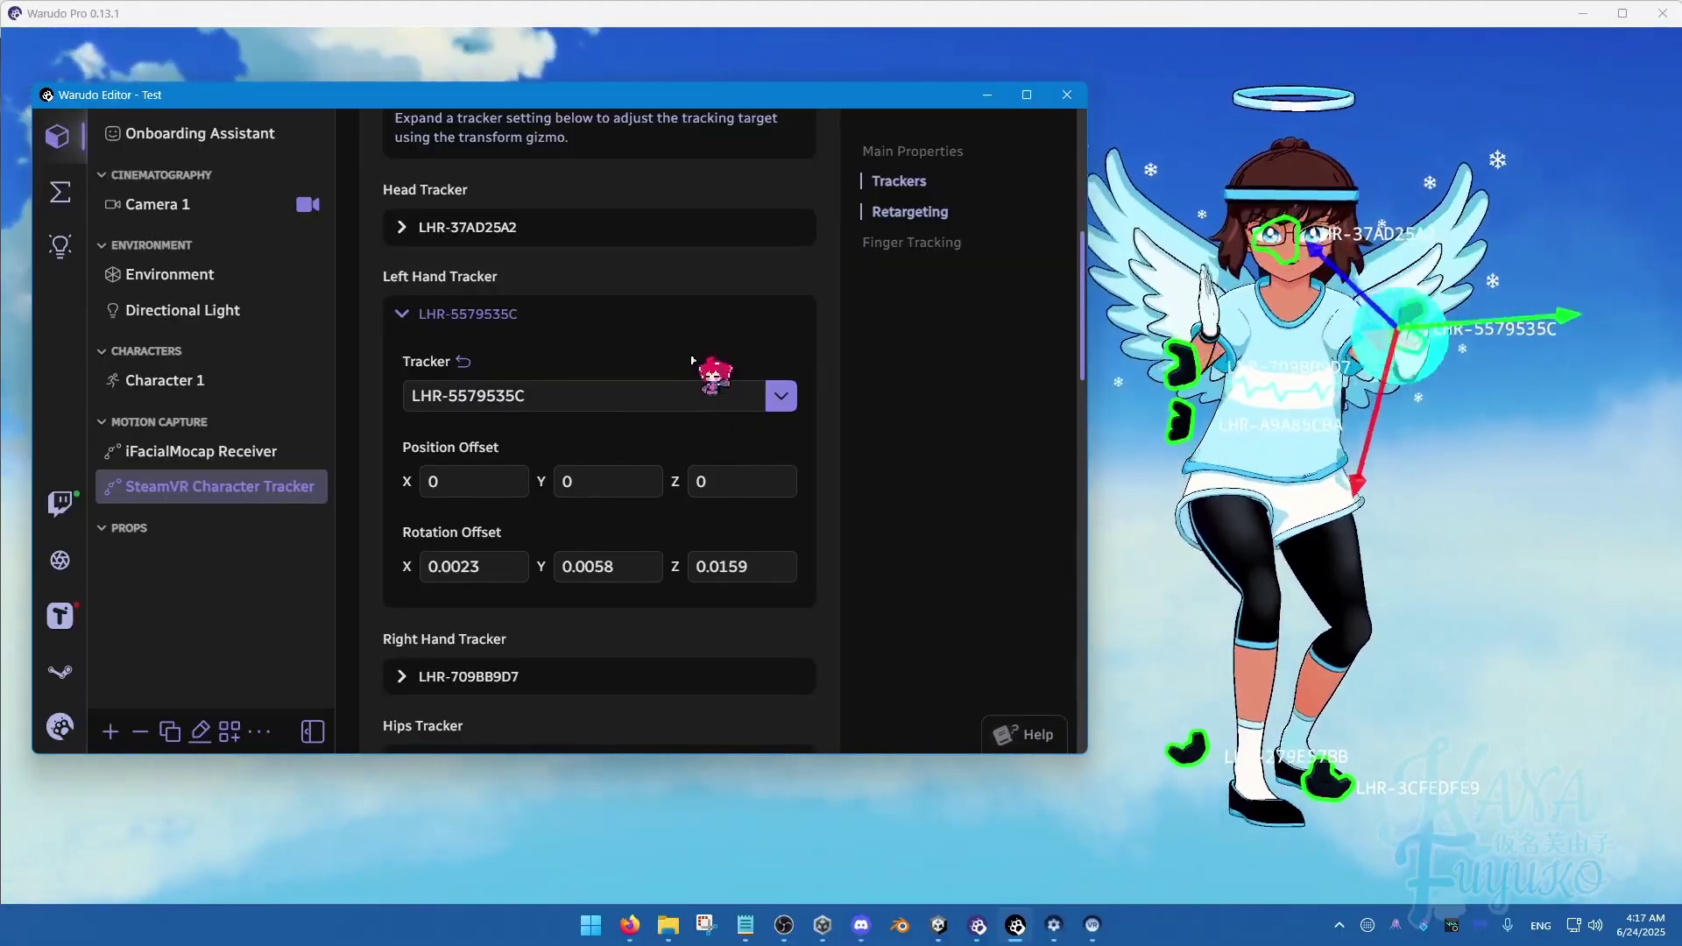
Collapse the Left Hand Tracker settings and go to the Retargeting options.
left_click(481, 315)
scroll(486, 438, "down", 2)
scroll(487, 456, "down", 5)
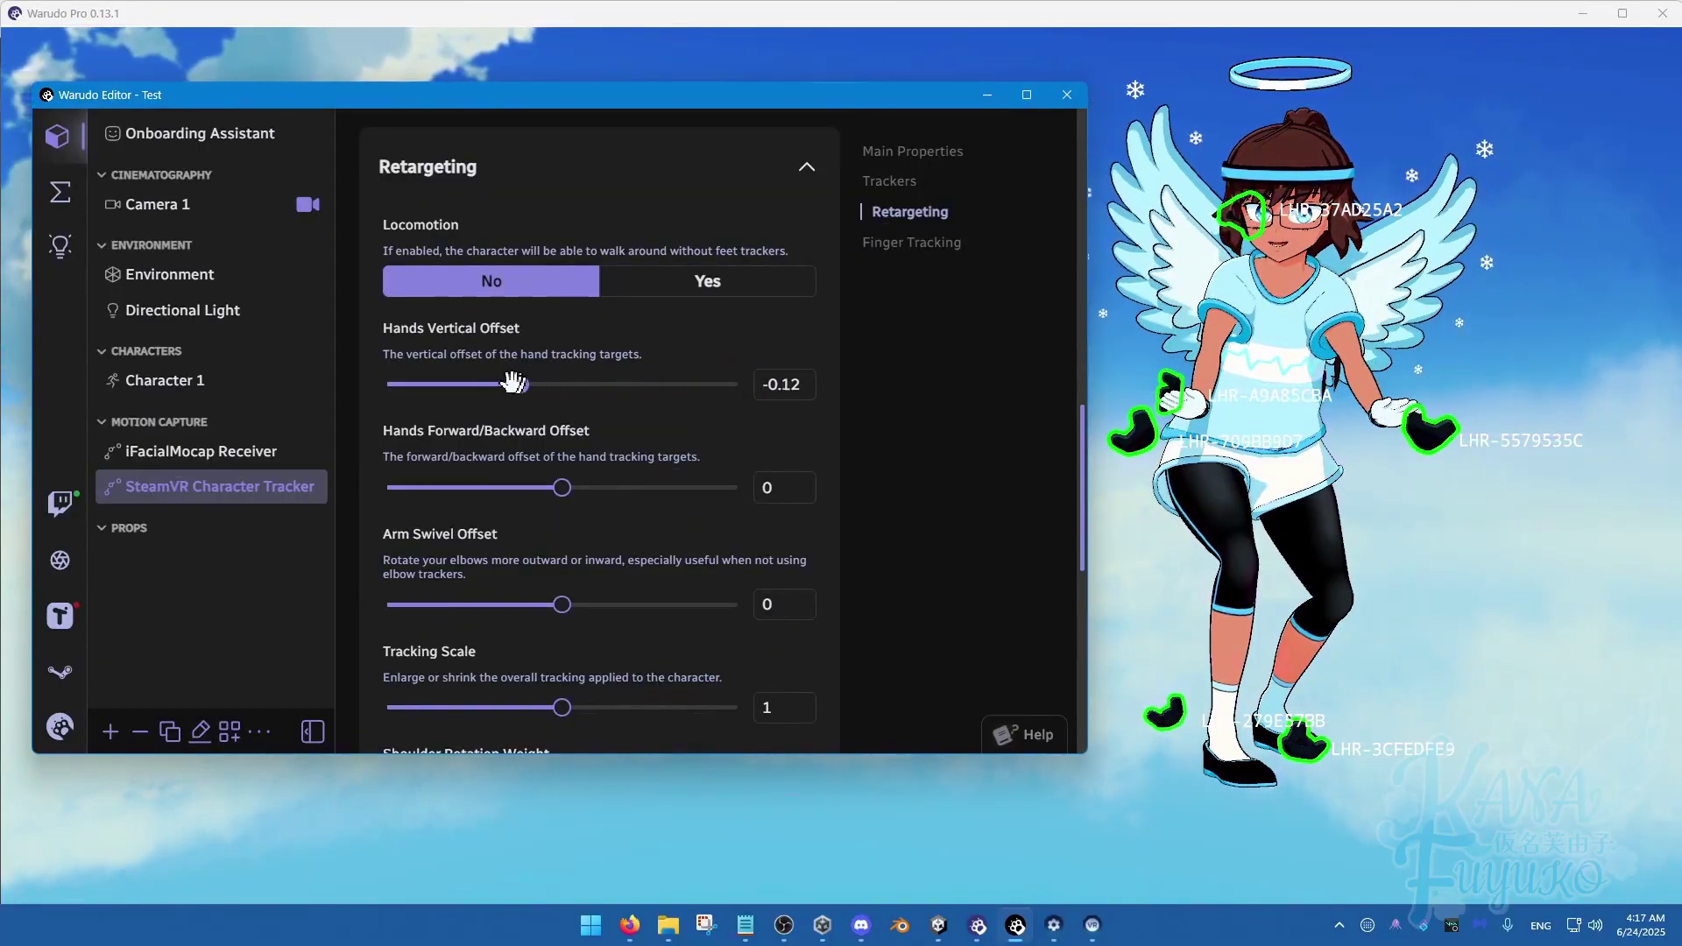
Try Hands Vertical Offset values of -0.16 and 0.06 and several Hands Forward/Backward Offset values, and return both offsets to 0.
left_click_drag(514, 383, 506, 383)
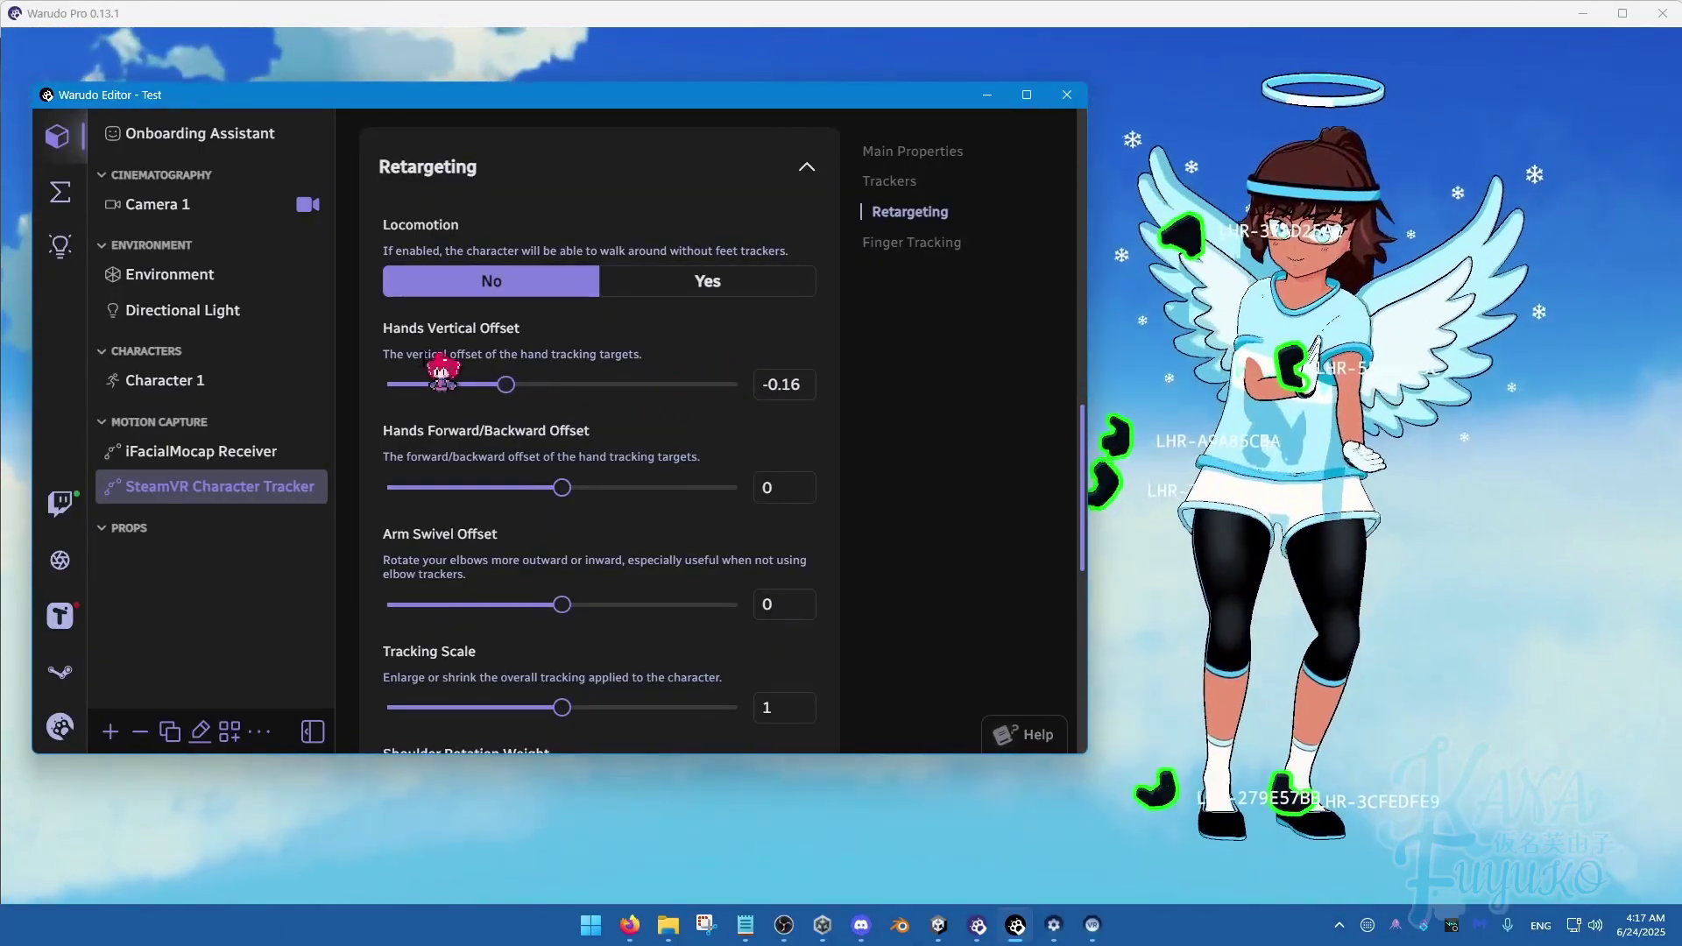
left_click_drag(505, 382, 583, 384)
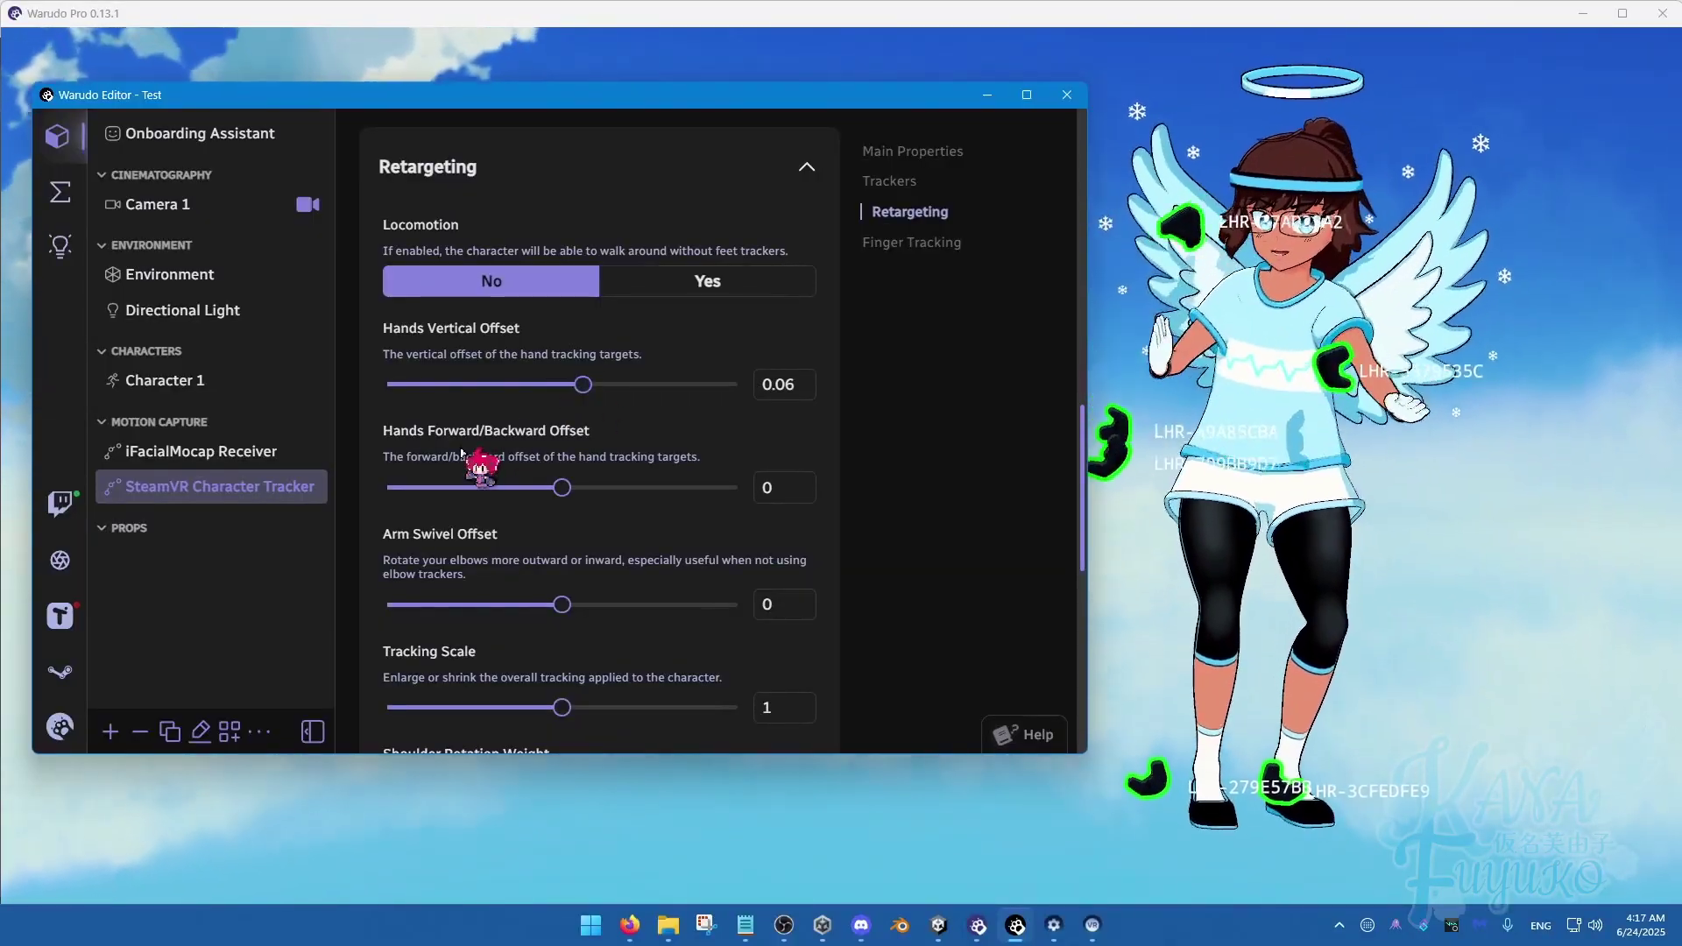
right_click(530, 331)
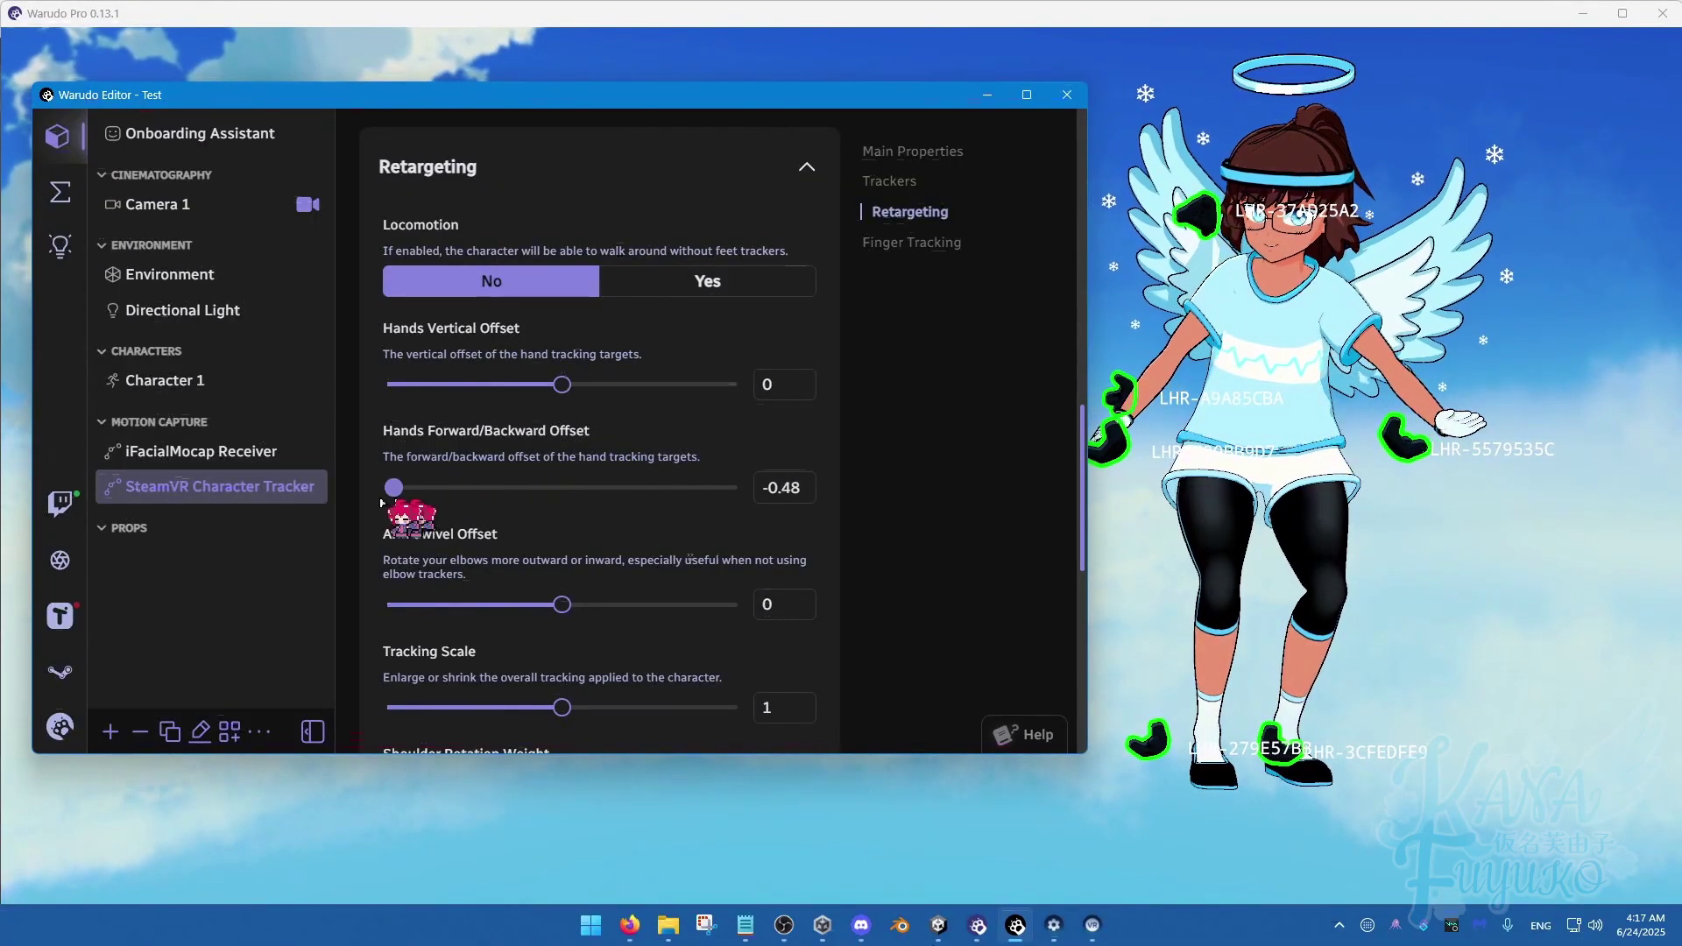
left_click_drag(381, 502, 755, 457)
left_click_drag(614, 479, 523, 506)
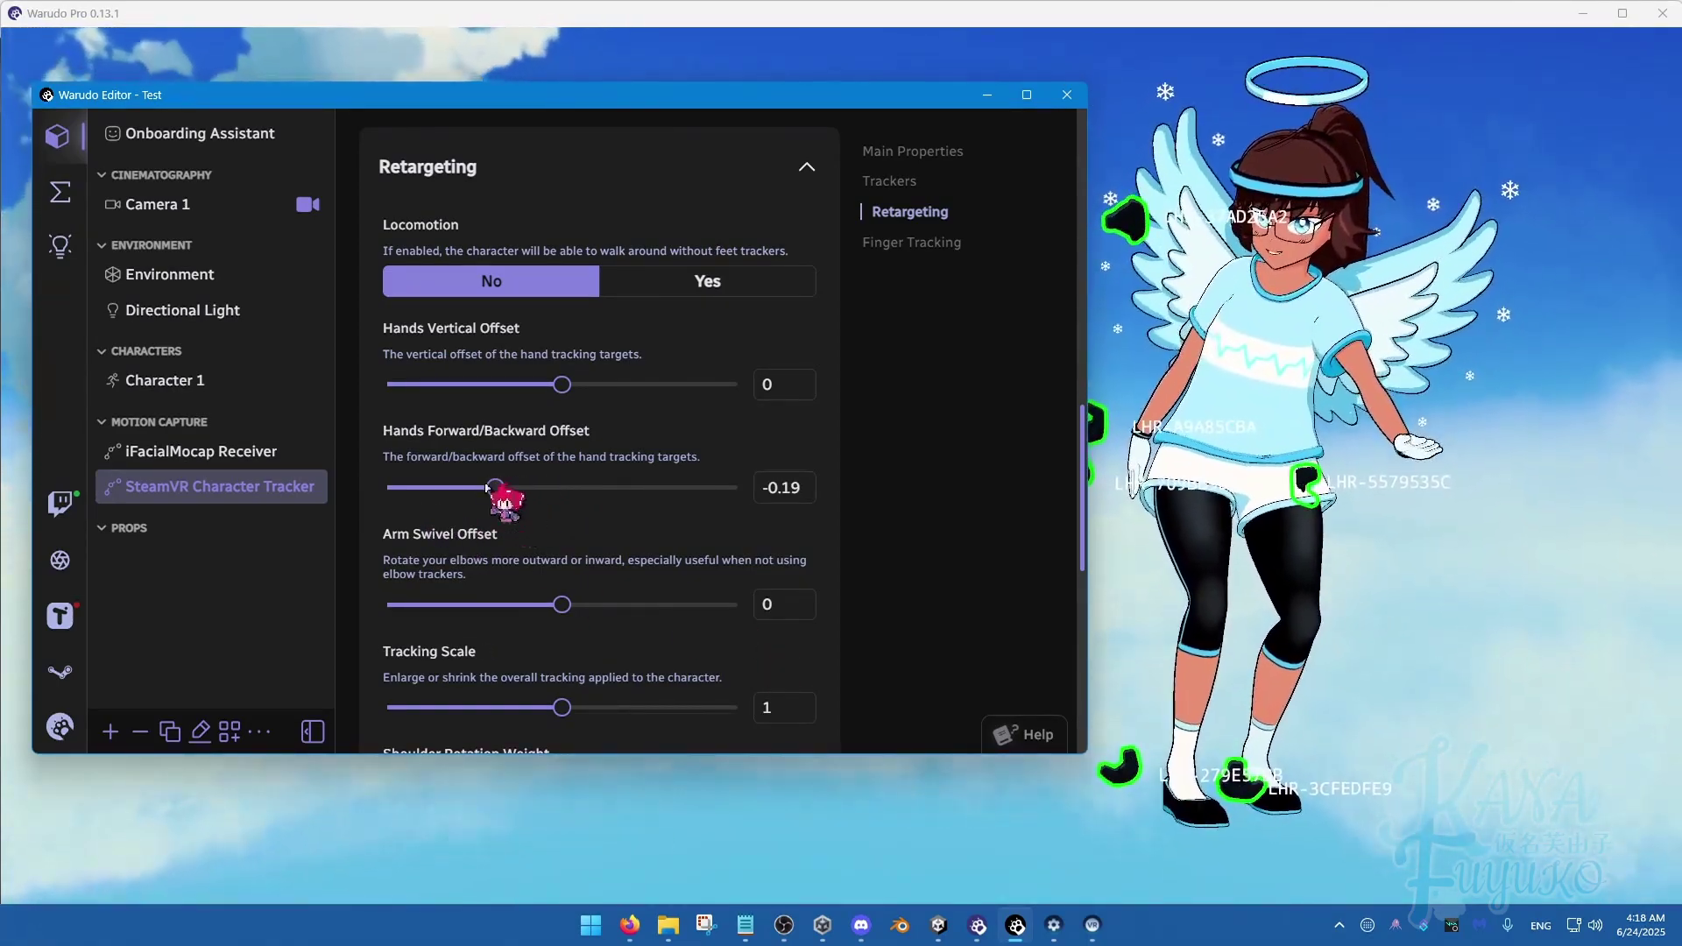
left_click_drag(531, 492, 561, 516)
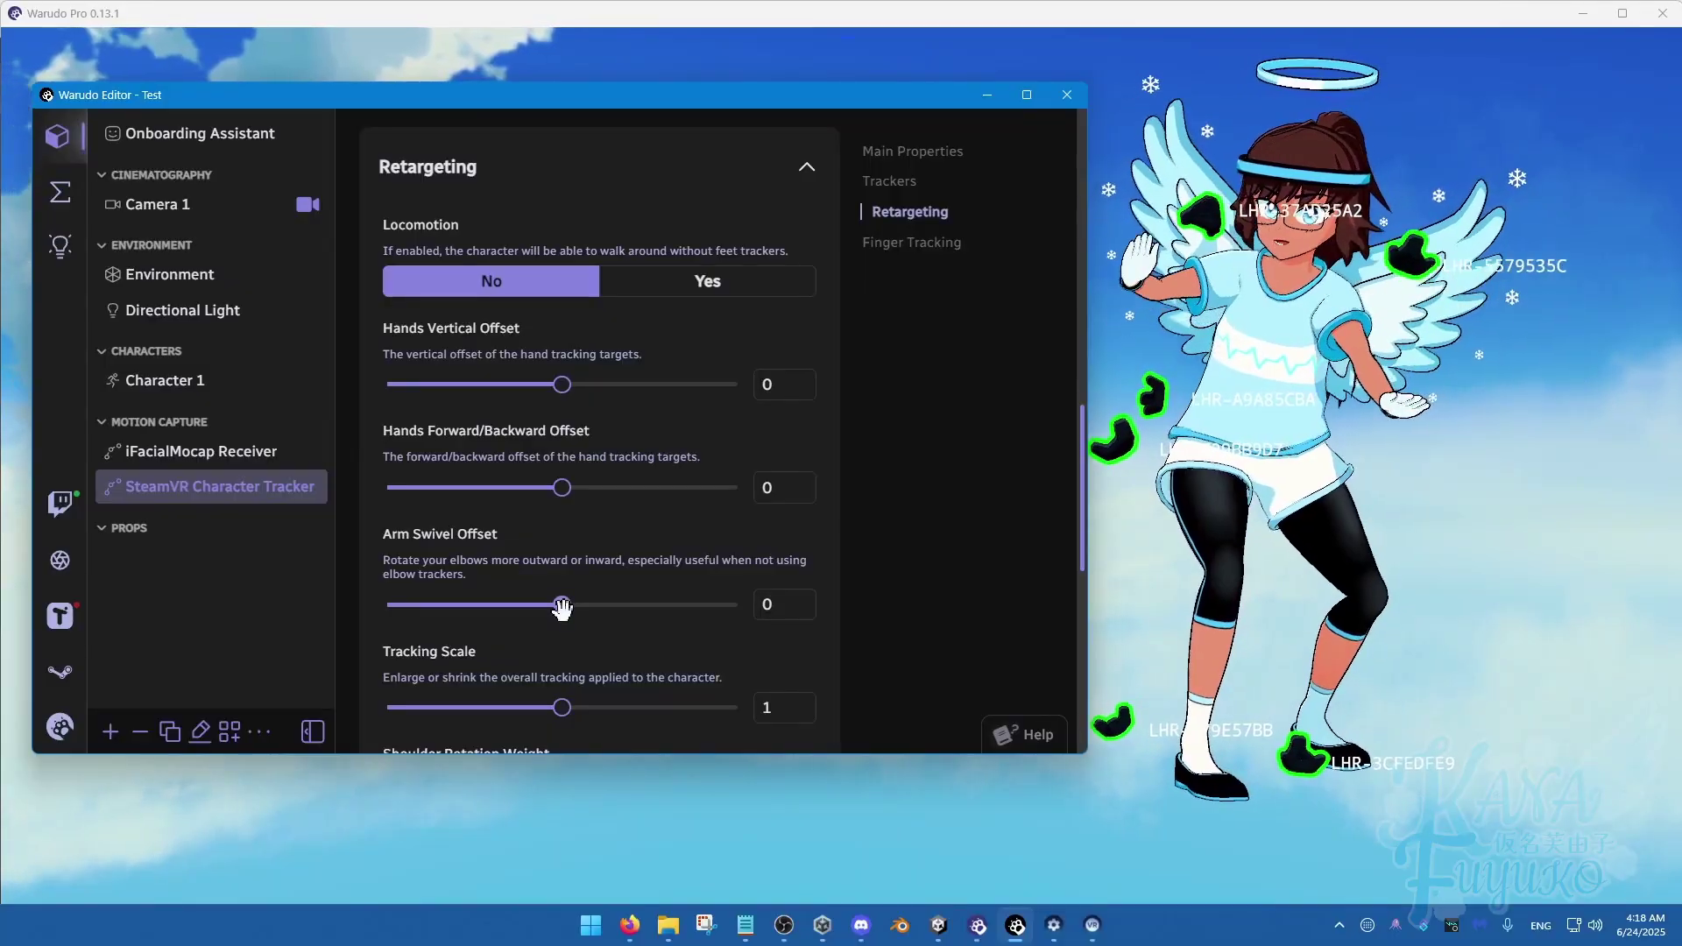
Set the Arm Swivel Offset to -15, testing a strongly negative swivel first.
left_click_drag(914, 553, 396, 606)
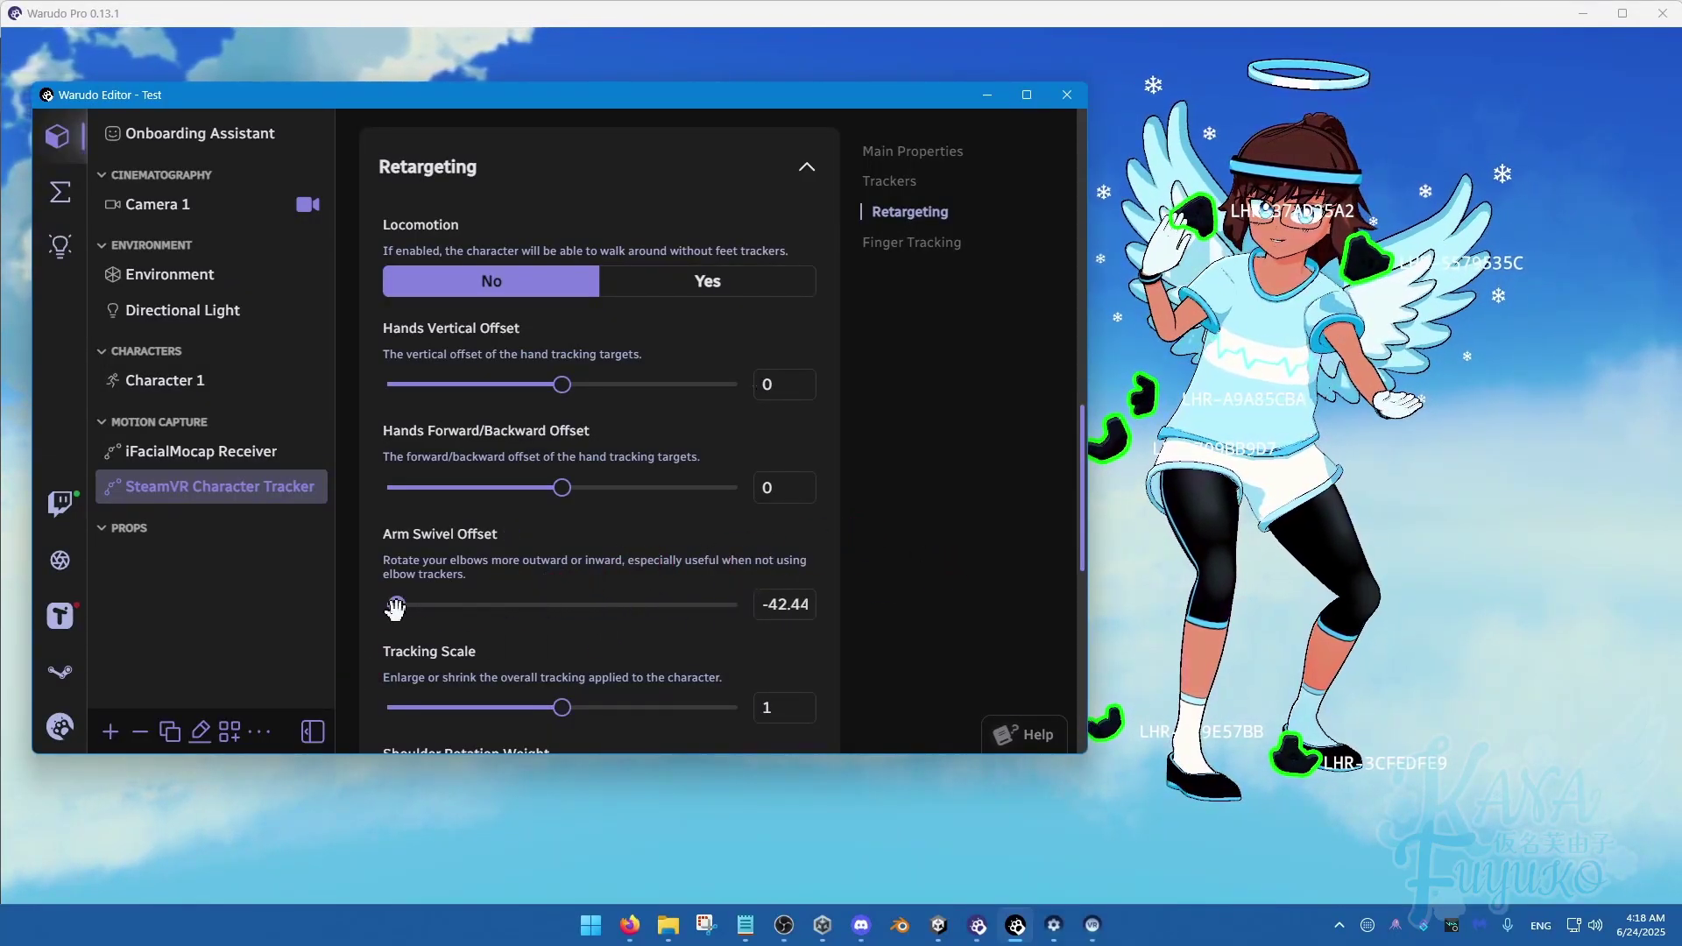
left_click_drag(505, 589, 507, 592)
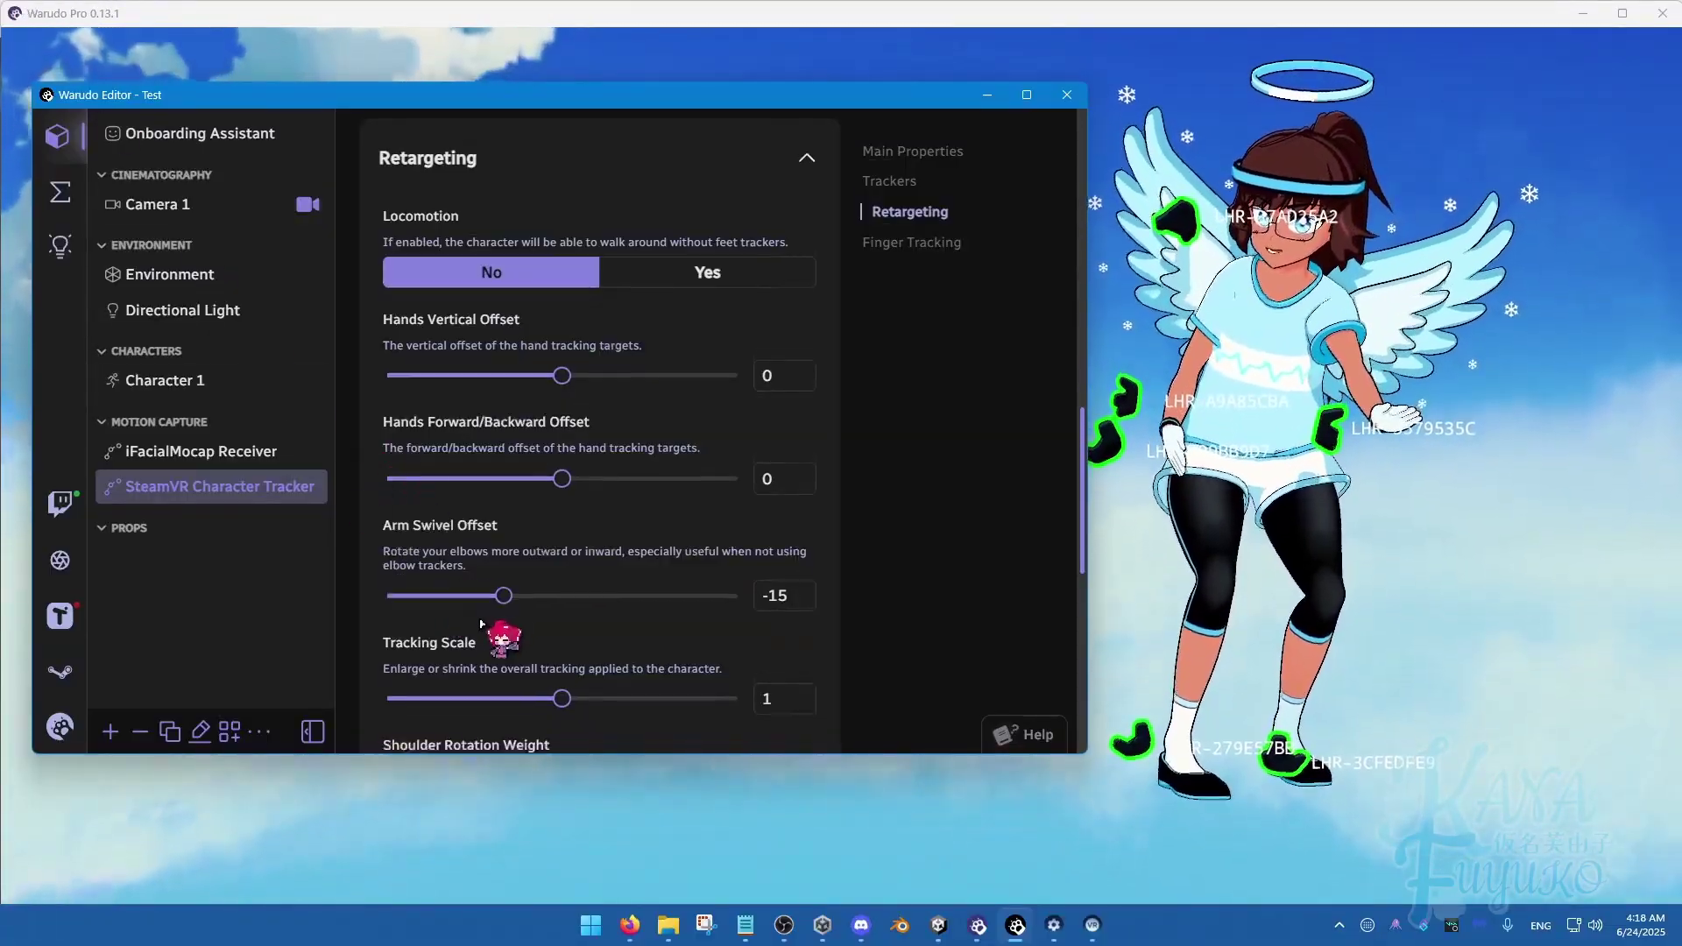
Try a Tracking Scale of 1.06 for the character and reset it to 1.
scroll(555, 635, "down", 2)
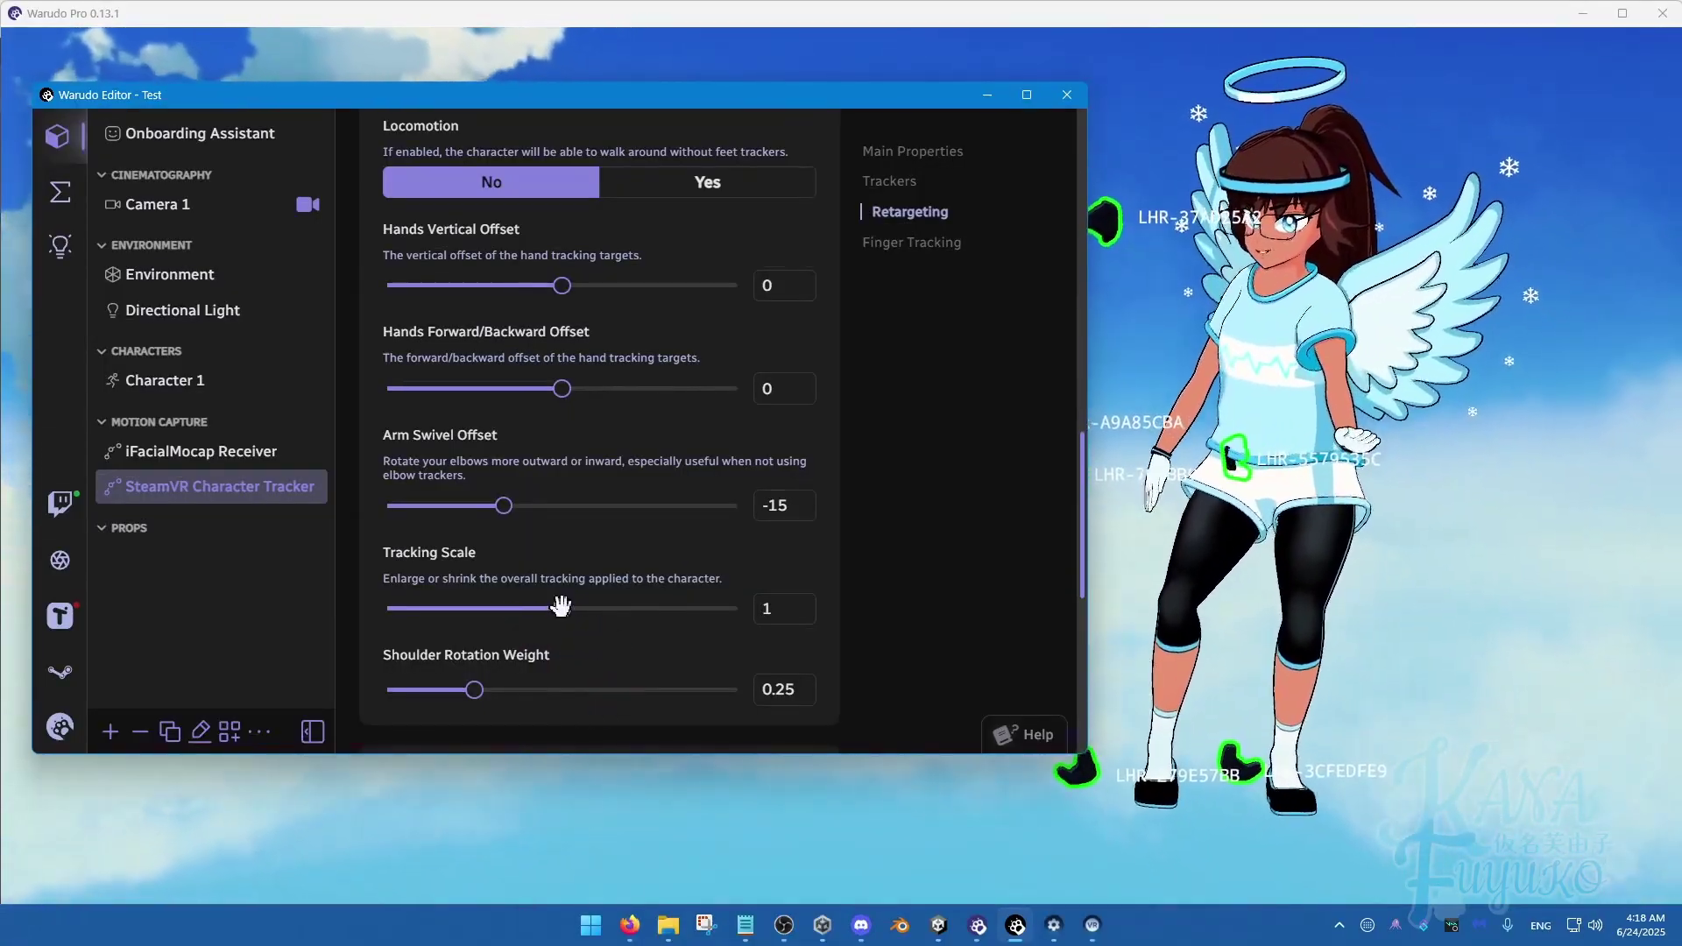
left_click_drag(562, 608, 612, 635)
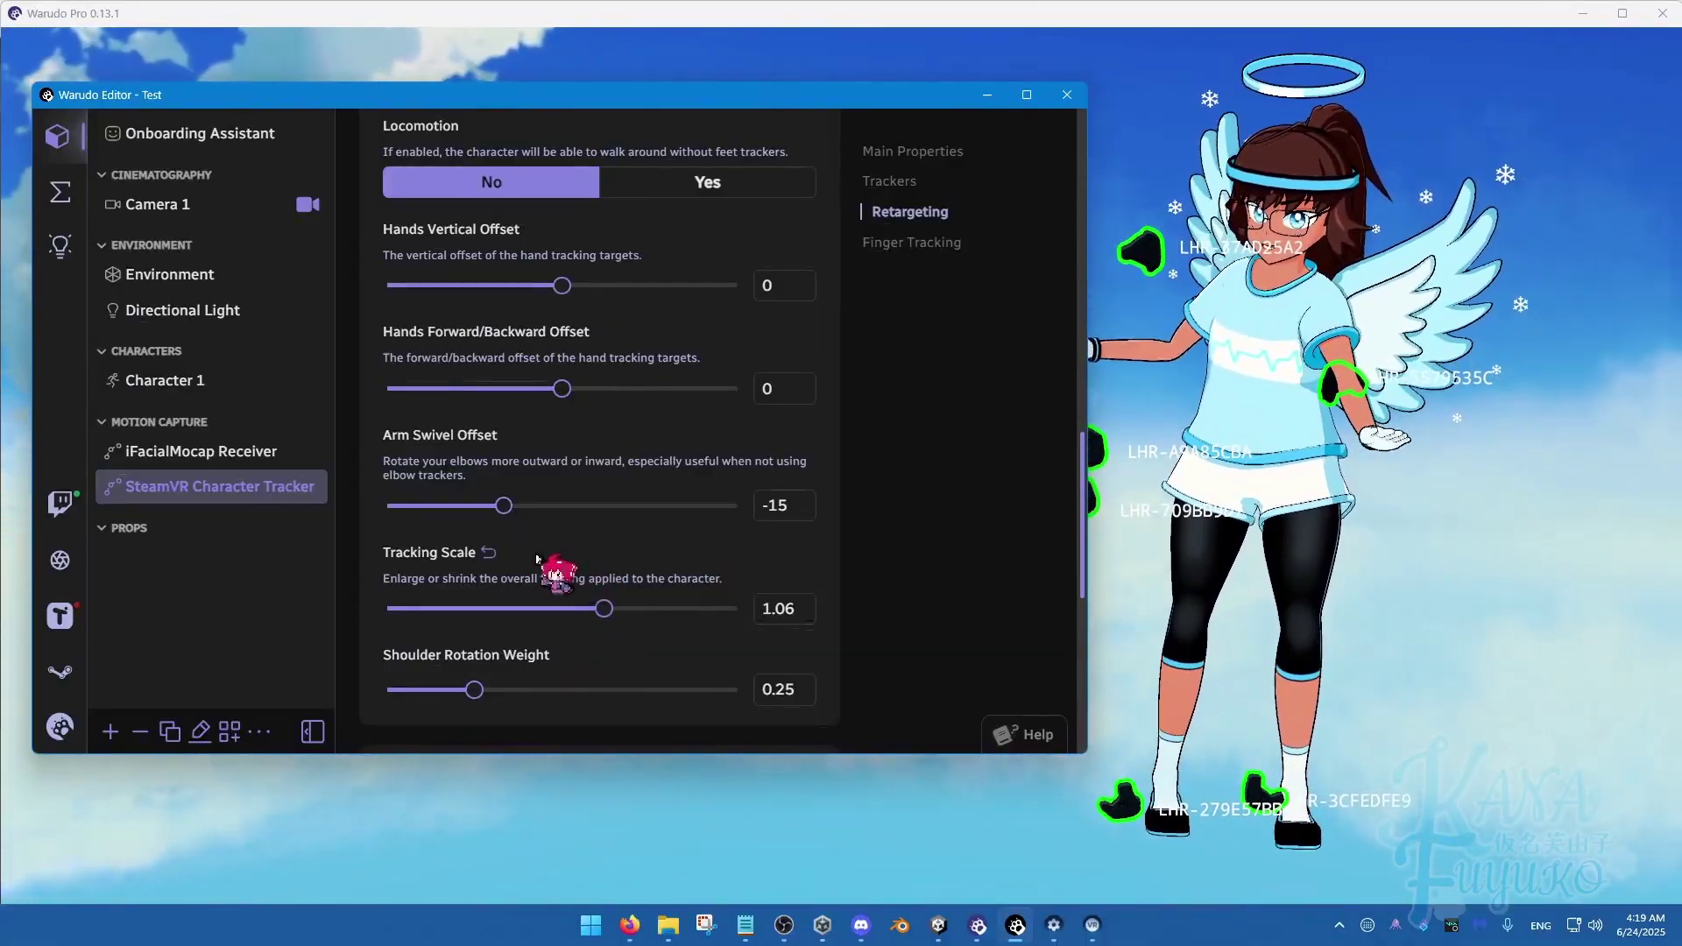
left_click(488, 552)
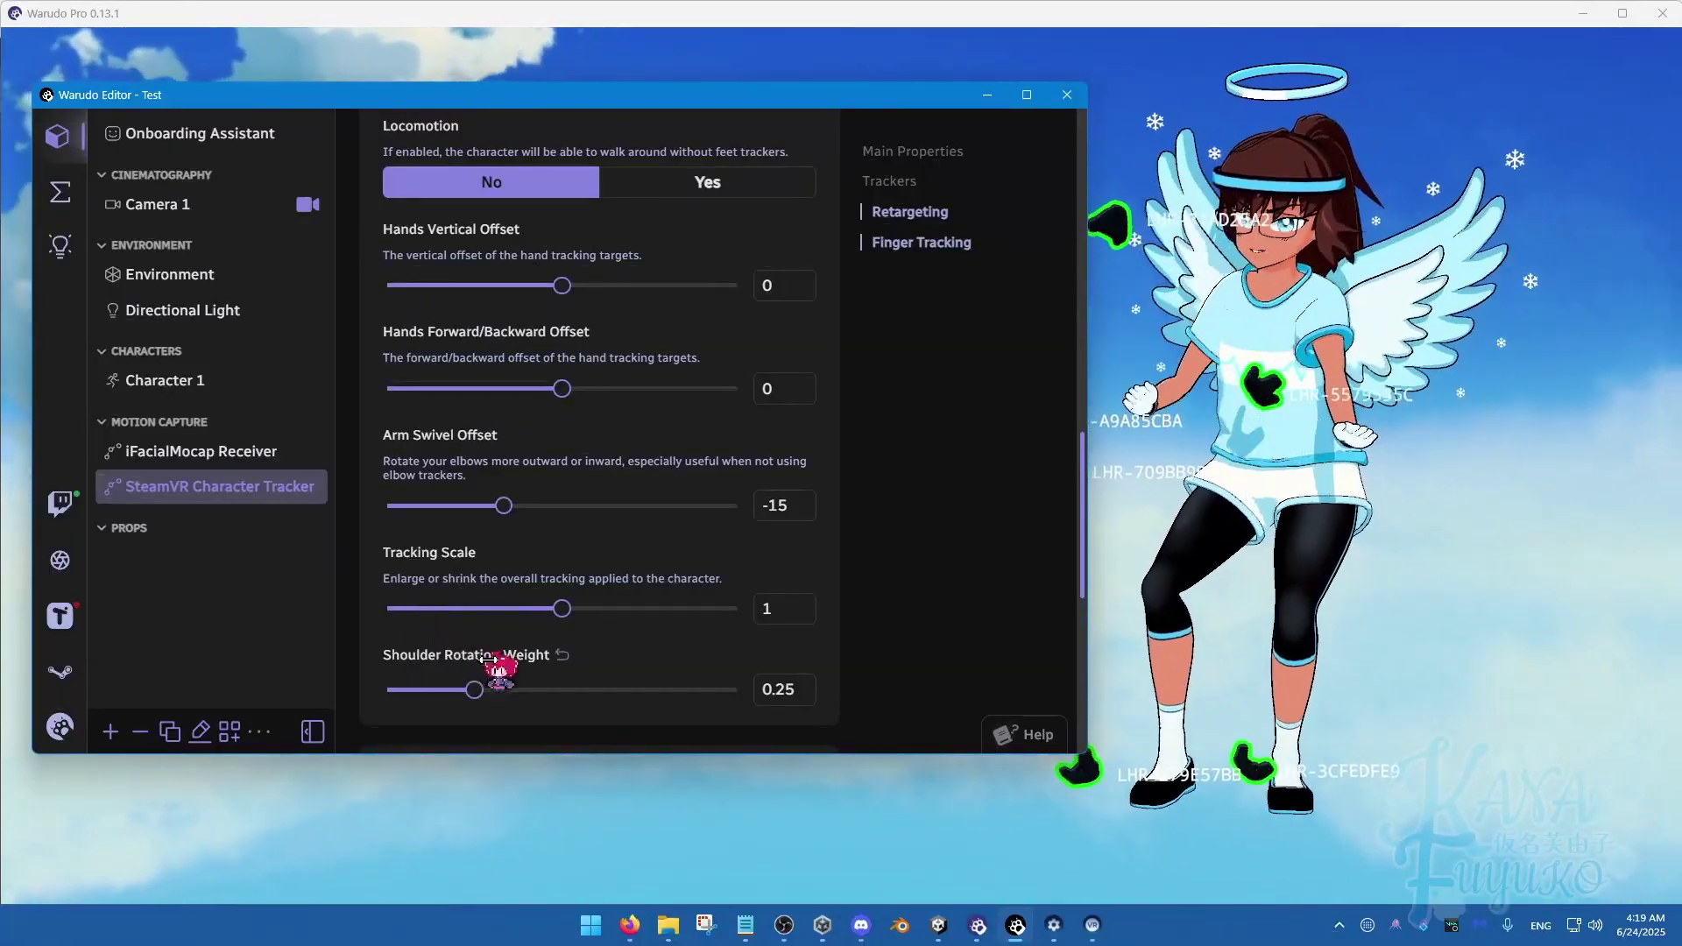
Test different Shoulder Rotation Weight values and set the weight to 0.61.
scroll(487, 658, "down", 2)
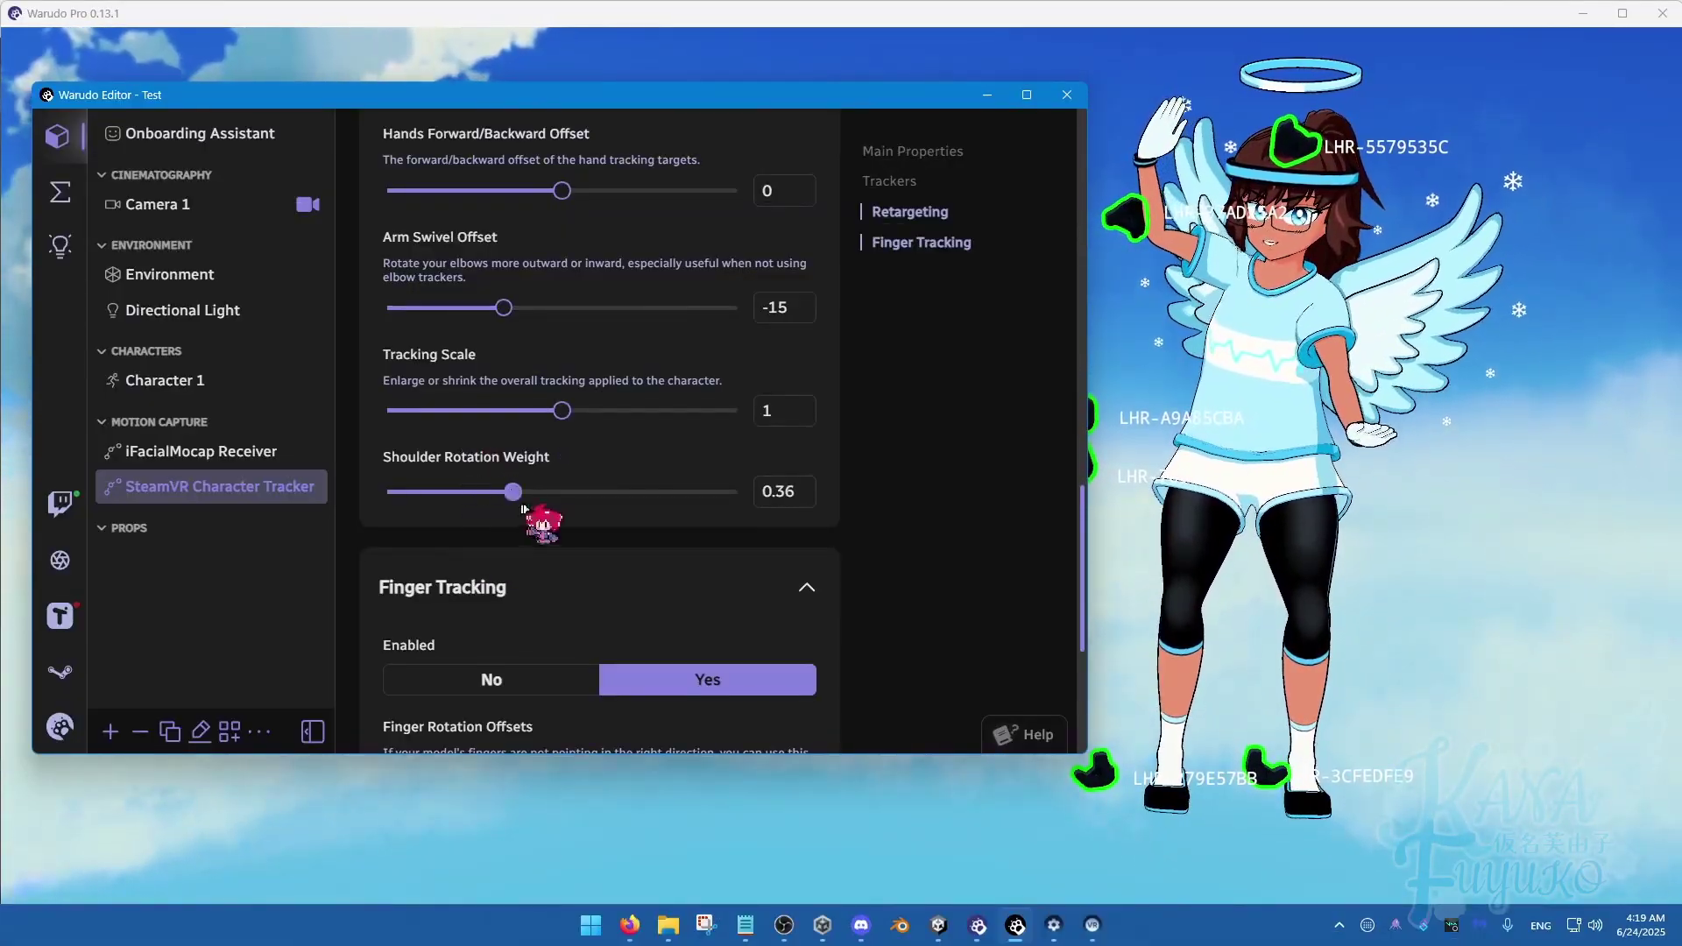
left_click_drag(523, 506, 736, 508)
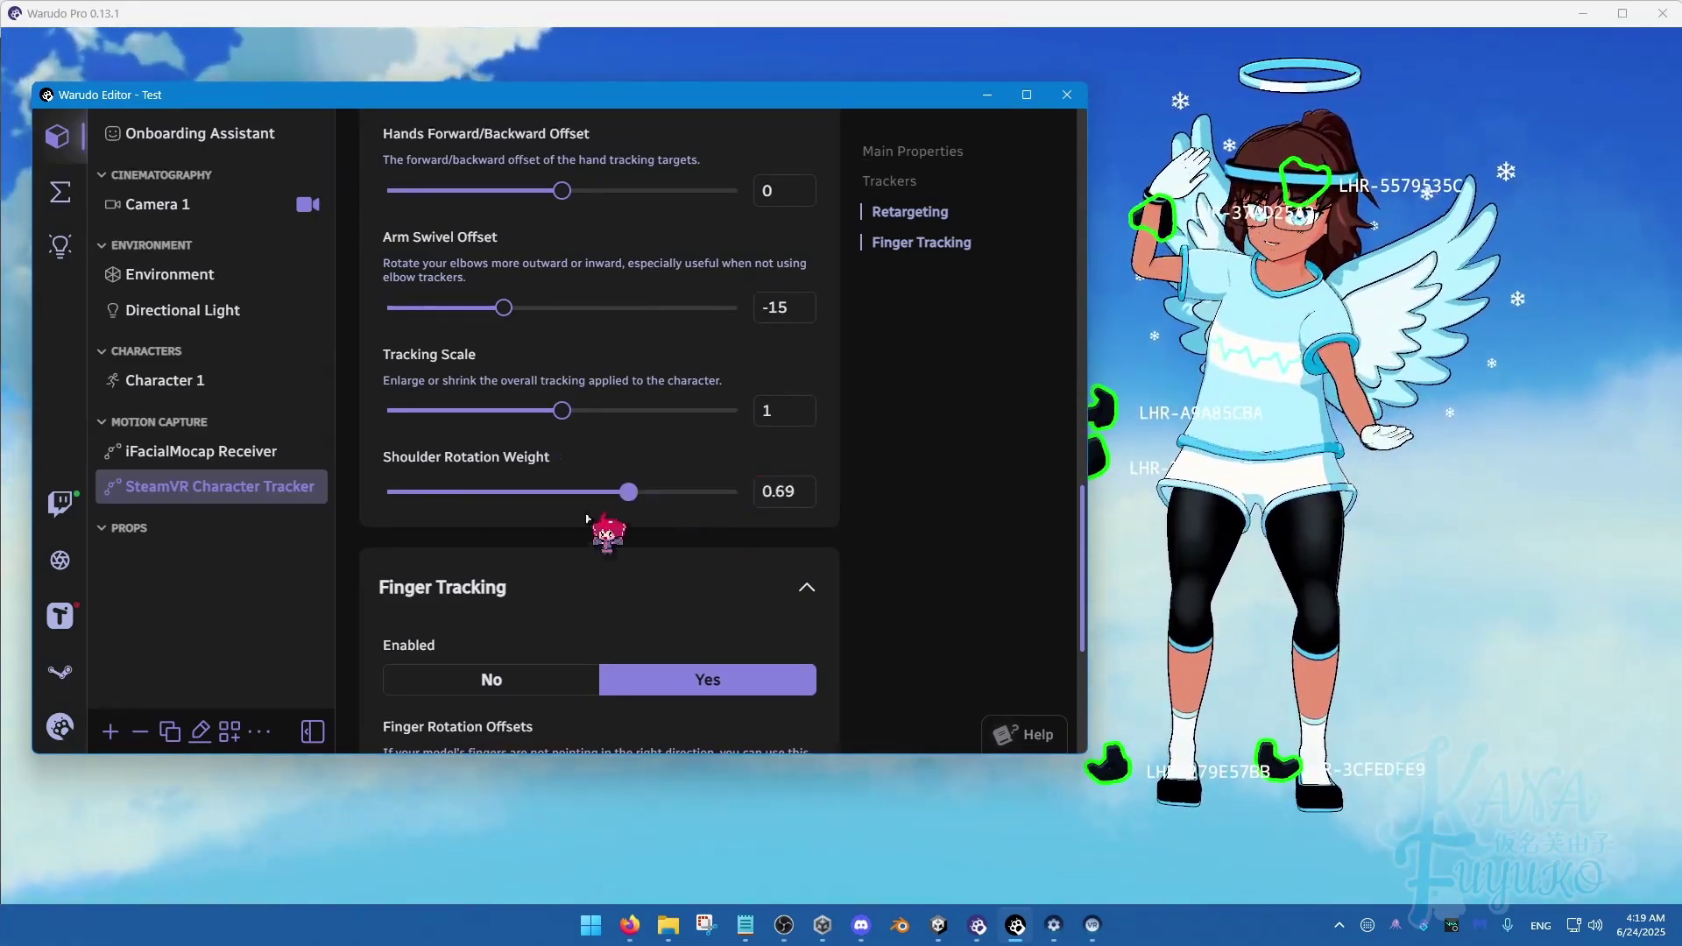
left_click_drag(585, 519, 182, 564)
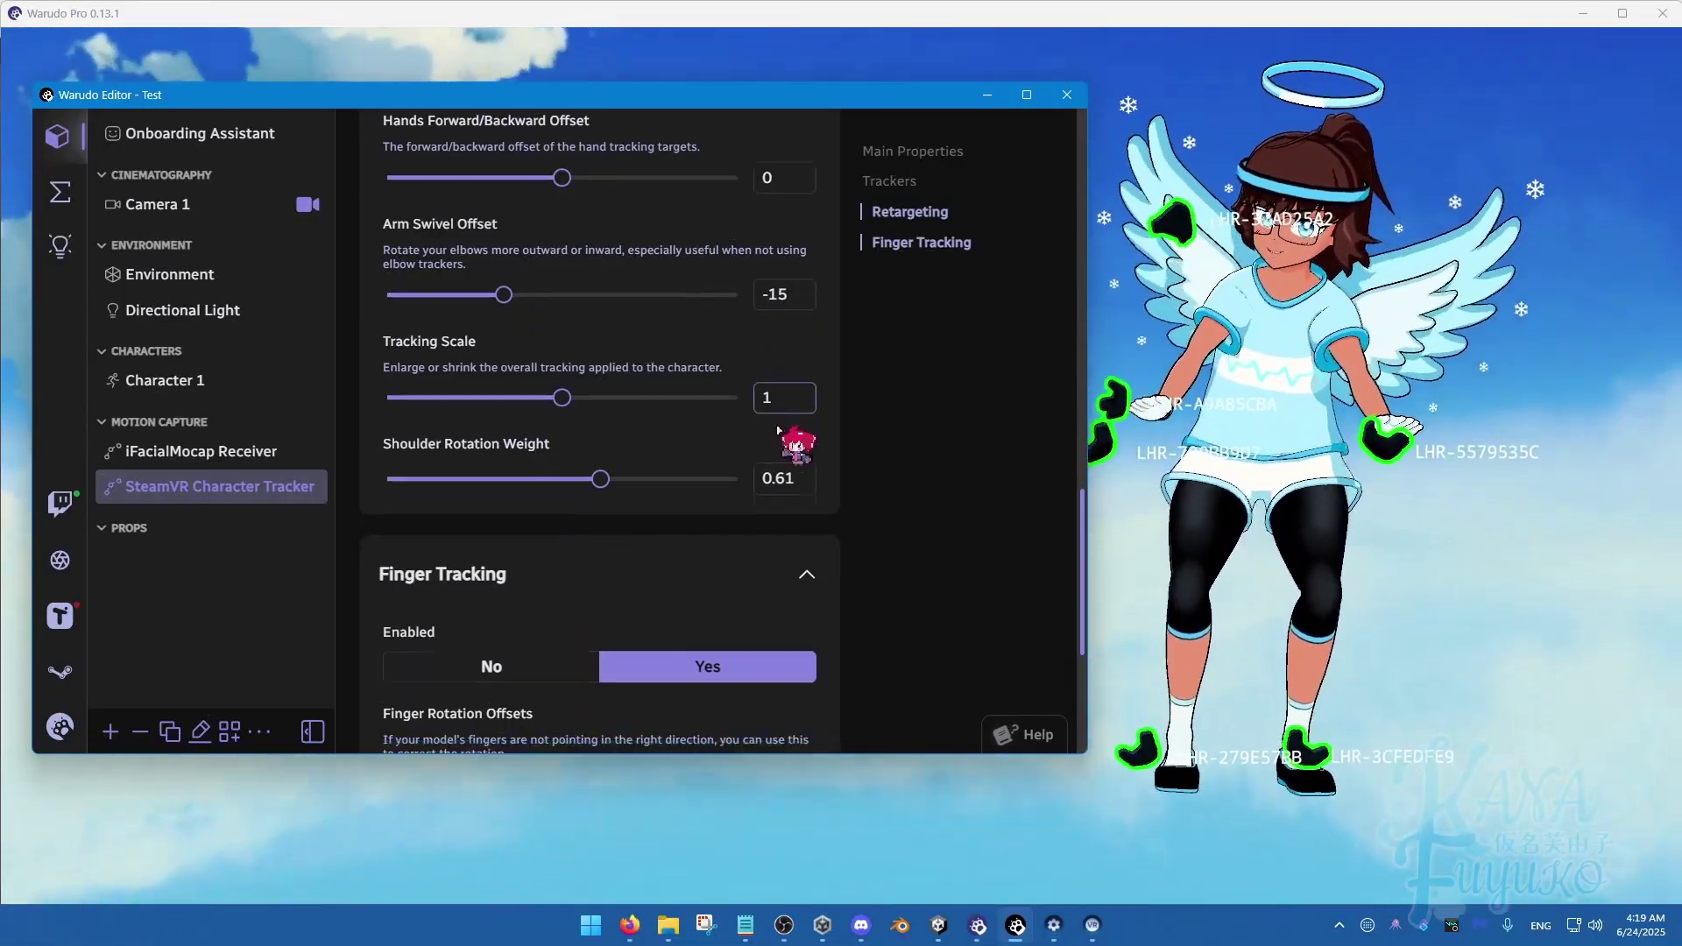
Review the Finger Tracking options, expanding Finger Rotation Offsets and the Thumb Finger offset to examine them and collapsing both again.
scroll(780, 425, "down", 3)
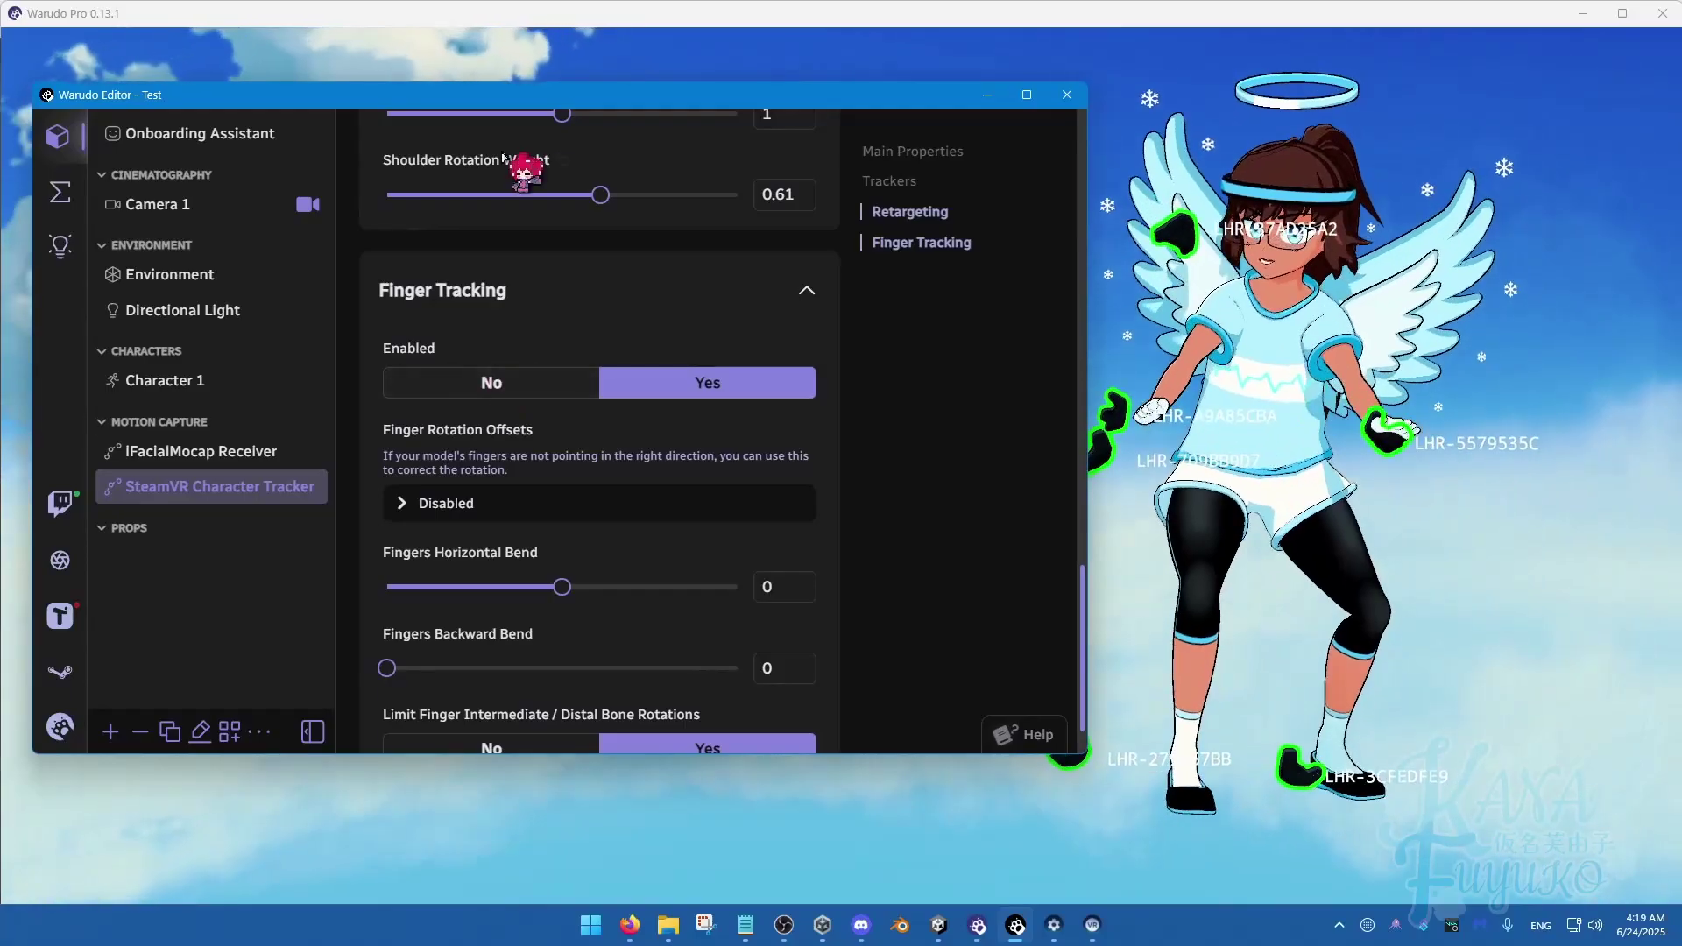
scroll(508, 420, "down", 2)
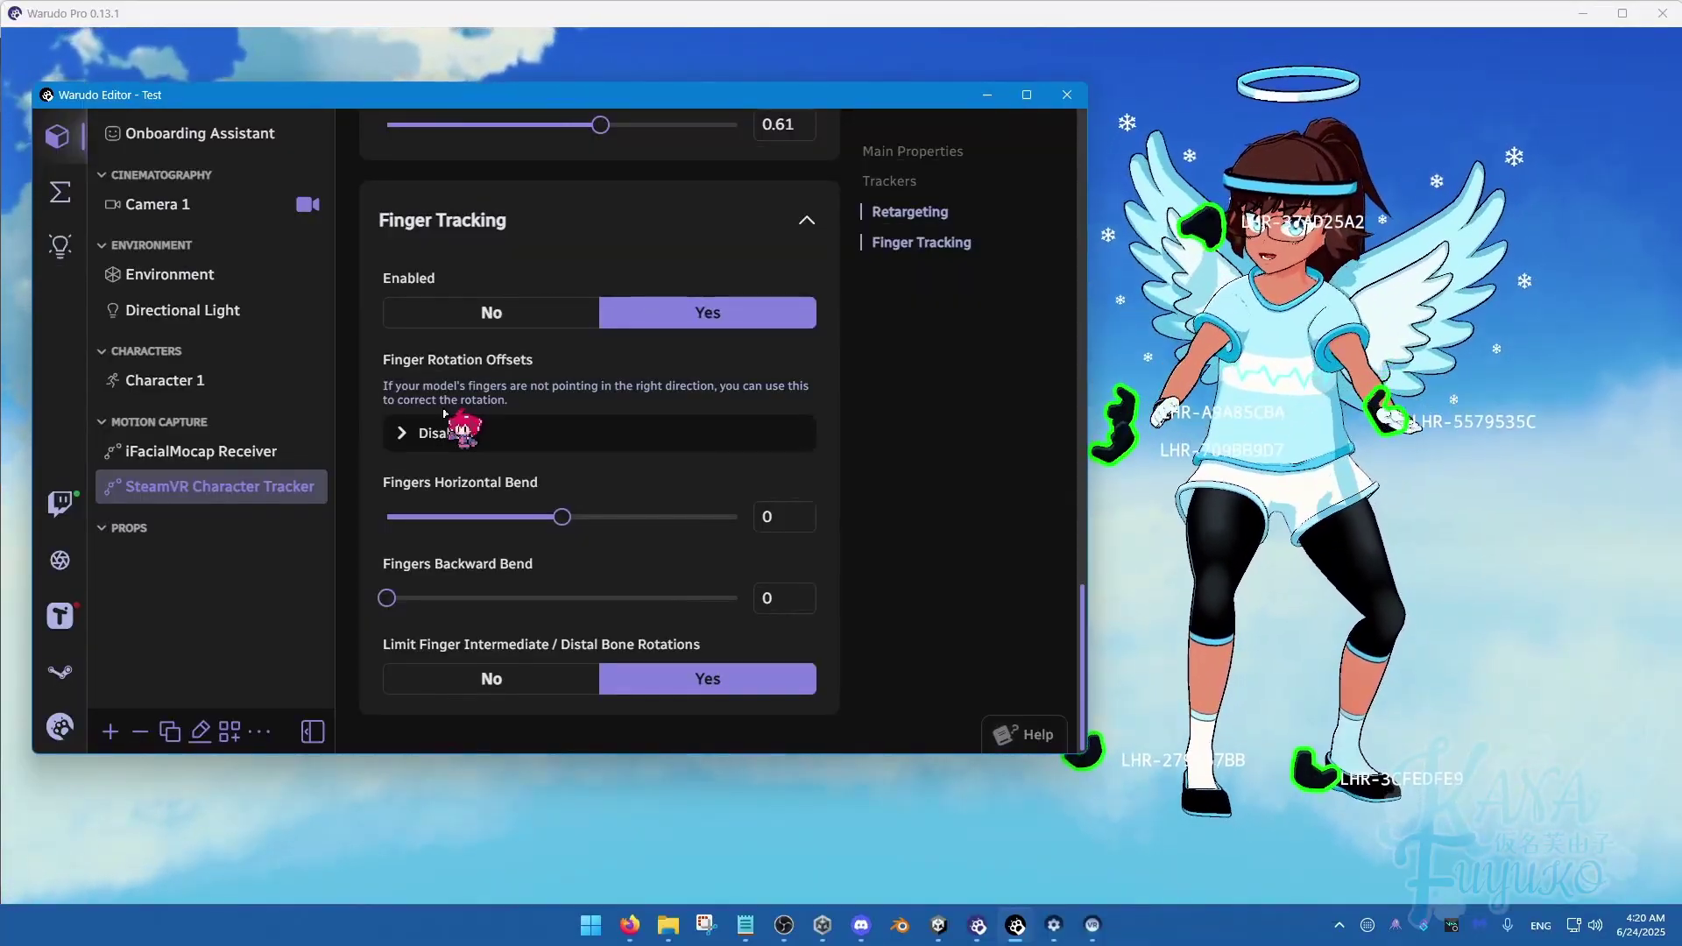
left_click(456, 431)
scroll(470, 420, "down", 2)
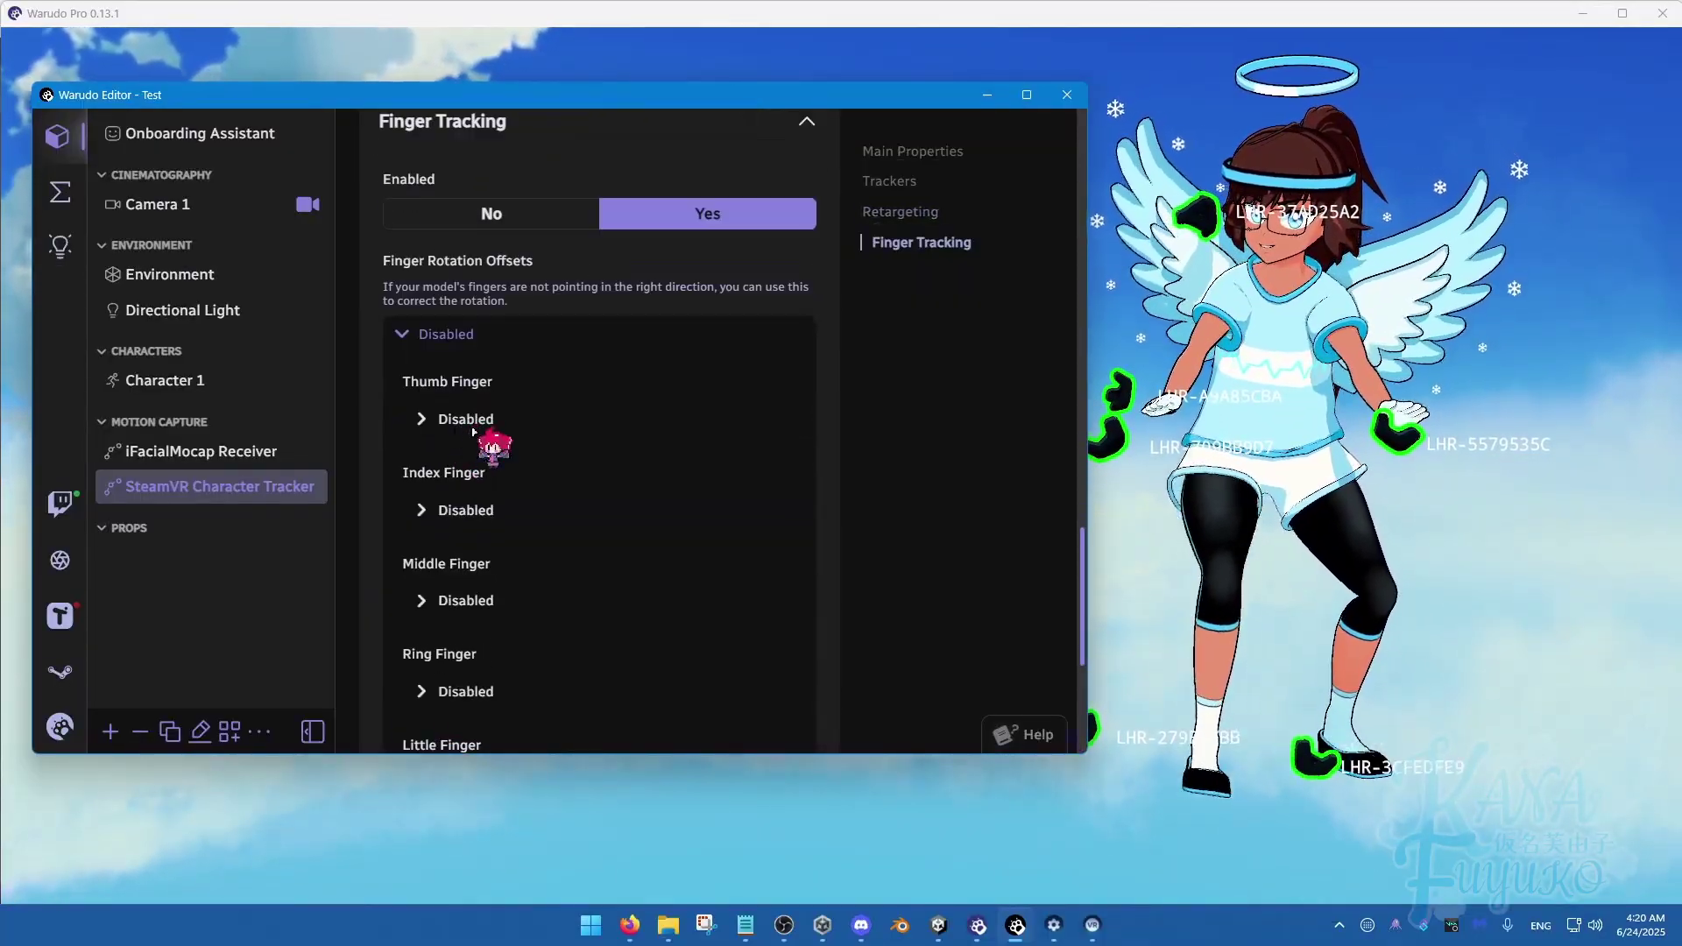
left_click(473, 424)
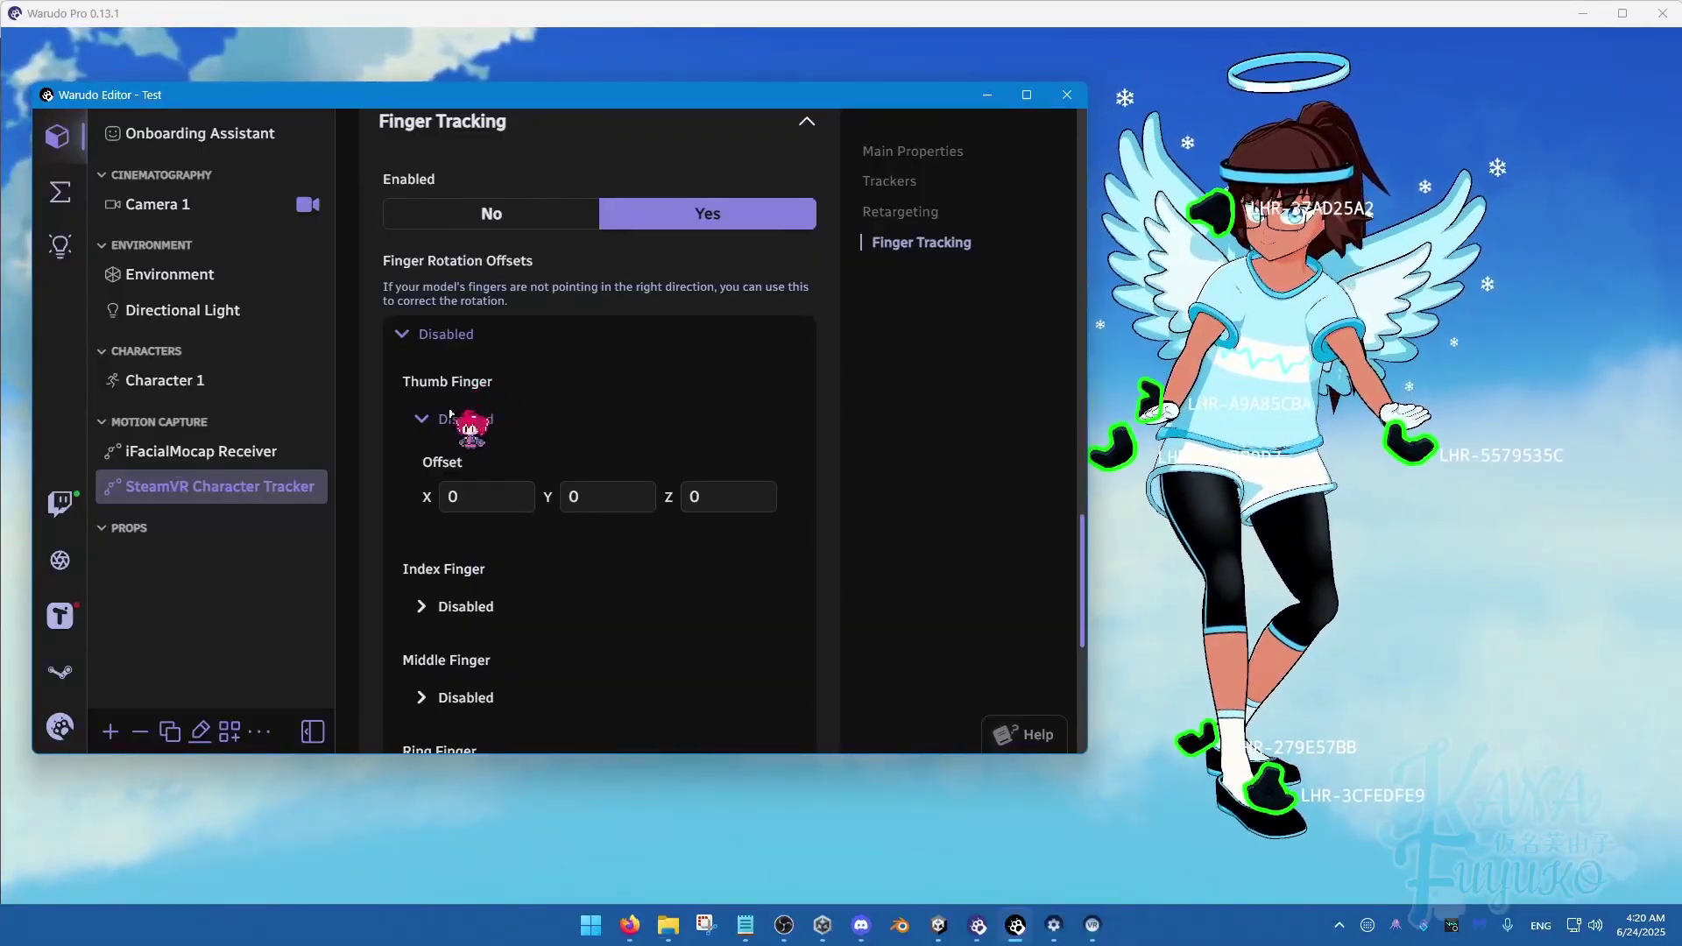
left_click(451, 413)
left_click(448, 337)
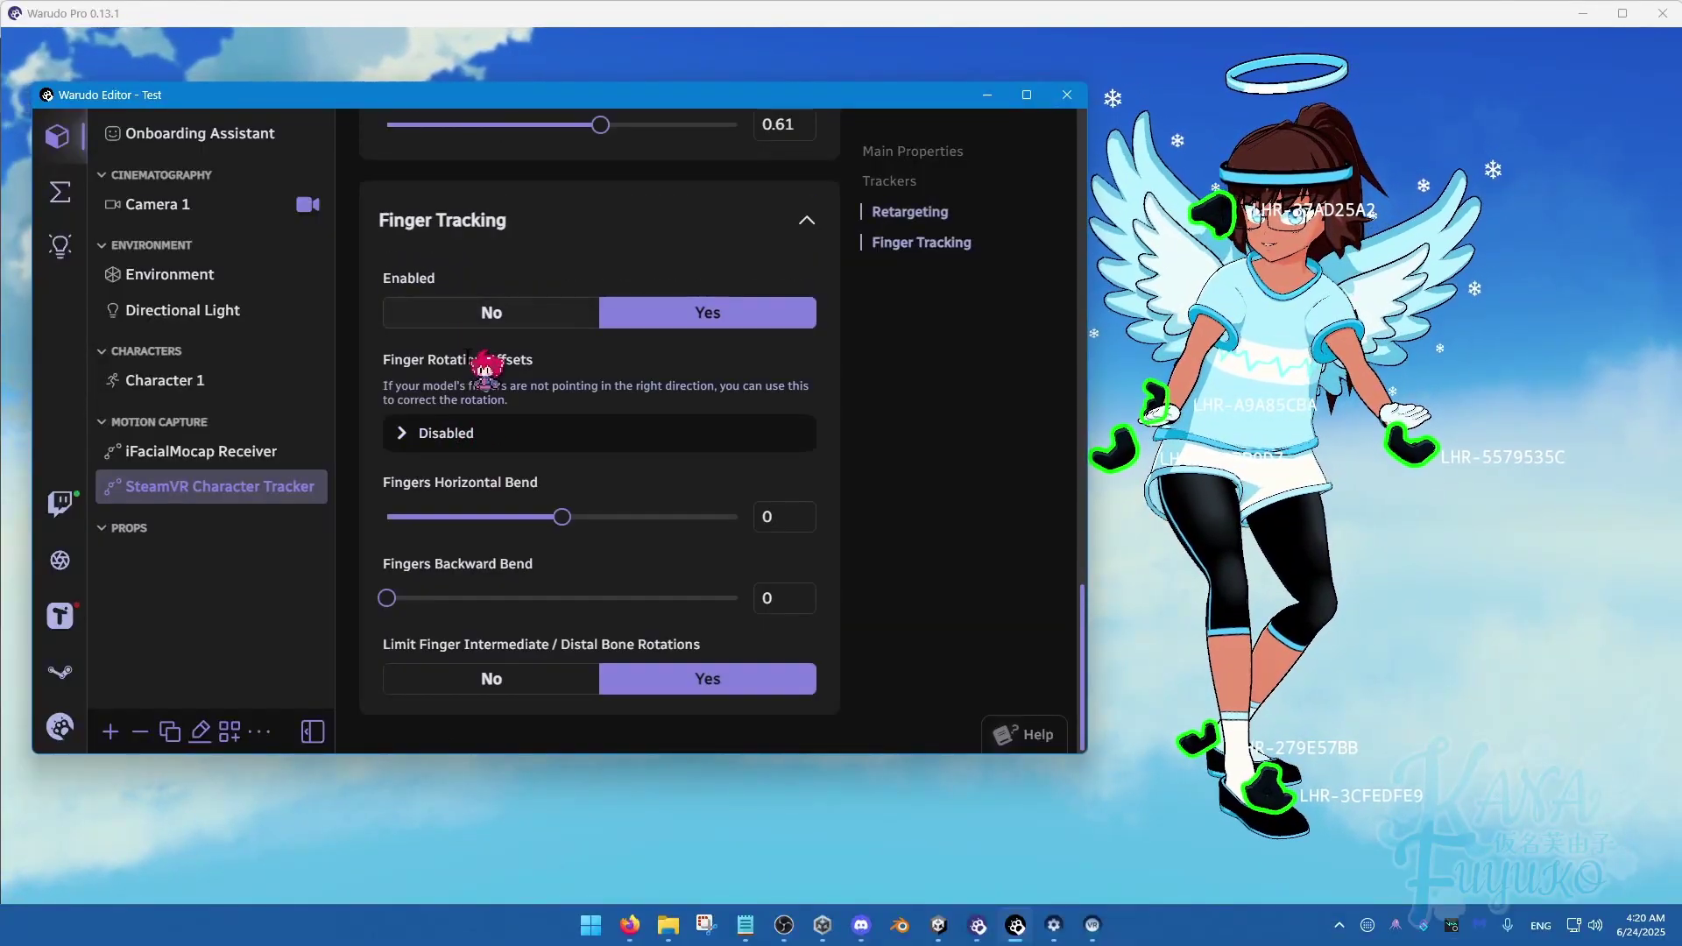
left_click(521, 354)
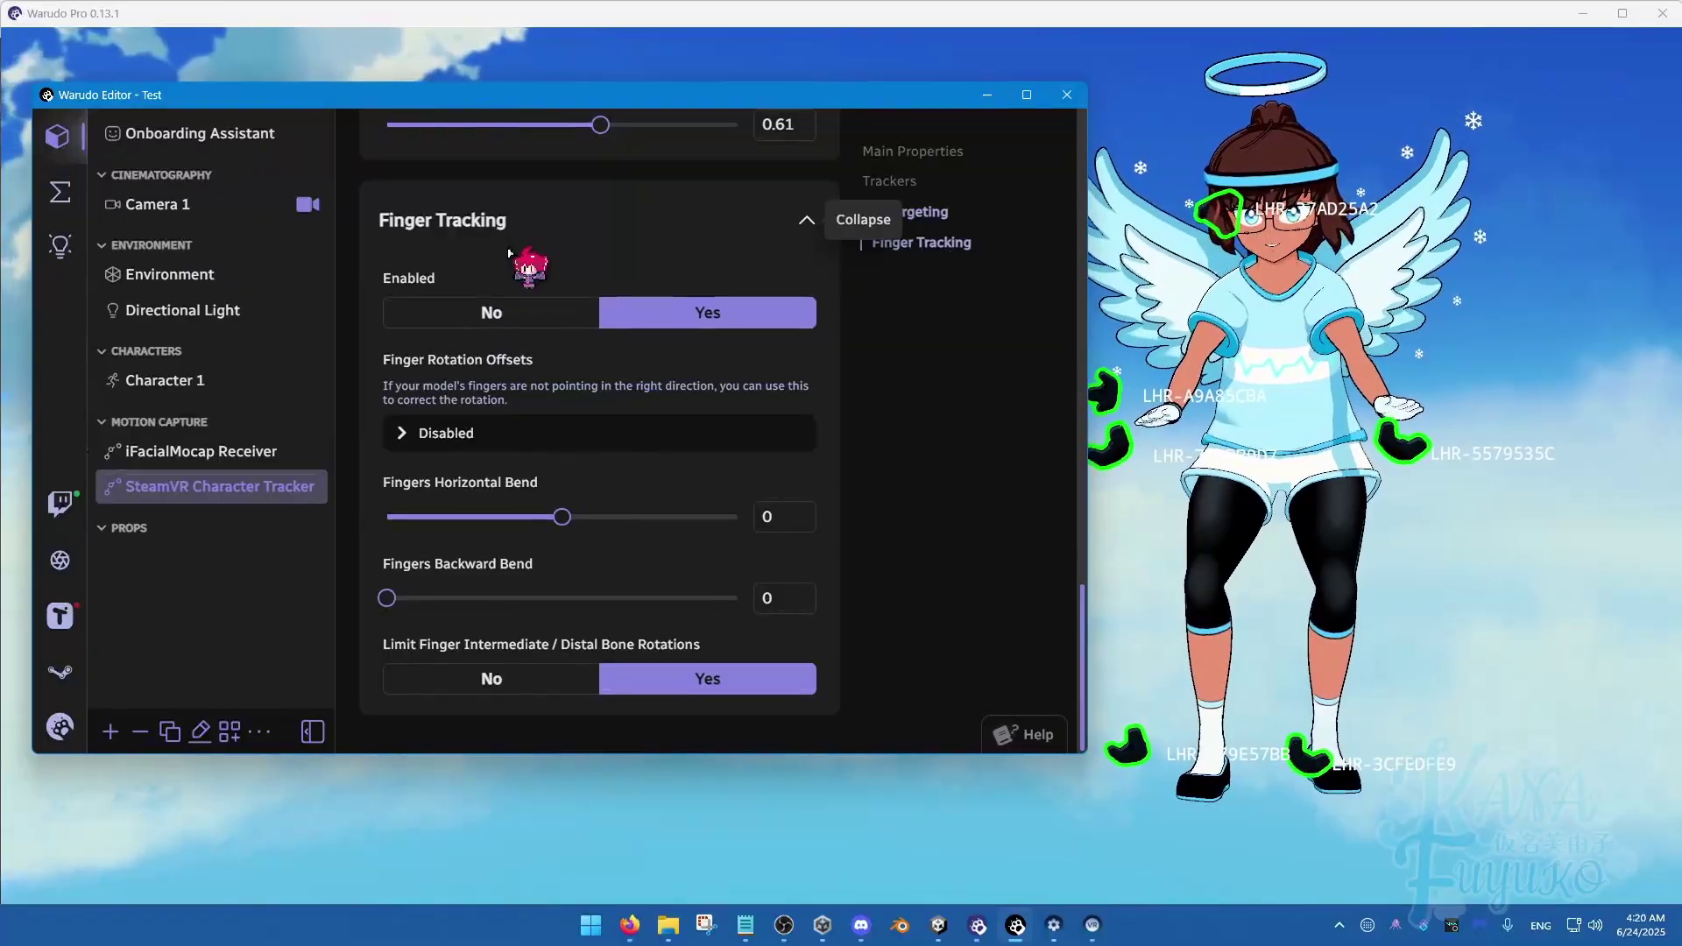
Return to the SteamVR Character Tracker's main properties and examine the calibration control and the scene saving options.
scroll(525, 289, "up", 3)
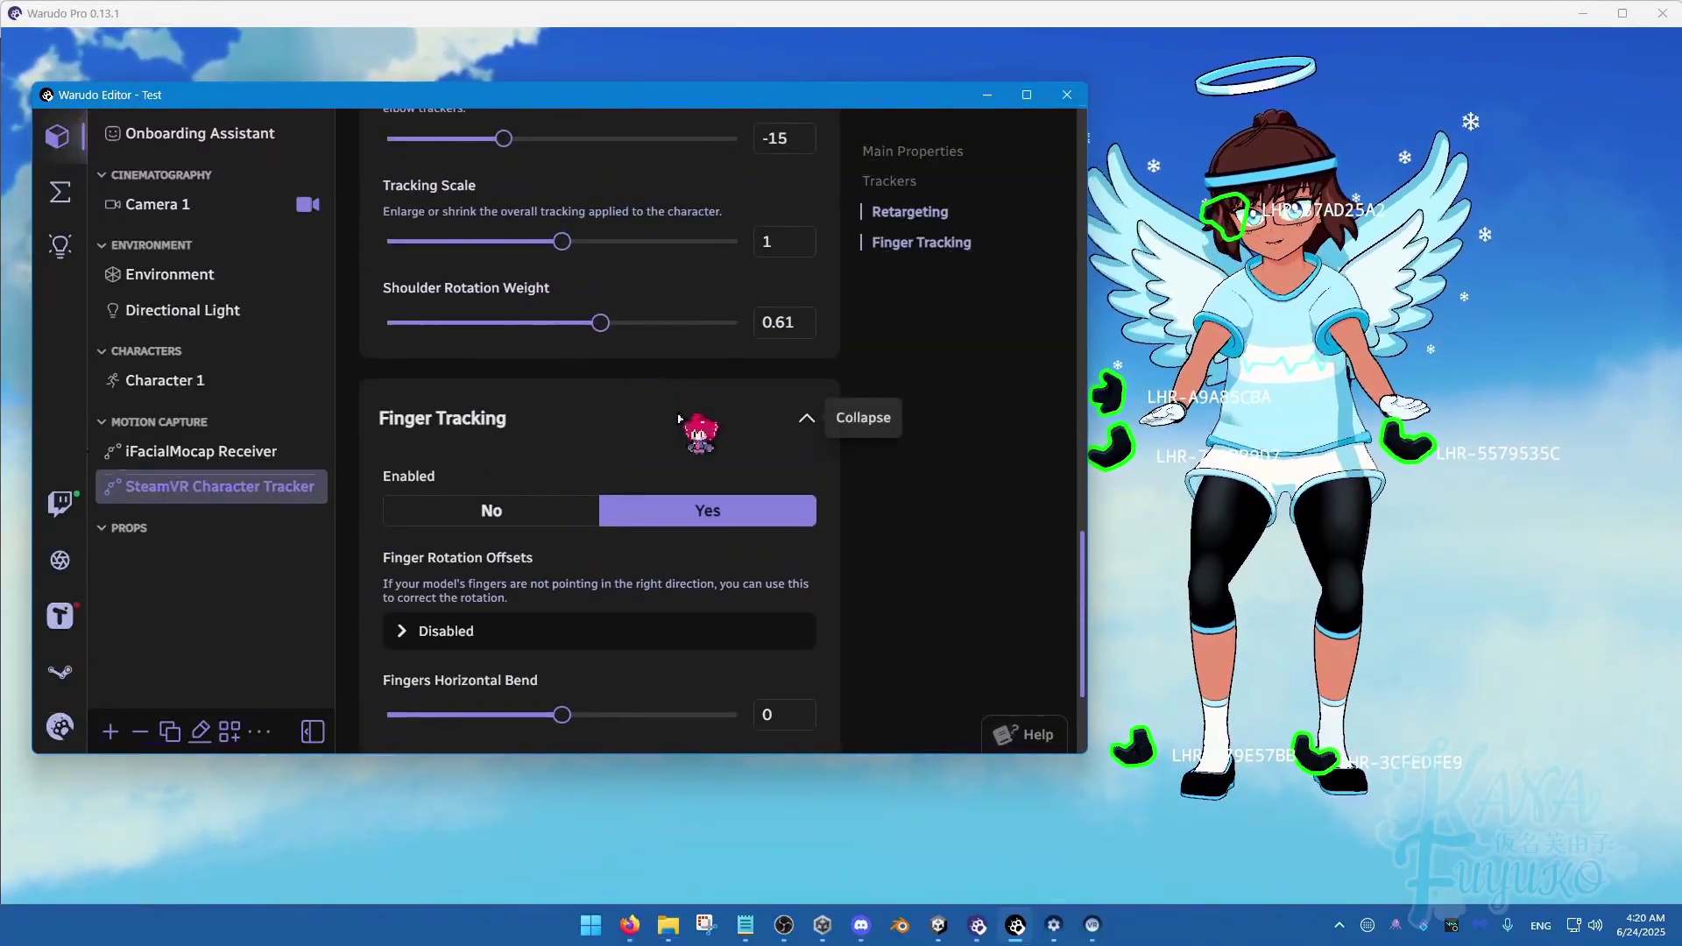
scroll(691, 424, "up", 10)
scroll(571, 469, "down", 1)
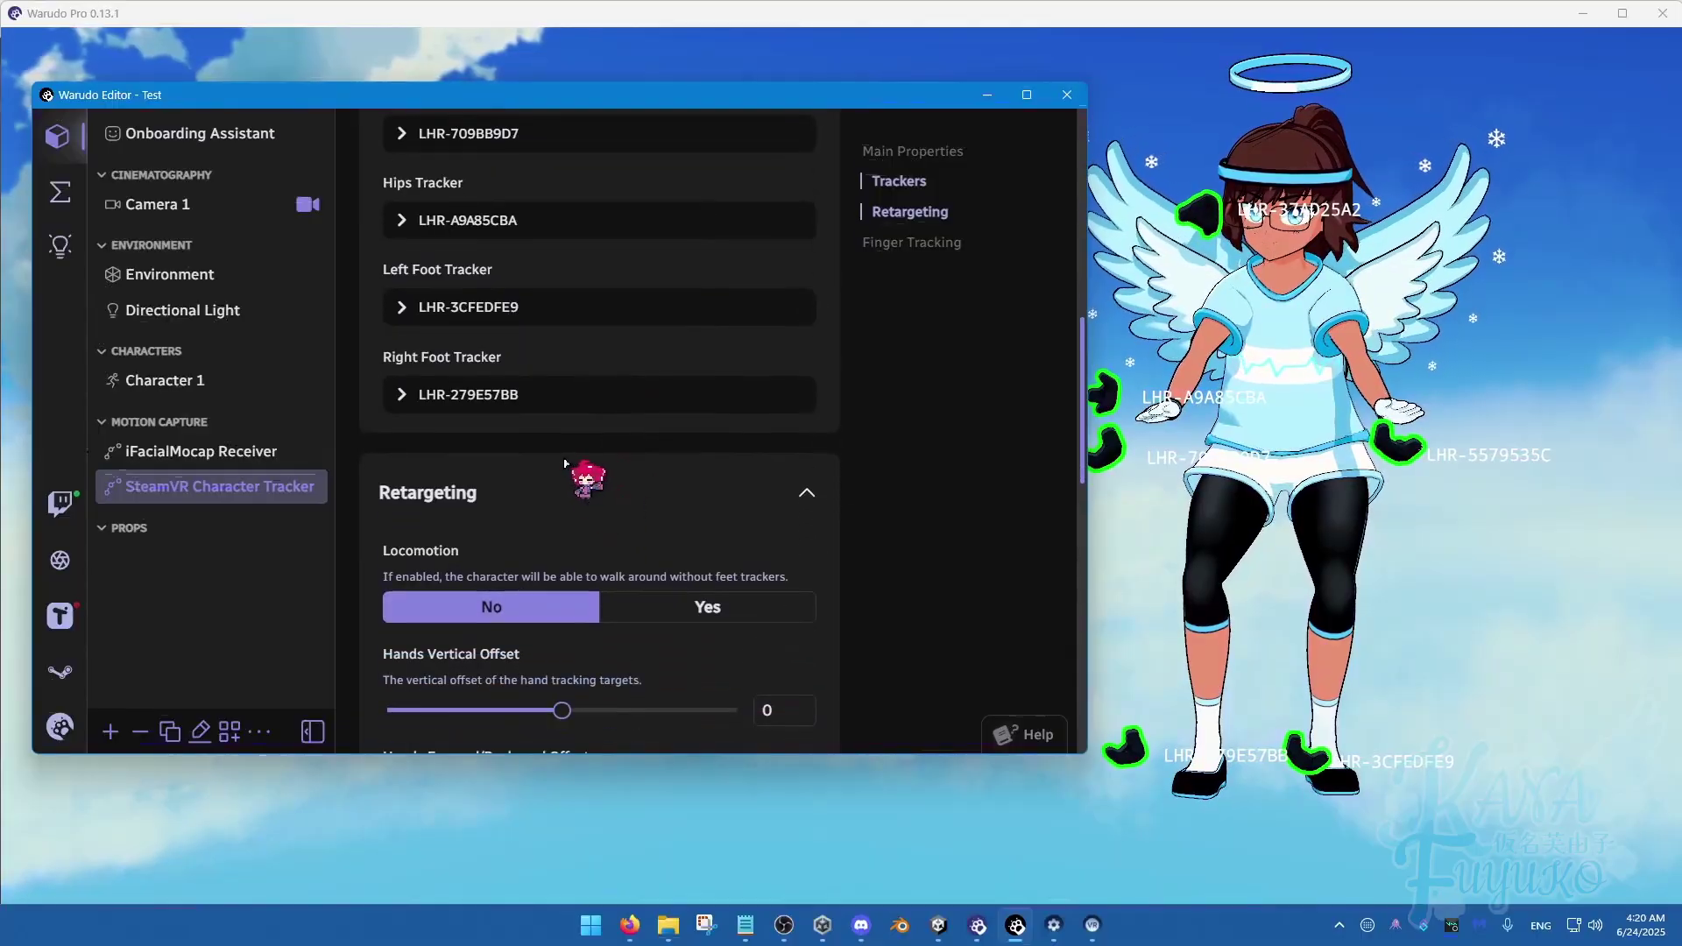
scroll(571, 470, "up", 8)
scroll(567, 462, "up", 1)
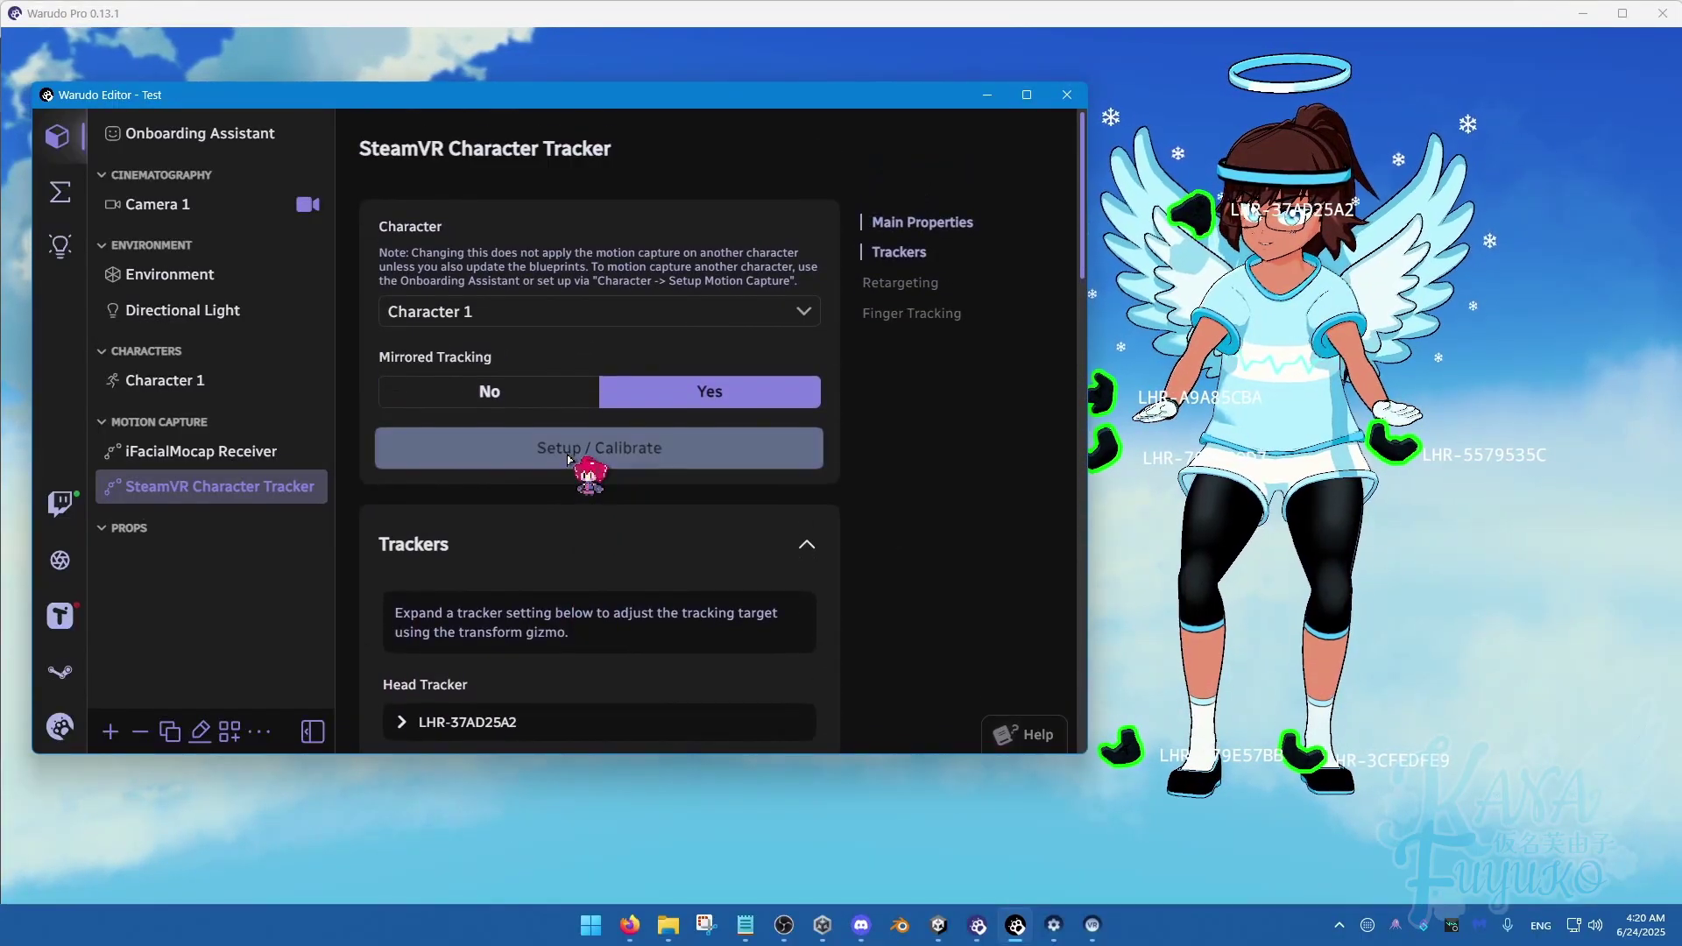
left_click(648, 450)
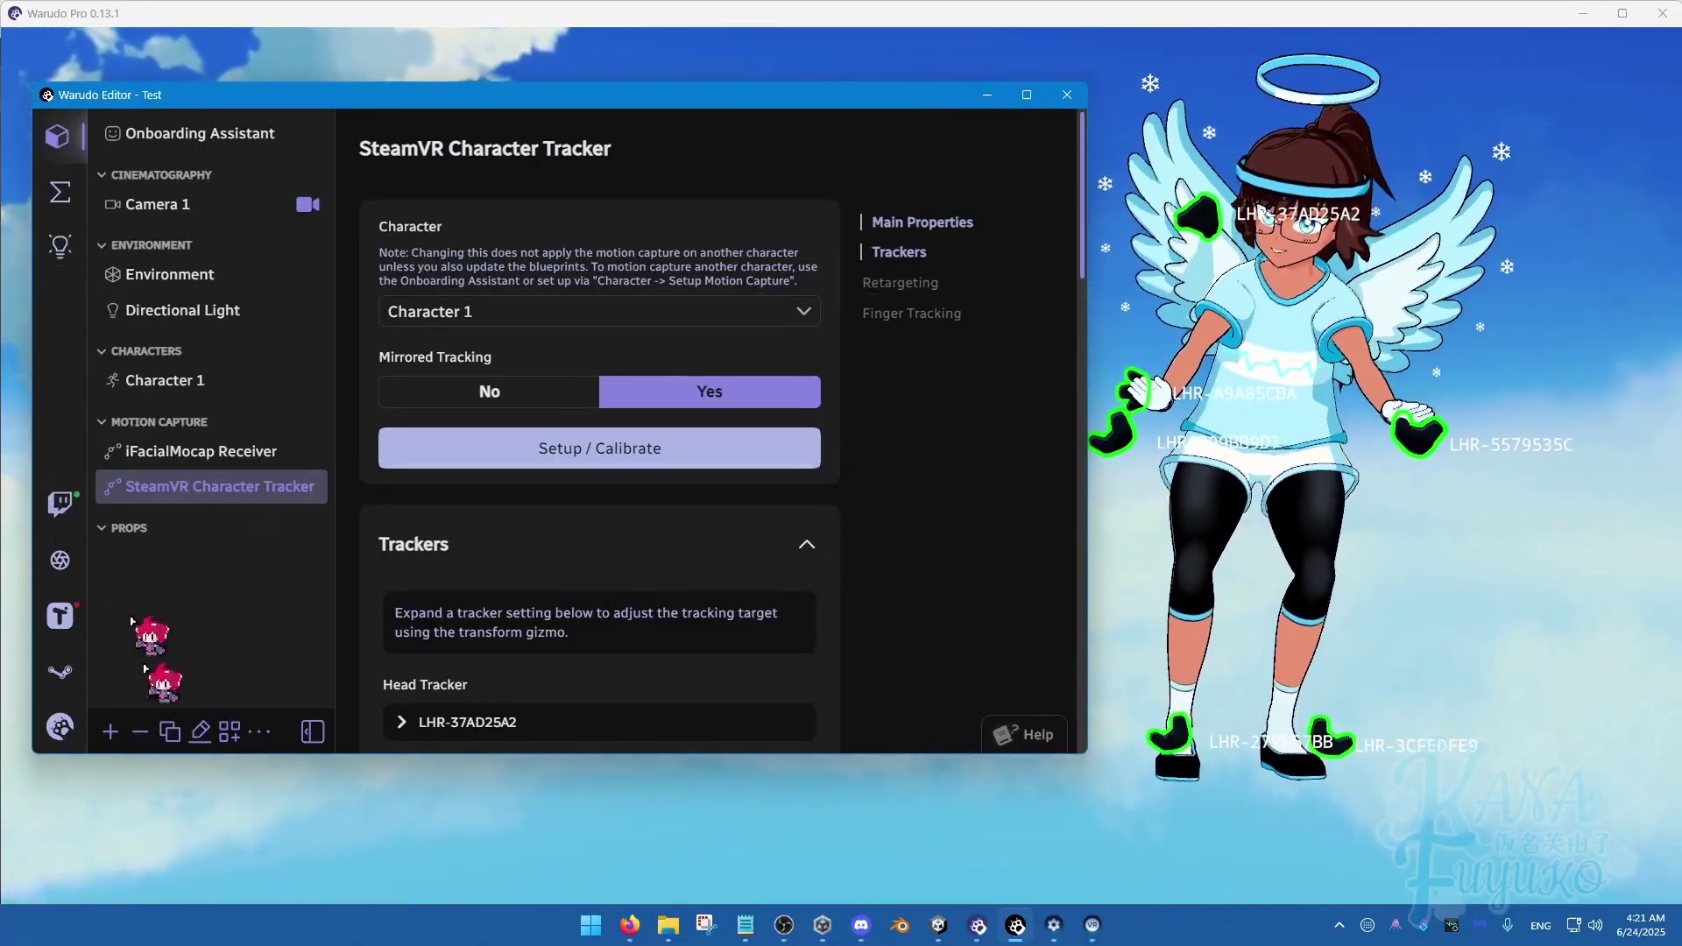
left_click(74, 729)
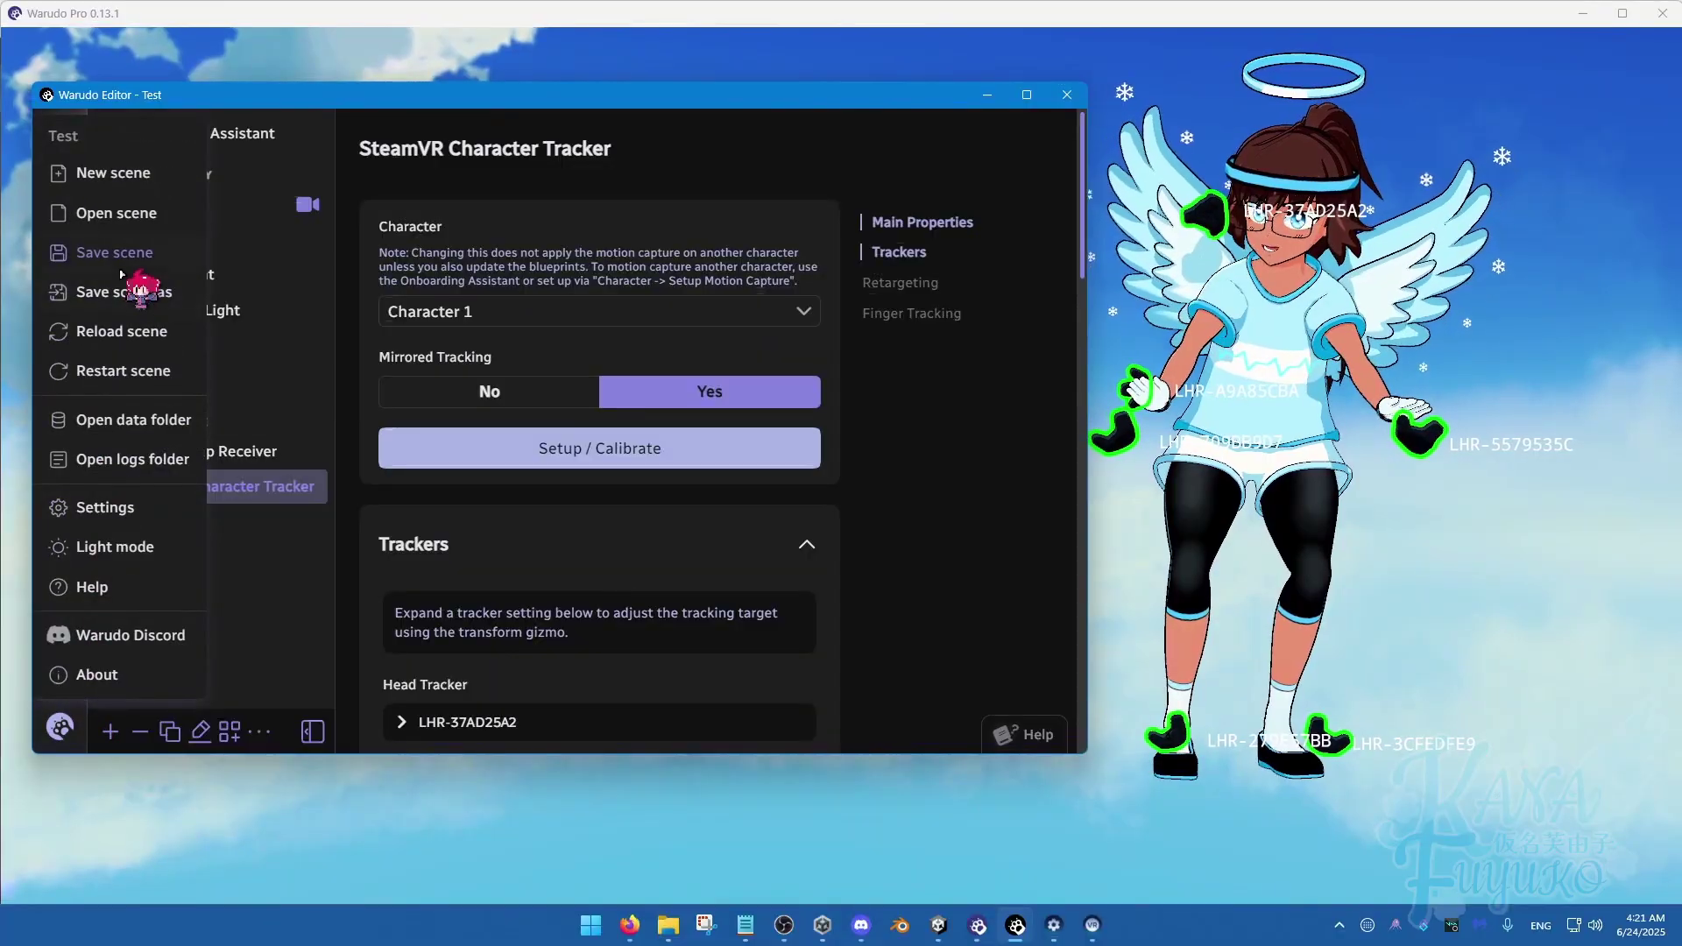
left_click(959, 532)
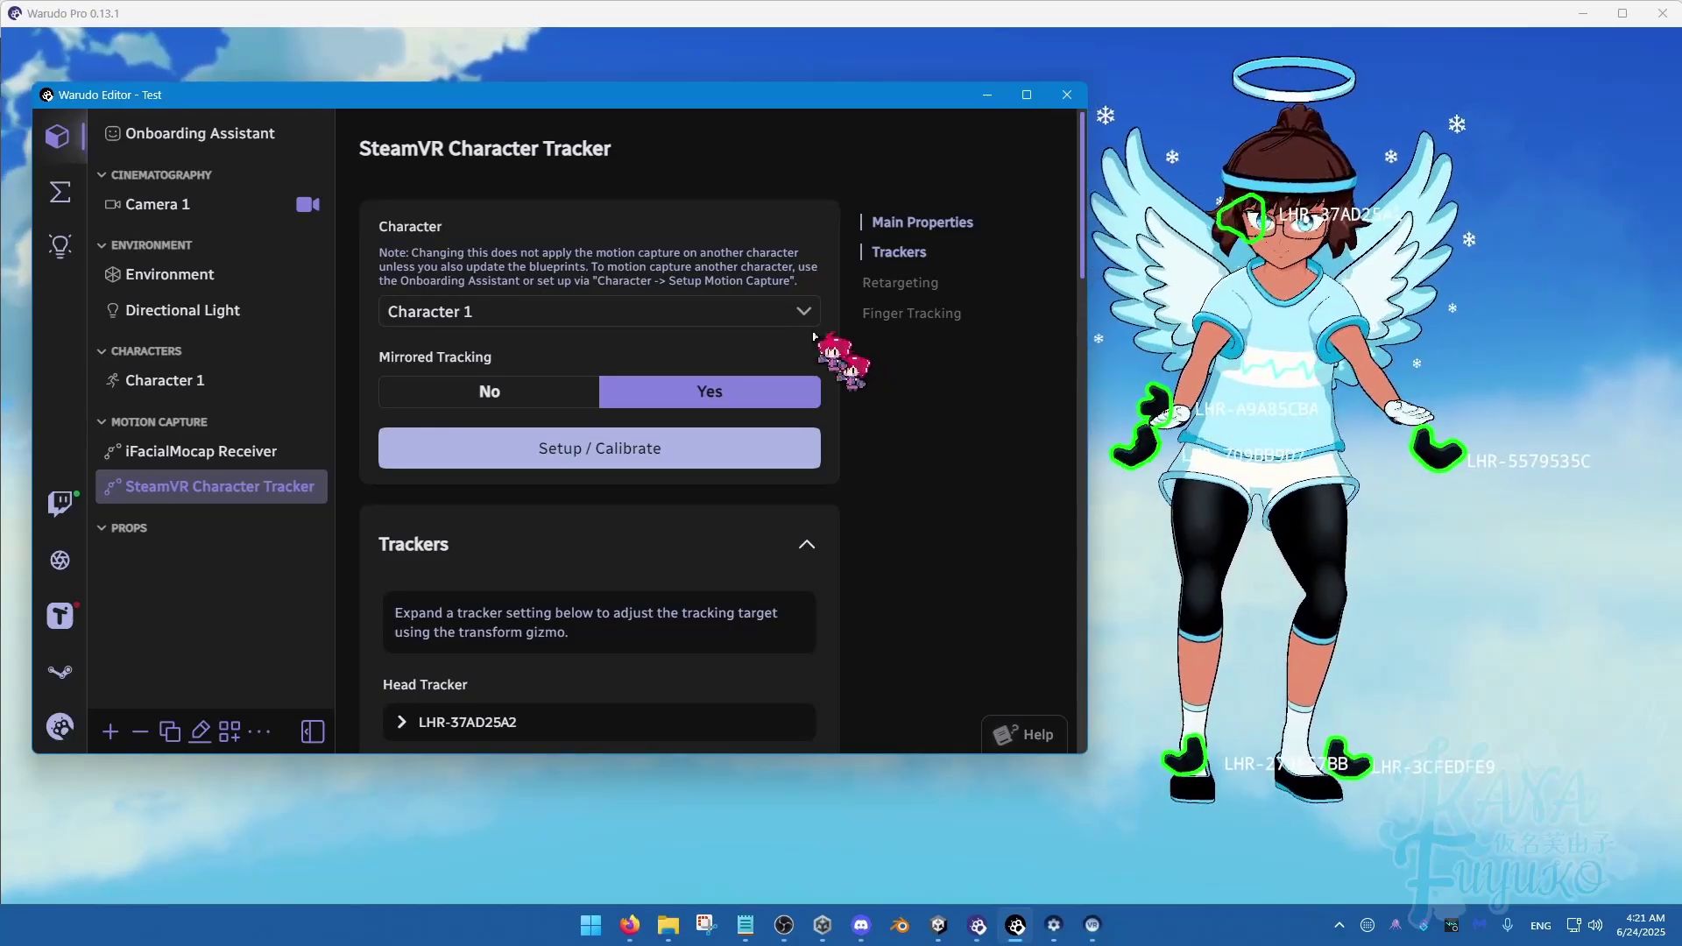
Start a new tracker calibration and set Recalculate Tracker Offsets to No.
left_click(668, 451)
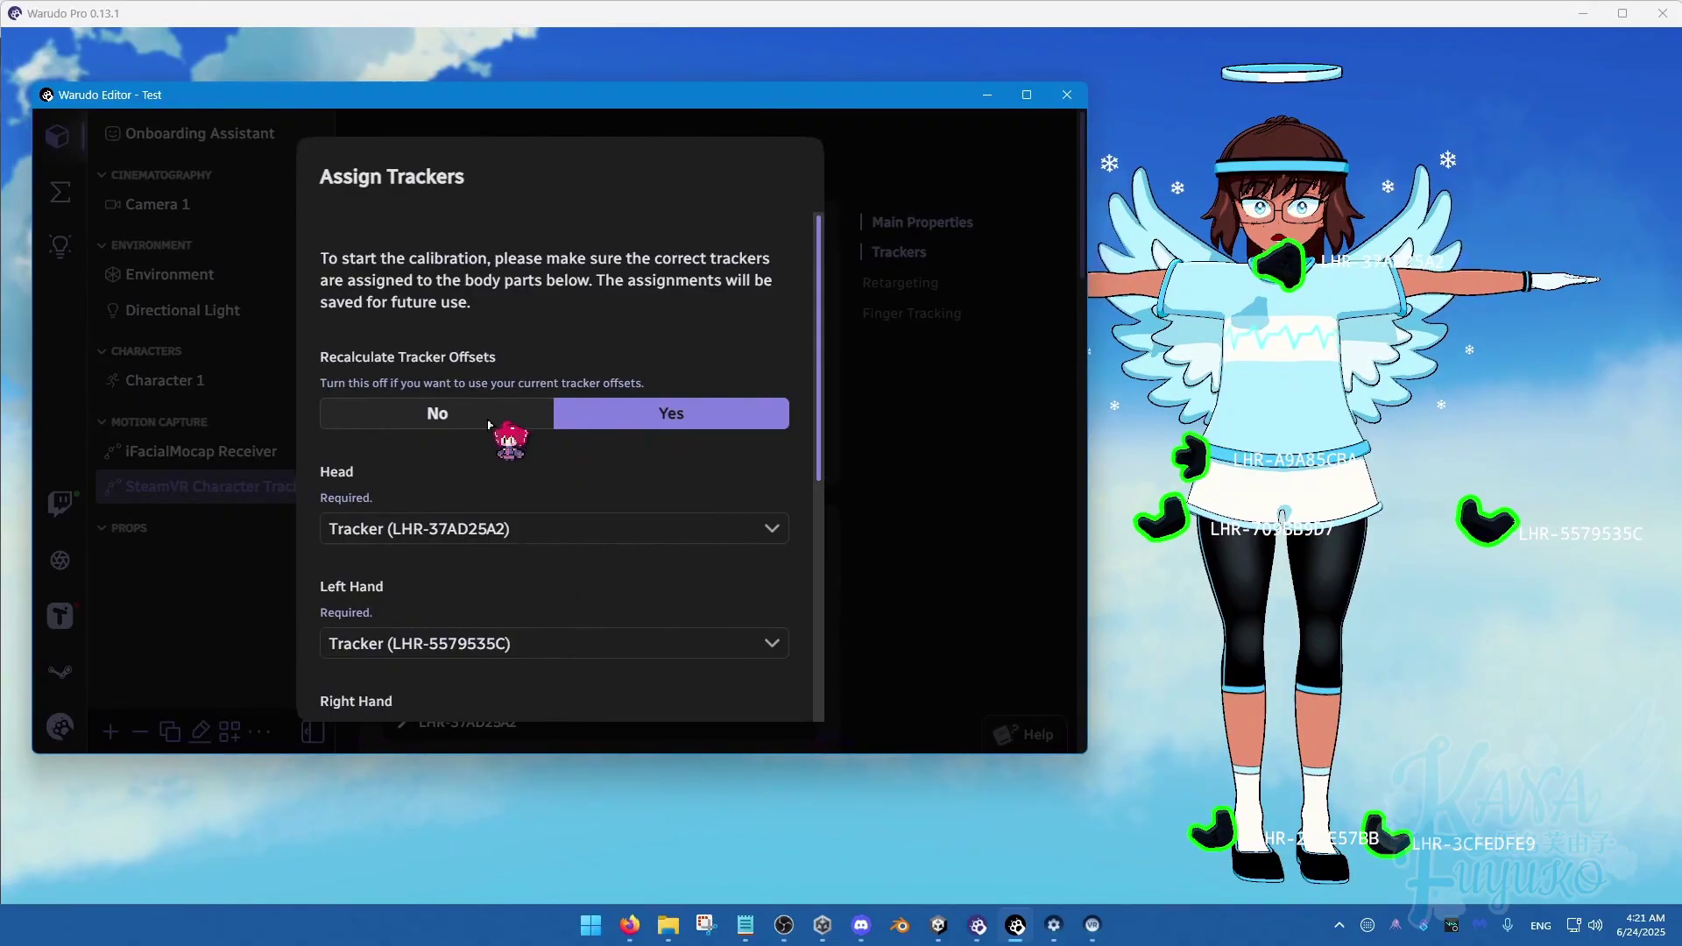
left_click(487, 420)
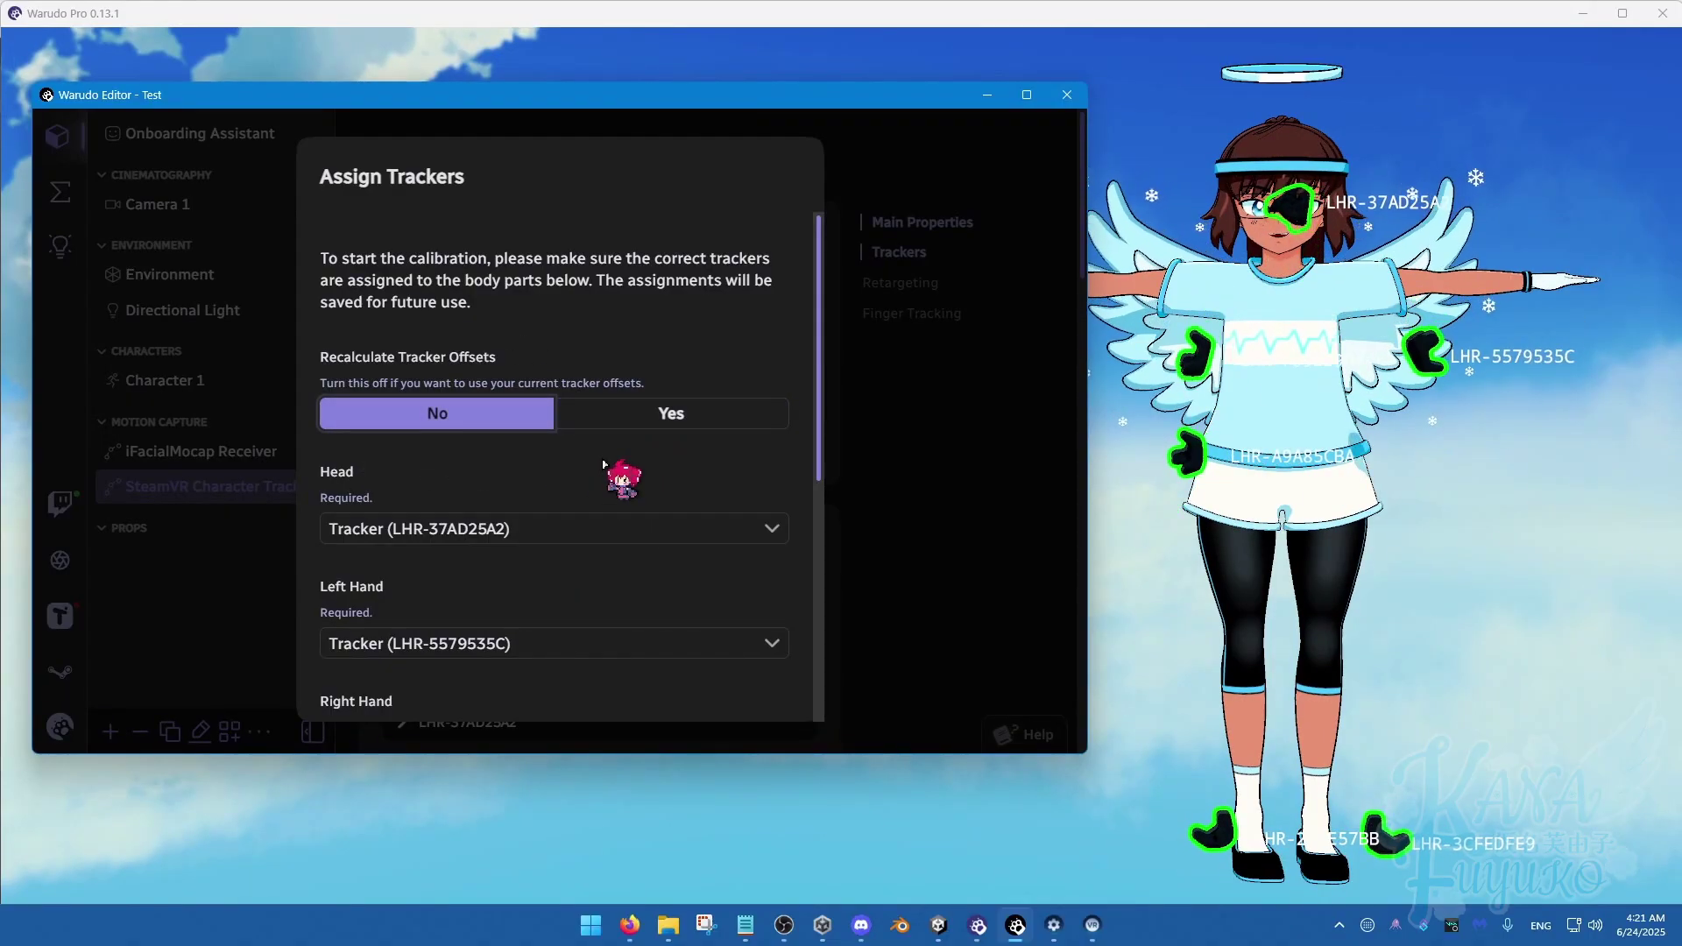
left_click(670, 414)
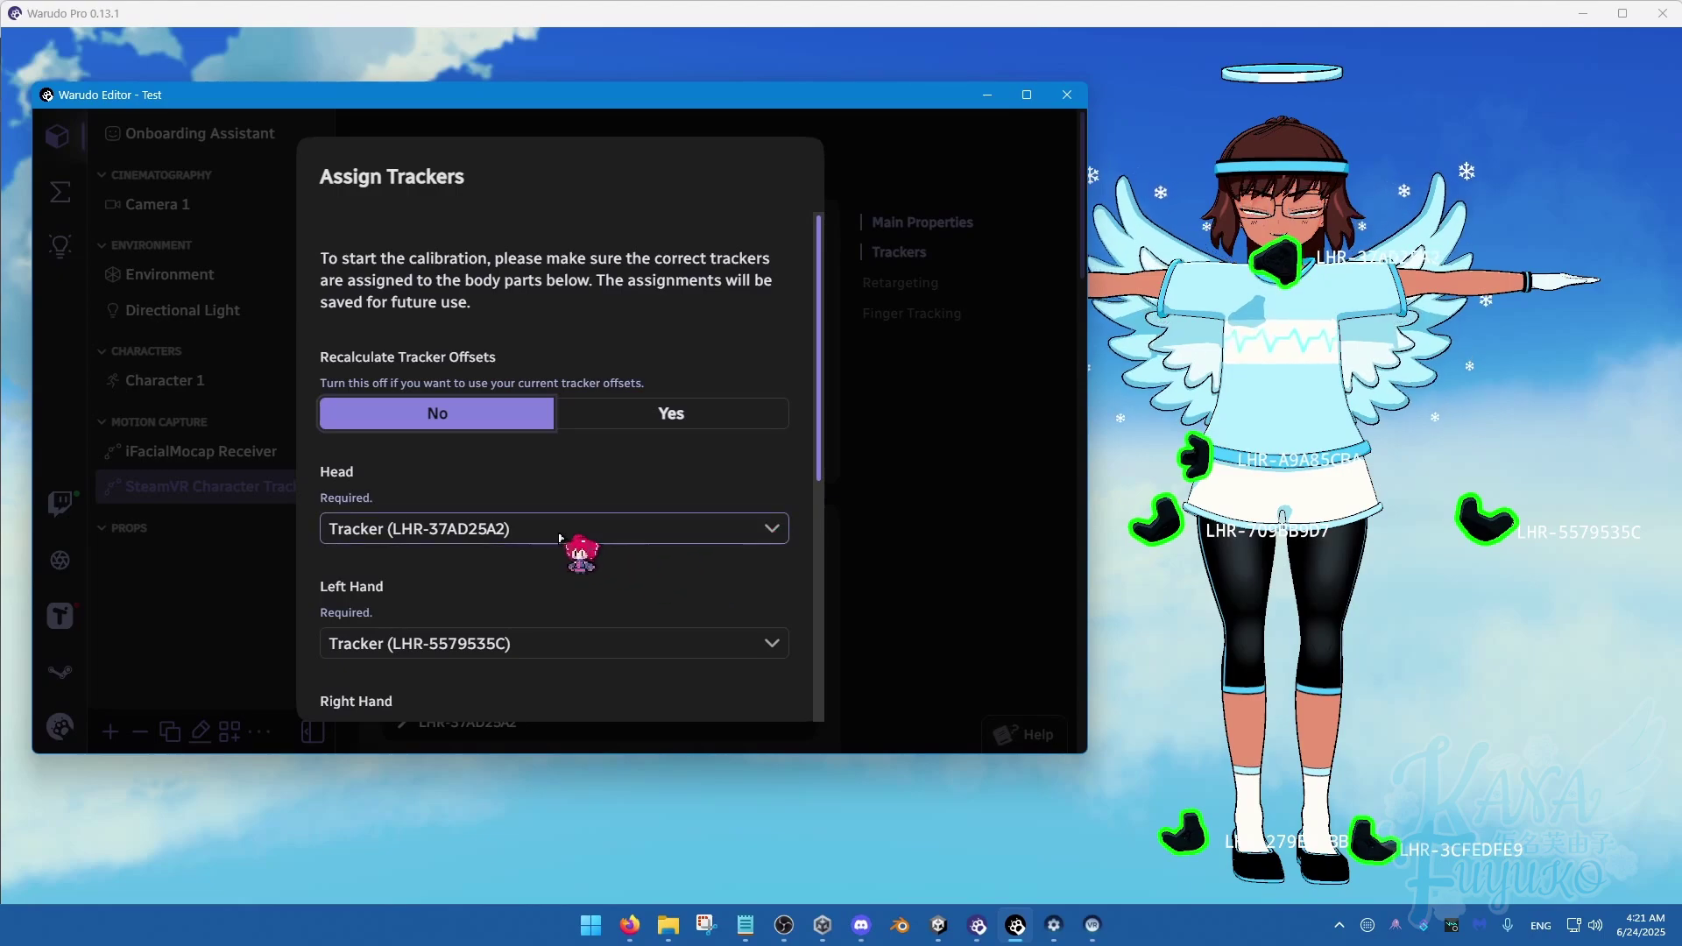
left_click(430, 417)
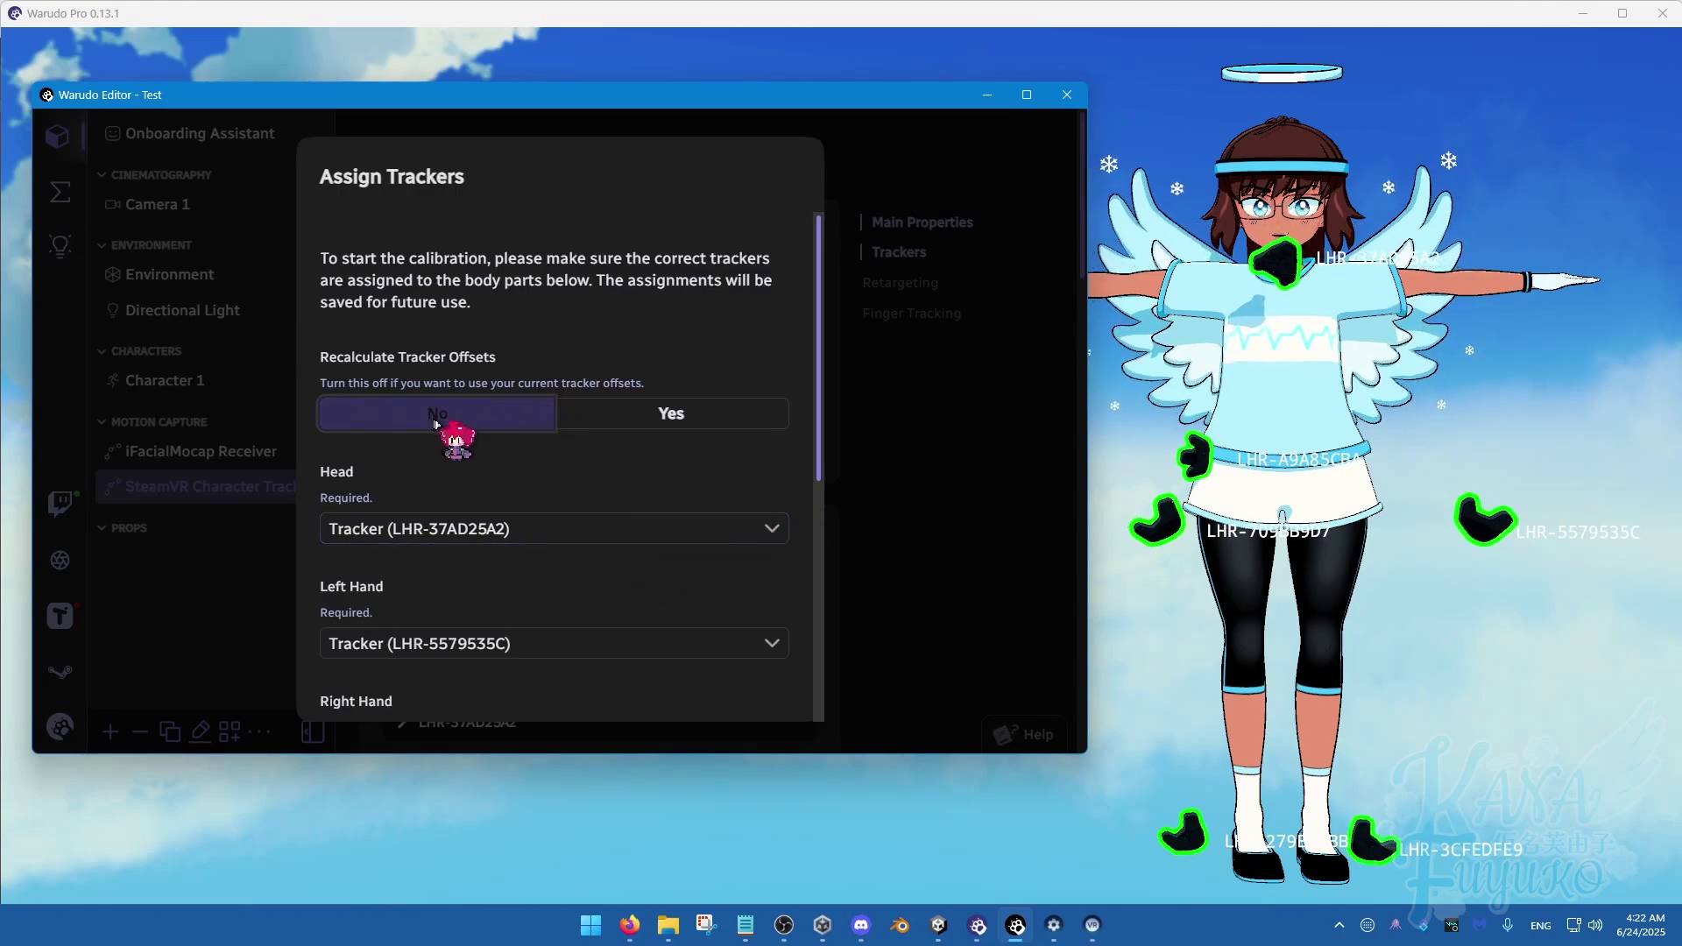
left_click(442, 419)
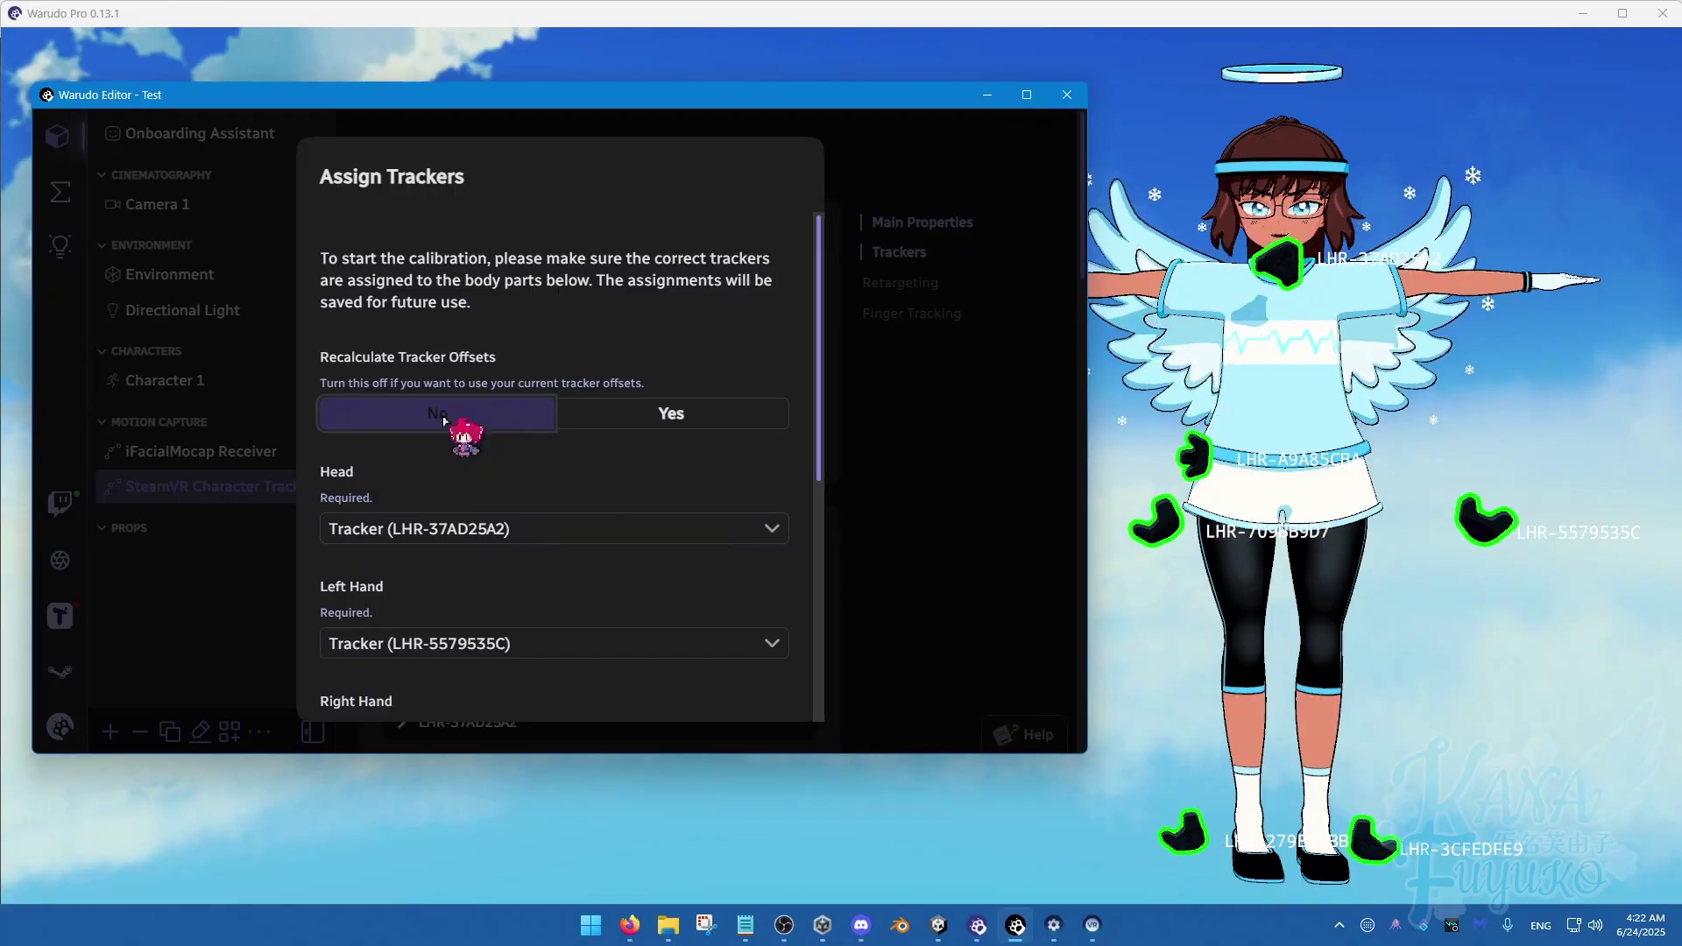
left_click(447, 422)
Keep the existing tracker assignments for all body parts and complete the calibration.
scroll(698, 601, "down", 5)
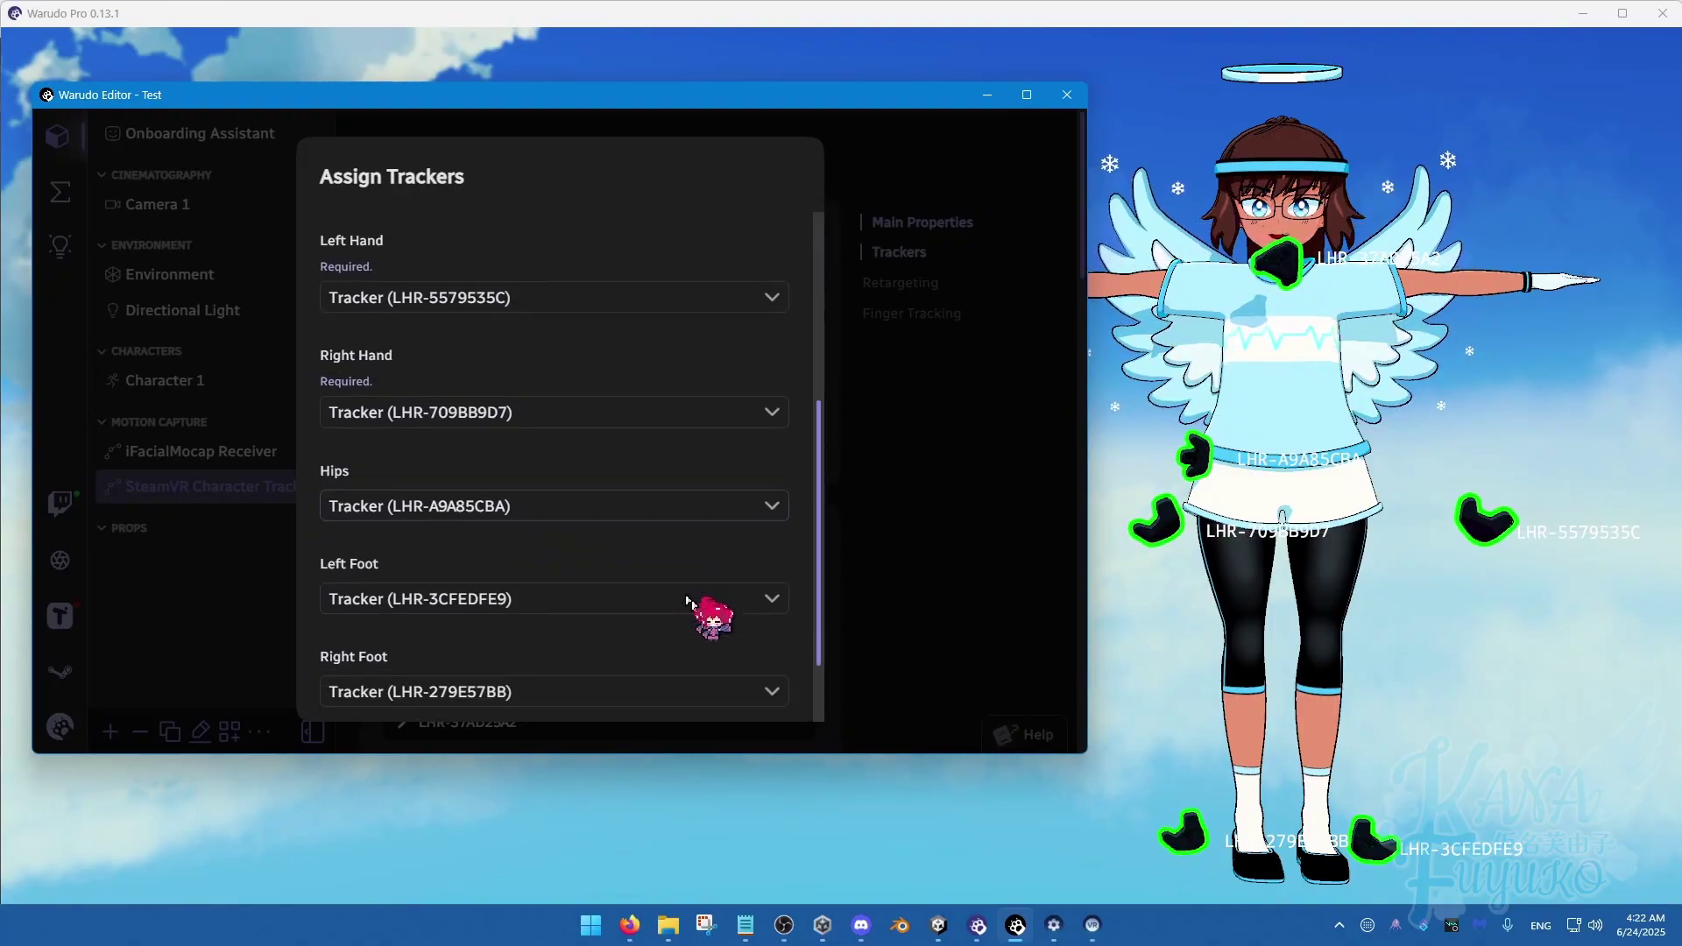
left_click(768, 672)
left_click(769, 518)
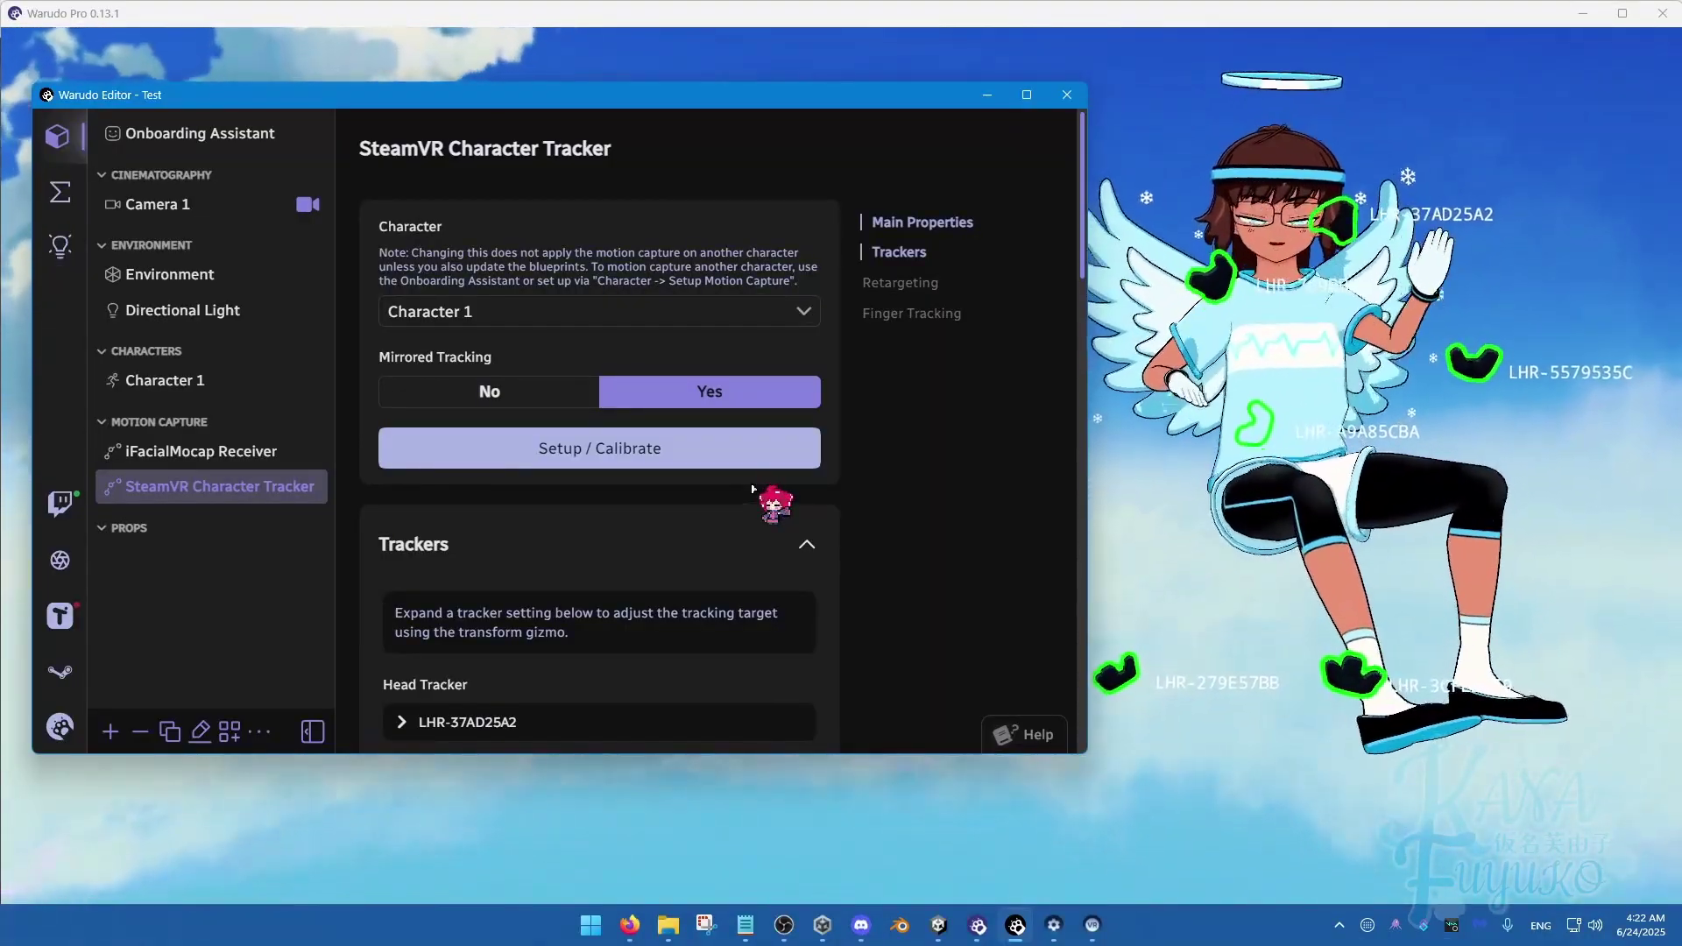
Bring the Warudo character view to the front to examine the calibrated pose, and switch back to the Warudo Editor.
left_click(1258, 480)
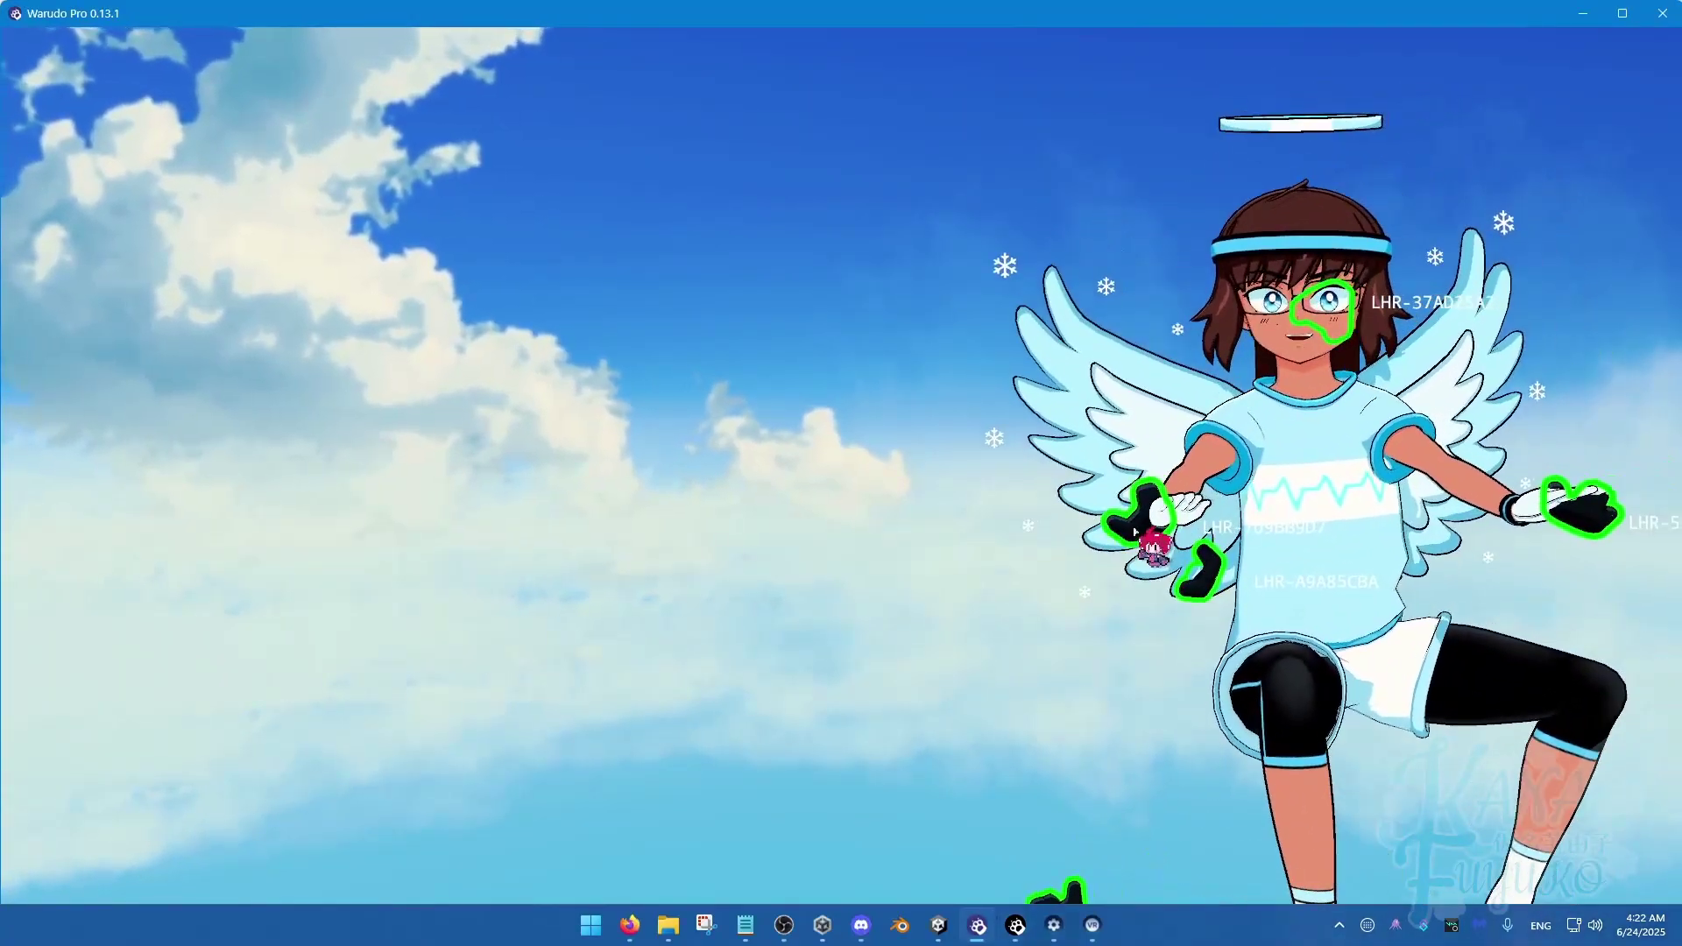
left_click(1015, 925)
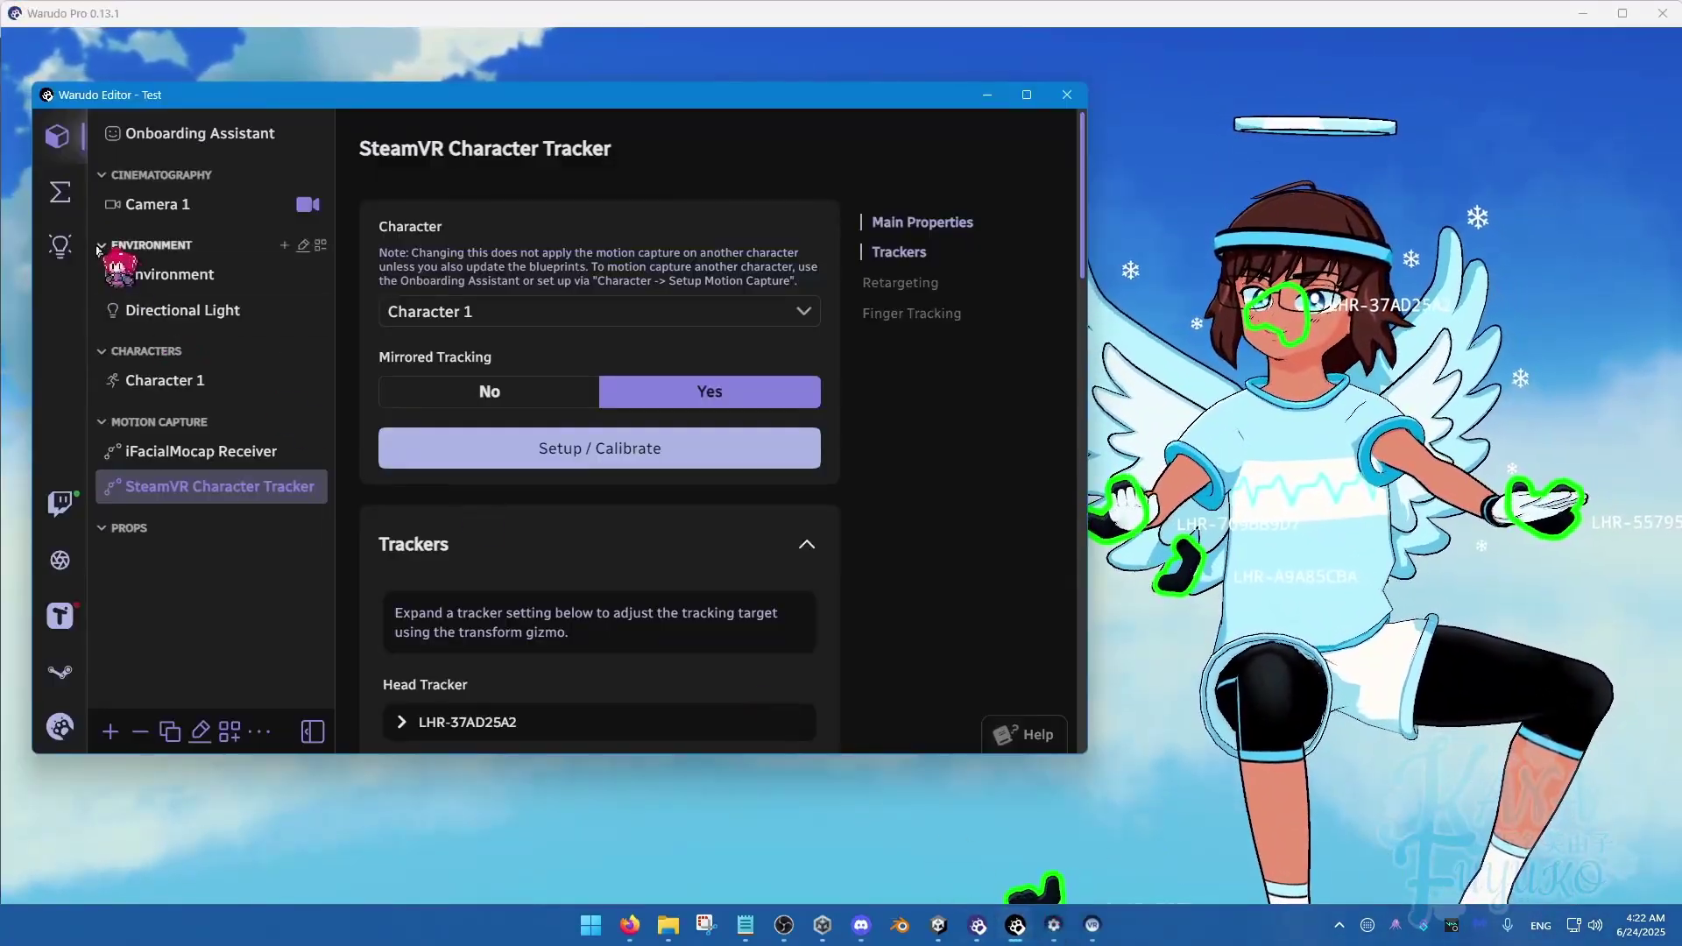
Set the Smooth Rotation List node's Smooth Time to 0.3 in the Pose Tracking - SteamVR blueprint.
left_click(70, 198)
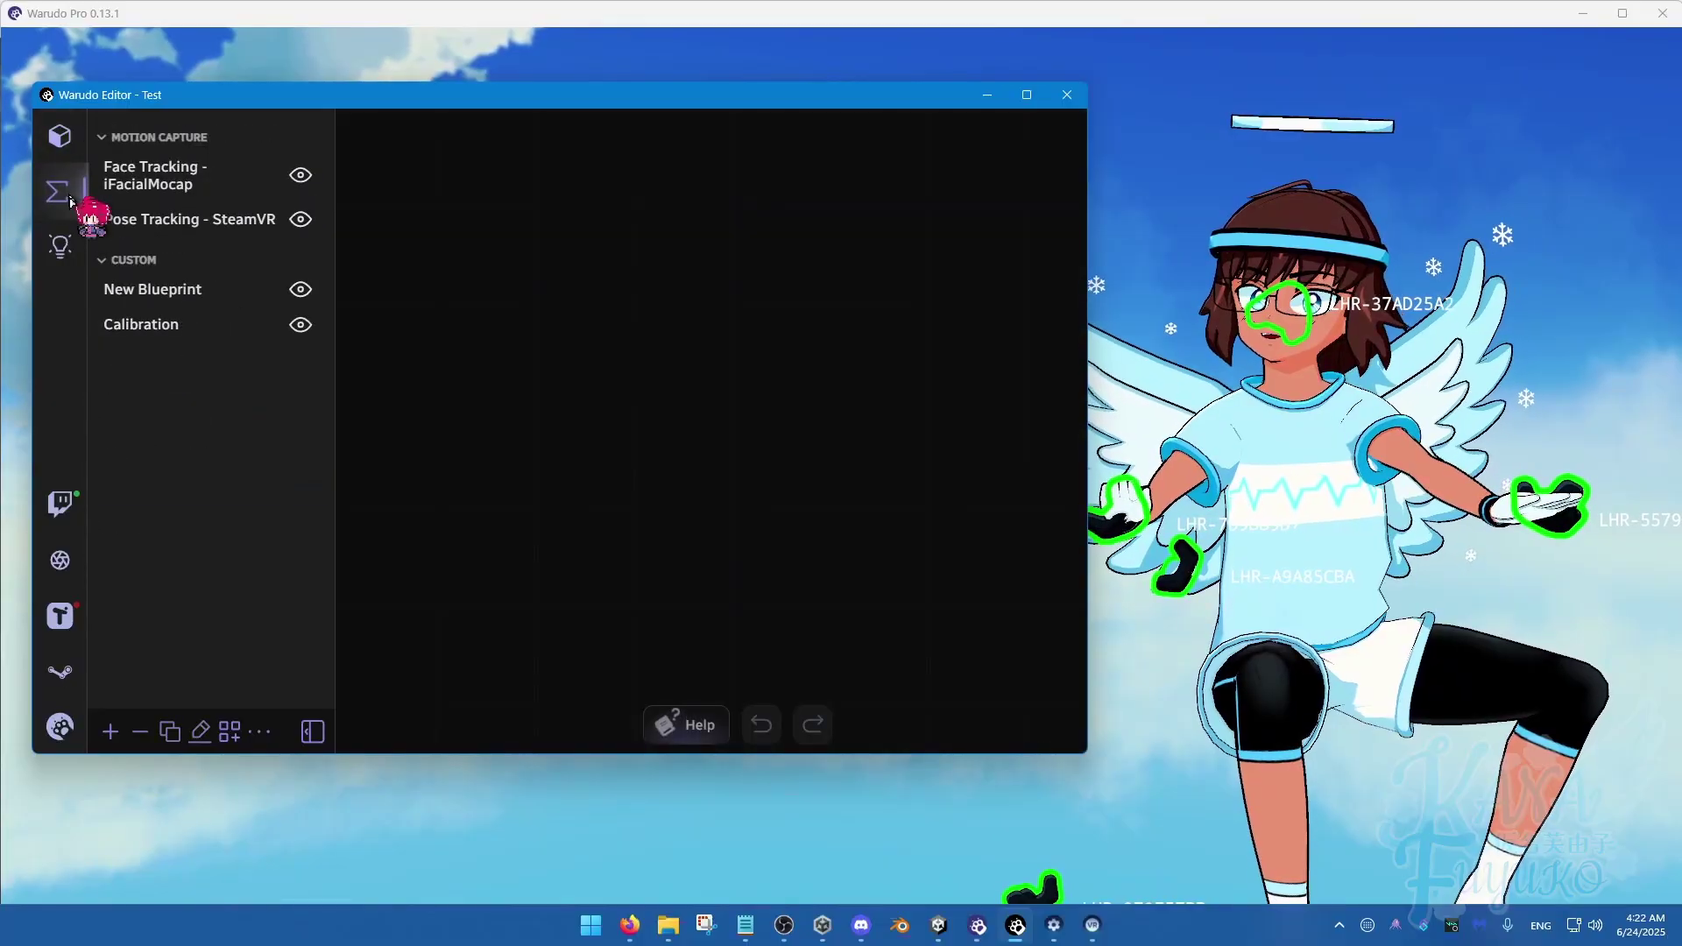
left_click(193, 220)
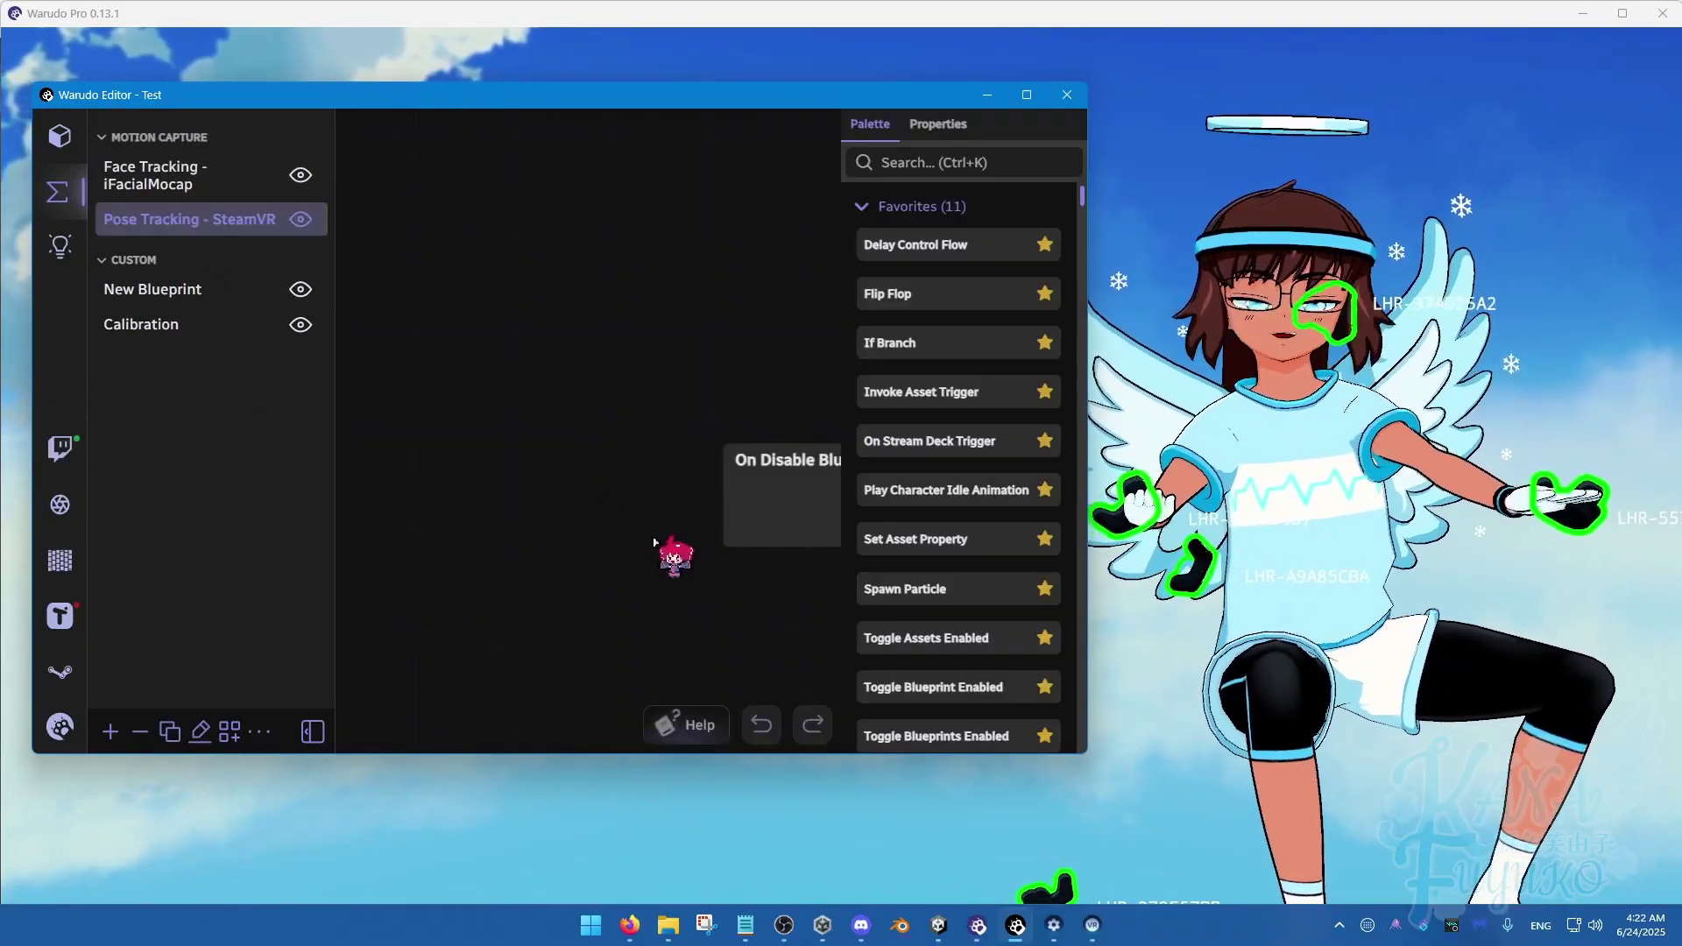
scroll(654, 542, "down", 10)
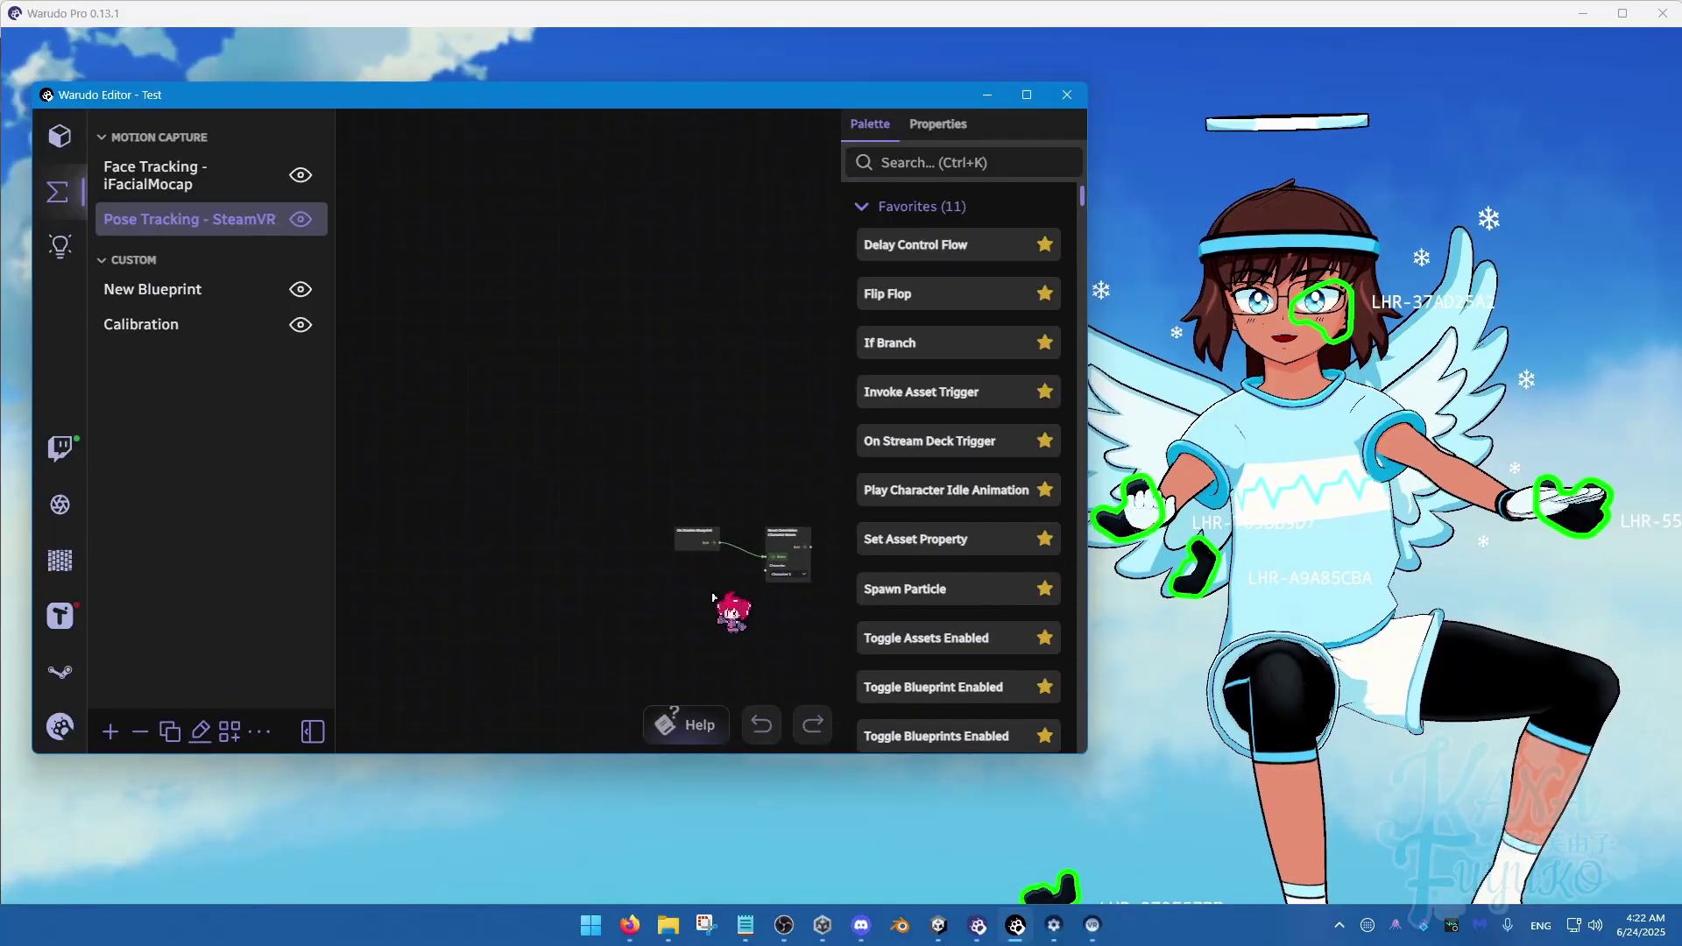
left_click_drag(713, 597, 525, 473)
left_click_drag(740, 544, 595, 446)
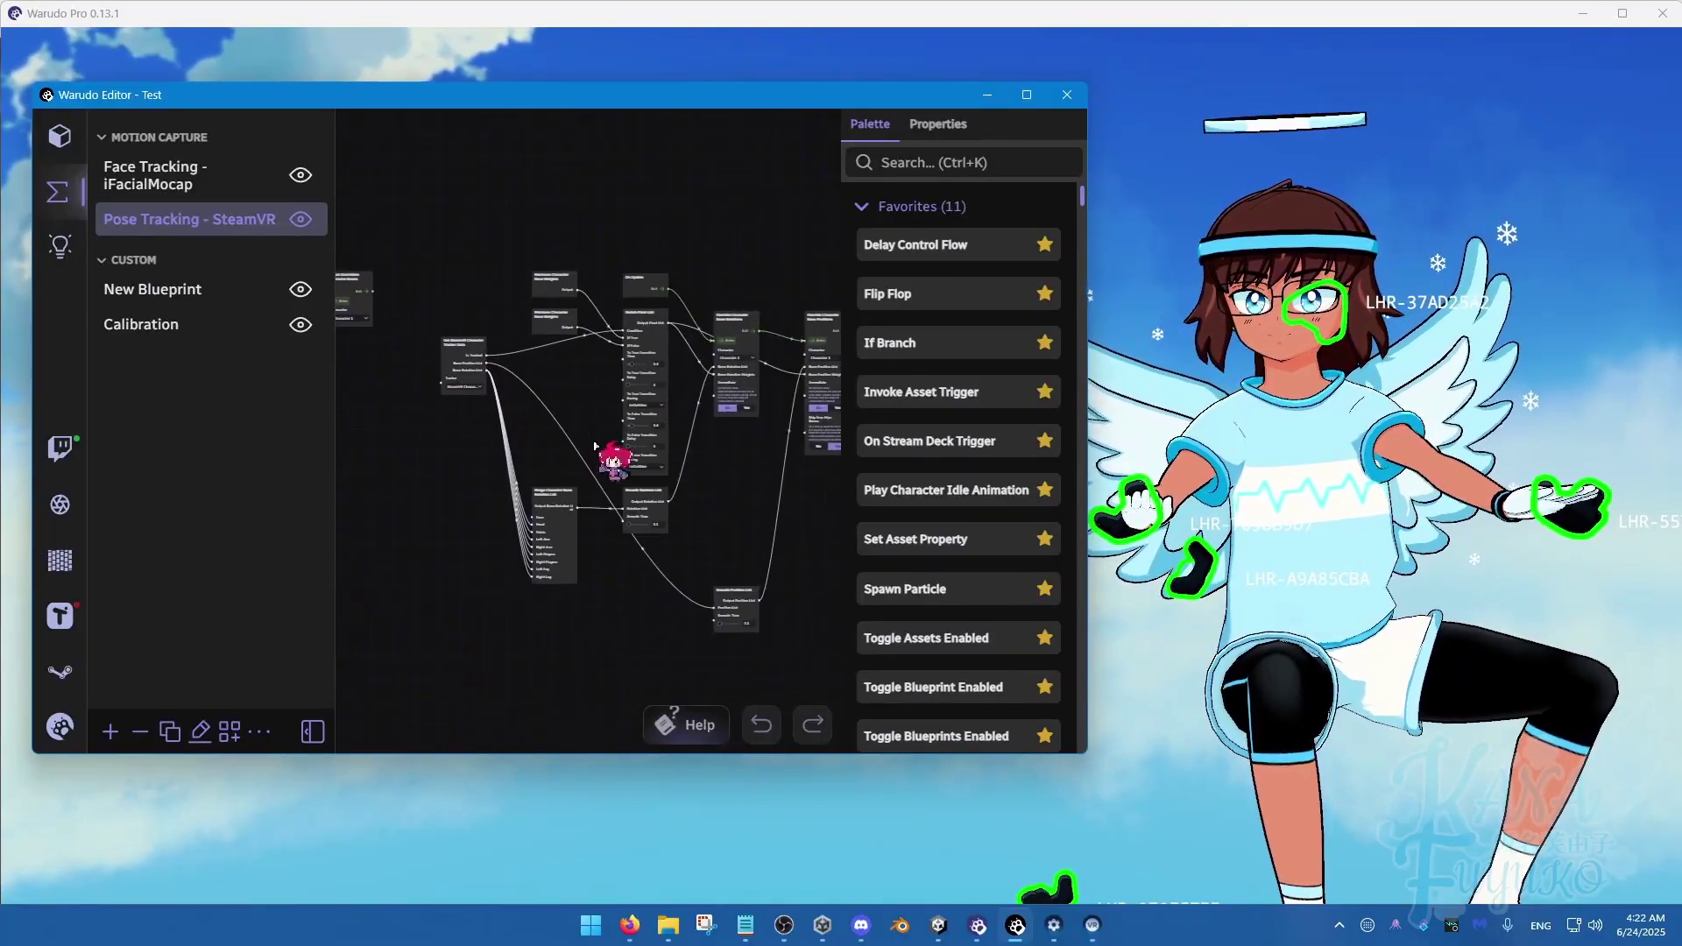
scroll(668, 581, "up", 8)
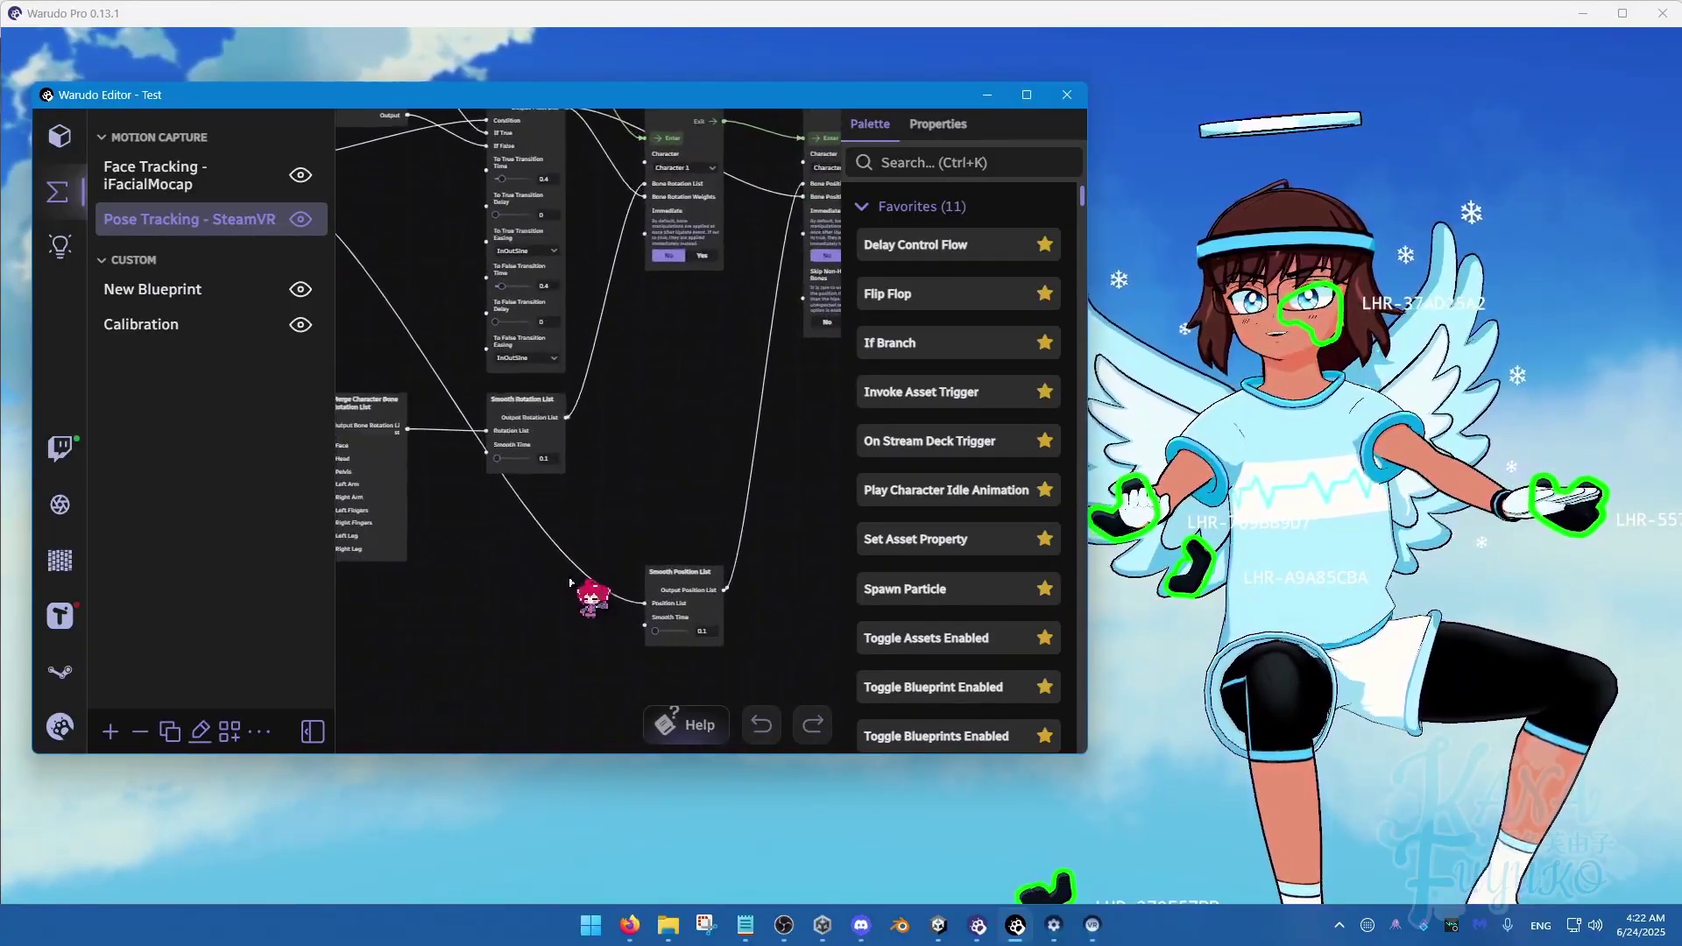
left_click_drag(570, 557, 680, 476)
scroll(680, 476, "up", 2)
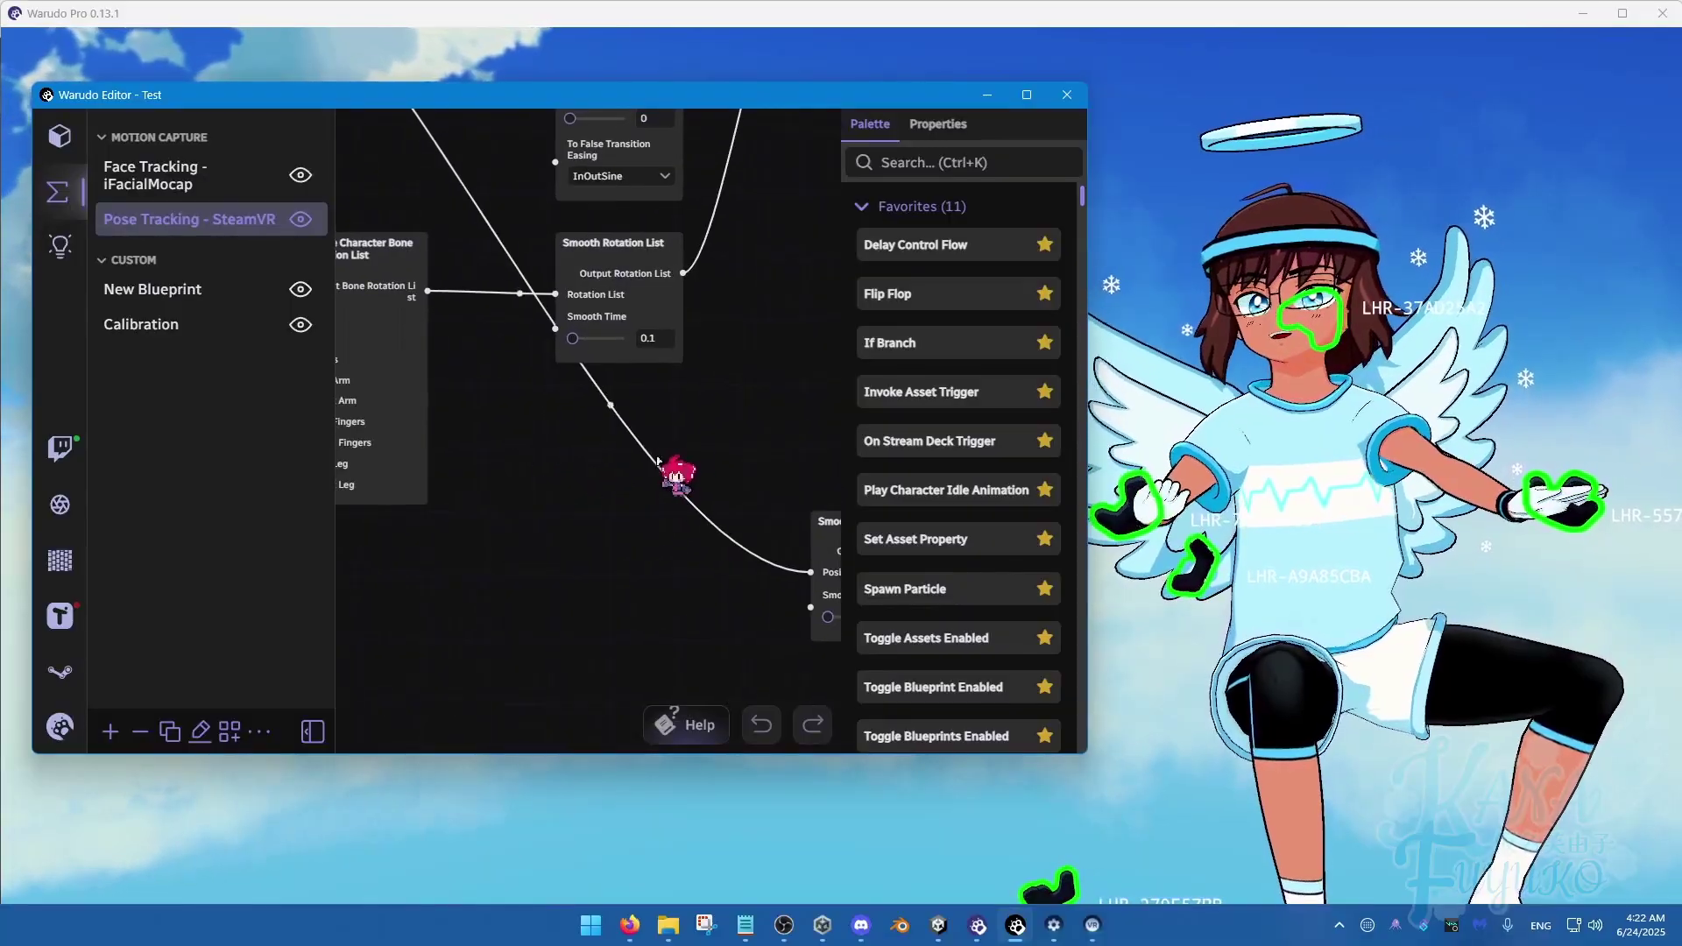
left_click(636, 329)
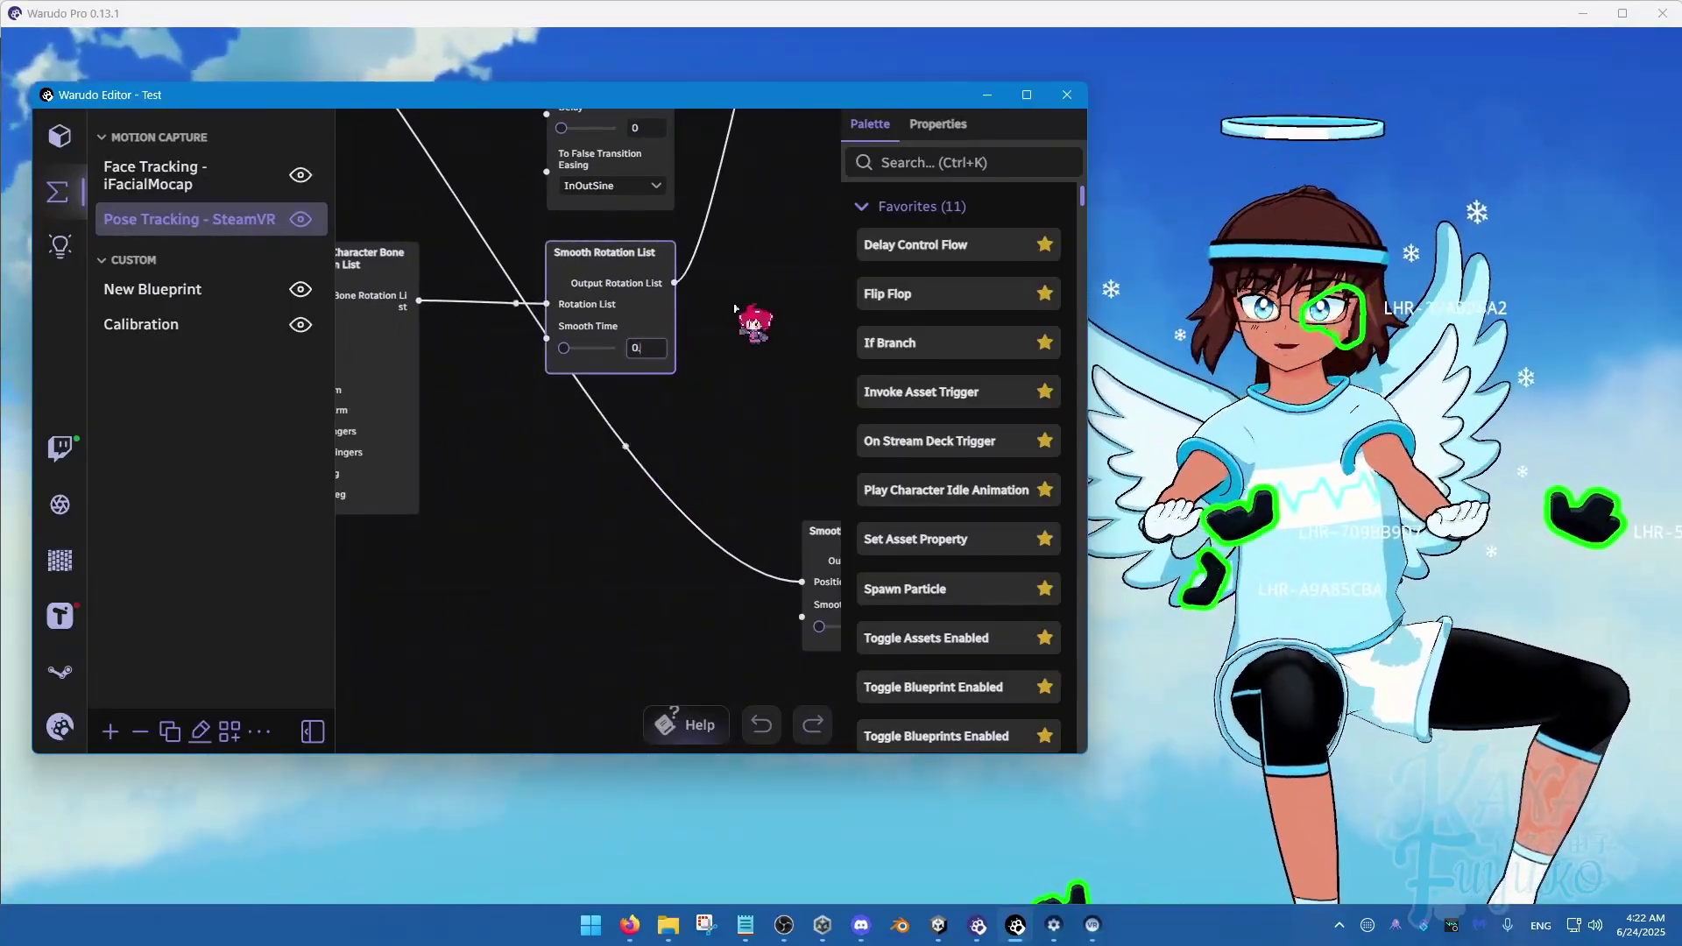
type(".3")
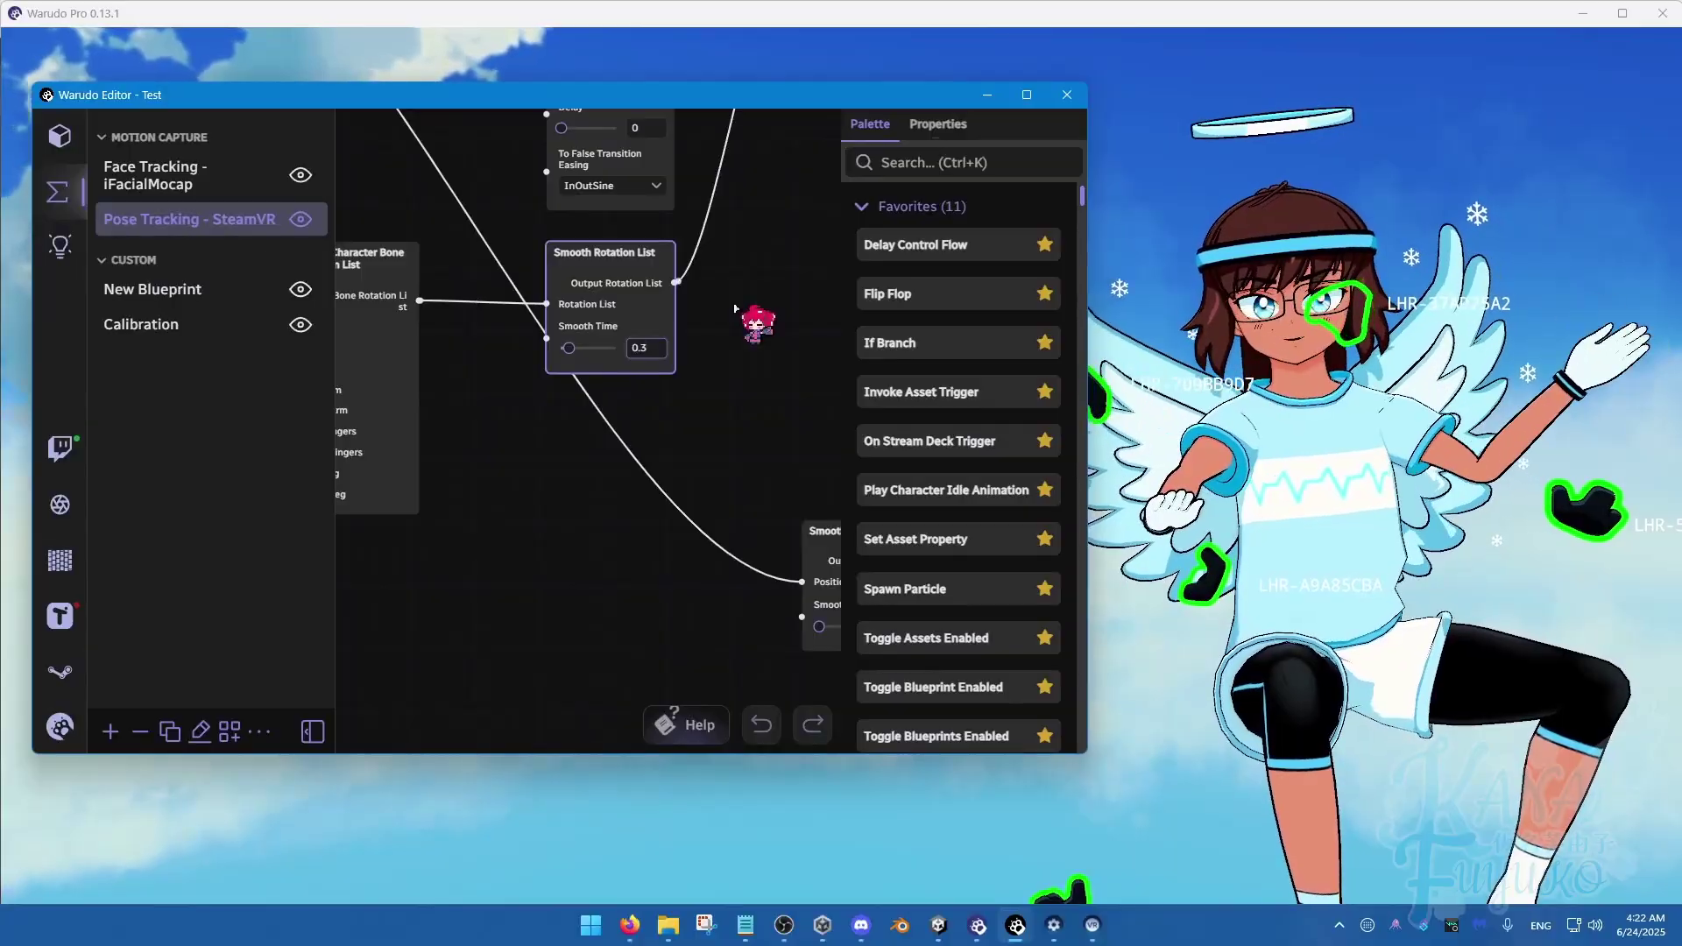
Try Smooth Time values of 0.3 and 0.5 on the Smooth Position List node, and restore it to 0.1.
left_click_drag(642, 453, 552, 408)
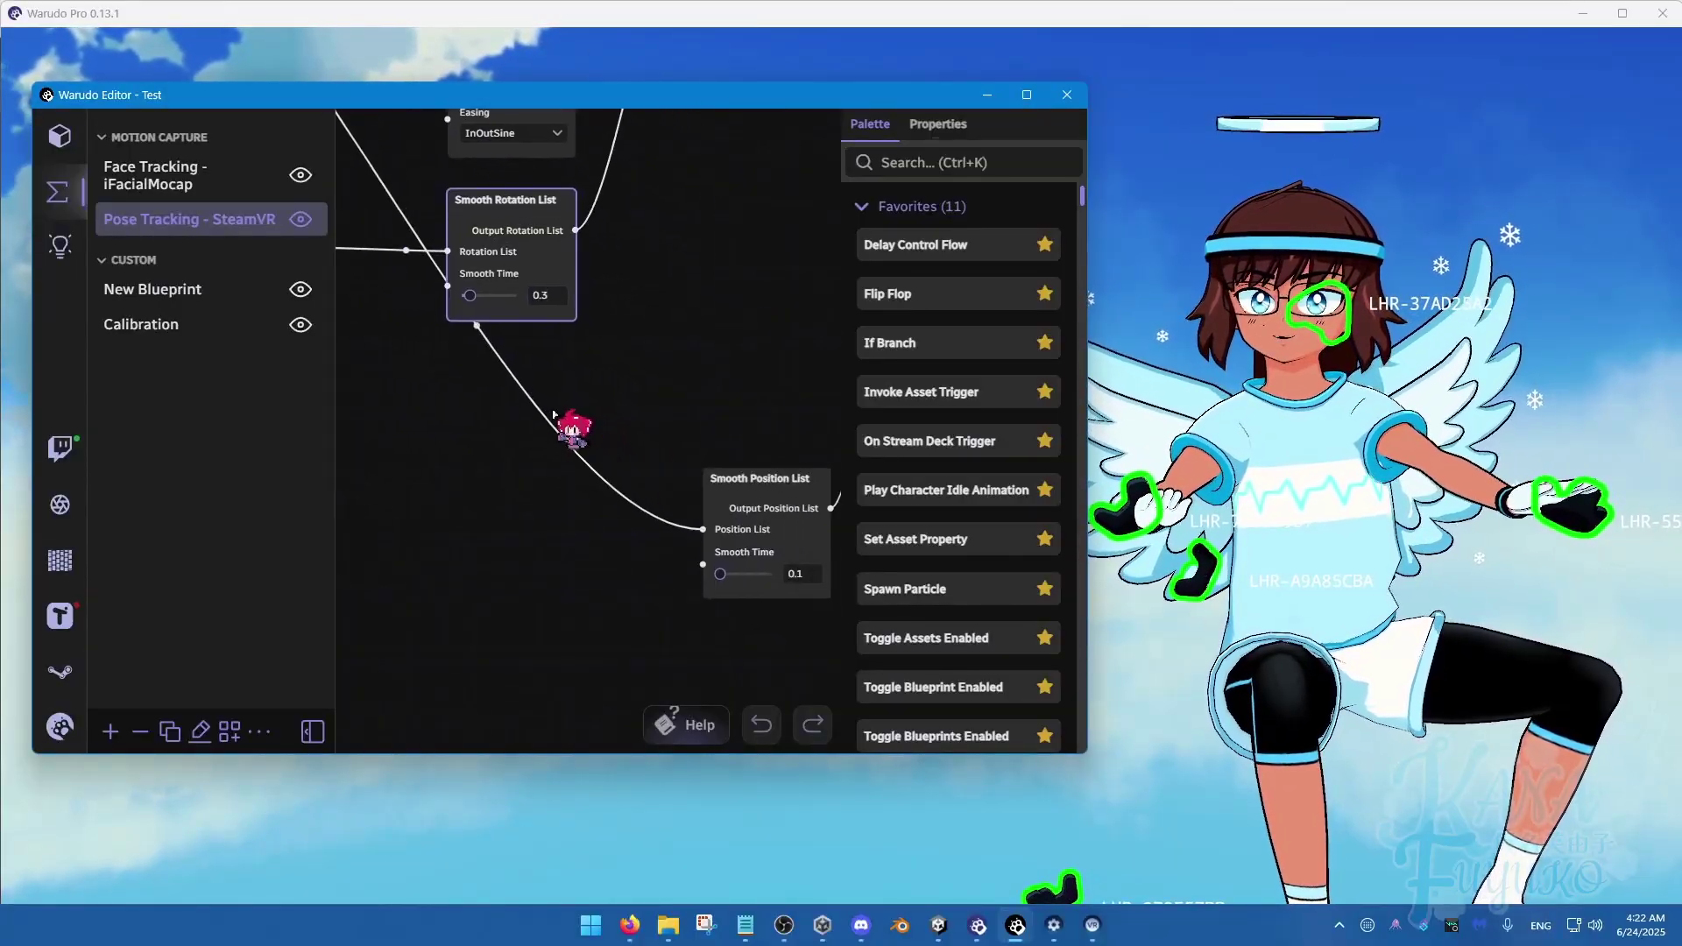
left_click(799, 572)
type(".1")
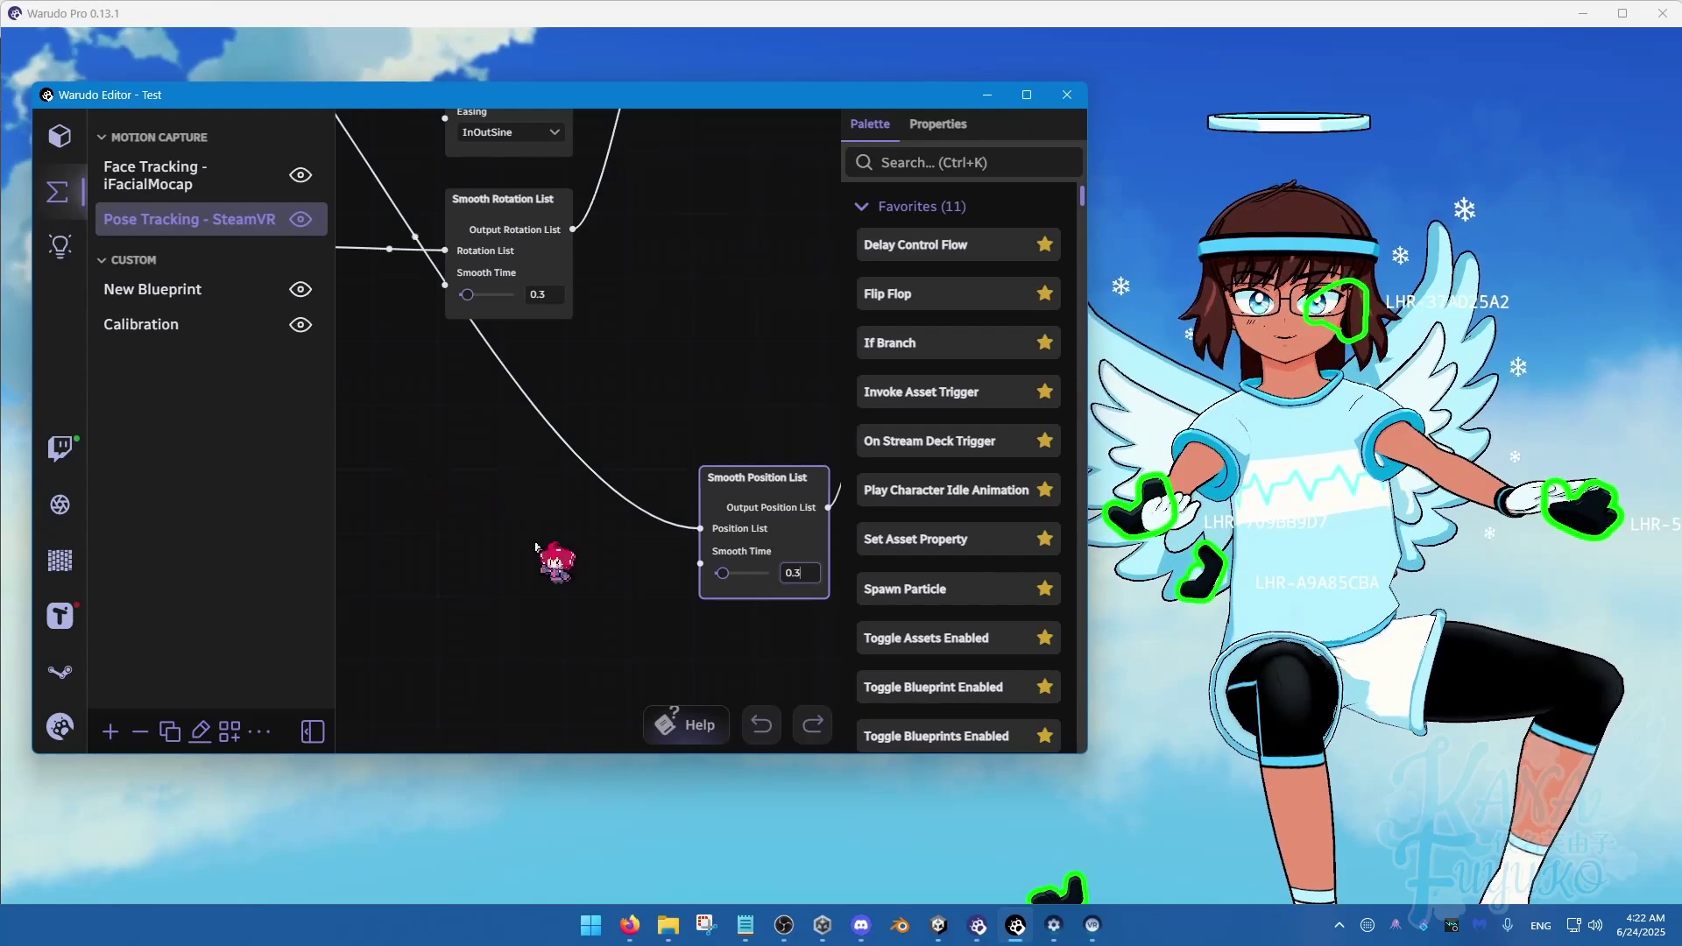
type("0.5")
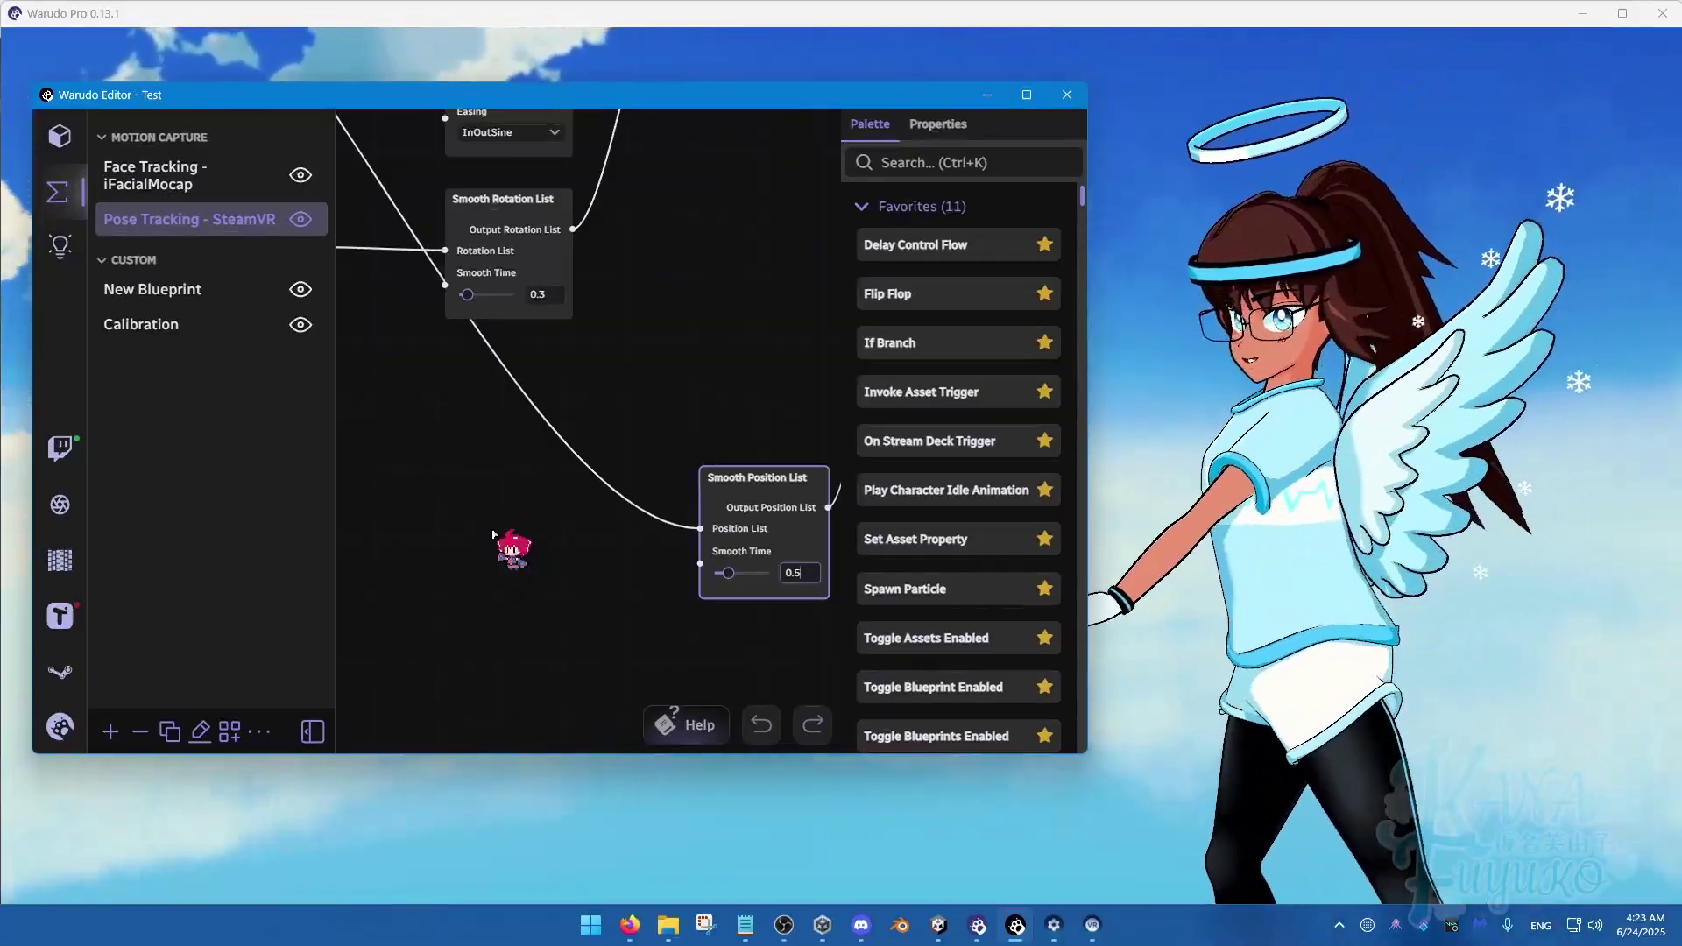
key("BackSpace")
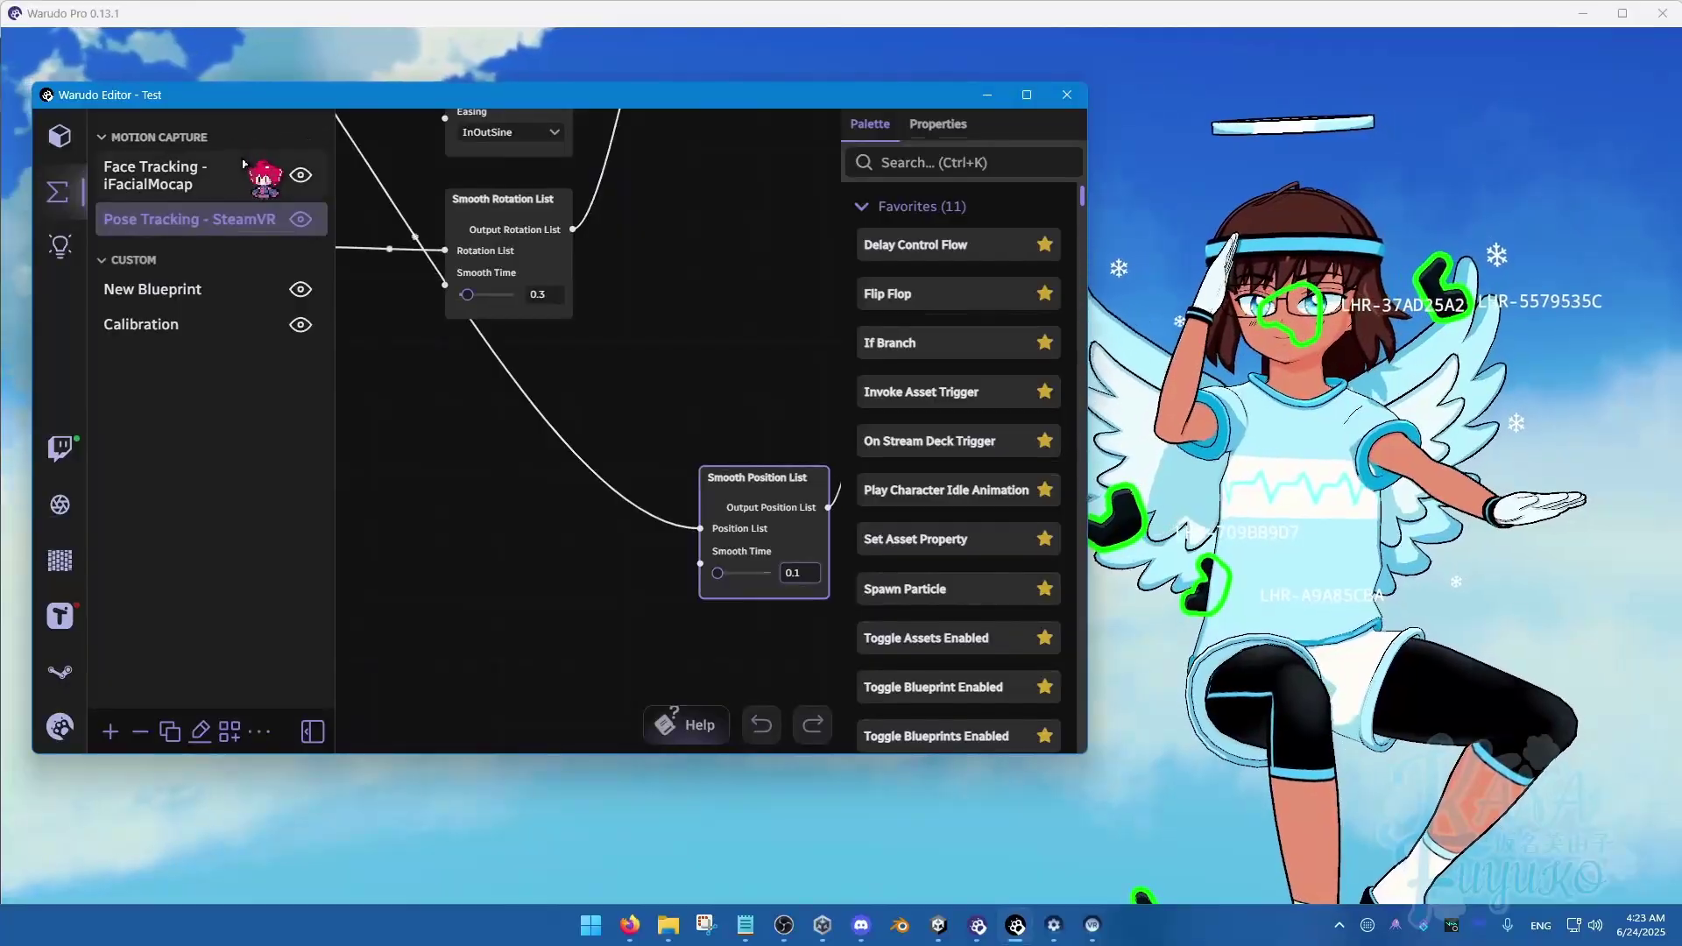
Open the SteamVR section of the application settings and examine the Tracking Space Calibration offsets and scale.
left_click_drag(107, 110, 159, 110)
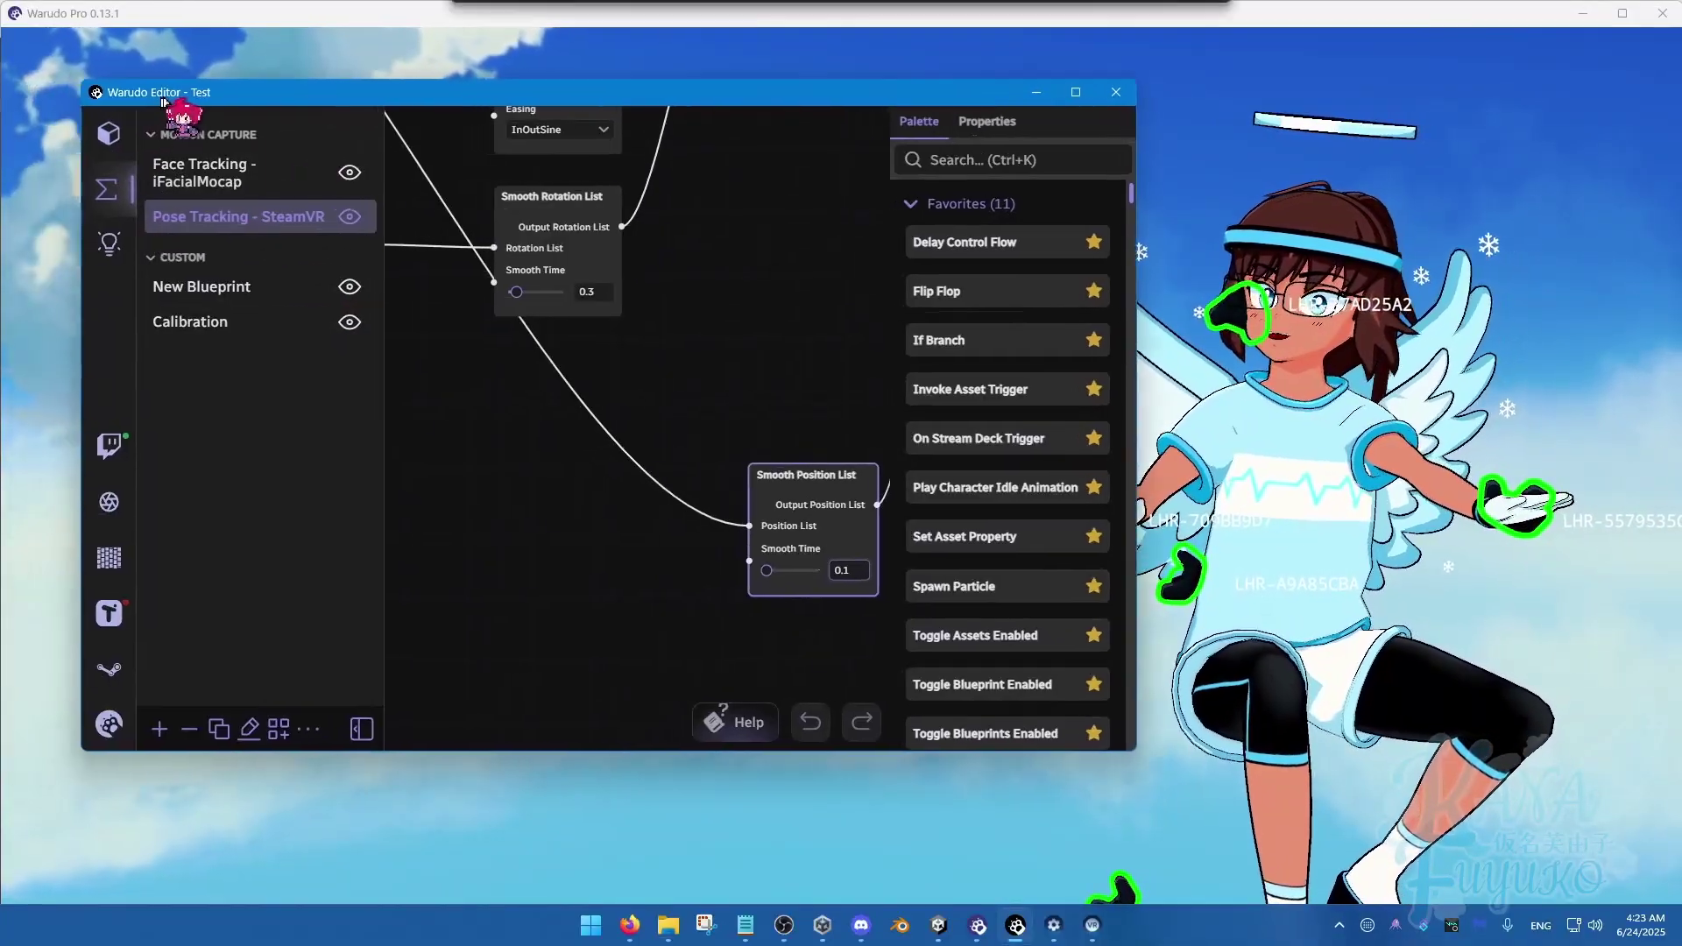
left_click(113, 731)
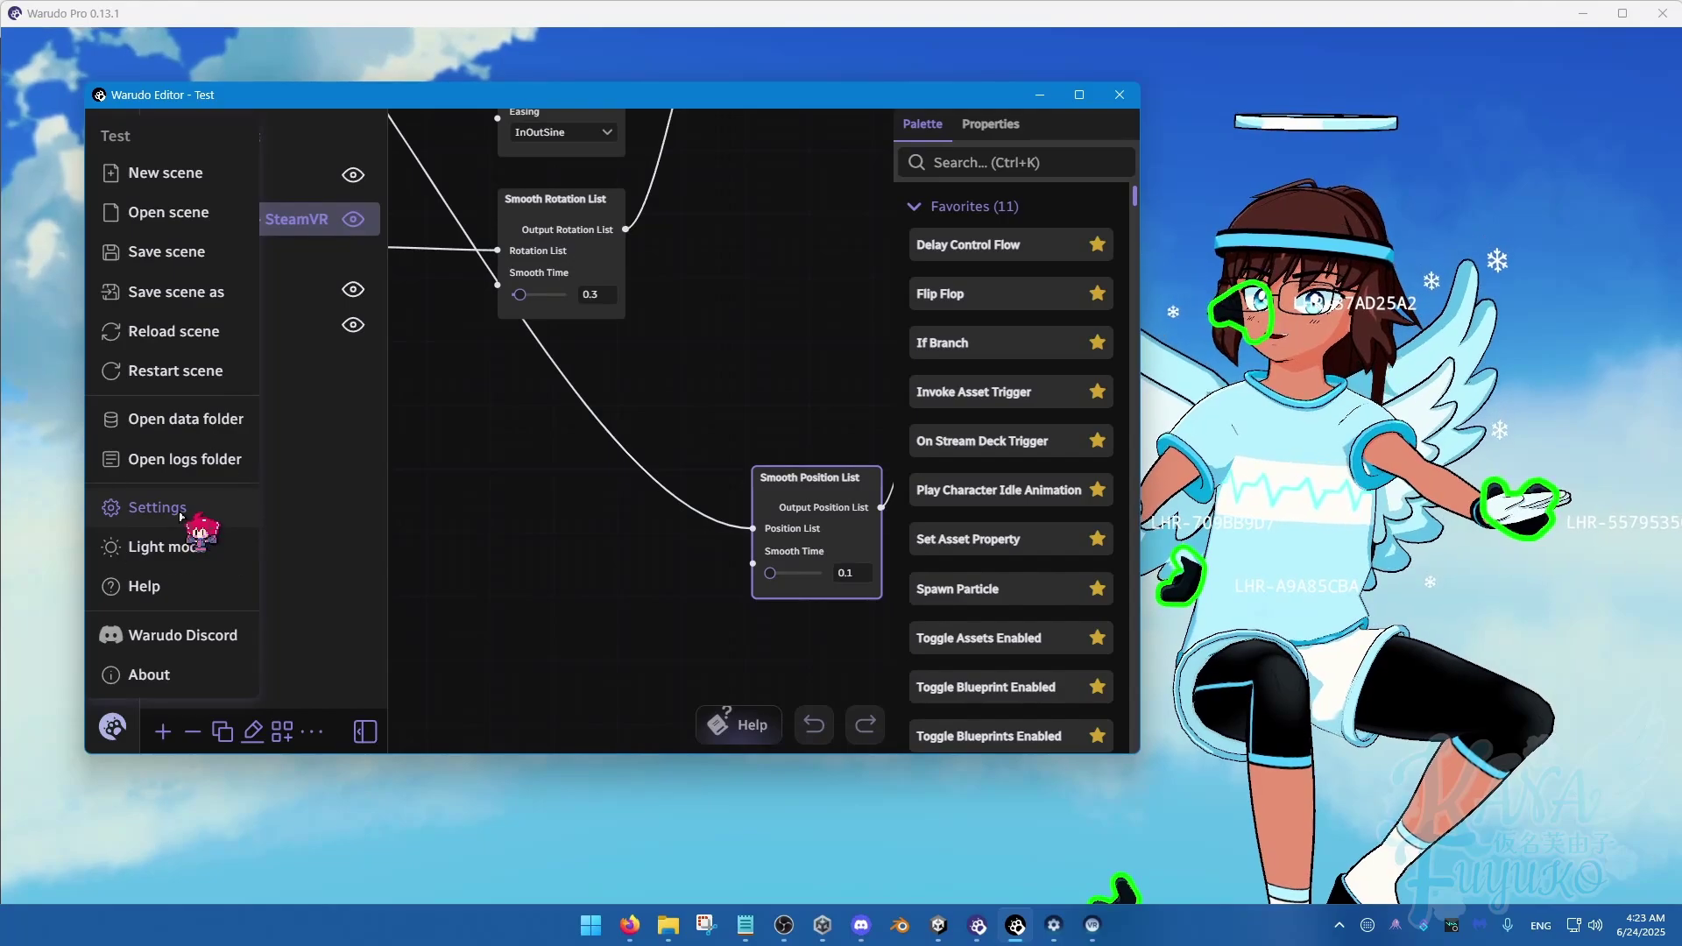
left_click(181, 516)
left_click(357, 343)
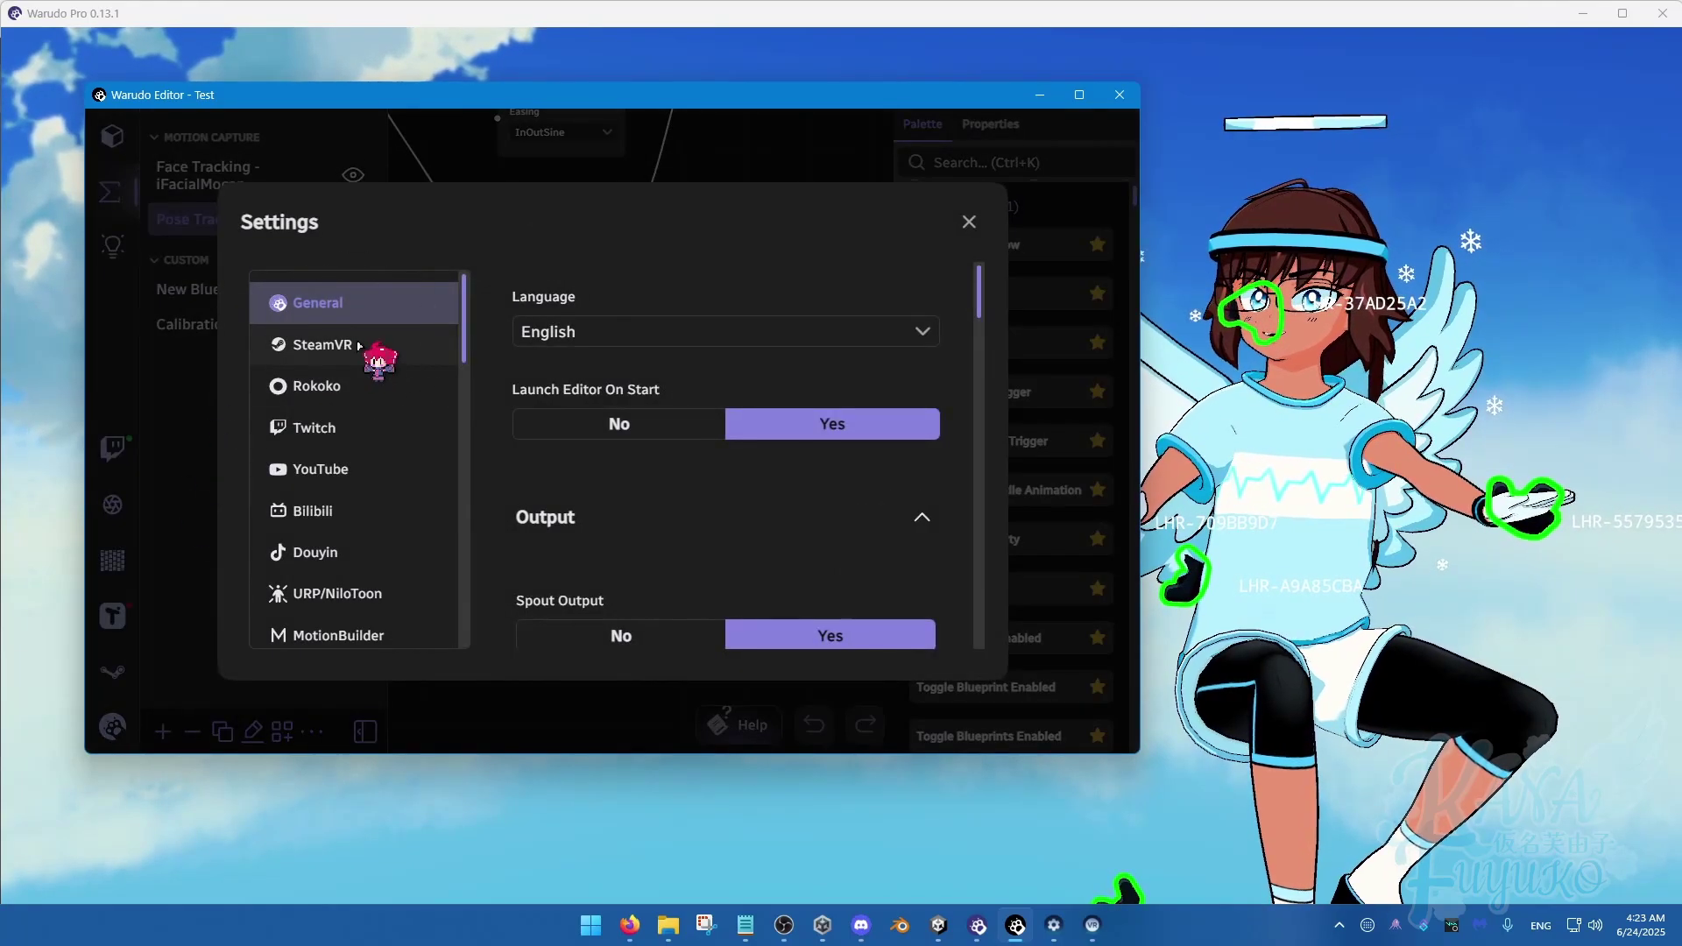
scroll(775, 507, "down", 1)
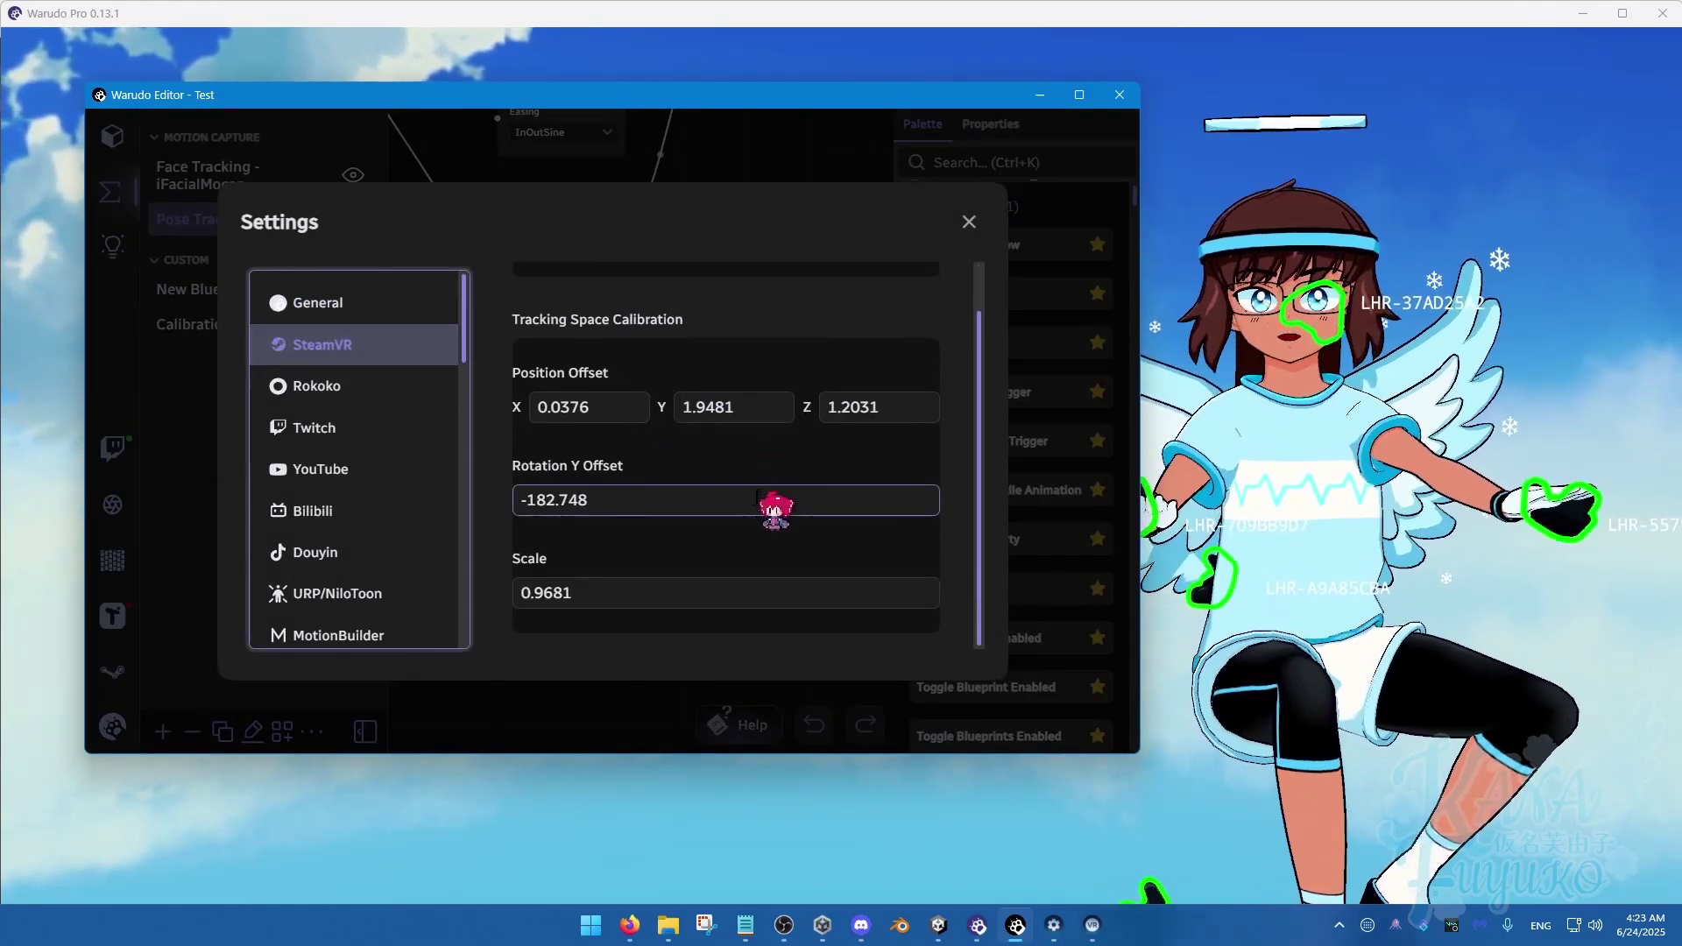
left_click(561, 326)
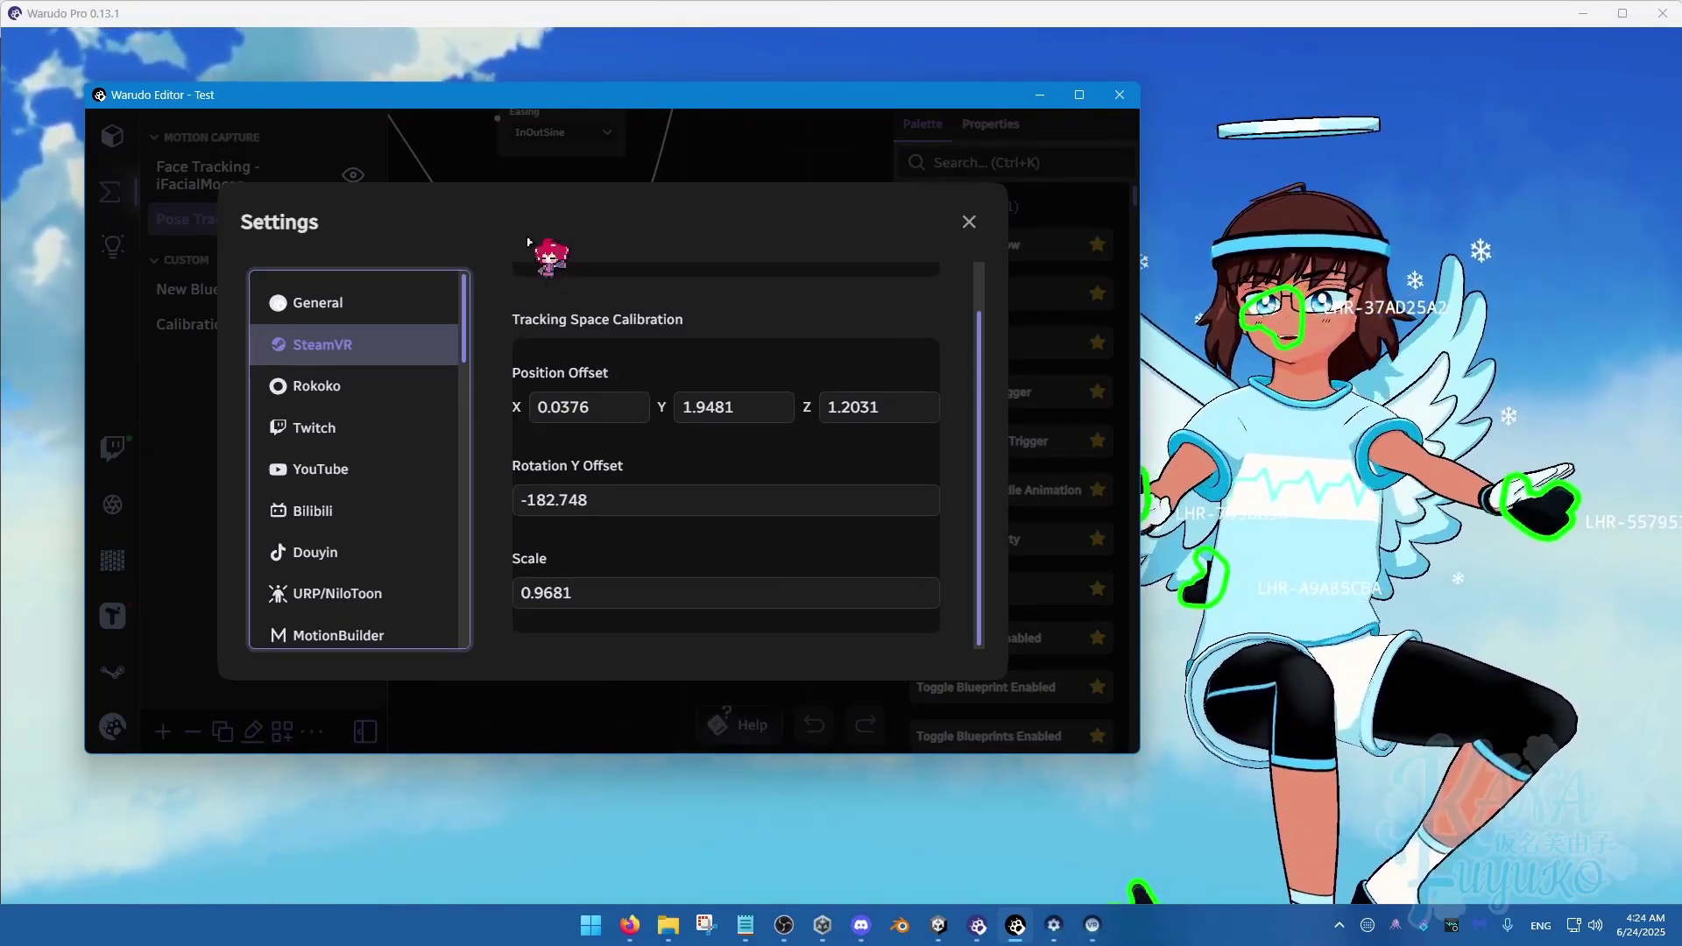
Try a tracking space Rotation Y Offset of -179.778, readjust it against the visible trackers, and close the settings.
left_click(601, 501)
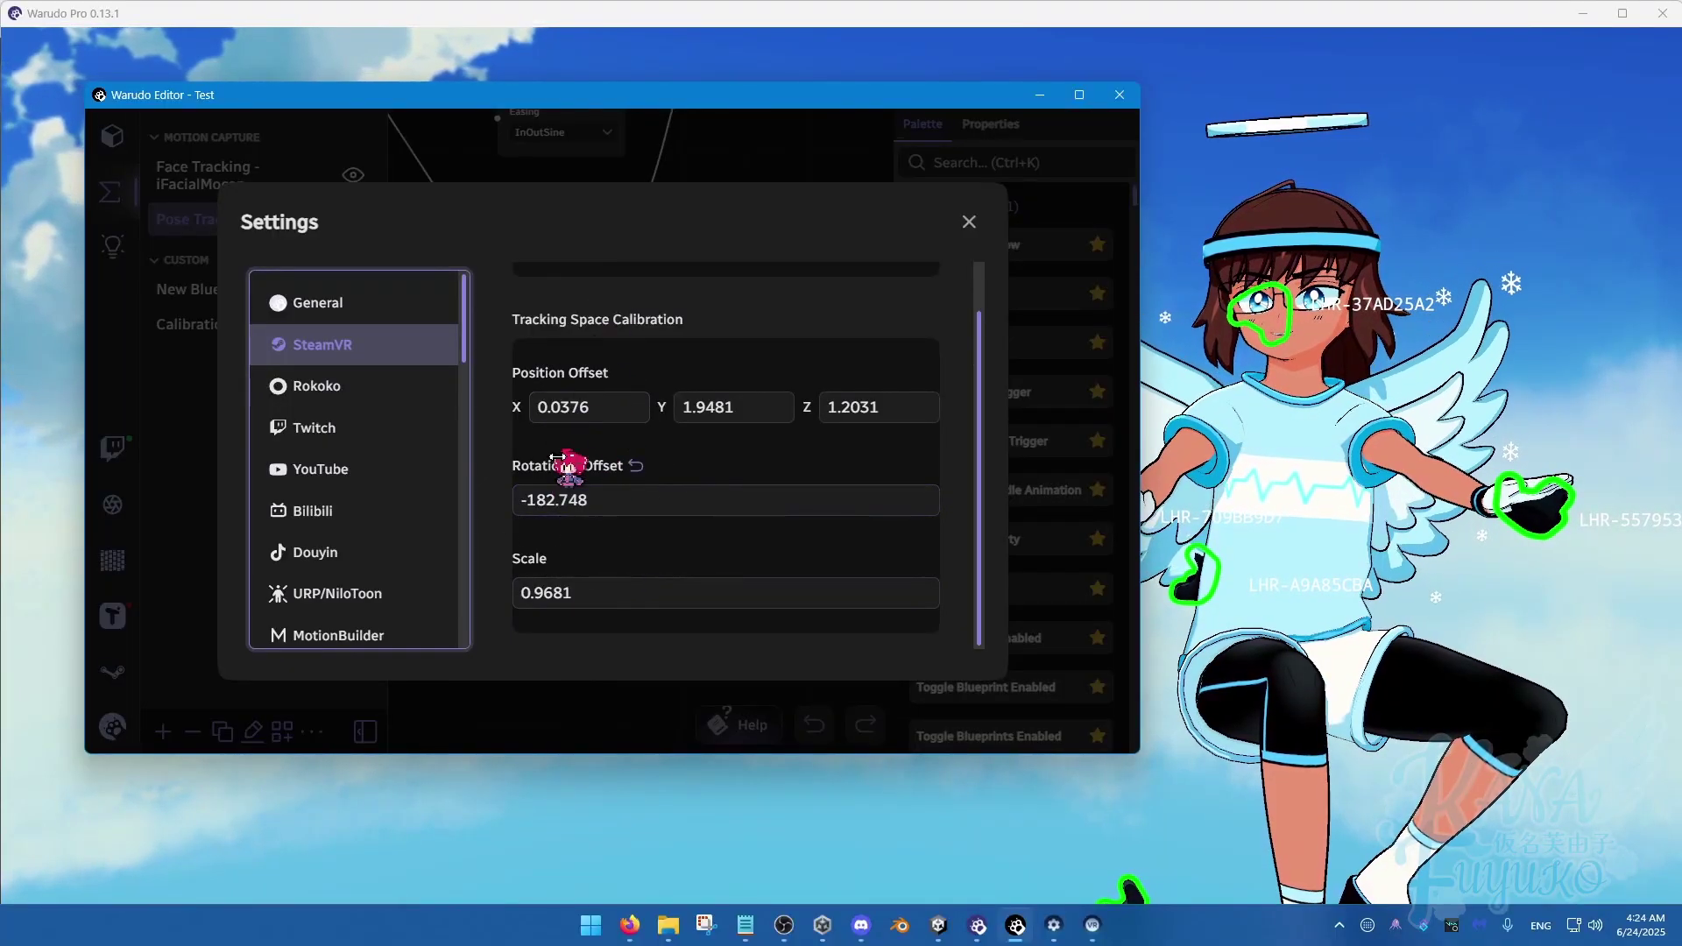
left_click(549, 499)
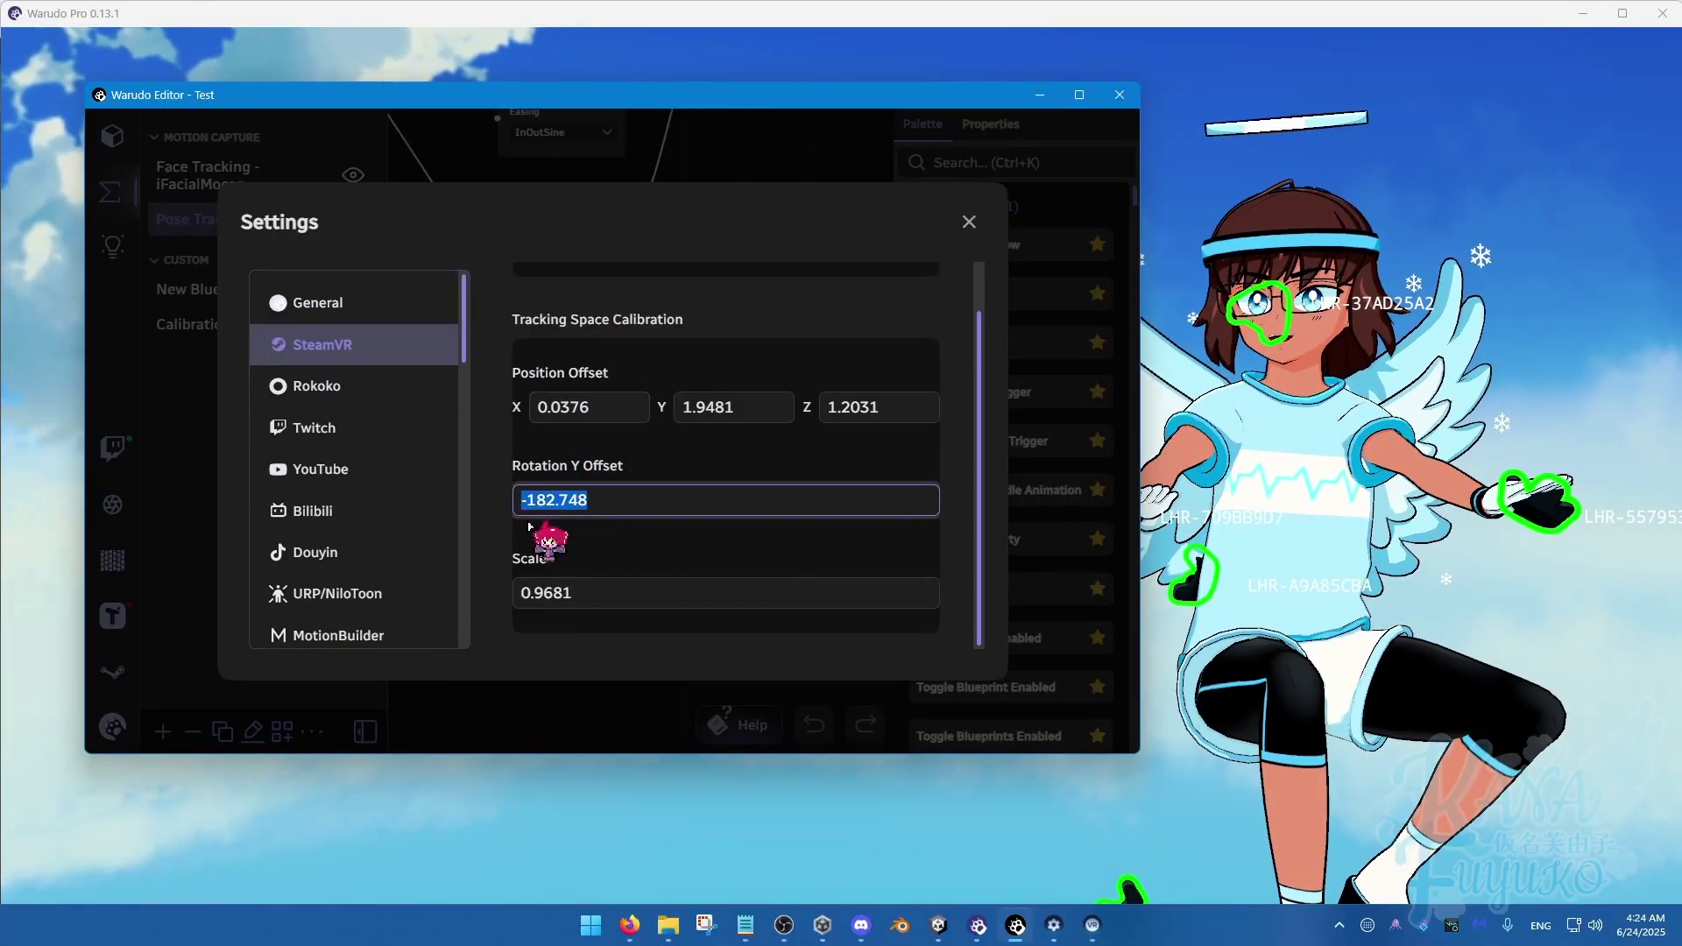
mouse_move(566, 480)
left_mouse_down()
mouse_move(613, 480)
mouse_move(534, 480)
mouse_move(609, 480)
mouse_move(559, 480)
left_mouse_up()
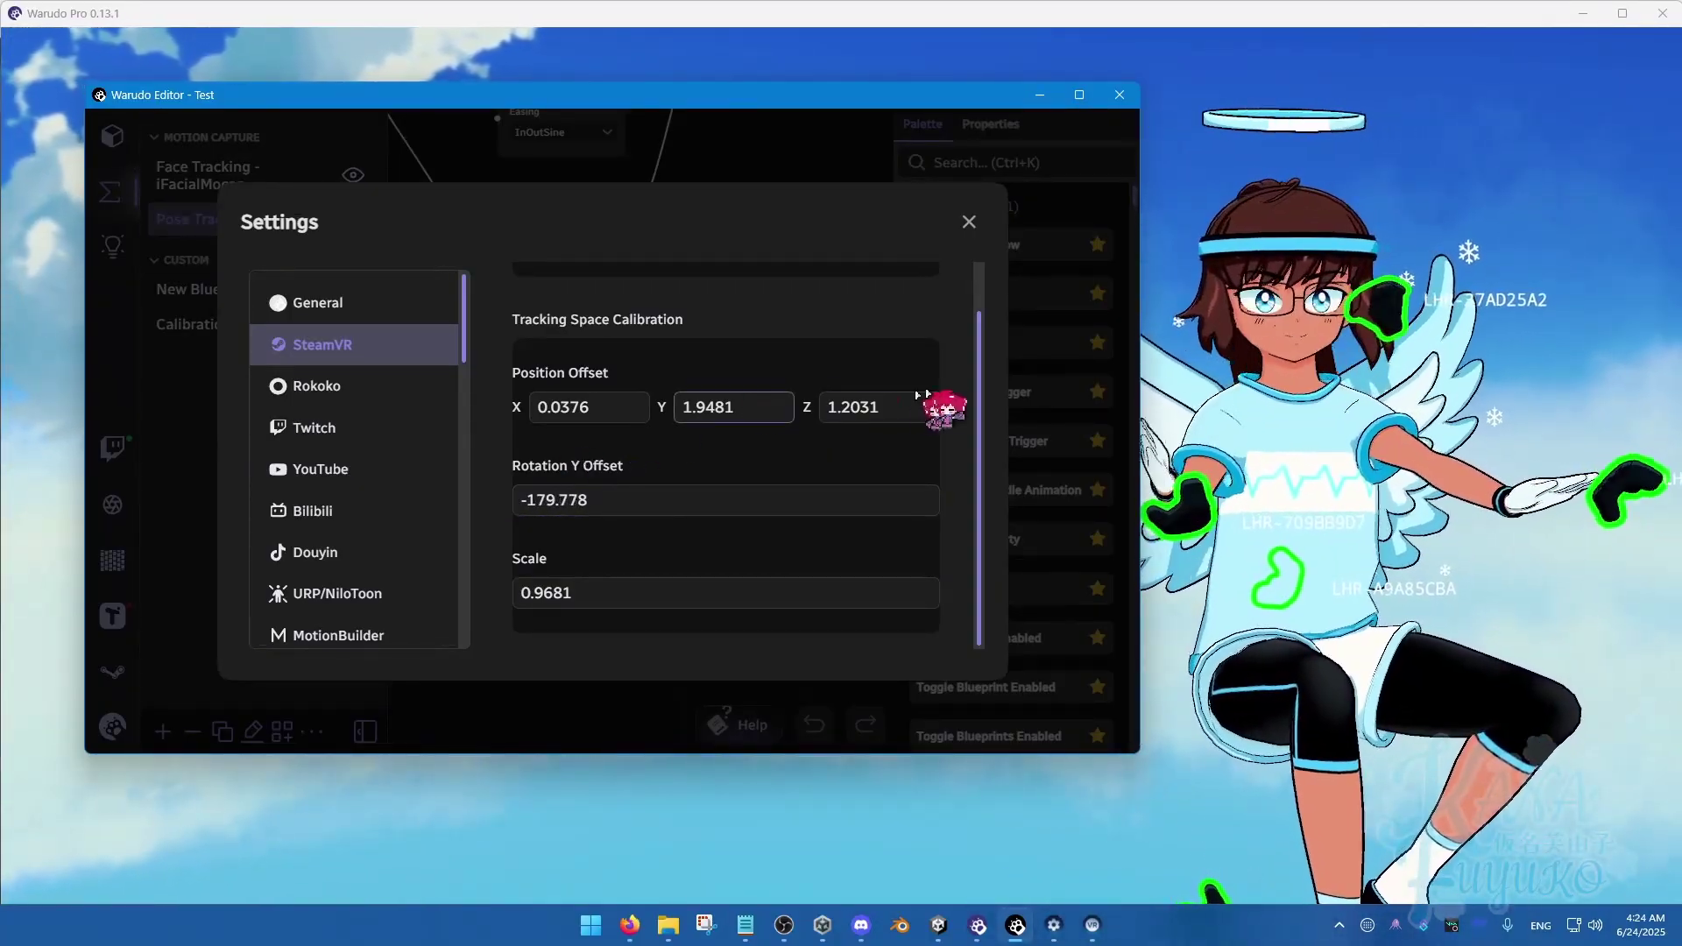
left_click(531, 501)
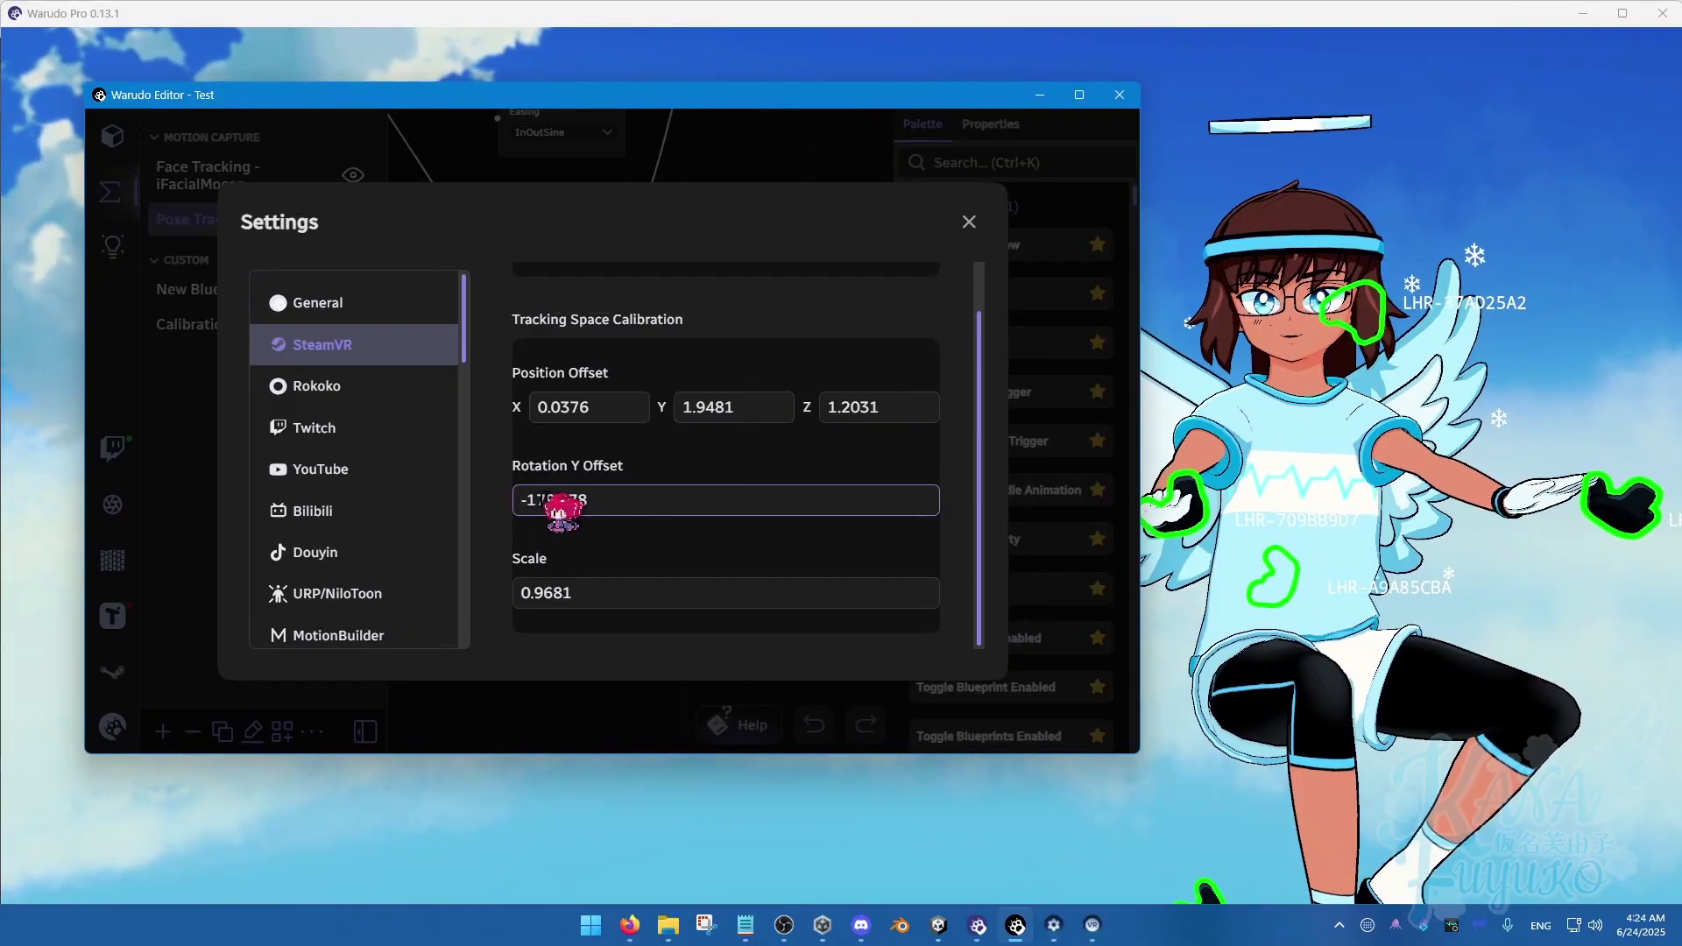
left_click_drag(560, 497, 517, 486)
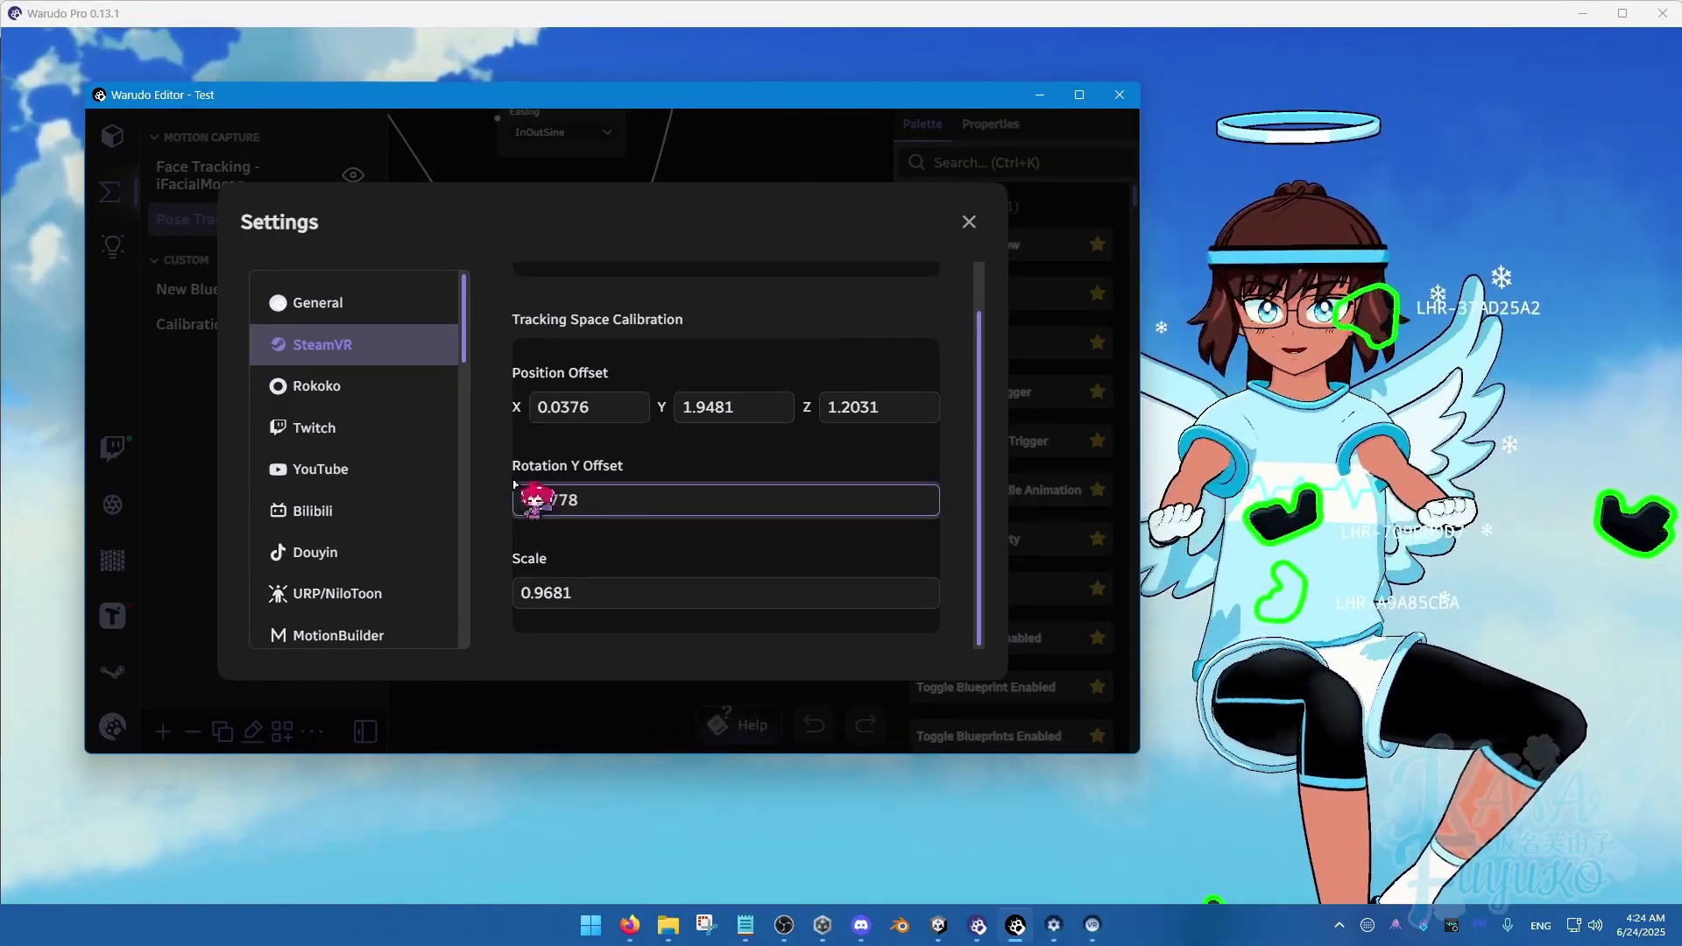
left_click(968, 221)
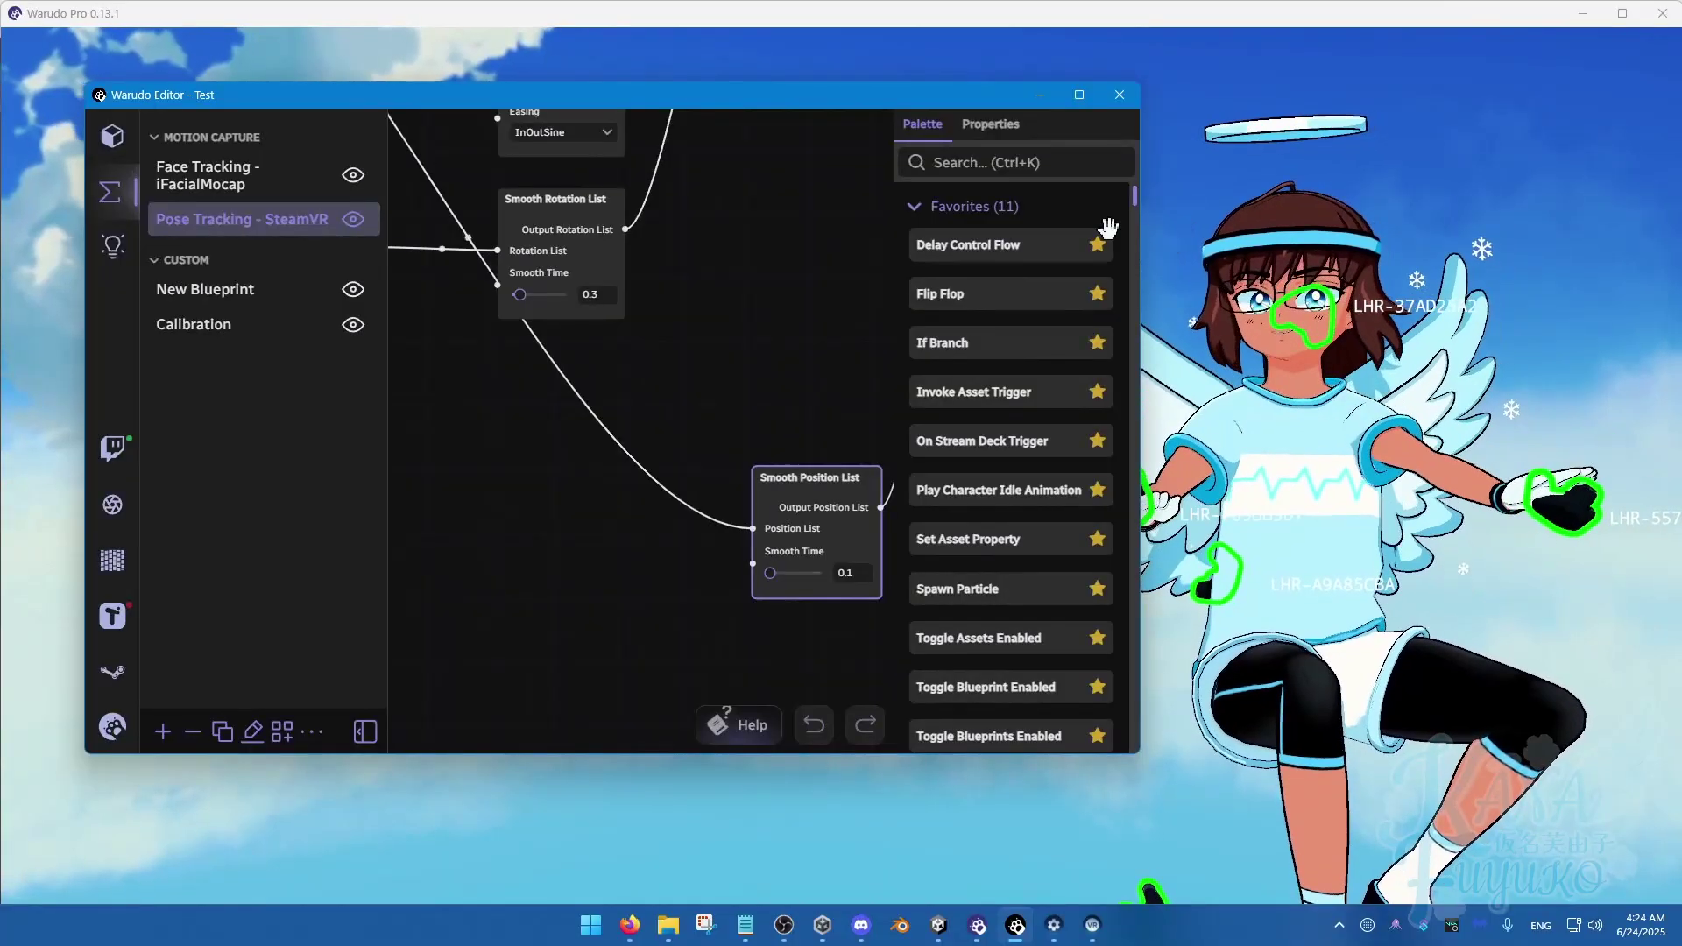
Try moving Character 1 to X -0.91 and rotating it to Y -15.76, and reset its position and rotation to 0.
left_click(111, 136)
left_click(262, 385)
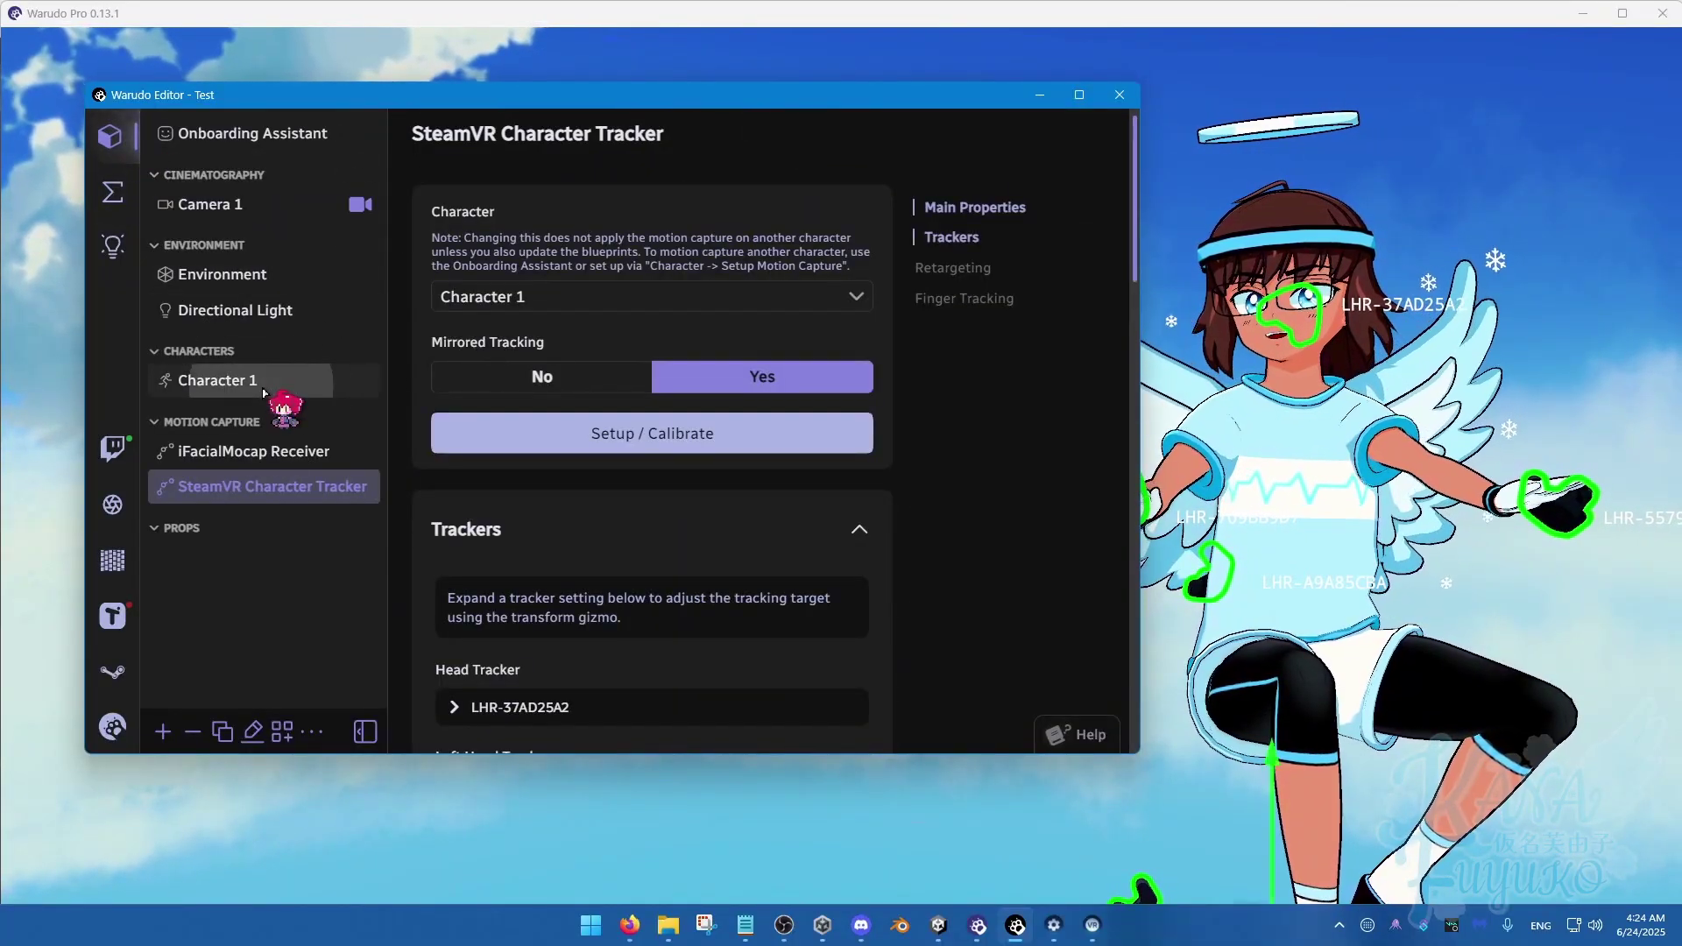
left_click(262, 387)
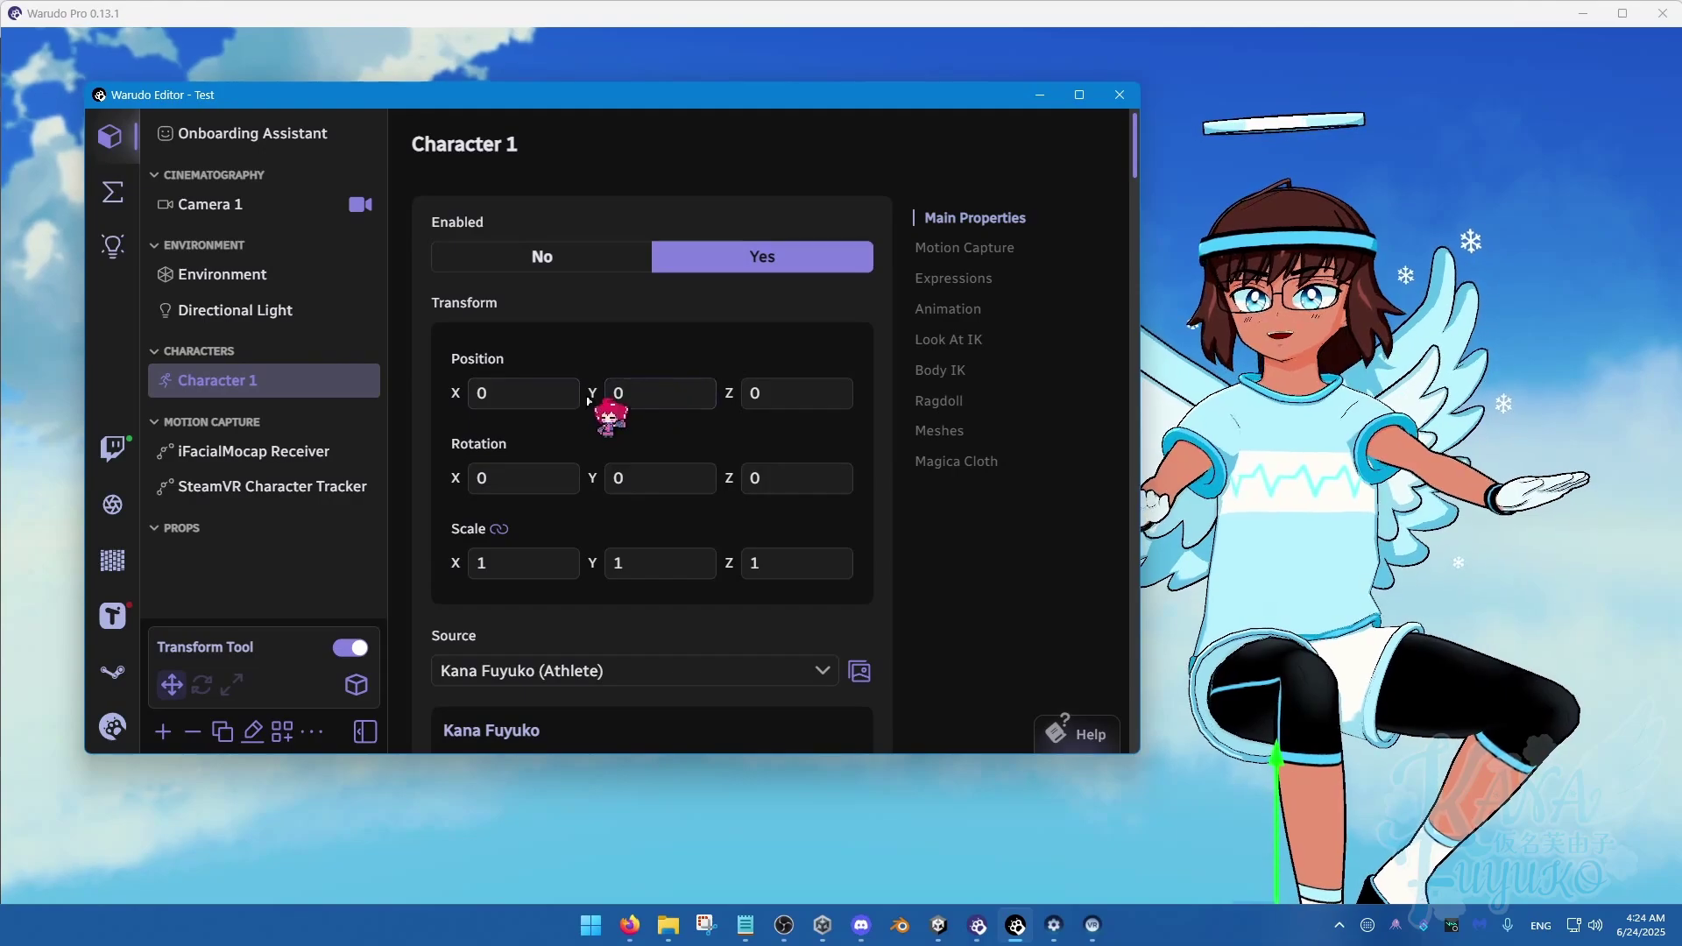
left_click_drag(480, 392, 582, 401)
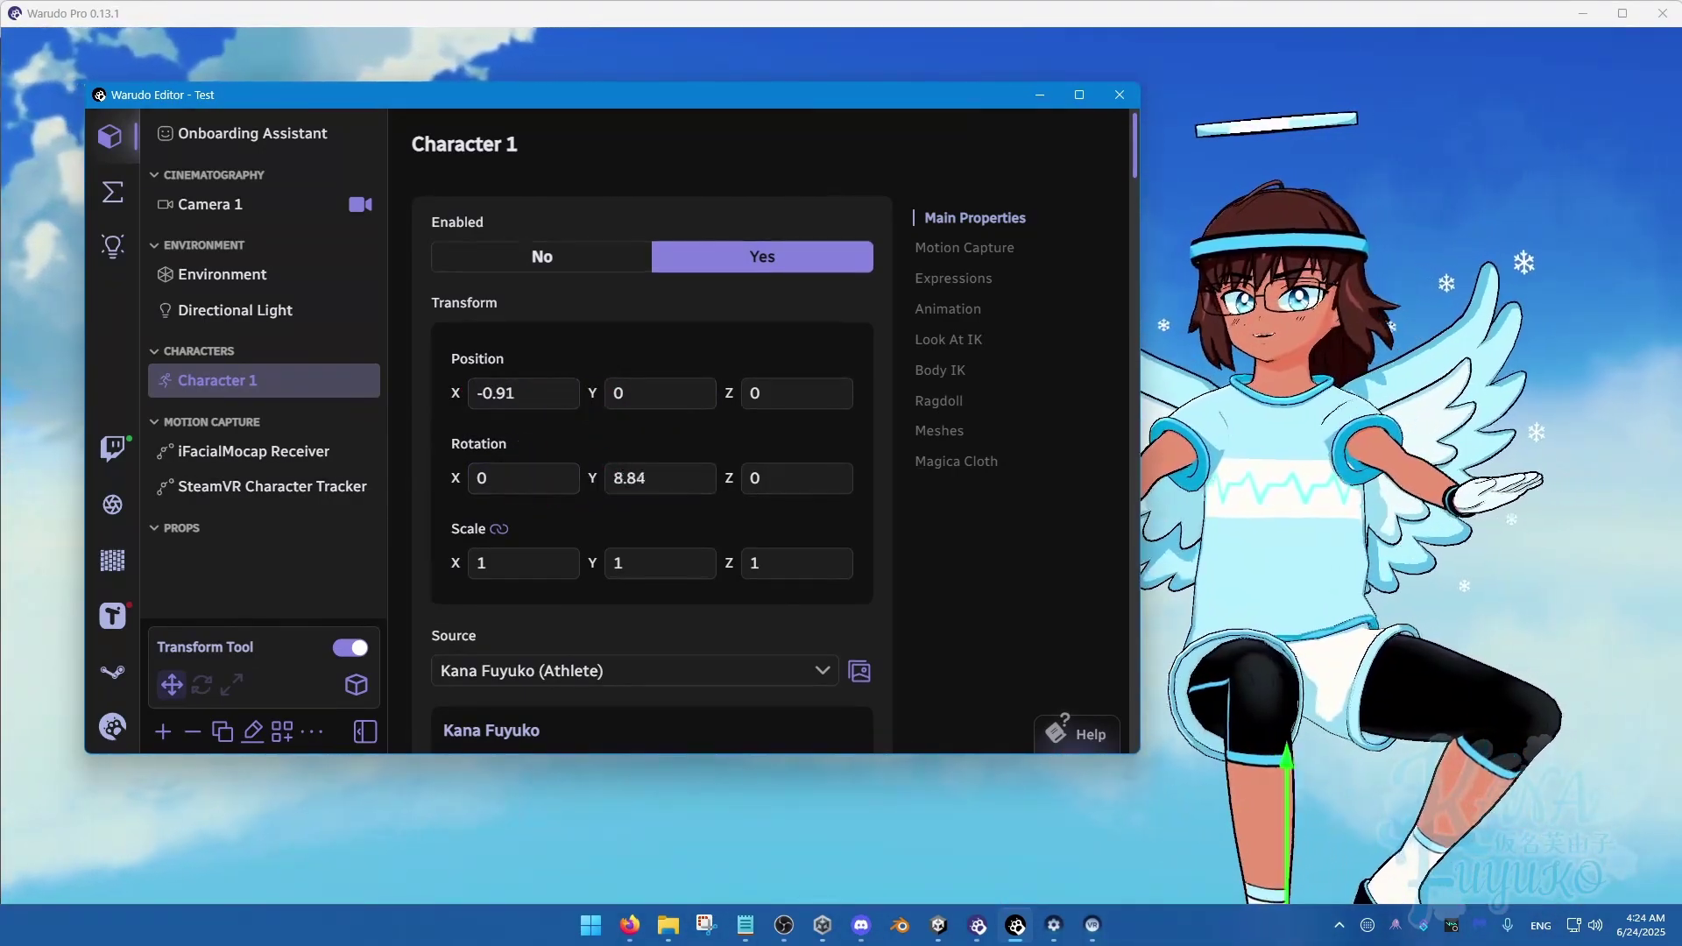
left_click_drag(629, 478, 744, 415)
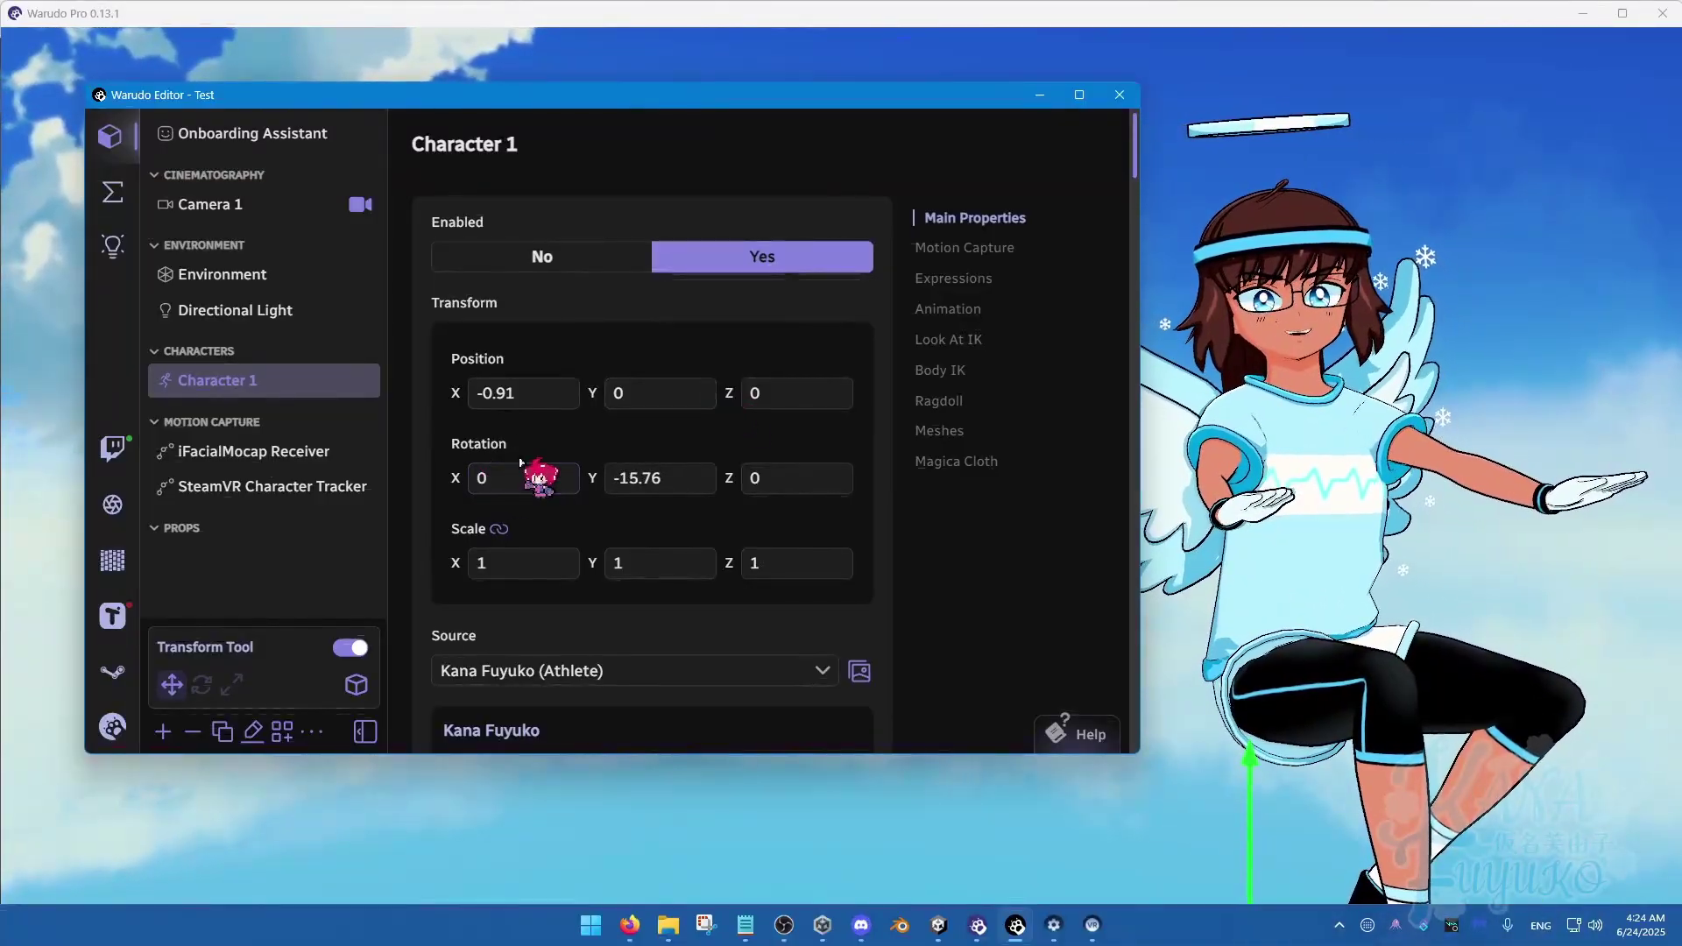
left_click(518, 362)
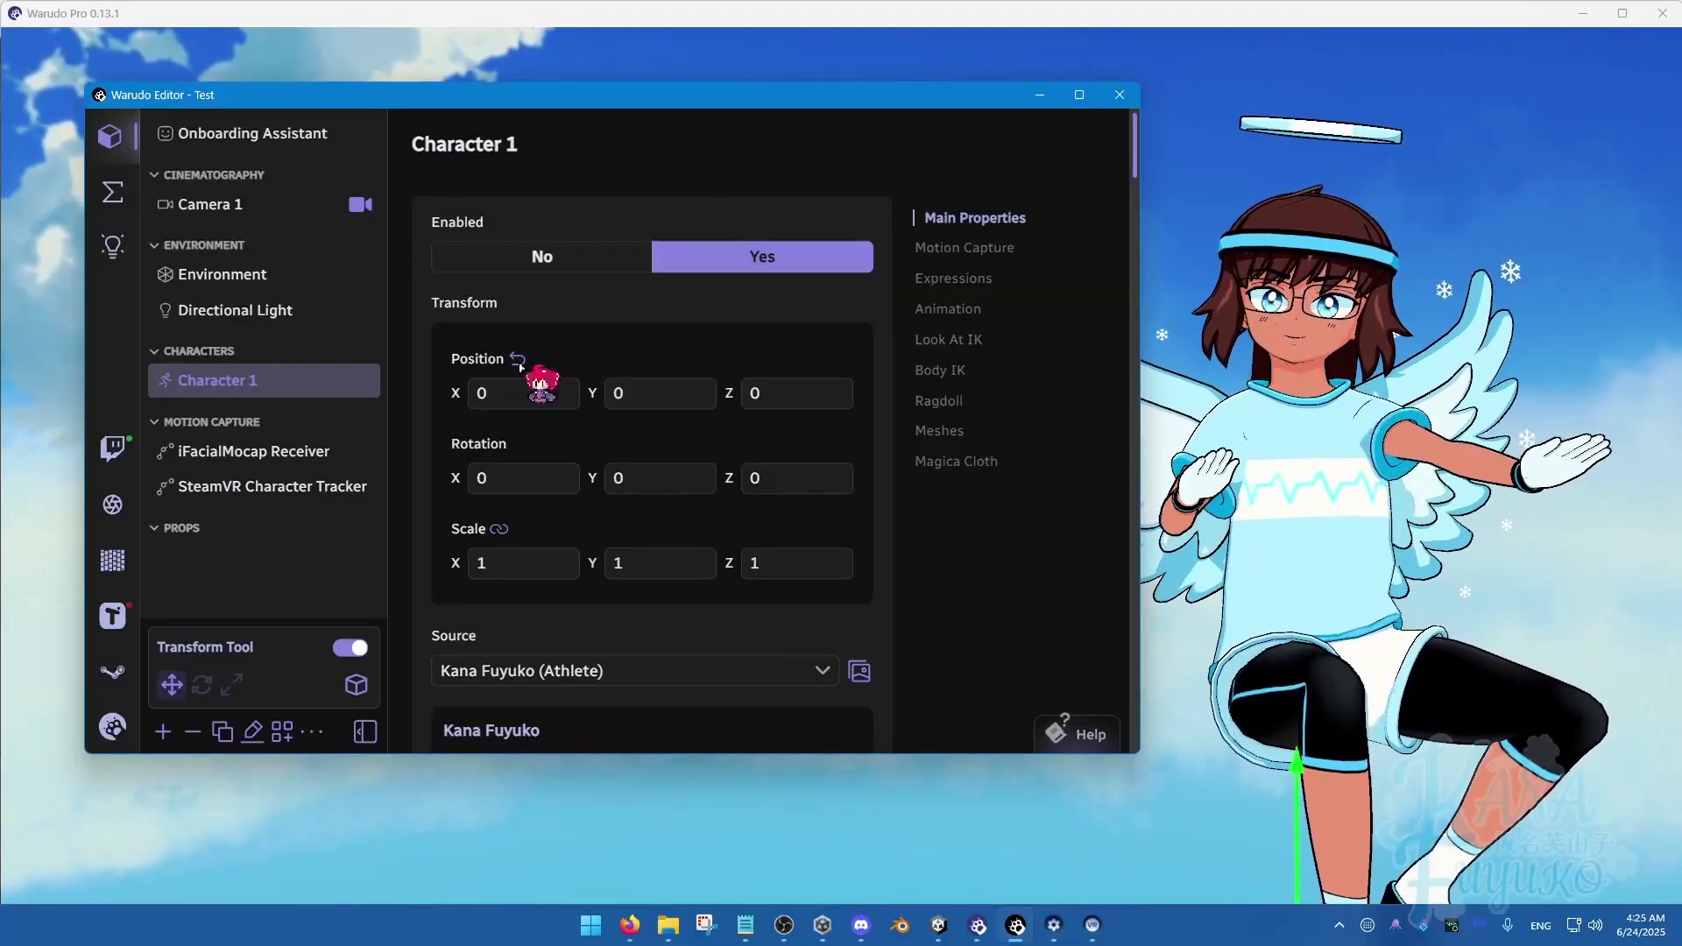
Review the tracker assignments in the SteamVR Character Tracker and bring the character view to the front.
left_click(358, 451)
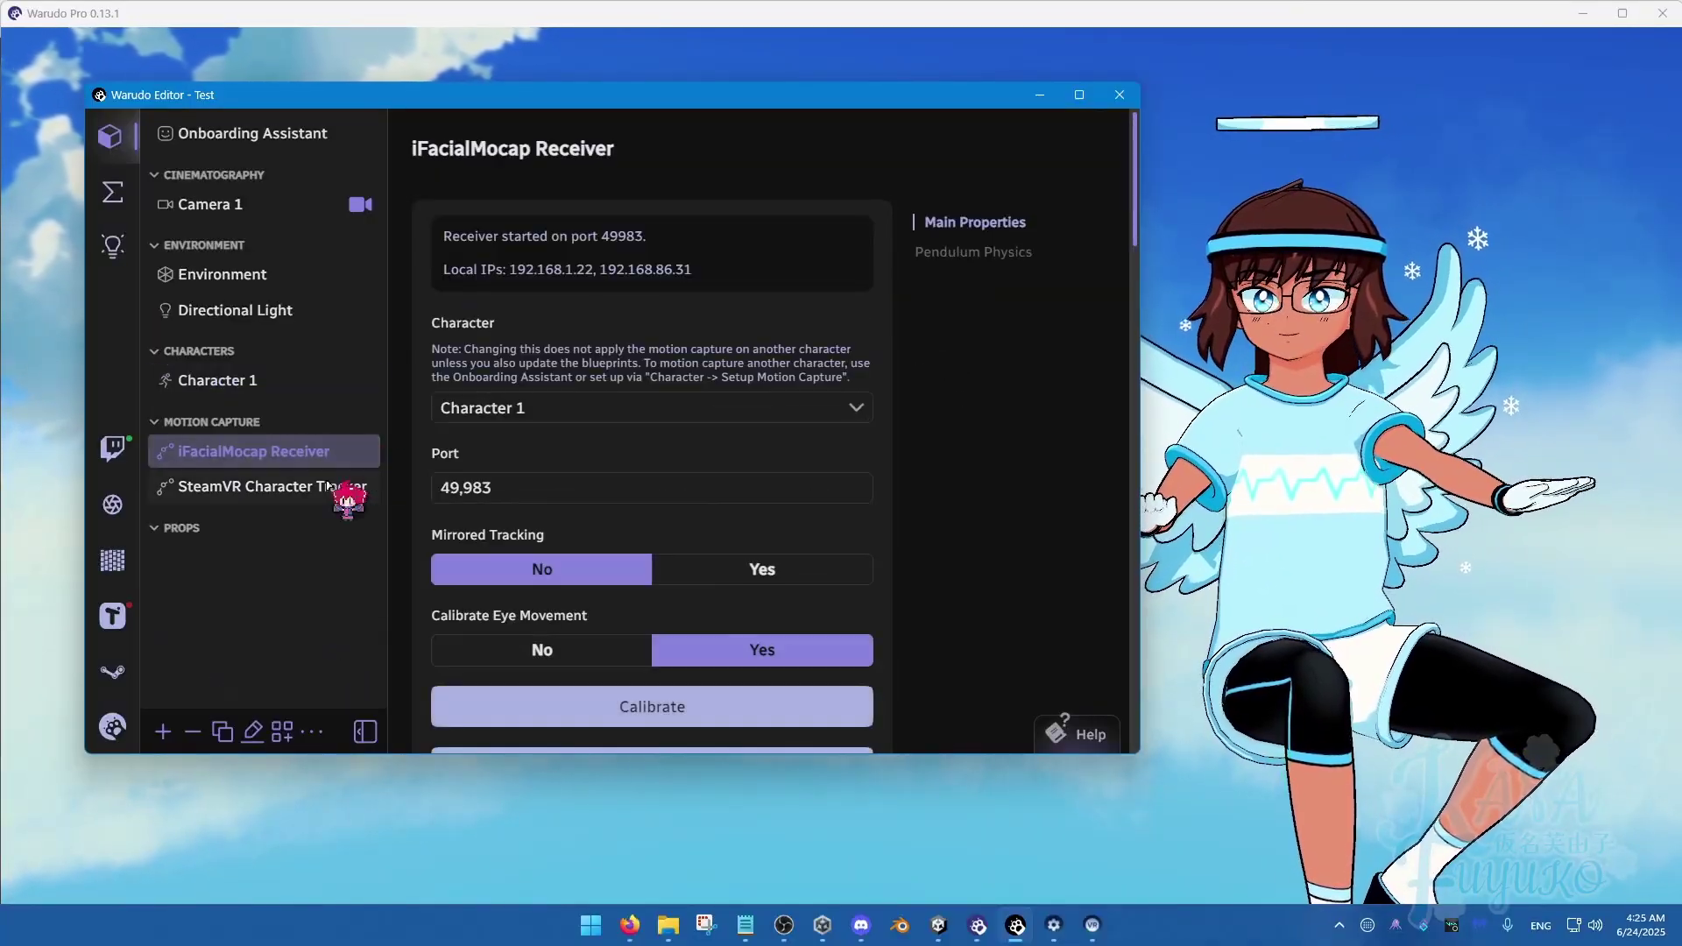
left_click(289, 486)
scroll(666, 495, "down", 5)
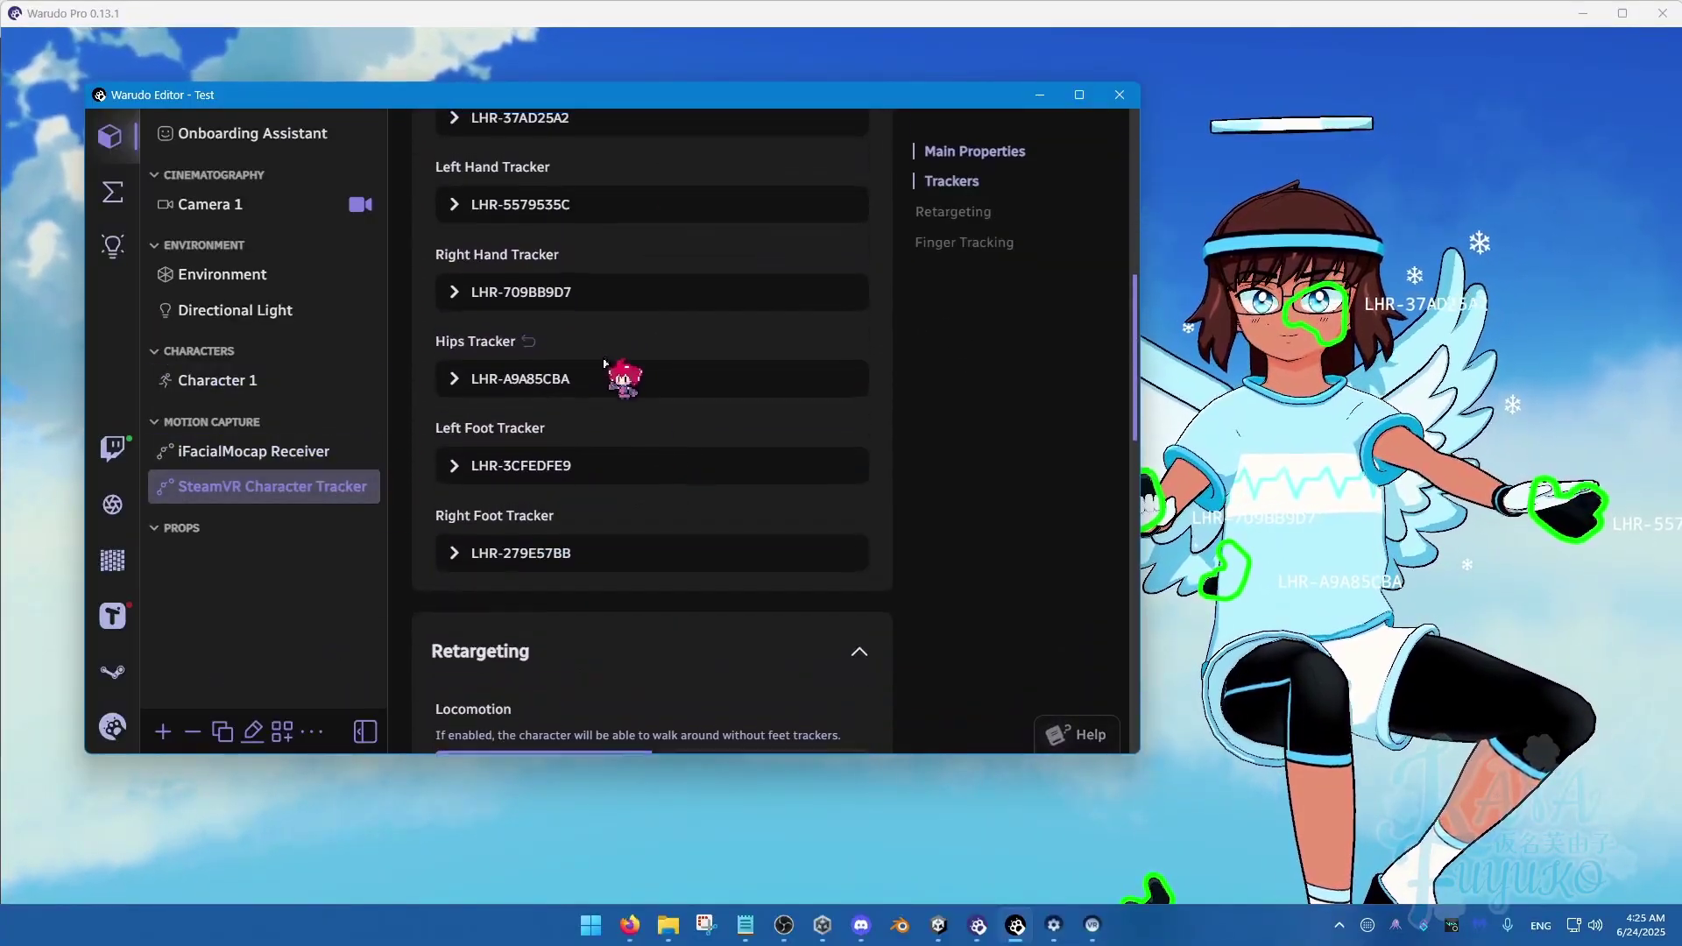
scroll(596, 376, "up", 2)
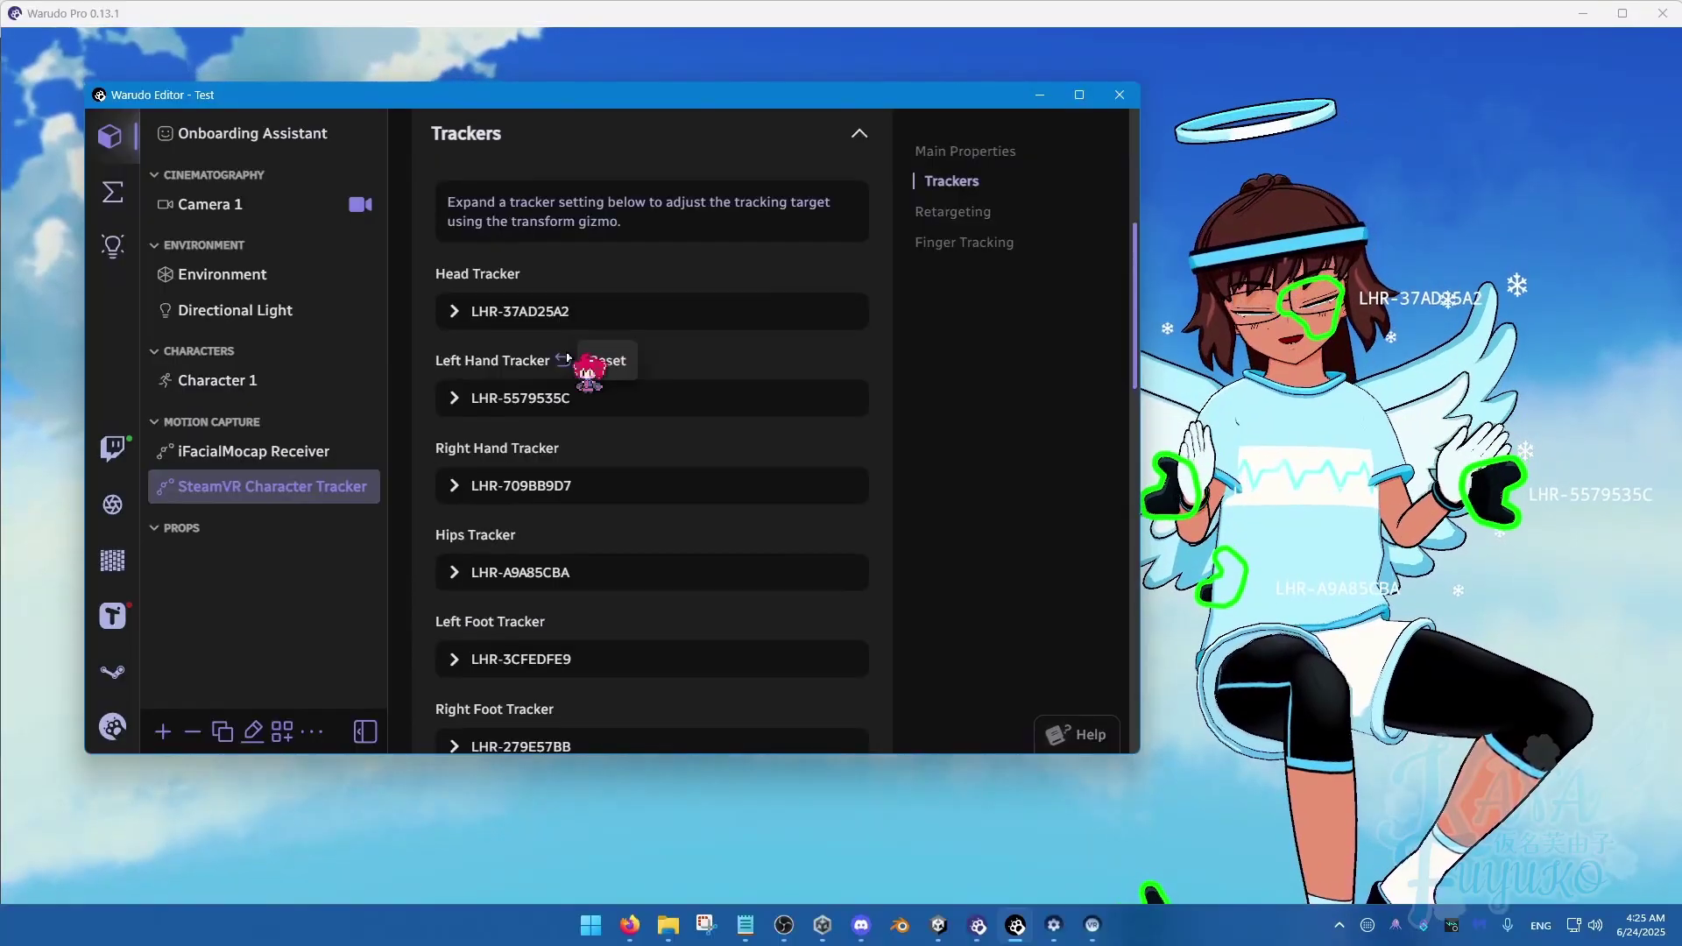
left_click(1433, 429)
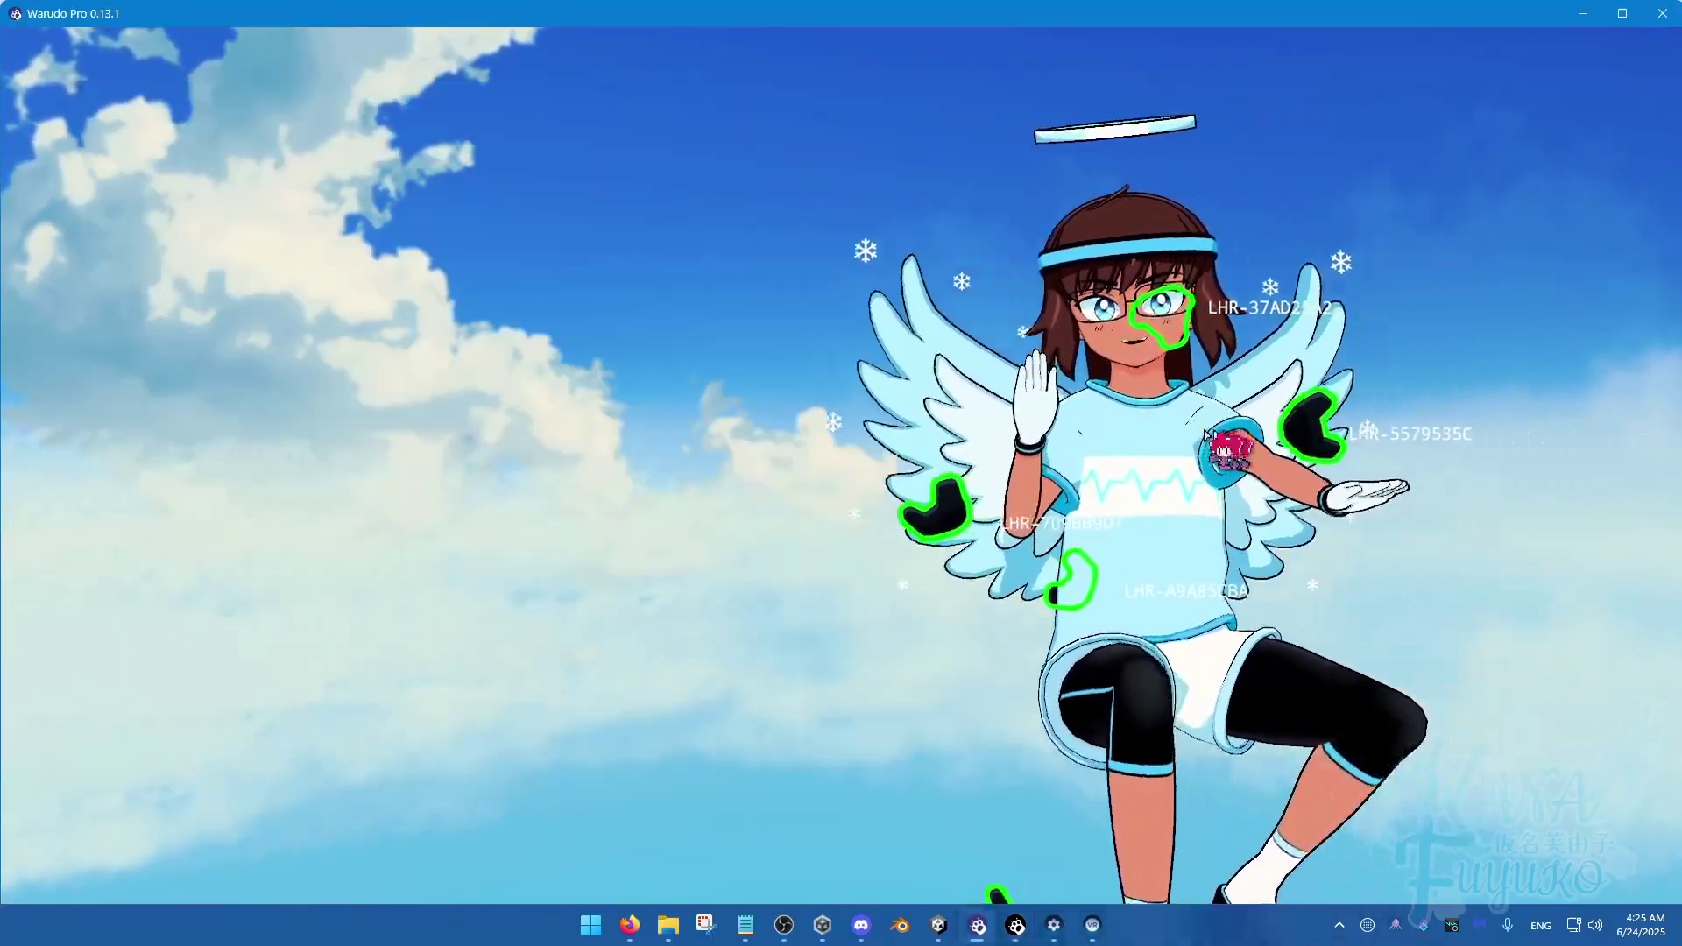